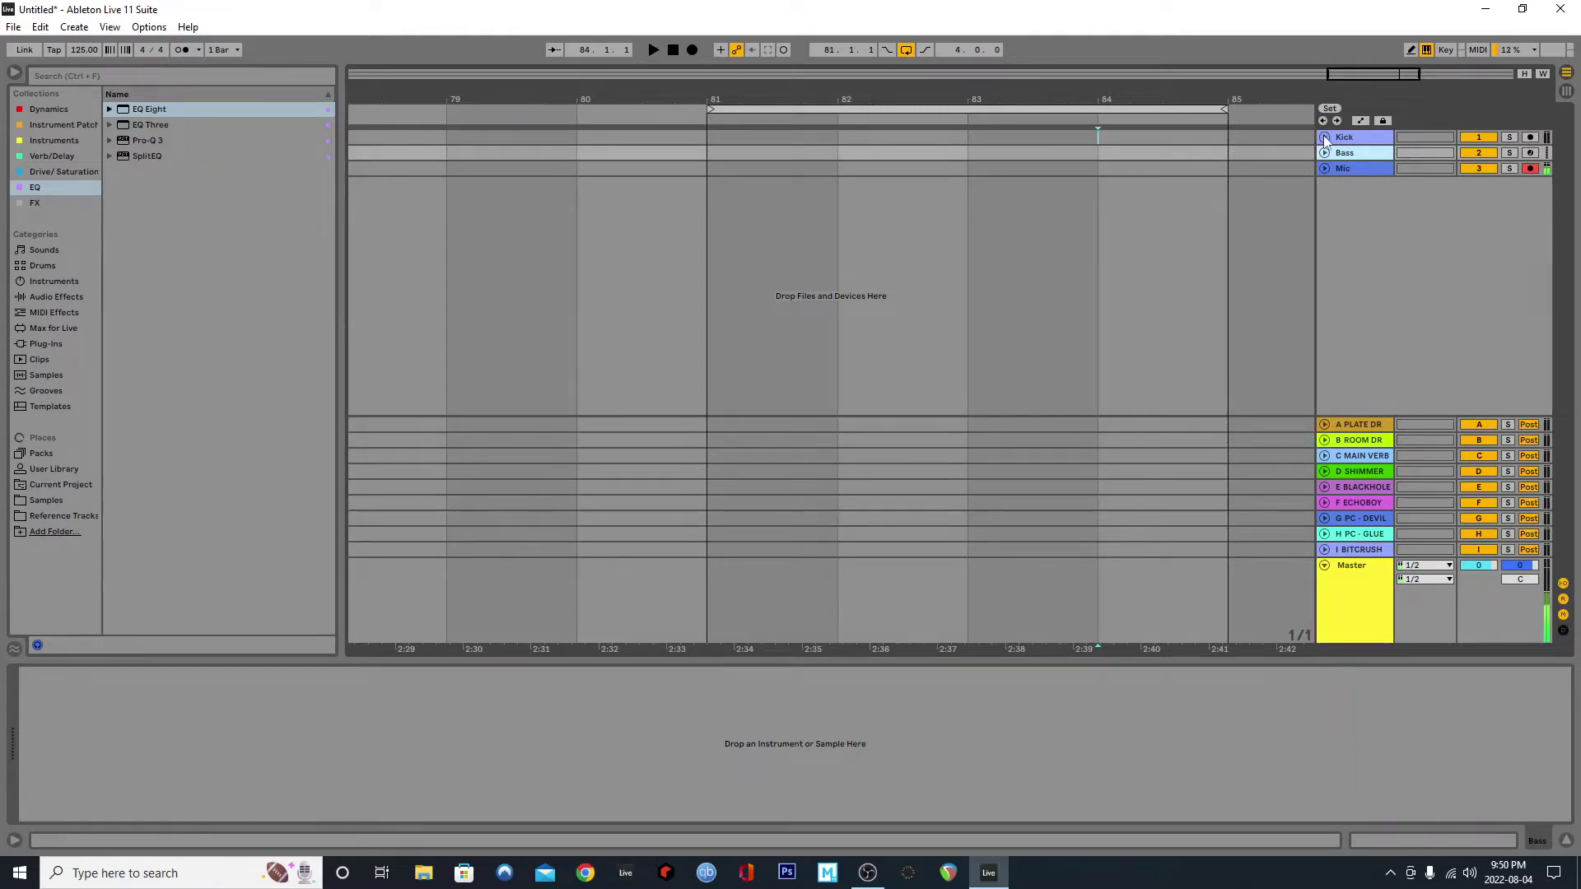
Step: Expand the Kick track and place SD_Kick_Boost_C.wav from the Slate Digital house kicks on it at bar 81
{"action": "left_click", "coordinate": [1324, 137]}
{"action": "left_click", "coordinate": [49, 496]}
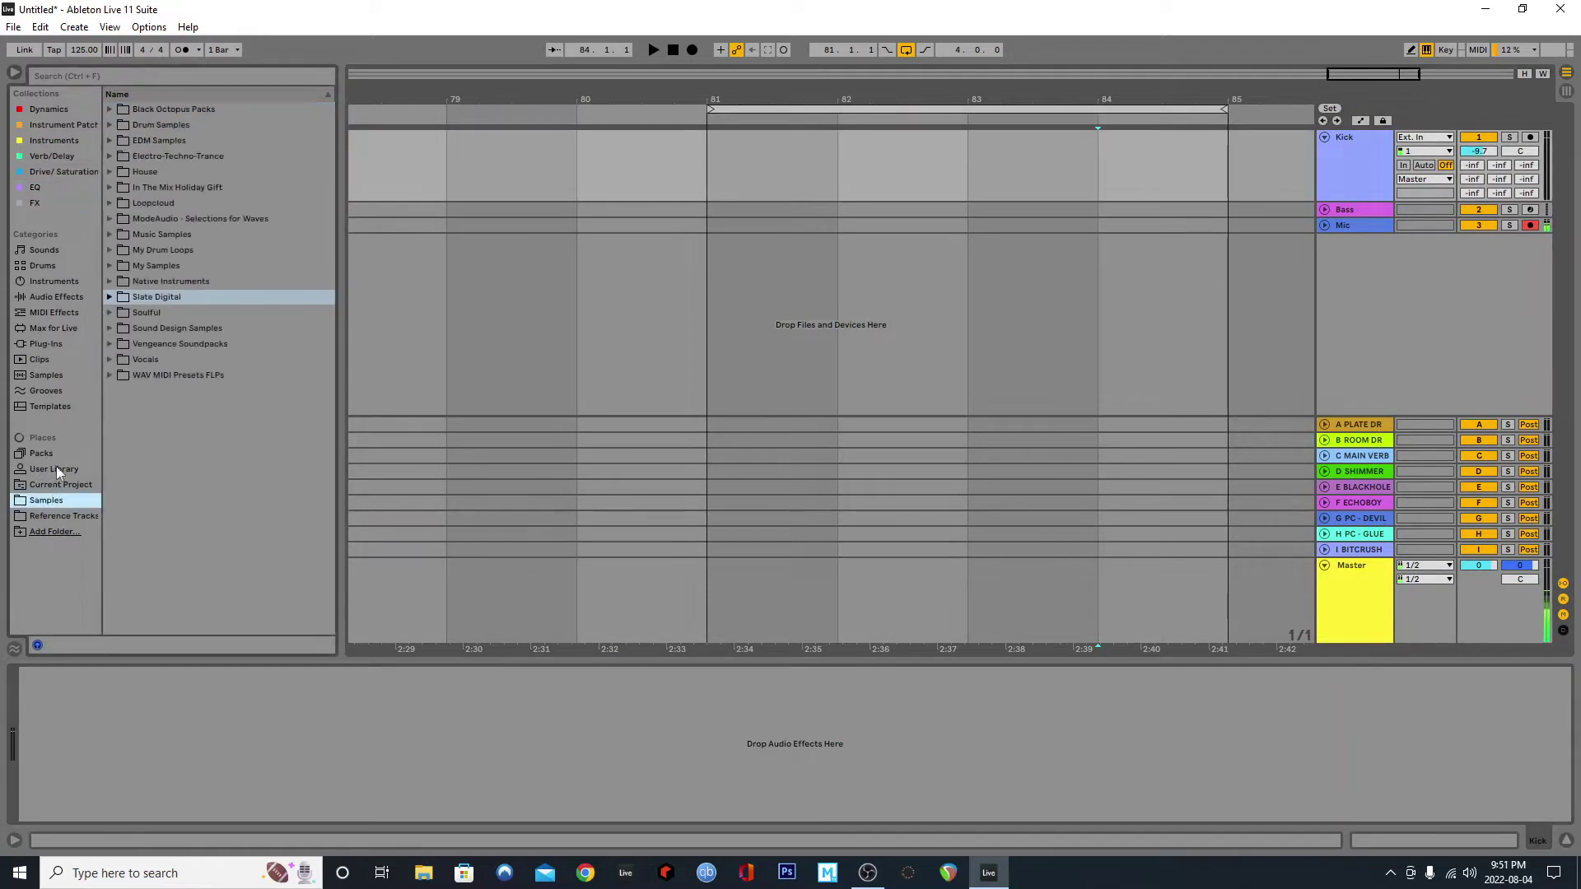
{"action": "left_click", "coordinate": [113, 297]}
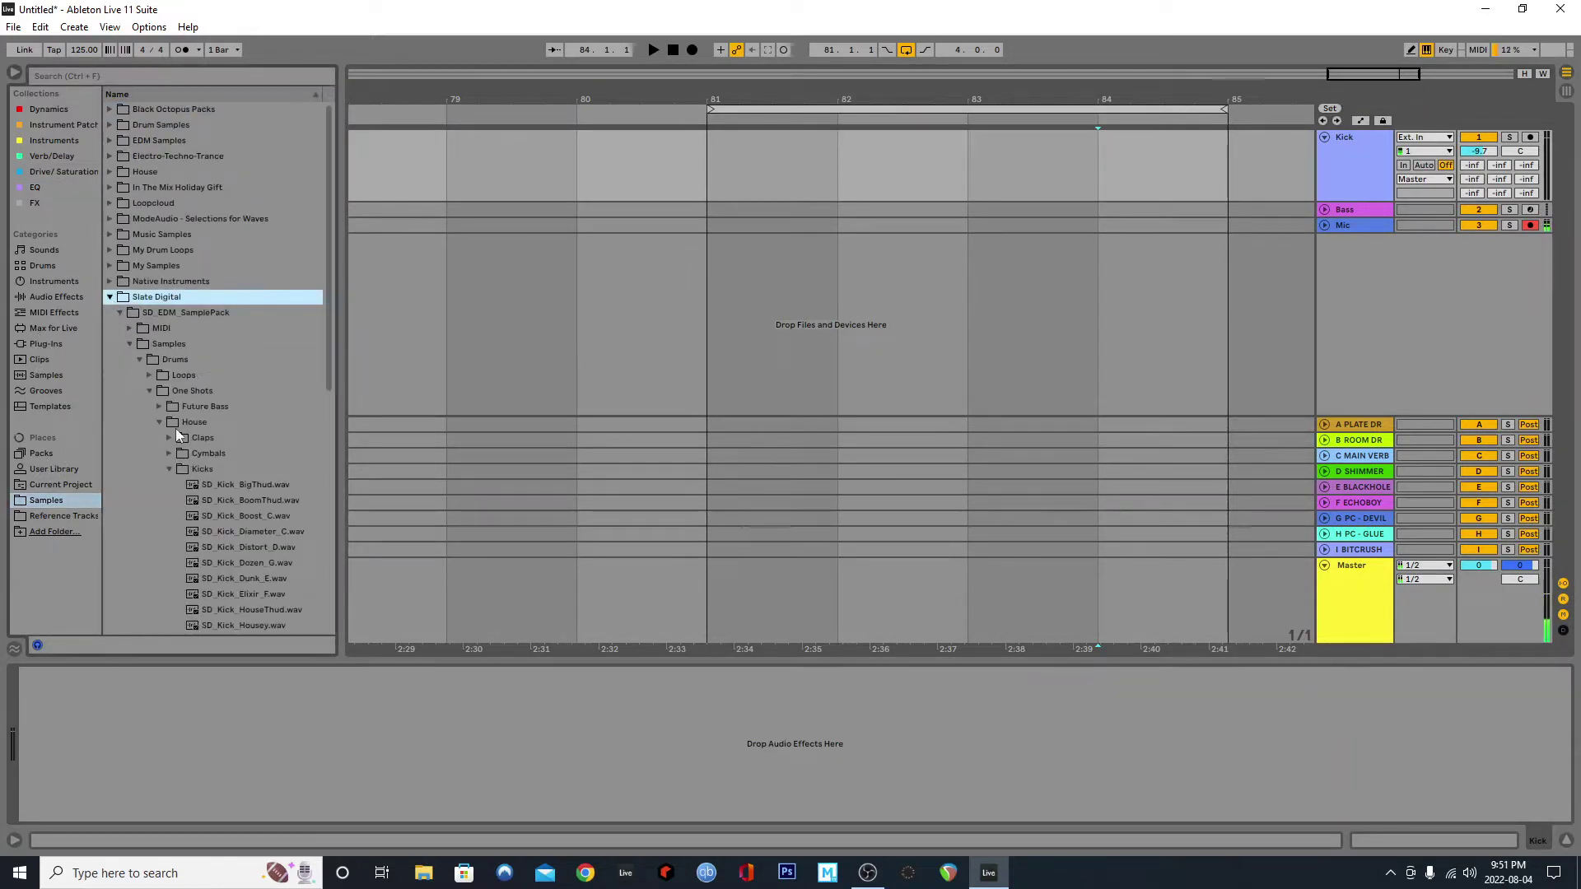
{"action": "scroll", "coordinate": [180, 436], "scroll_direction": "down", "scroll_amount": 2}
{"action": "left_click_drag", "start_coordinate": [239, 417], "coordinate": [715, 155]}
Step: Set the arrangement grid to 1/4 and duplicate the kick clip onto all four beats of bar 81
{"action": "right_click", "coordinate": [792, 162]}
{"action": "left_click", "coordinate": [827, 321]}
{"action": "scroll", "coordinate": [737, 190], "scroll_direction": "up", "scroll_amount": 3}
{"action": "left_click_drag", "start_coordinate": [704, 137], "coordinate": [776, 141]}
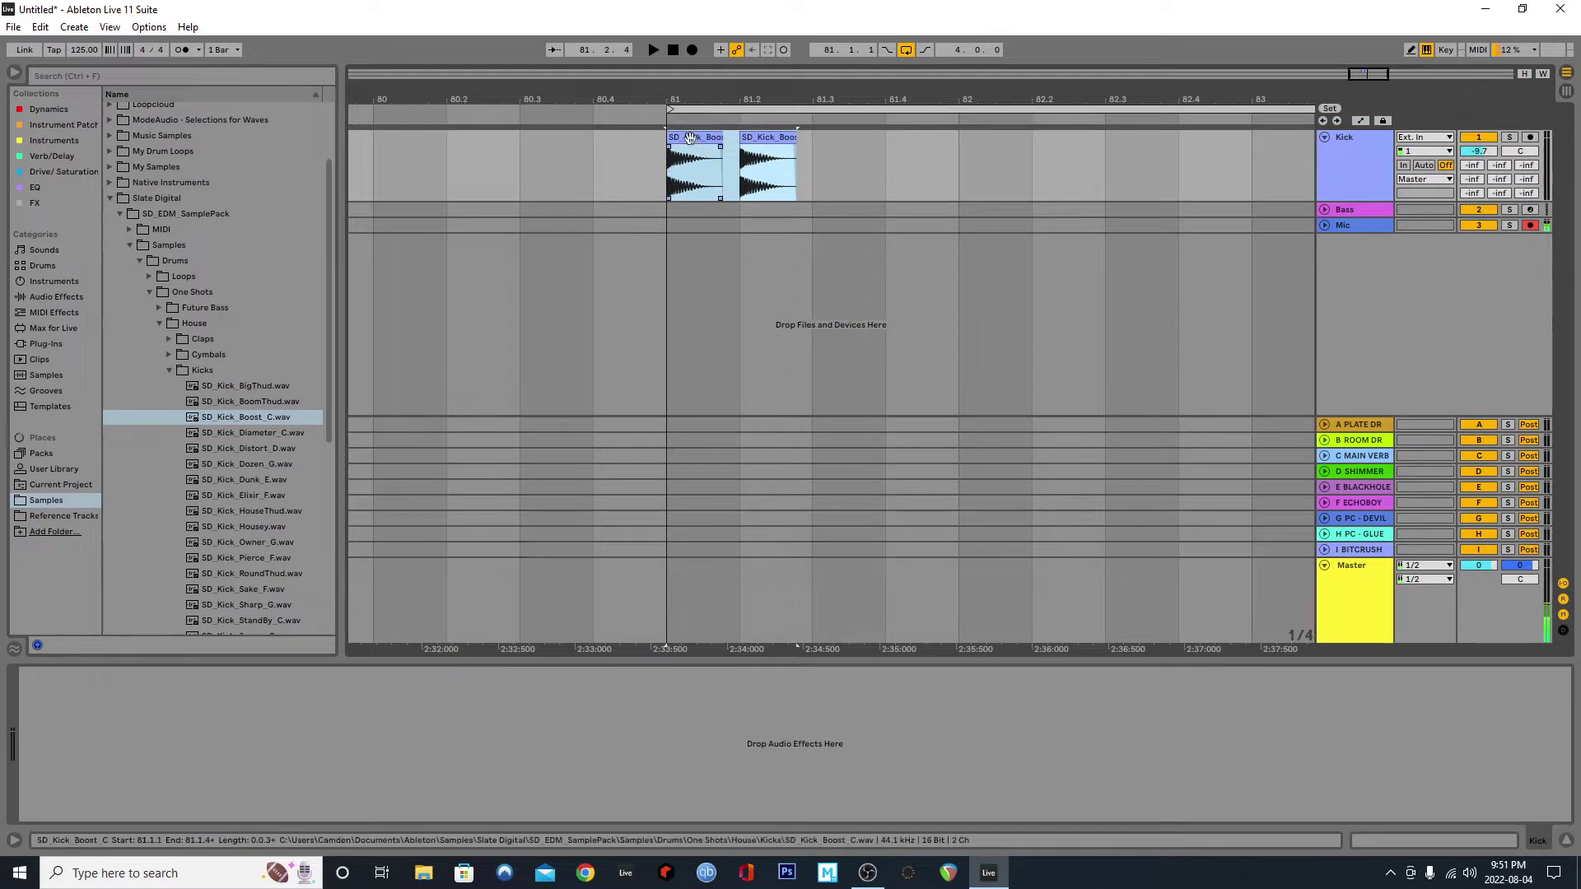
{"action": "key", "text": "ctrl+d"}
Step: Consolidate the four kick clips in bar 81 into a single one-bar clip
{"action": "scroll", "coordinate": [865, 152], "scroll_direction": "down", "scroll_amount": 3}
{"action": "left_click_drag", "start_coordinate": [915, 166], "coordinate": [780, 169]}
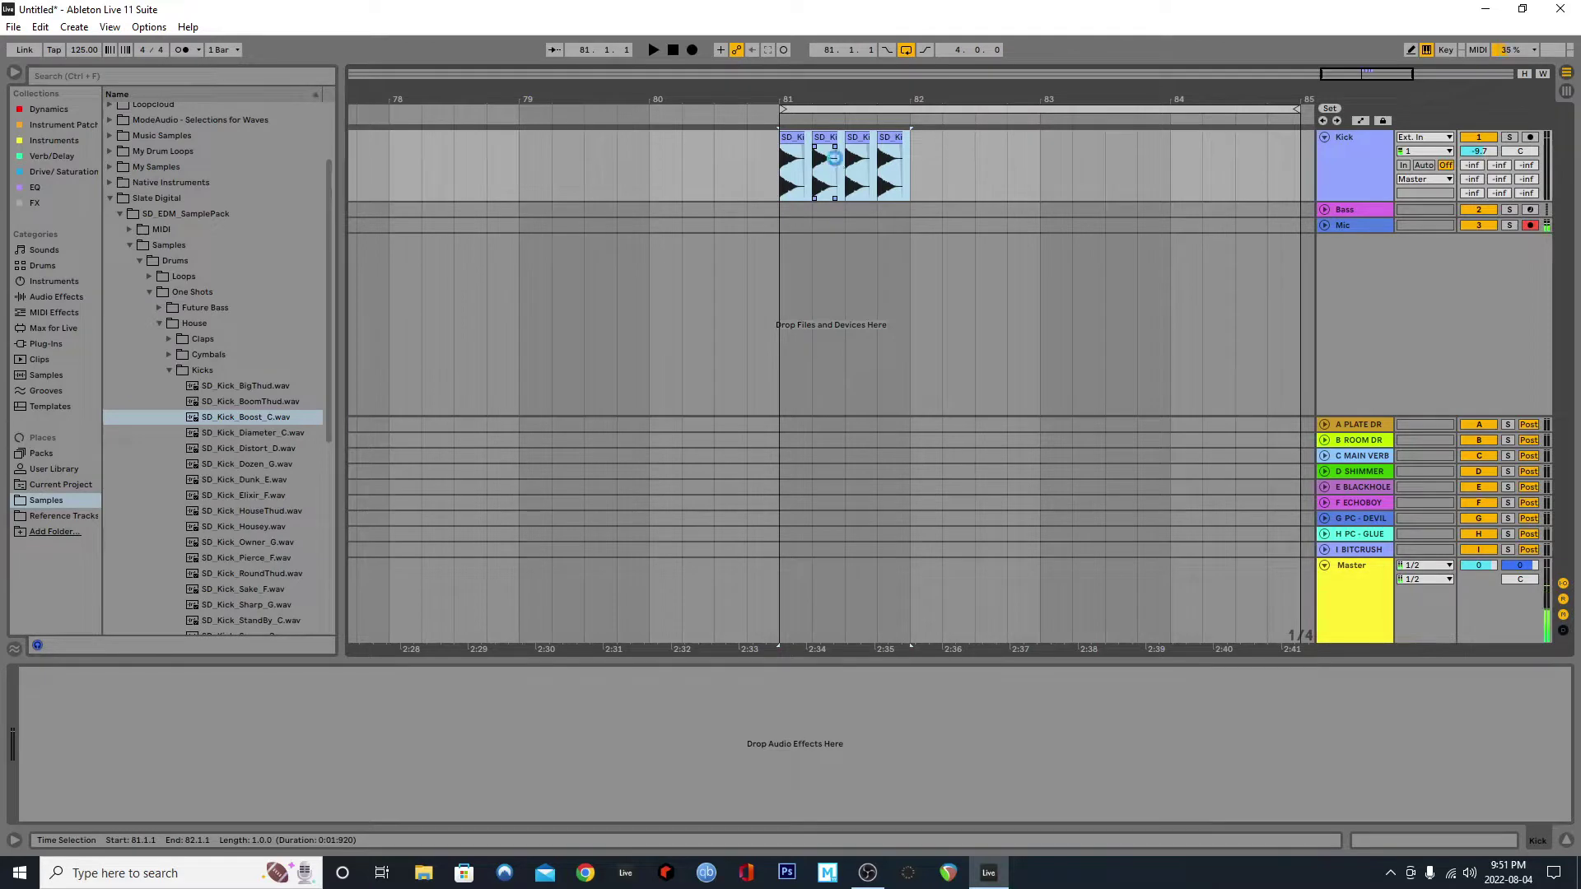
{"action": "key", "text": "ctrl+j"}
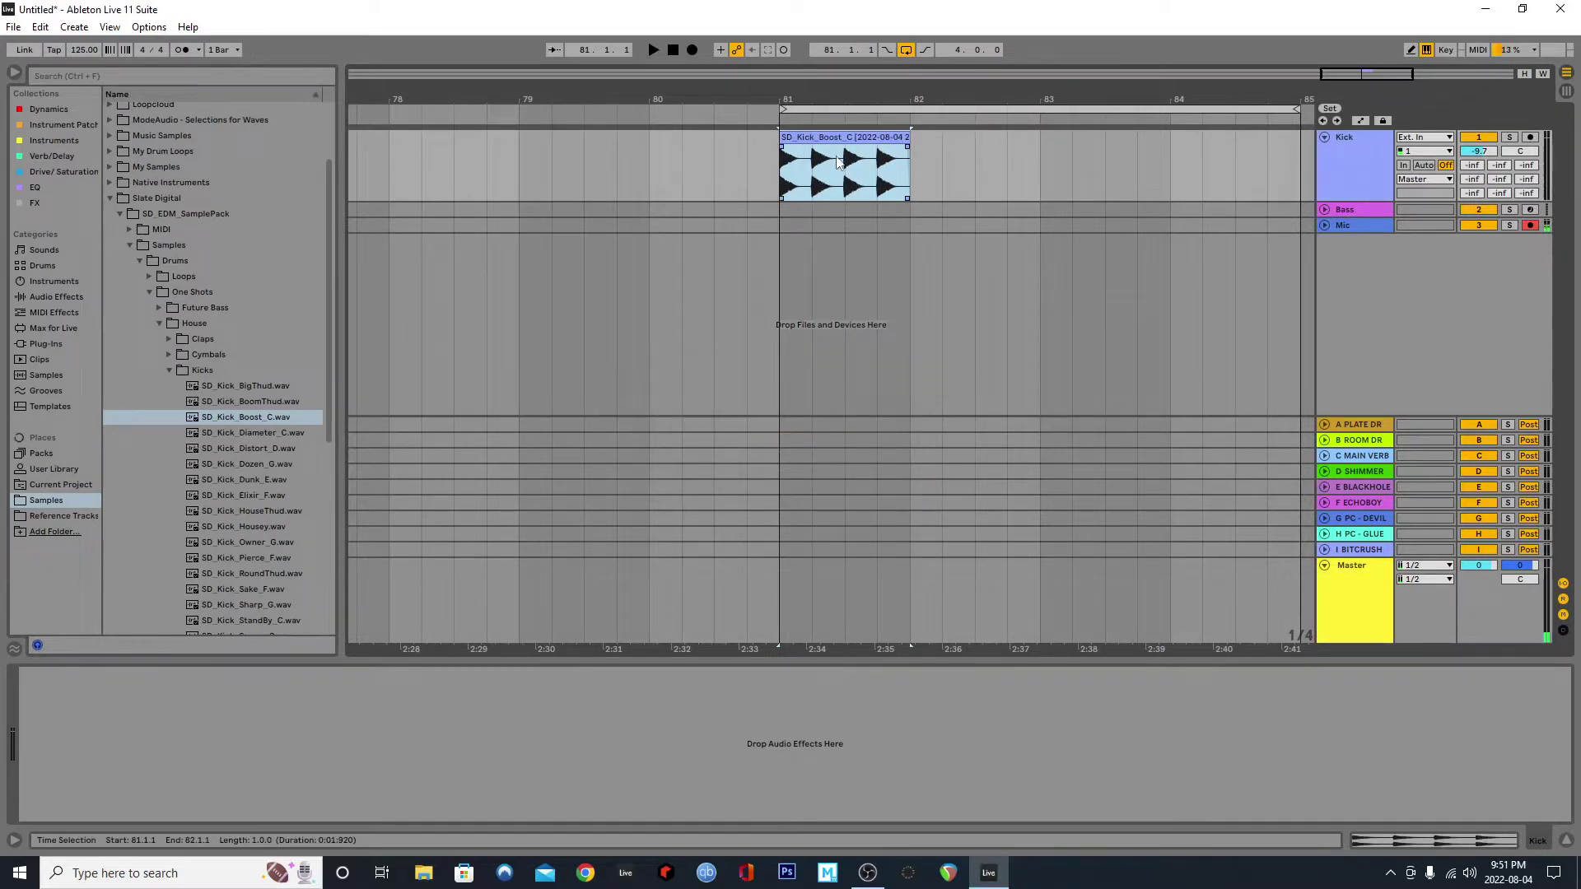
Step: Duplicate the one-bar kick clip until it fills bars 81 through 84
{"action": "left_click", "coordinate": [785, 153]}
{"action": "left_click", "coordinate": [825, 138]}
{"action": "key", "text": "ctrl+d"}
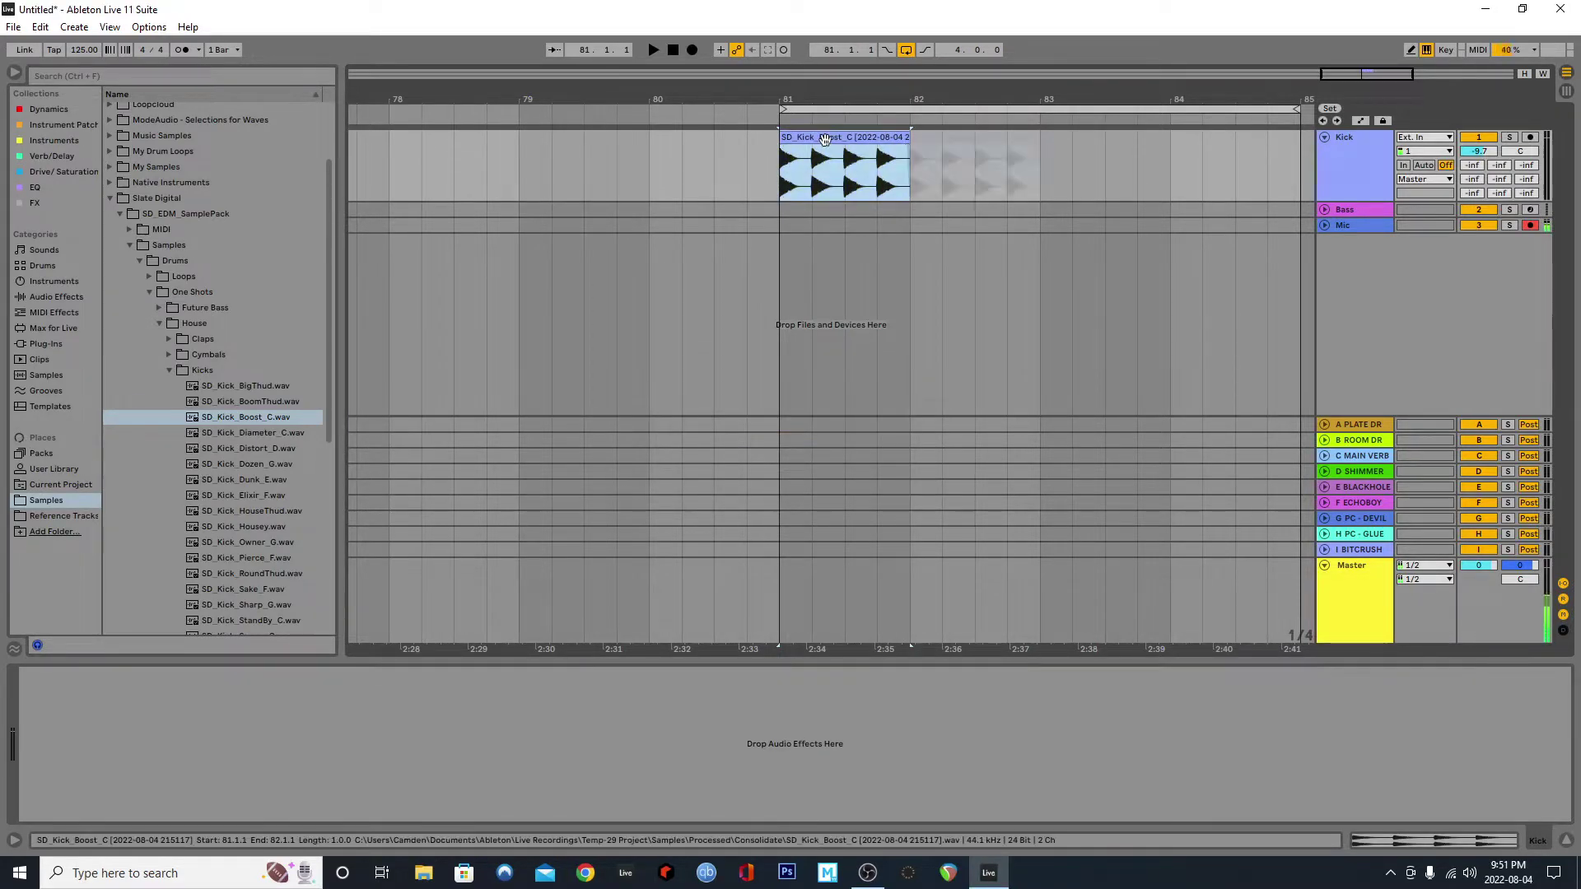
{"action": "scroll", "coordinate": [827, 140], "scroll_direction": "down", "scroll_amount": 3}
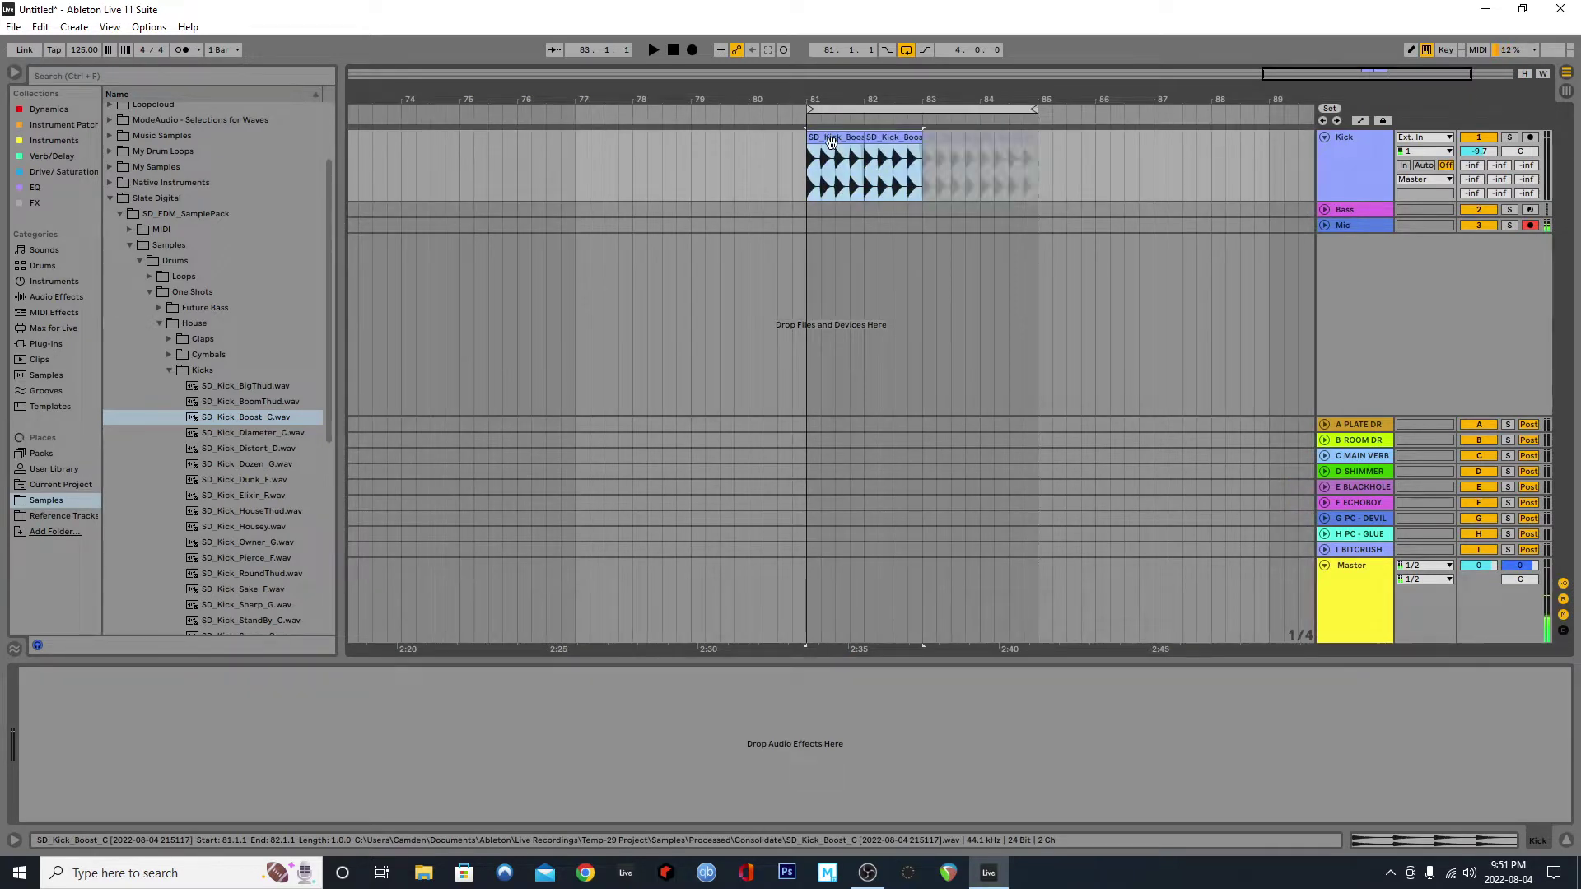
{"action": "scroll", "coordinate": [910, 158], "scroll_direction": "up", "scroll_amount": 3}
Step: Select all four one-bar kick clips and consolidate them into a single four-bar clip
{"action": "left_click", "coordinate": [1102, 171]}
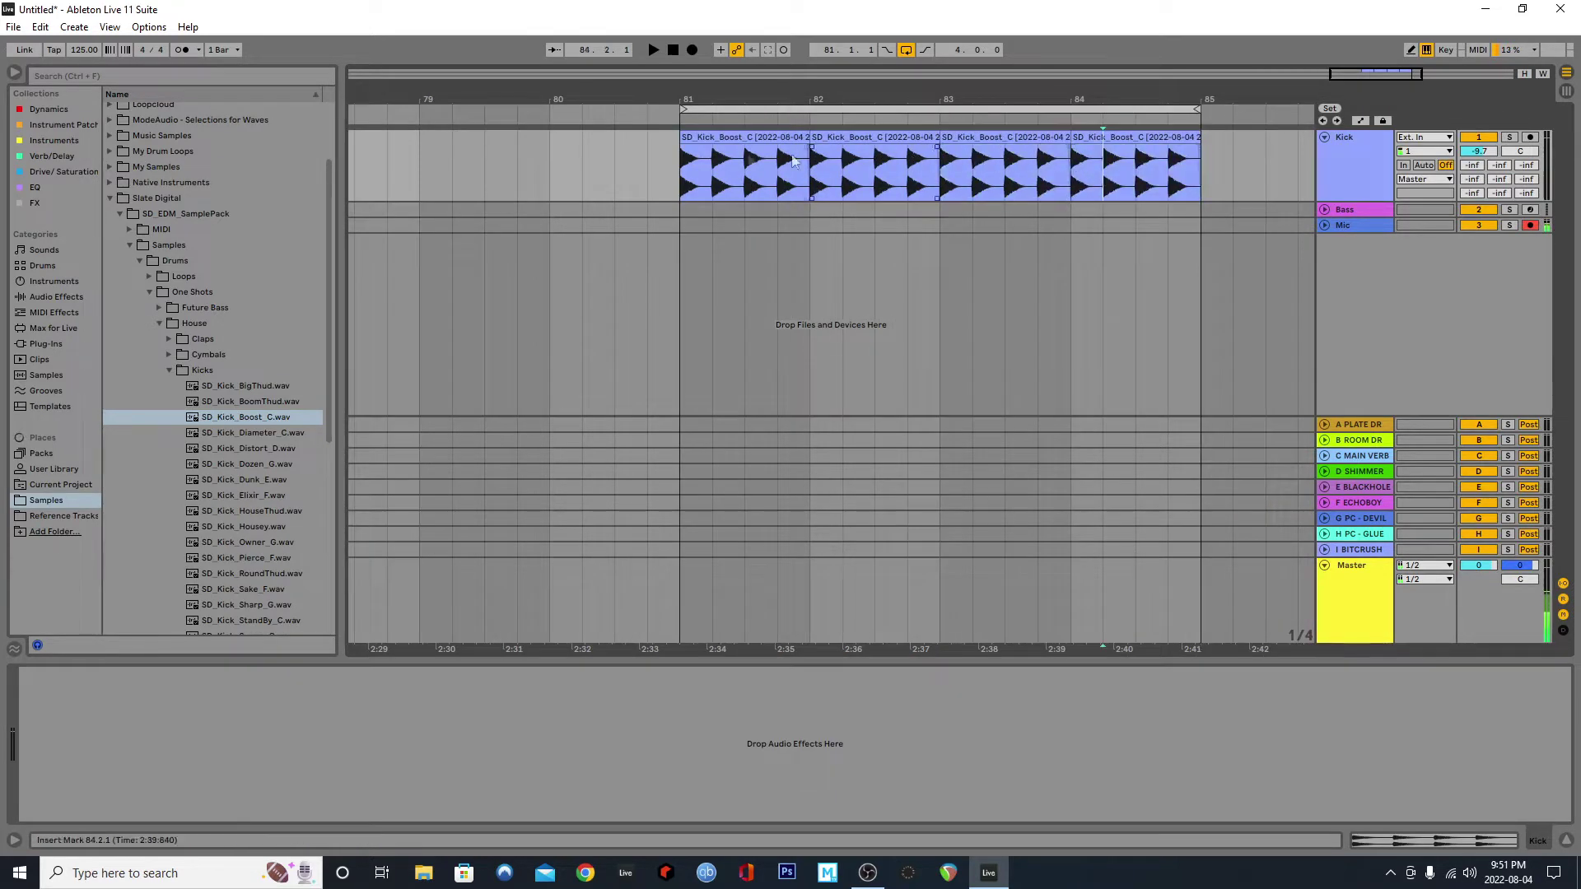
{"action": "left_click_drag", "start_coordinate": [684, 158], "coordinate": [631, 160]}
{"action": "left_click", "coordinate": [685, 154]}
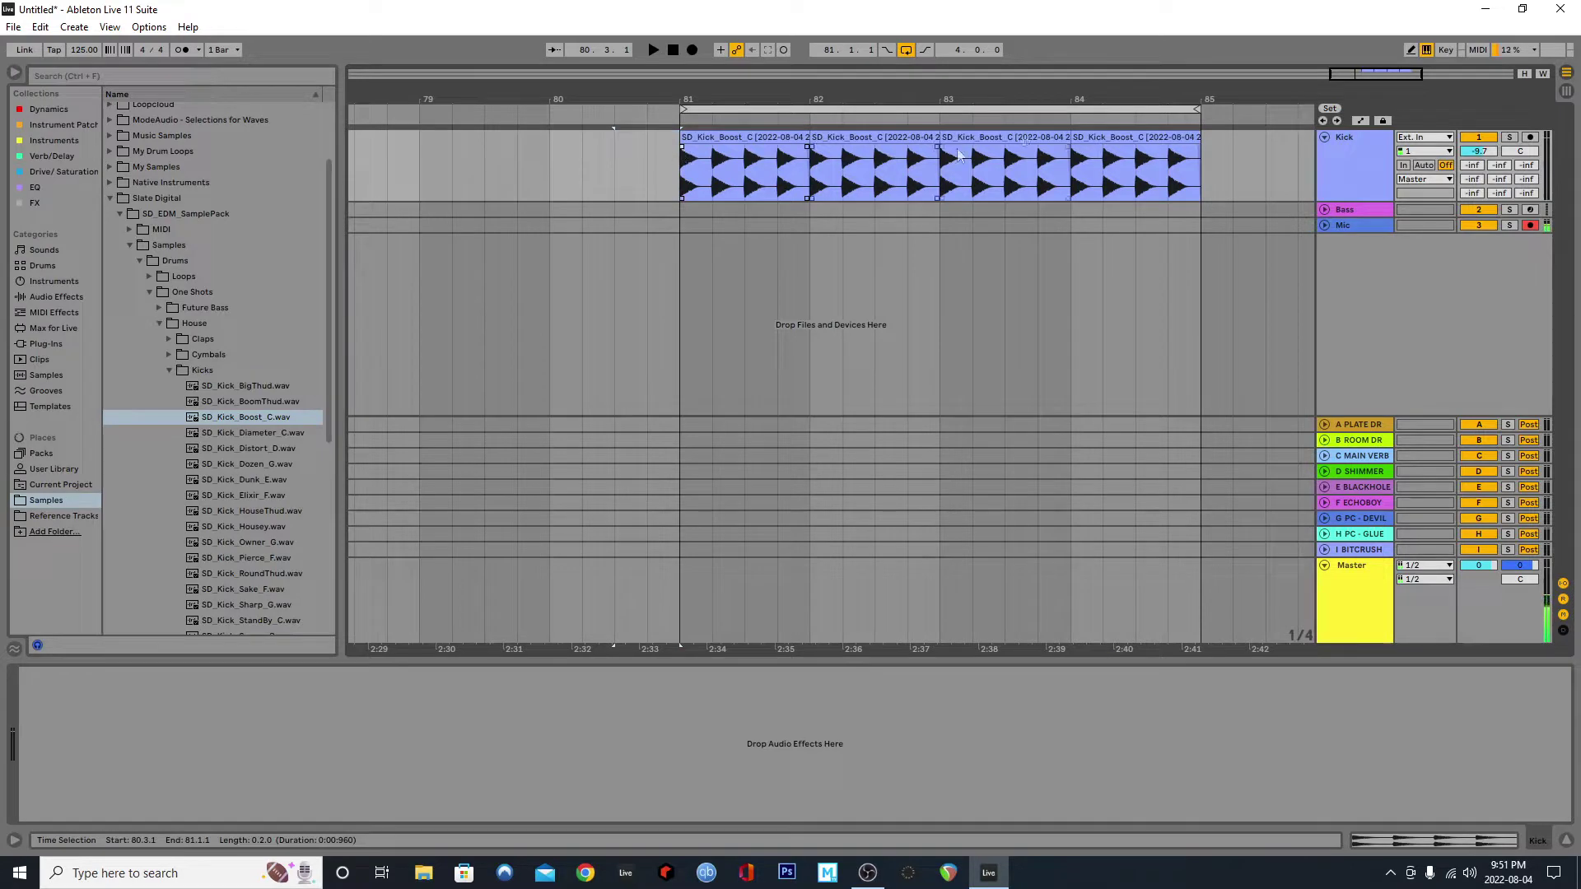
{"action": "left_click", "coordinate": [1100, 137]}
{"action": "left_click", "coordinate": [704, 139], "text": "shift"}
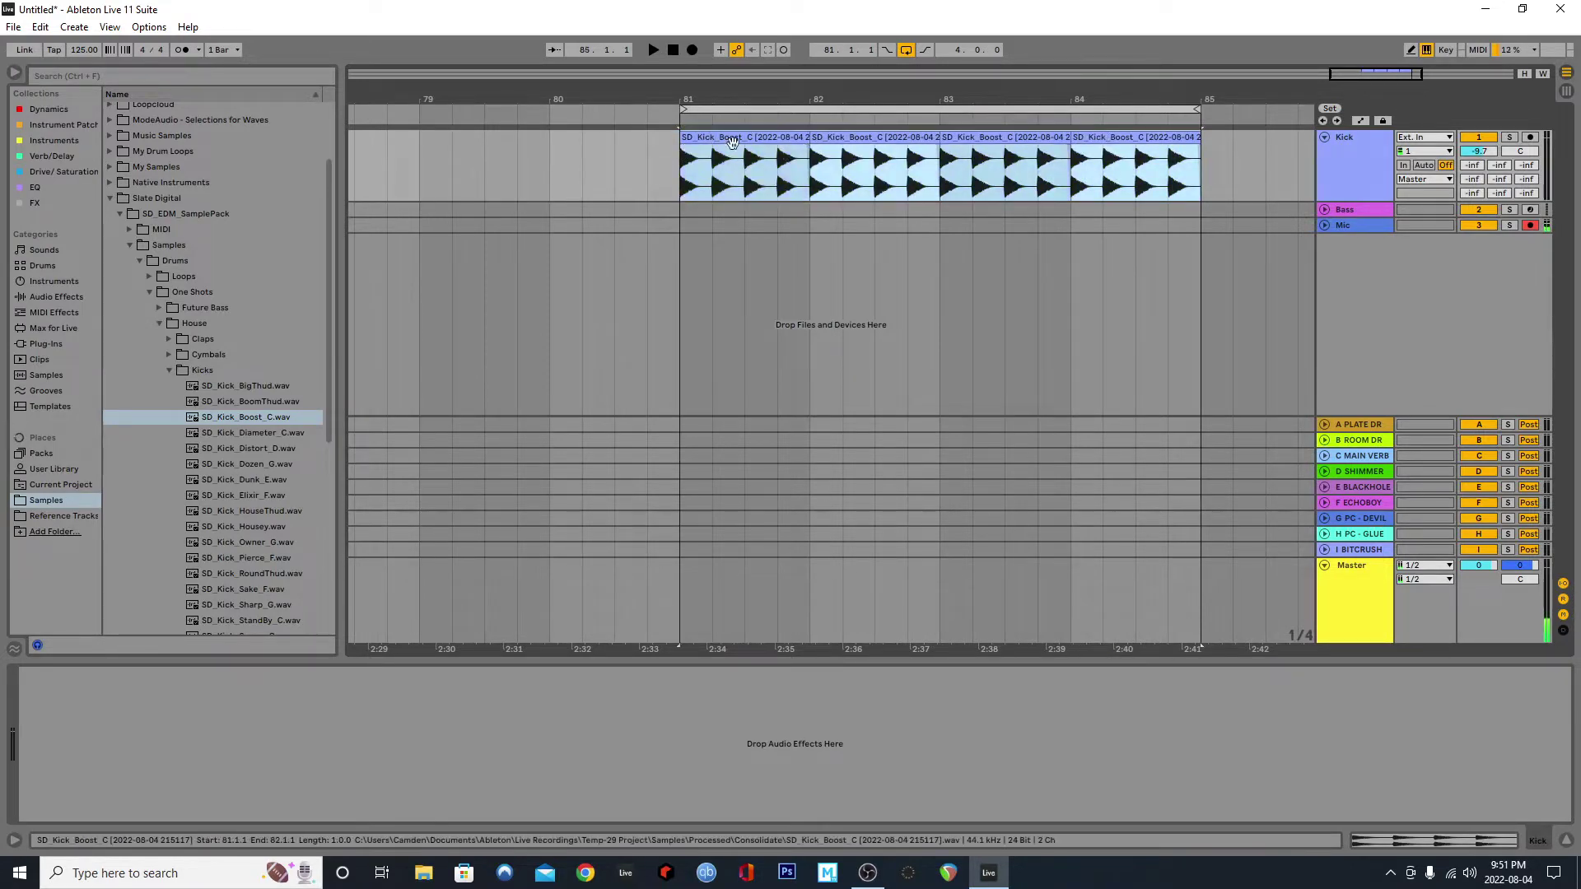
{"action": "key", "text": "ctrl+j"}
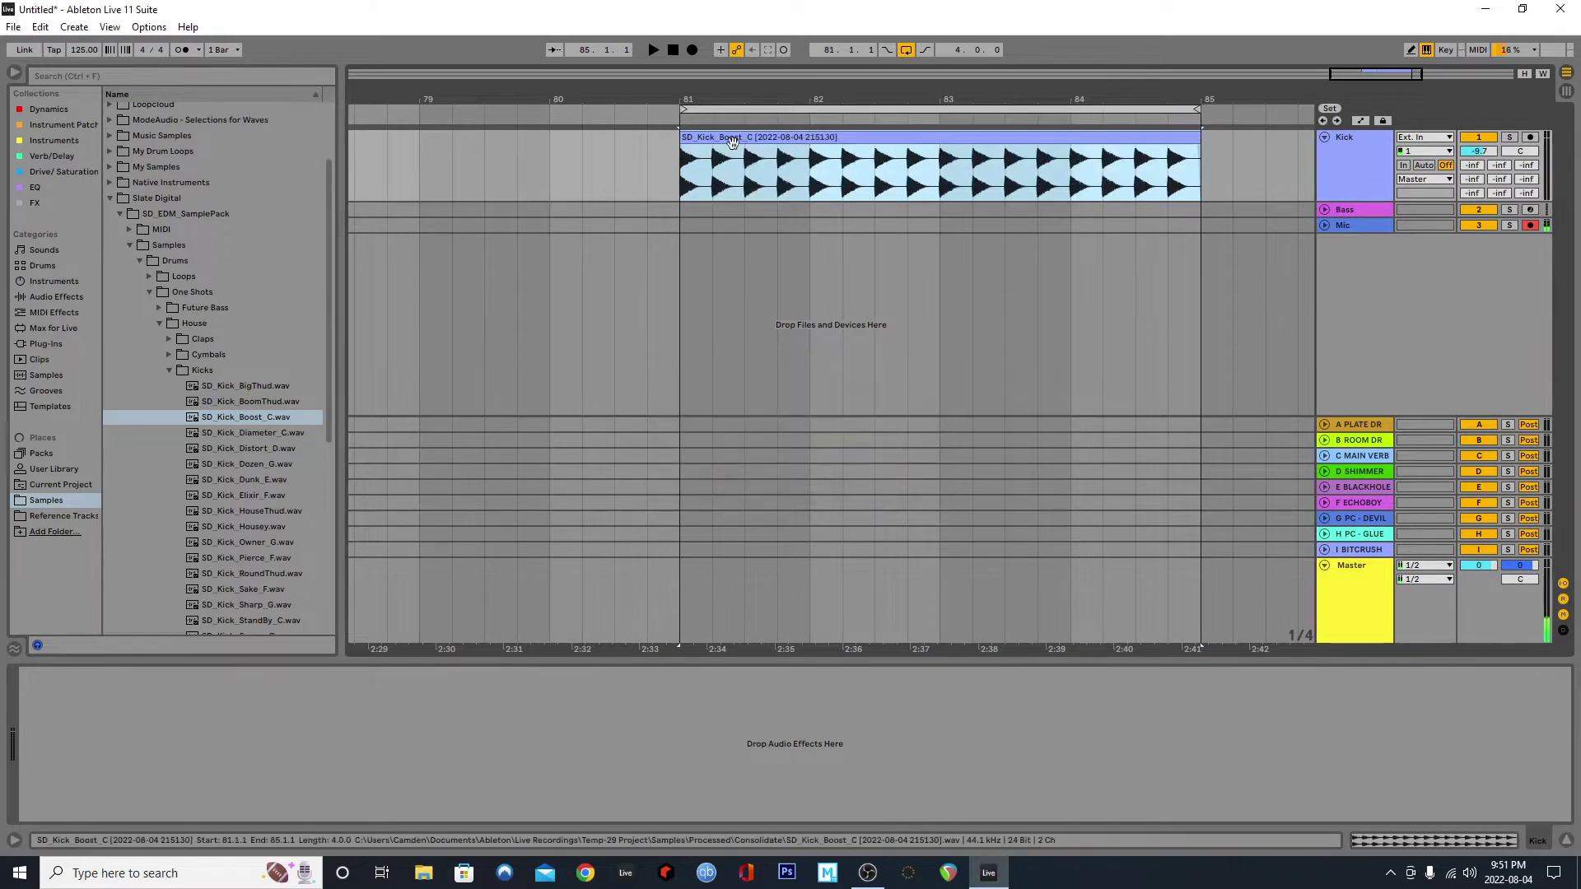
{"action": "left_click", "coordinate": [728, 153]}
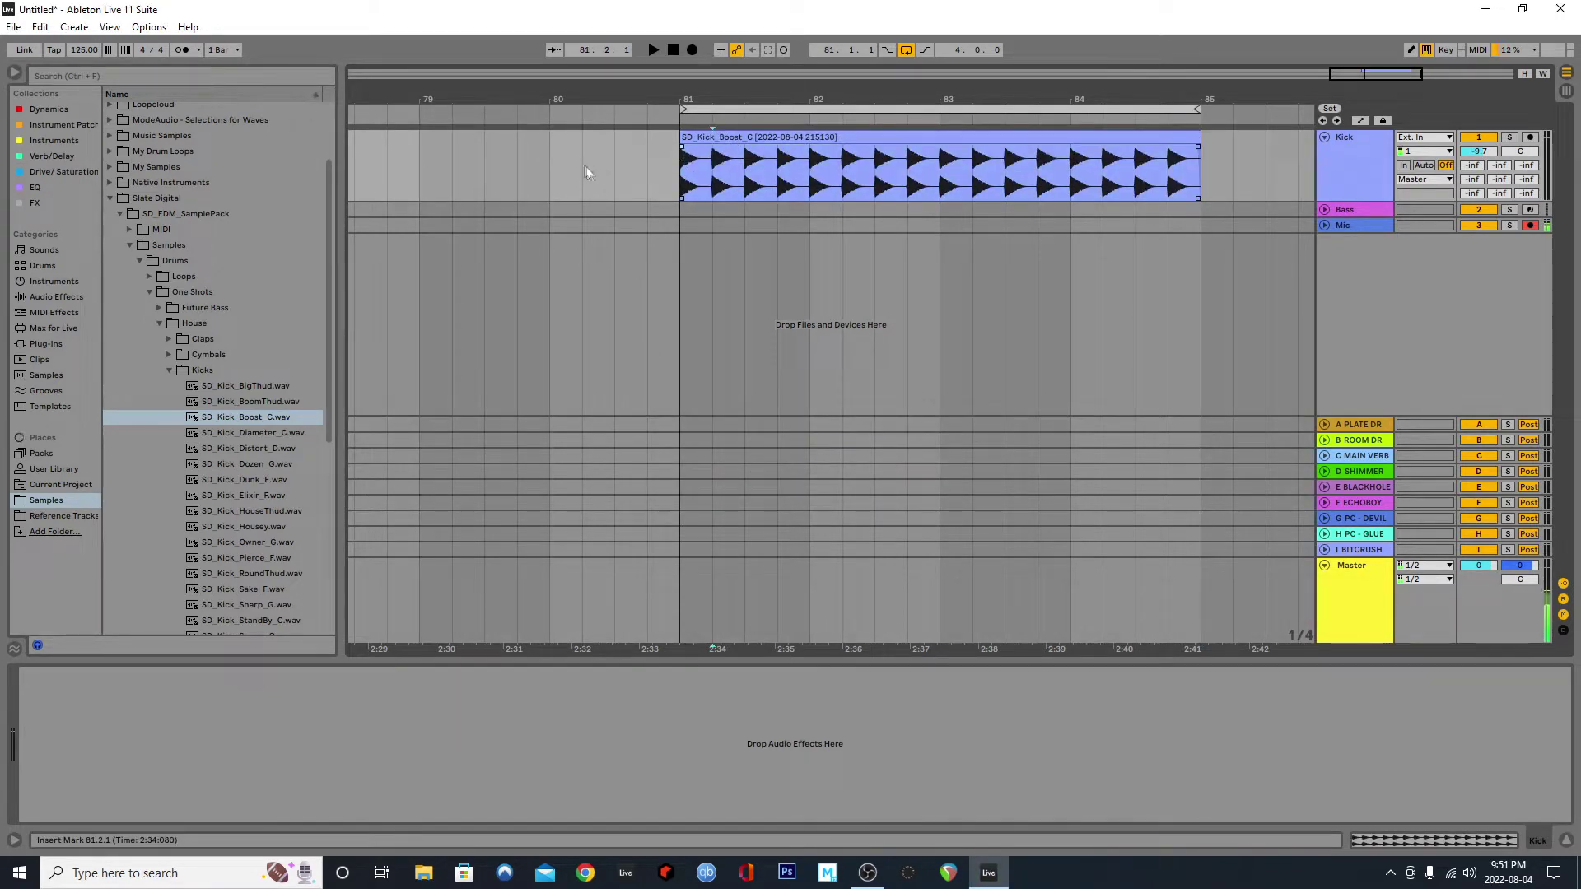
{"action": "left_click", "coordinate": [779, 152]}
Step: Expand the Bass track and load the Operator instrument onto it
{"action": "left_click", "coordinate": [1335, 152]}
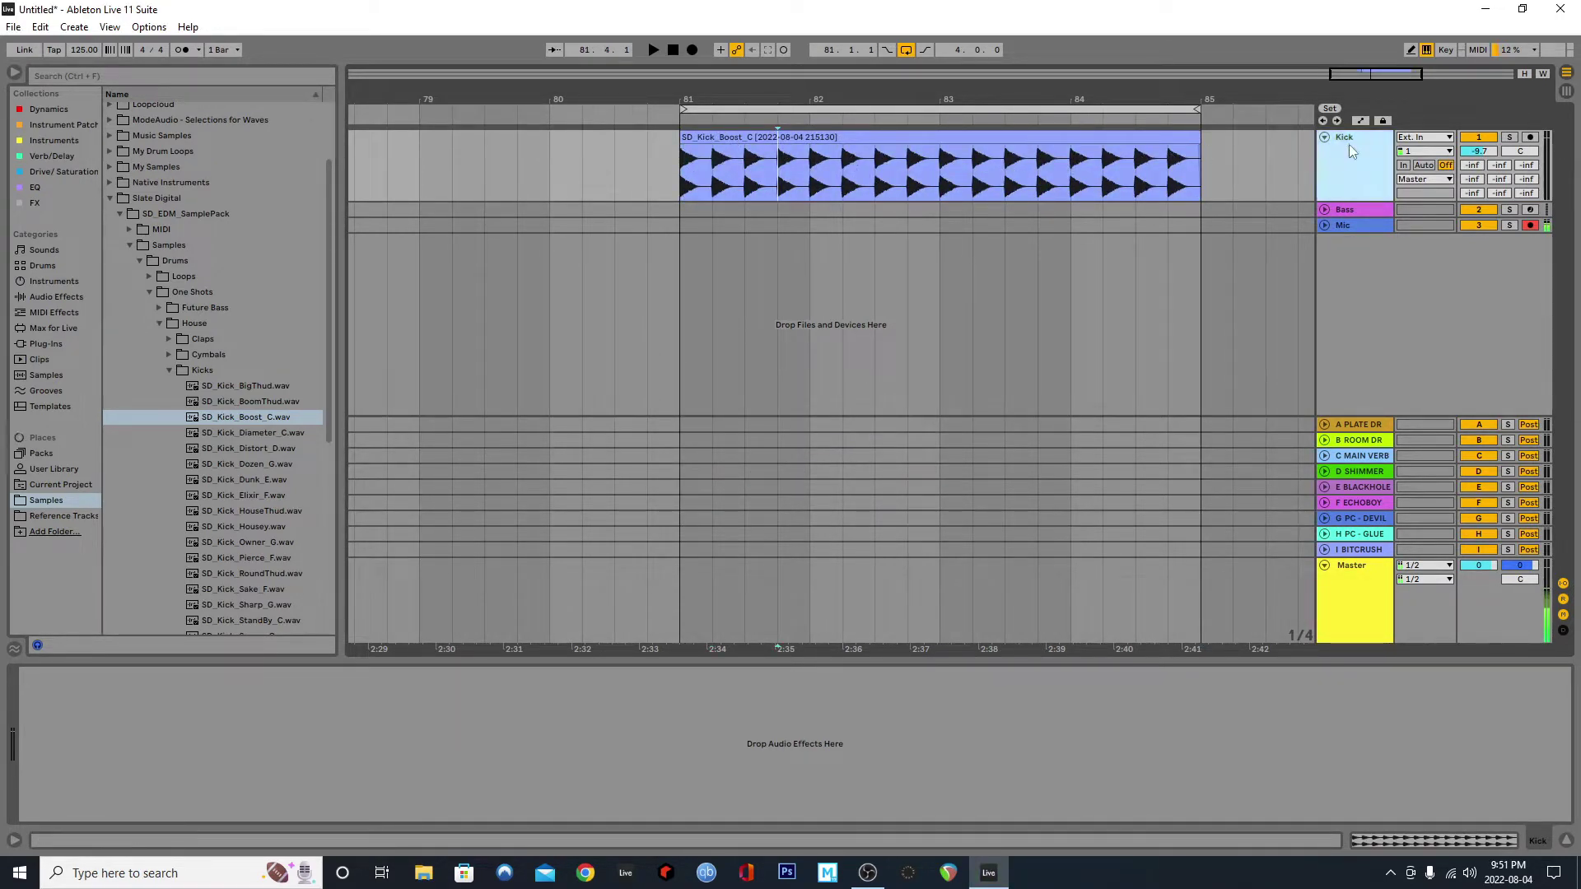
{"action": "left_click", "coordinate": [1324, 209]}
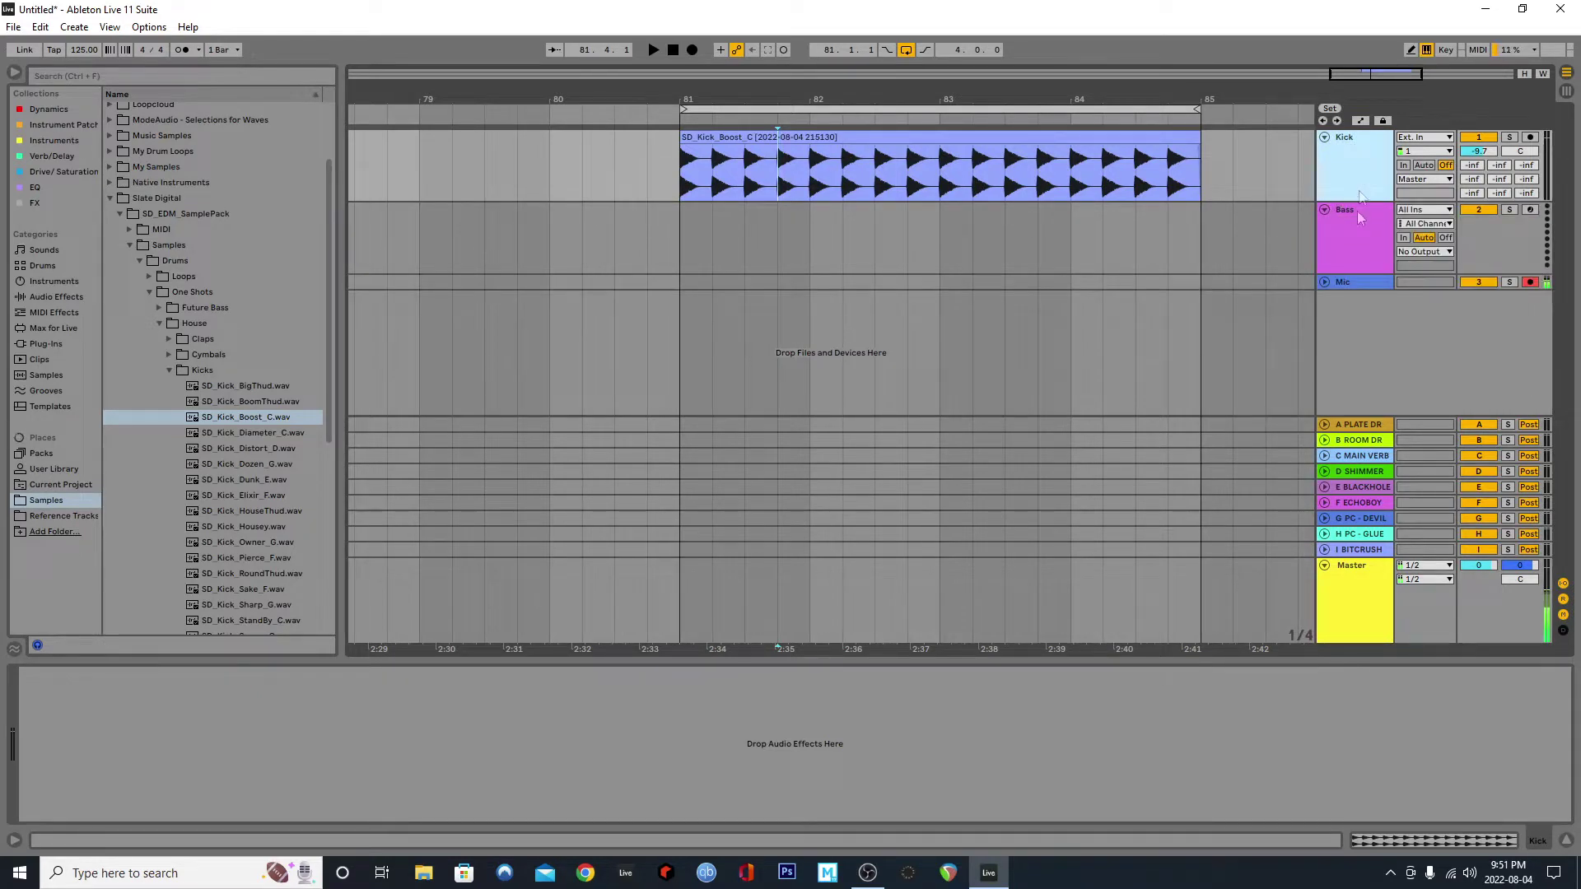
{"action": "left_click", "coordinate": [1354, 239]}
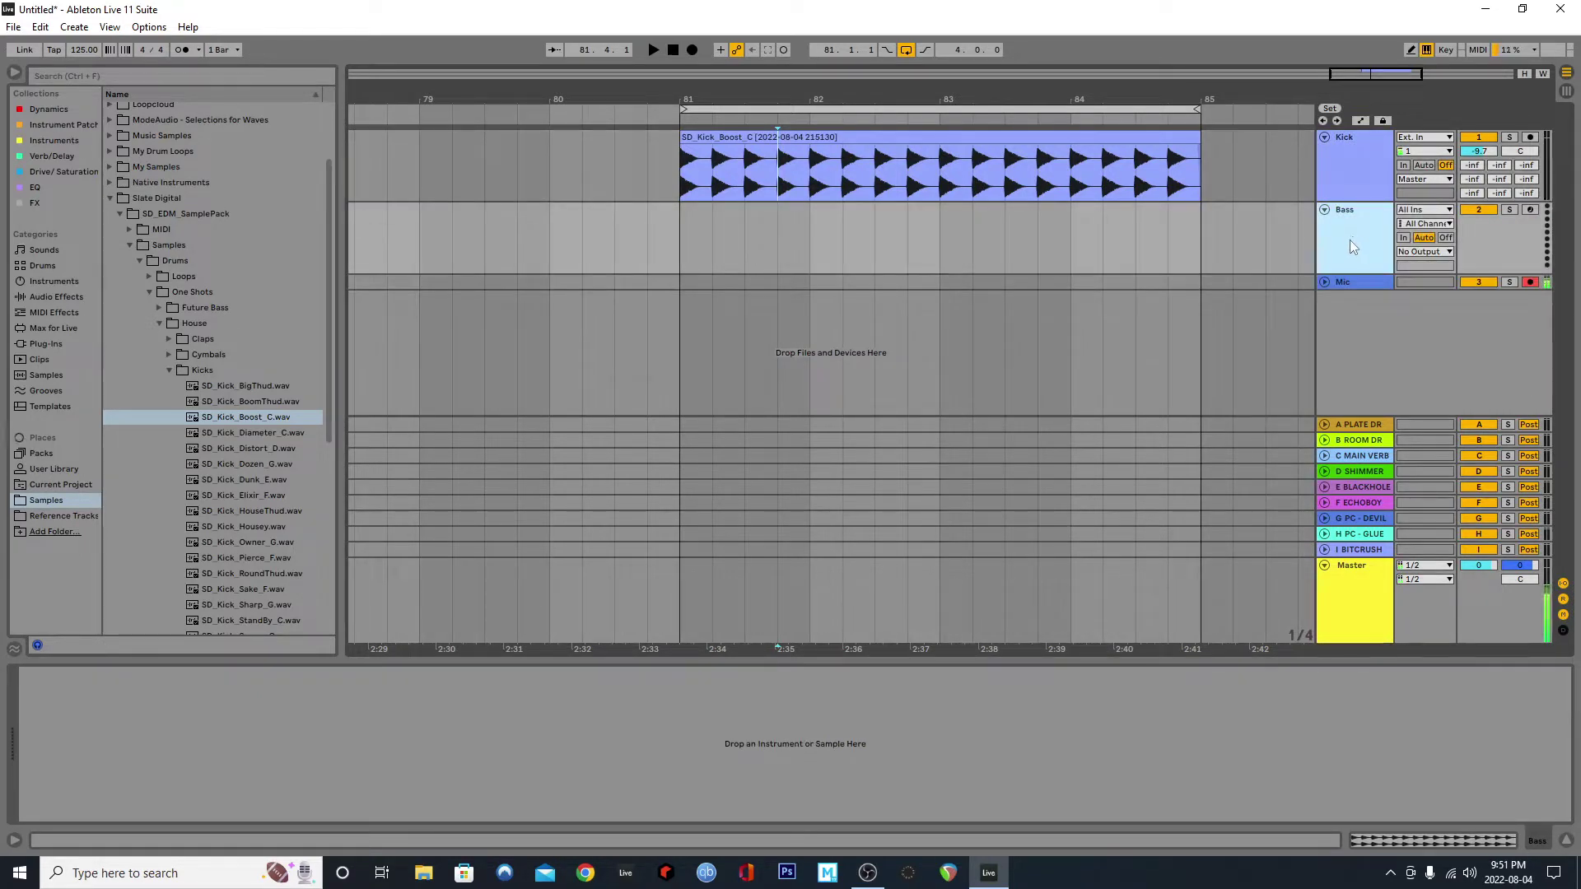
{"action": "left_click", "coordinate": [1351, 240]}
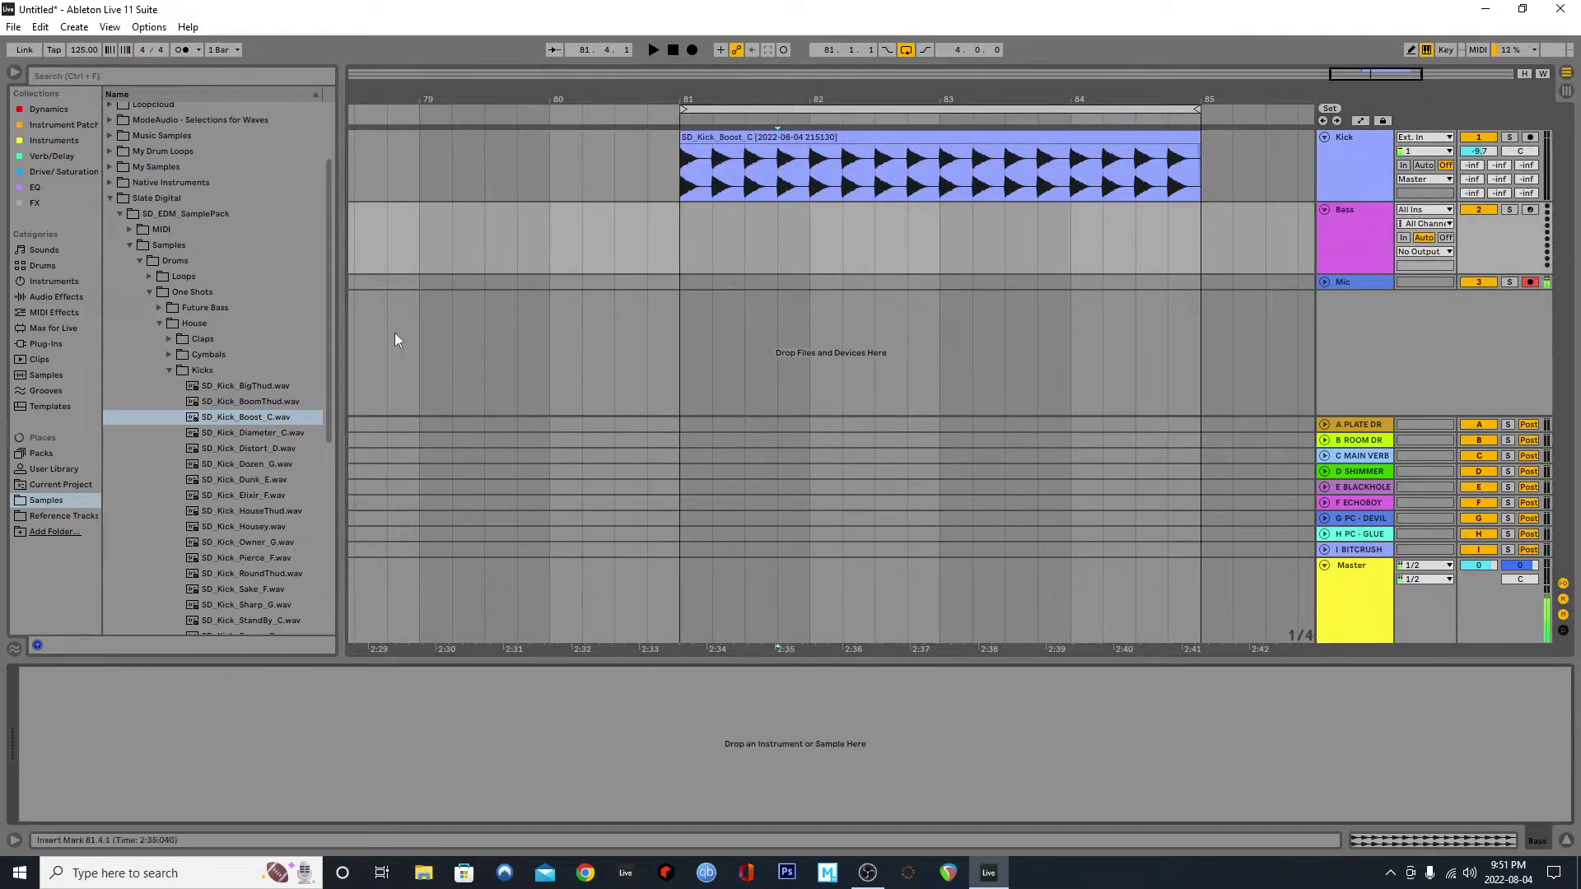
{"action": "left_click", "coordinate": [55, 280]}
{"action": "left_click", "coordinate": [1370, 210]}
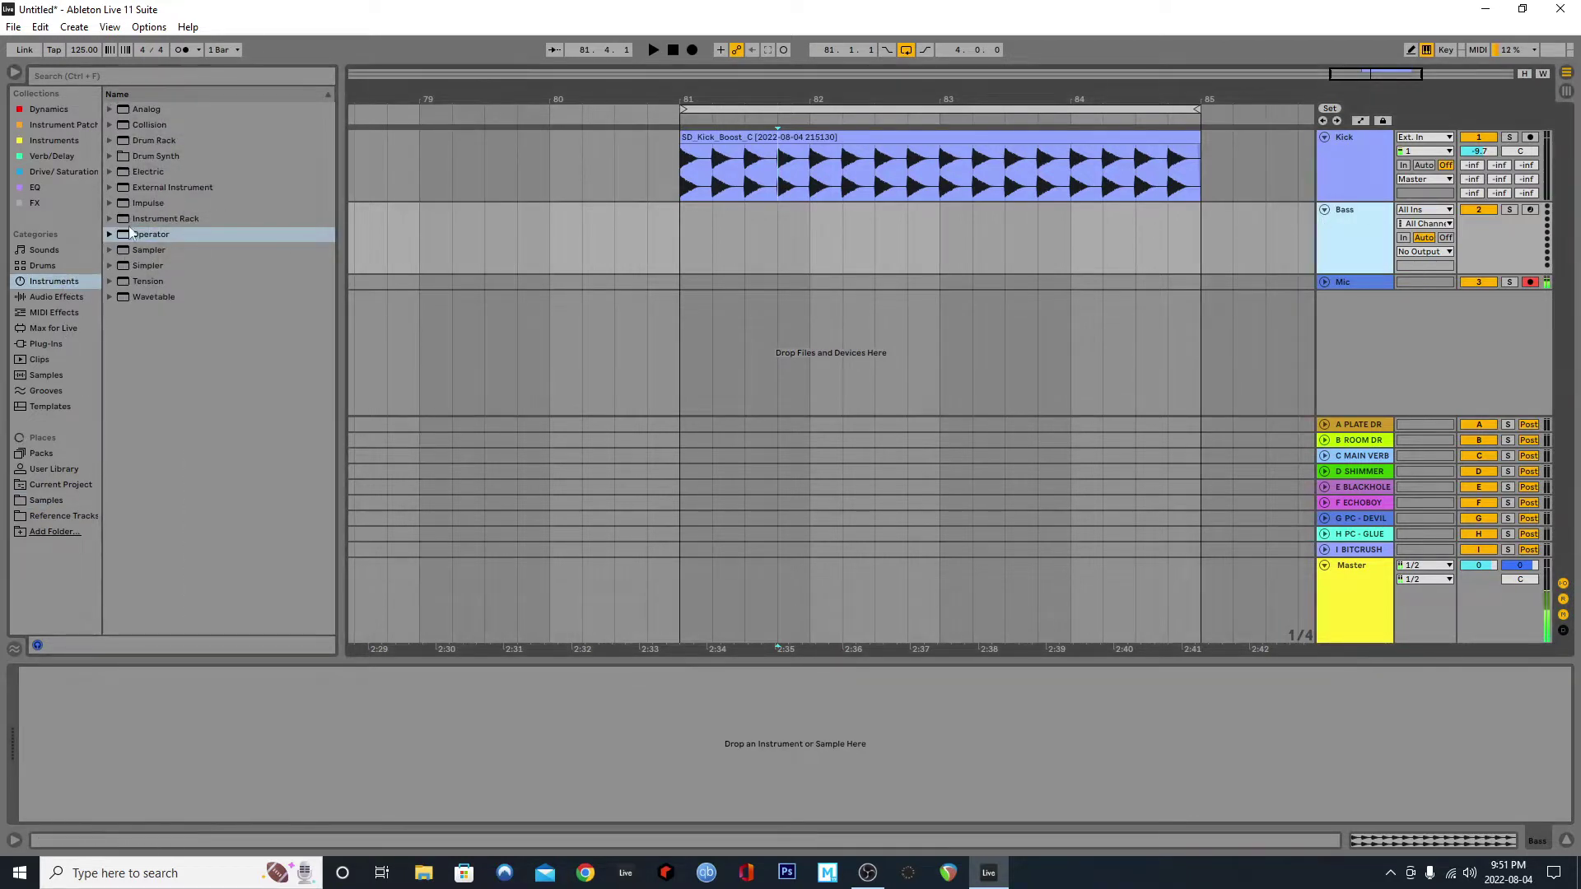
{"action": "left_click_drag", "start_coordinate": [147, 234], "coordinate": [489, 715]}
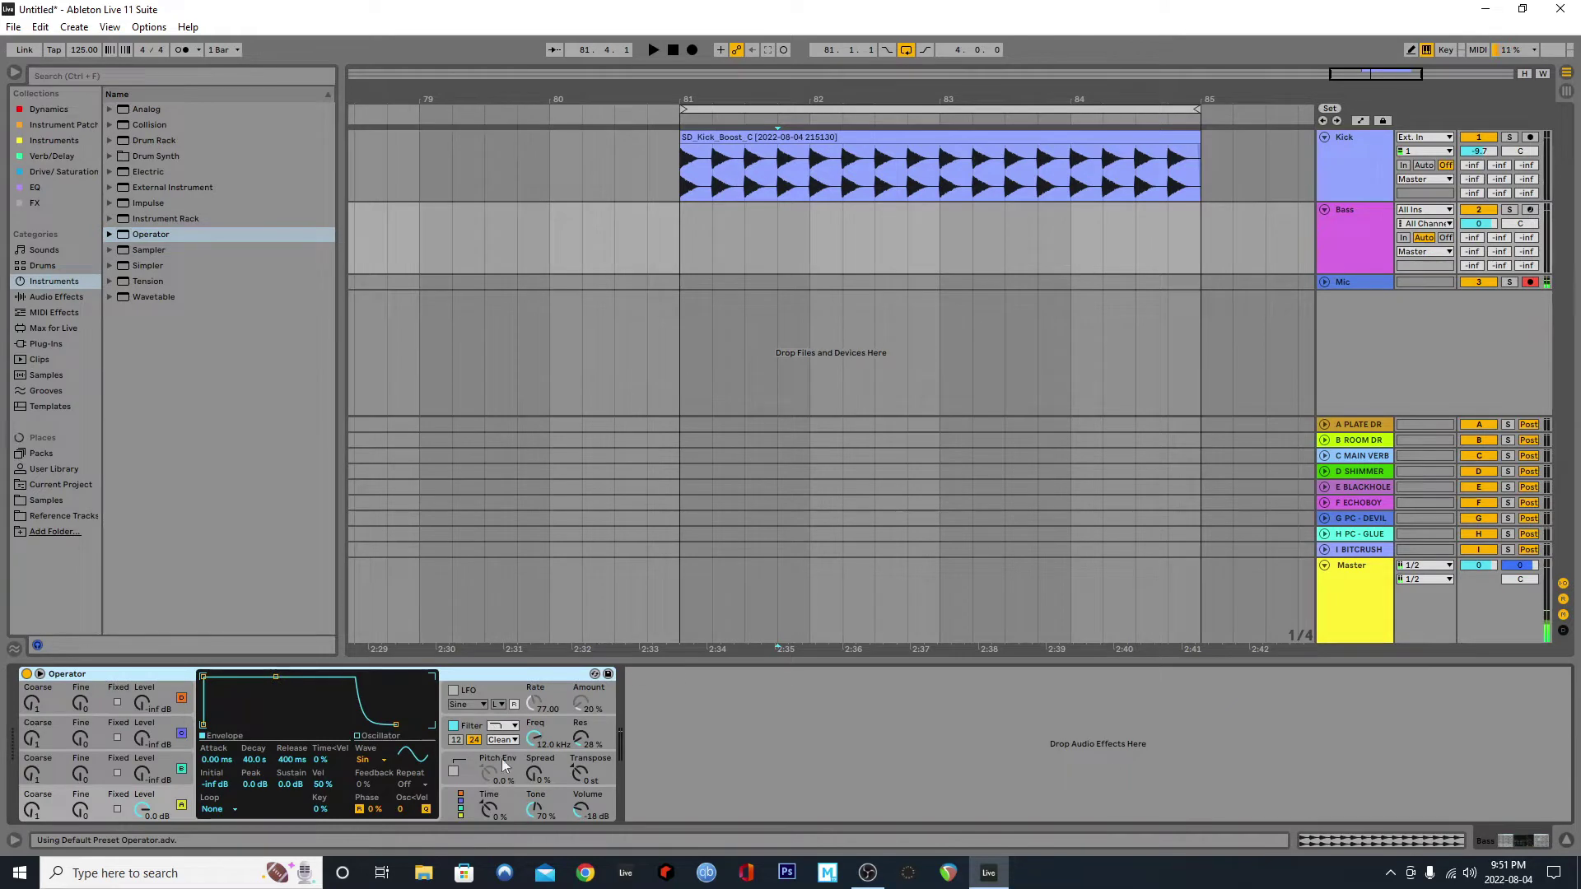
Step: Set Operator to the algorithm with all oscillators in parallel and switch off oscillators B, C and D
{"action": "left_click", "coordinate": [459, 803]}
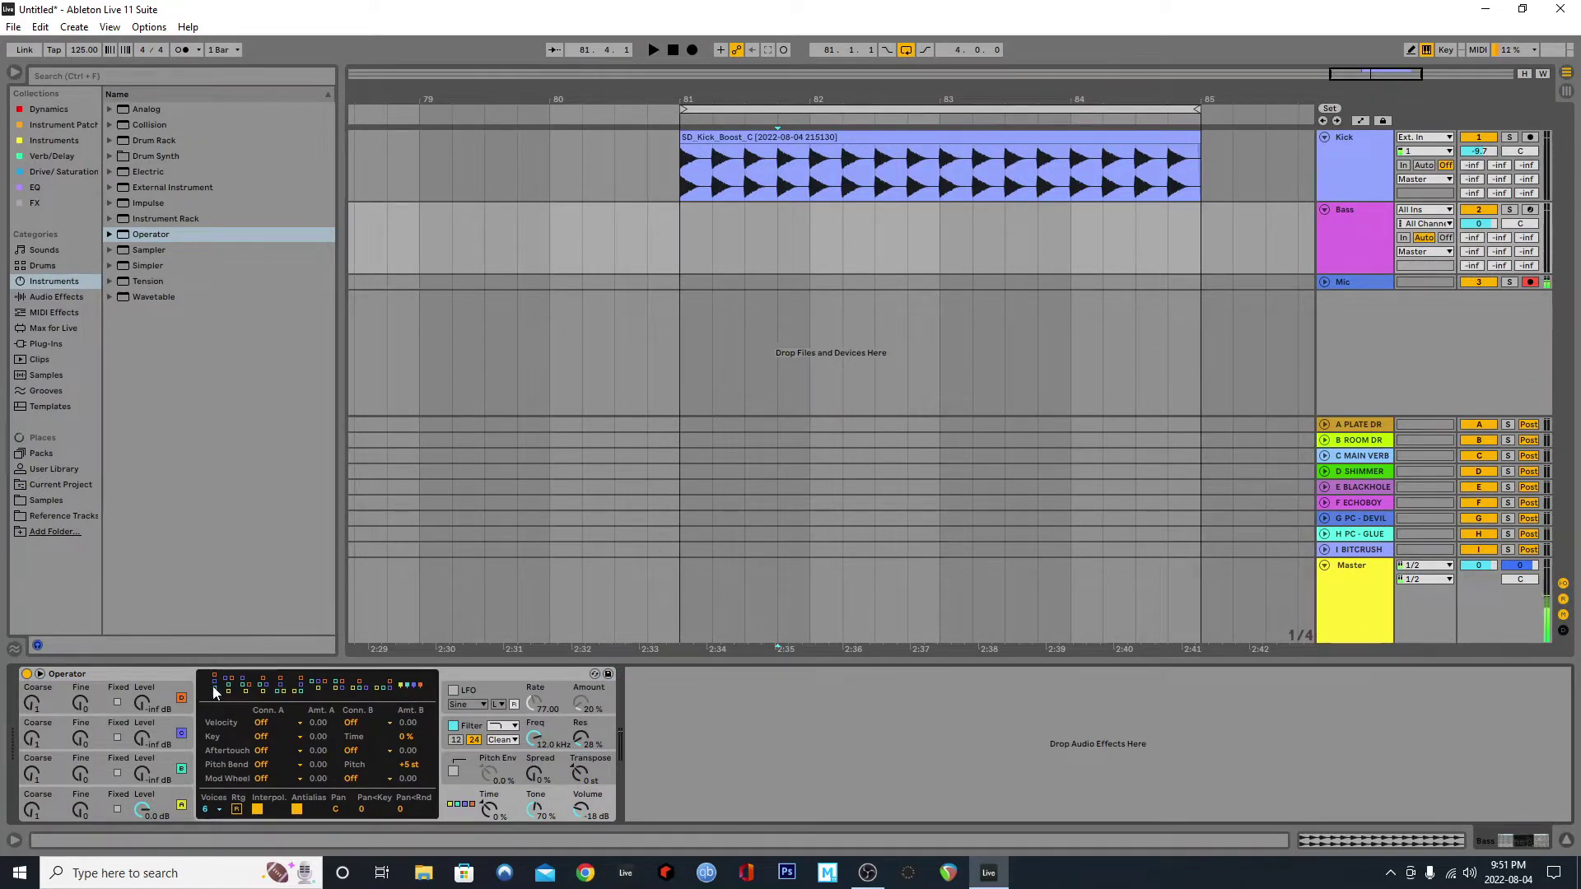
{"action": "left_click", "coordinate": [182, 769]}
{"action": "left_click", "coordinate": [181, 734]}
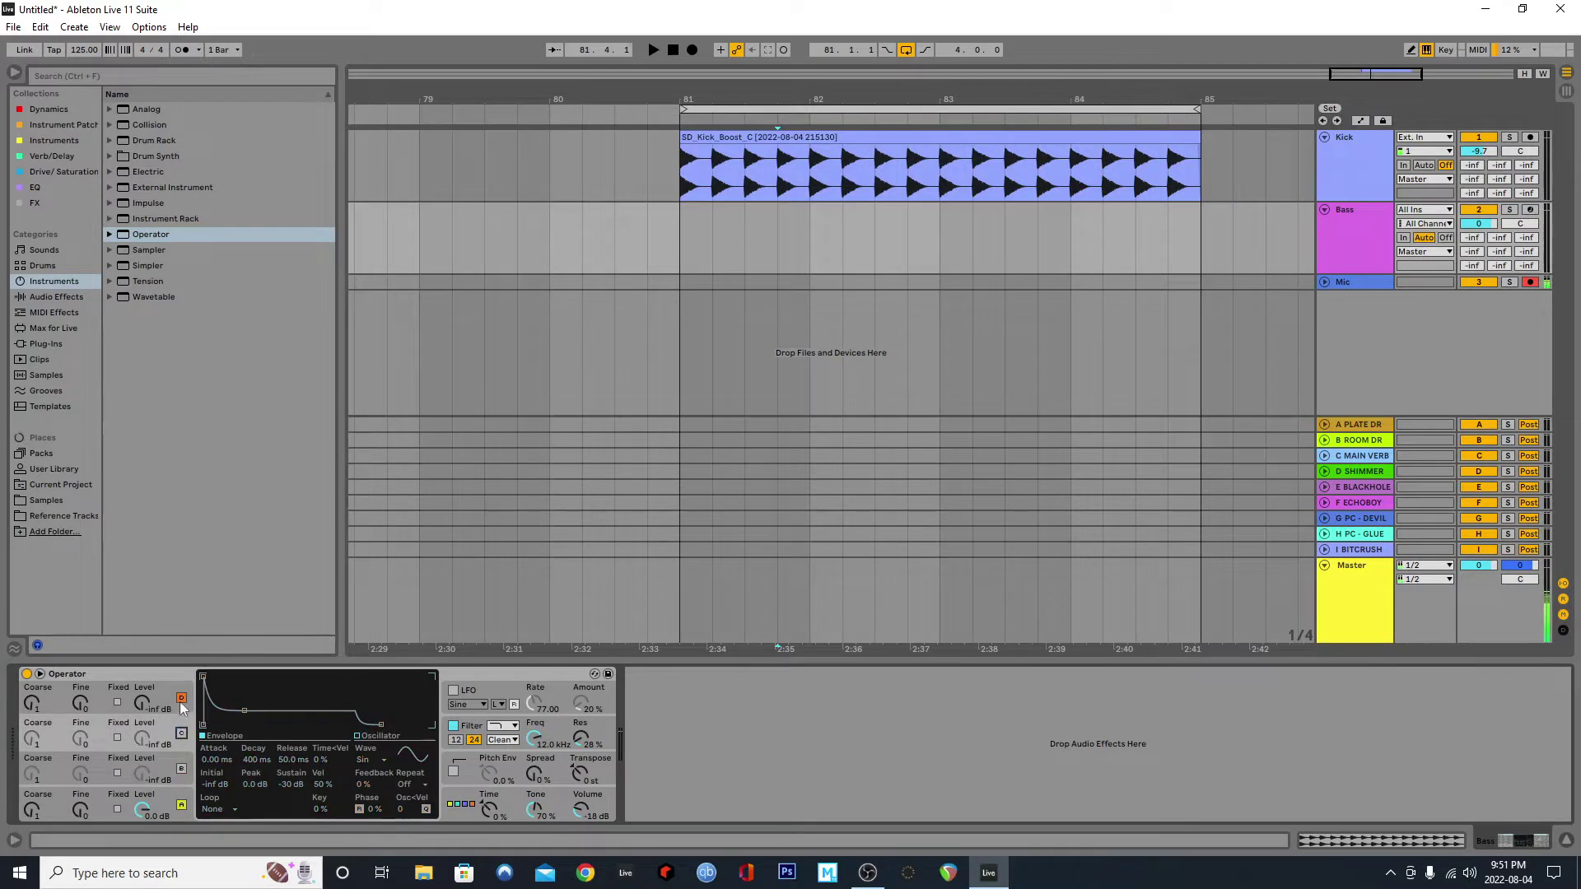
{"action": "left_click", "coordinate": [181, 698]}
{"action": "left_click", "coordinate": [113, 797]}
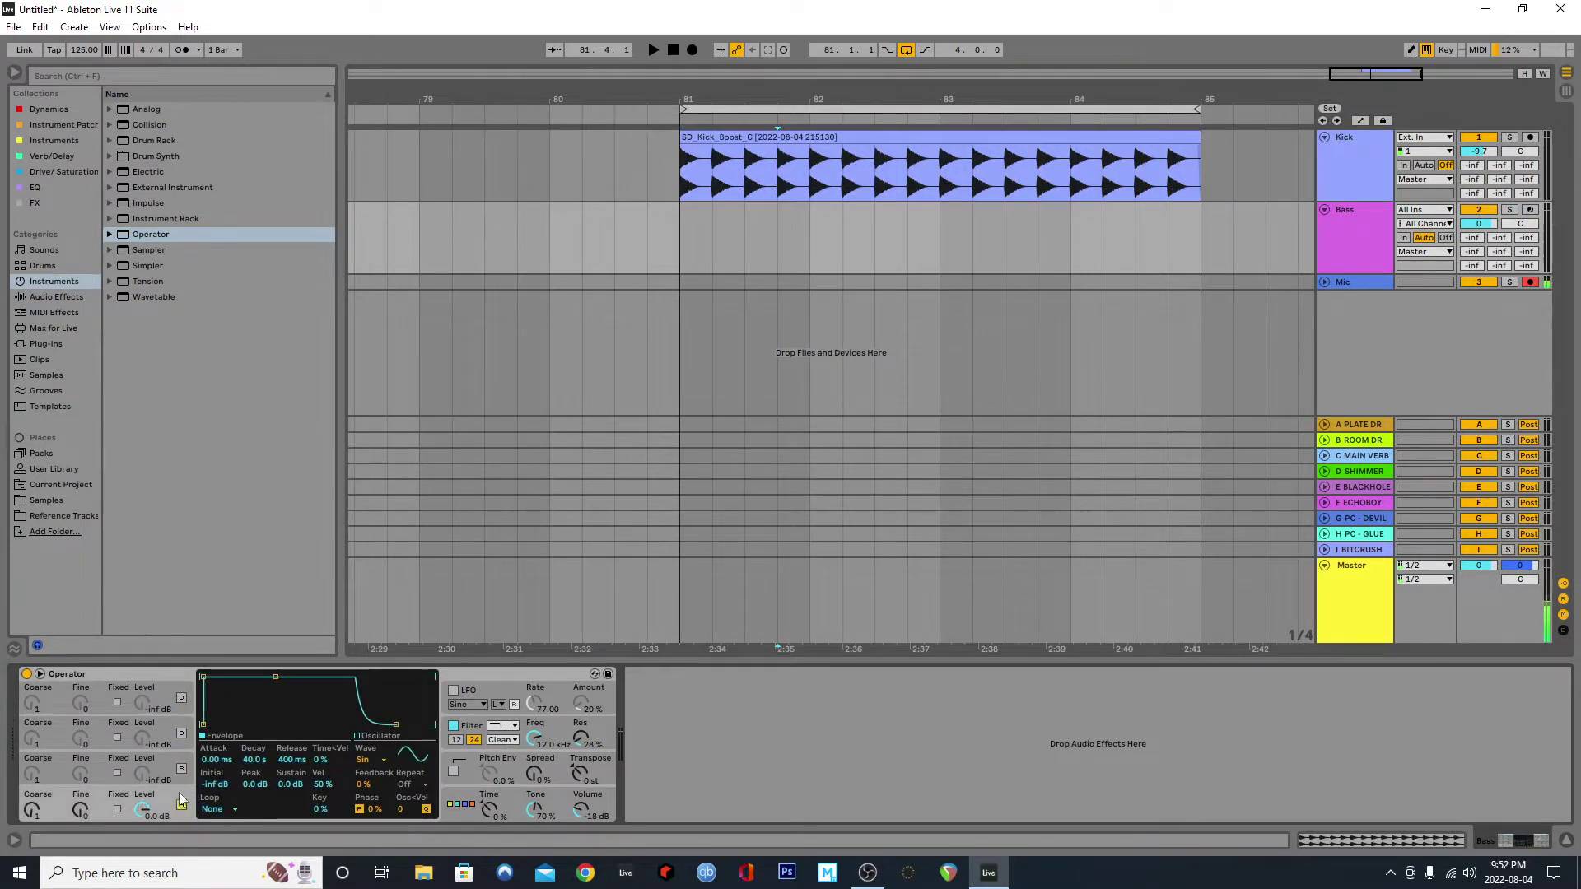
Step: Set the arrangement grid to 4 Bars and create an empty four-bar MIDI clip on the Bass track at bar 81
{"action": "right_click", "coordinate": [894, 212]}
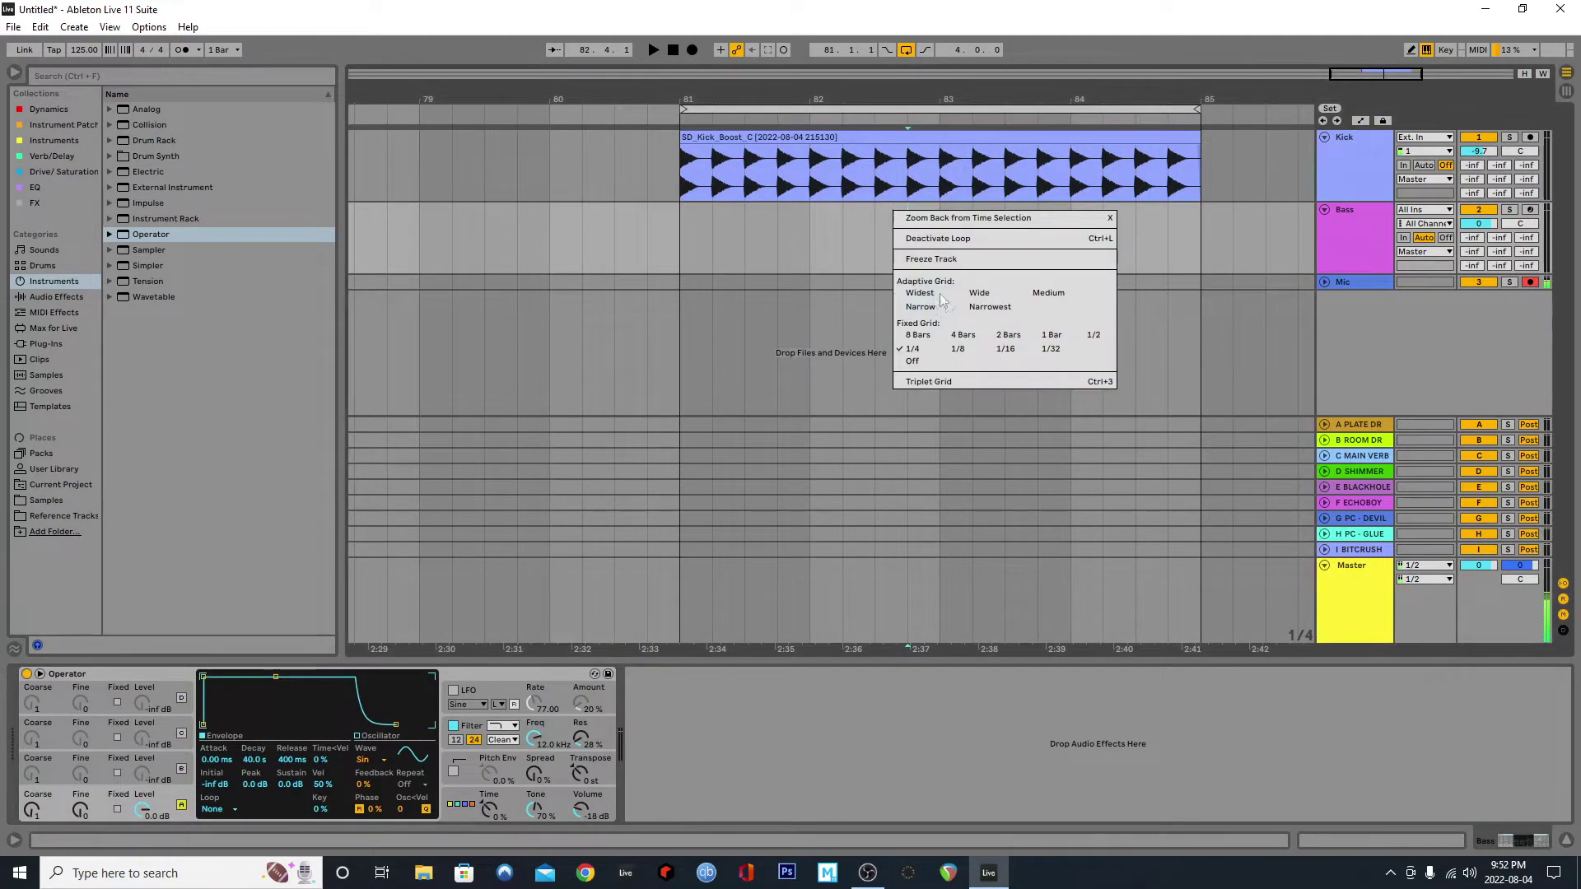
{"action": "left_click", "coordinate": [960, 335]}
{"action": "double_click", "coordinate": [783, 247]}
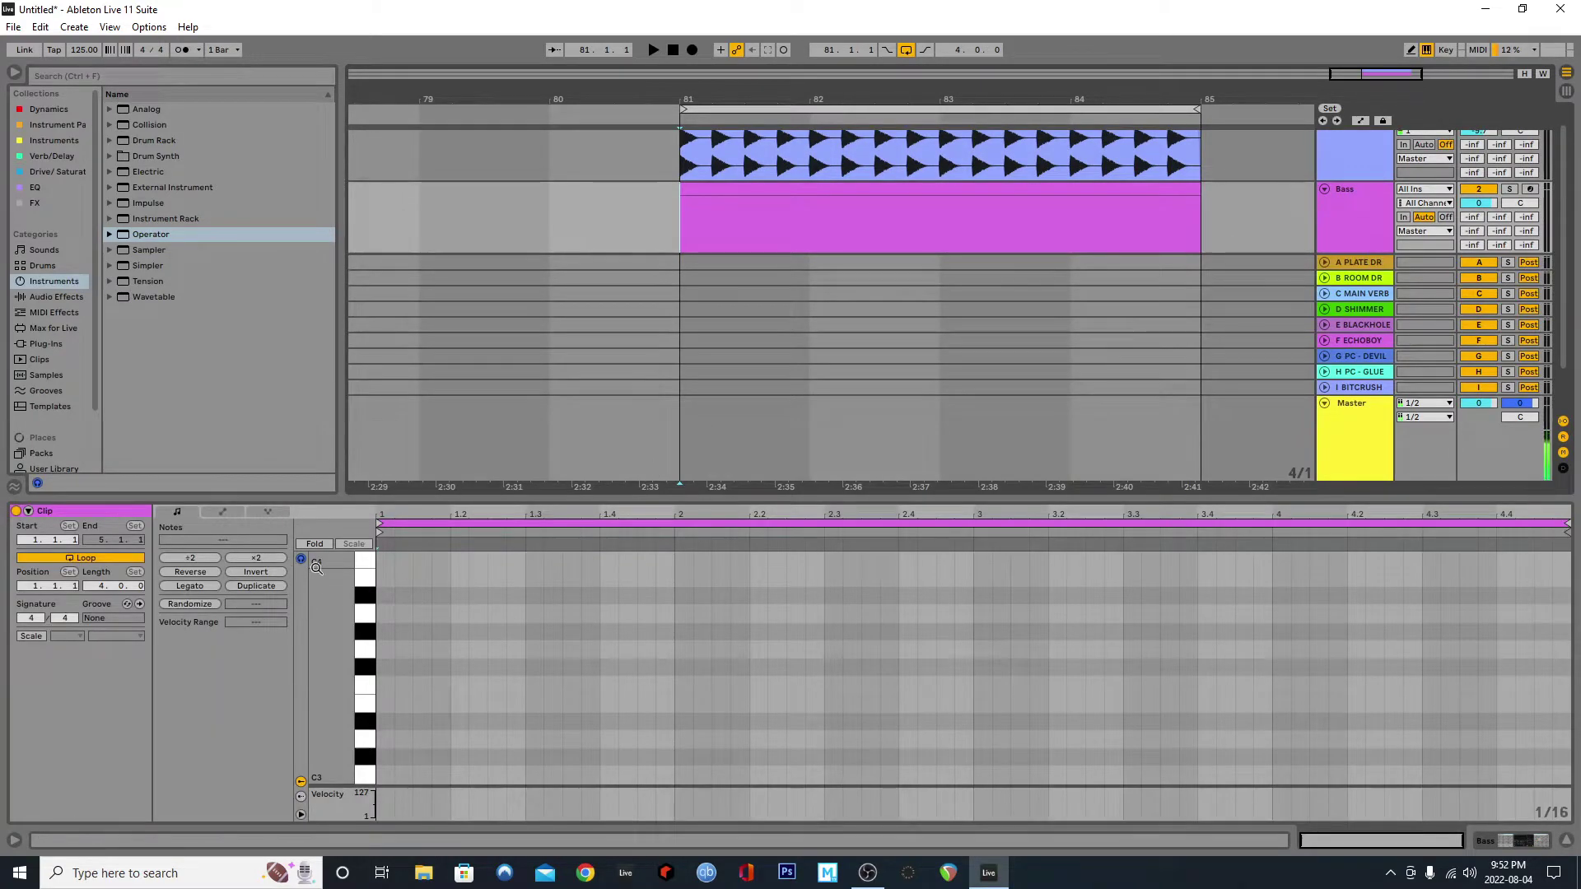
Step: Add sixteenth-note C1 notes at 1.1.2, 1.1.4 and 1.2.3 in the Bass clip and play it back
{"action": "scroll", "coordinate": [368, 585], "scroll_direction": "down", "scroll_amount": 5}
{"action": "scroll", "coordinate": [368, 585], "scroll_direction": "down", "scroll_amount": 2}
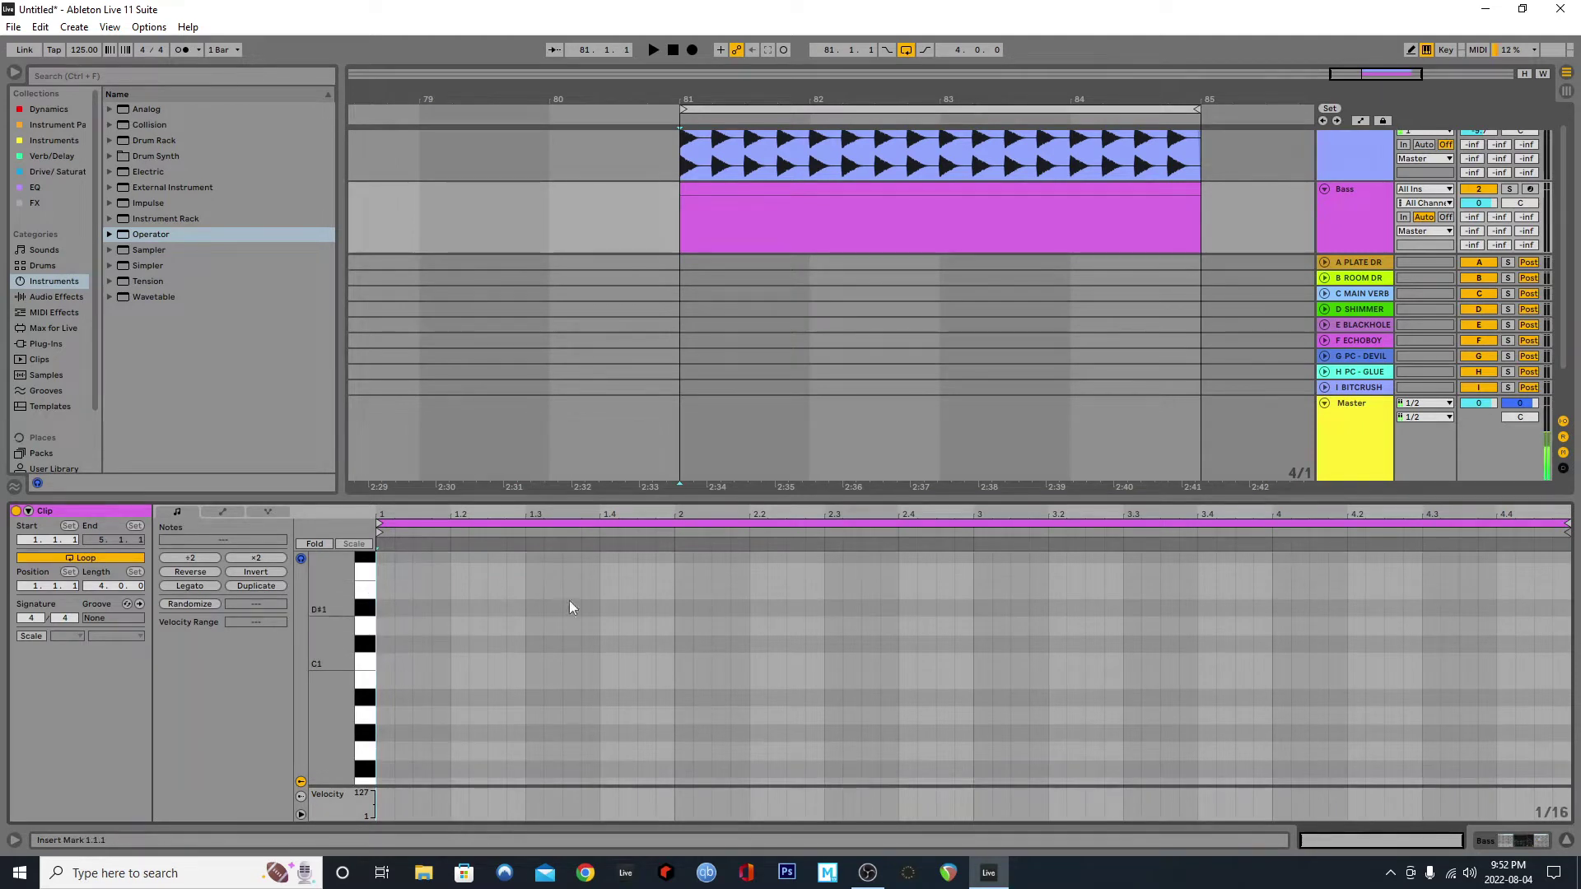
{"action": "double_click", "coordinate": [403, 662]}
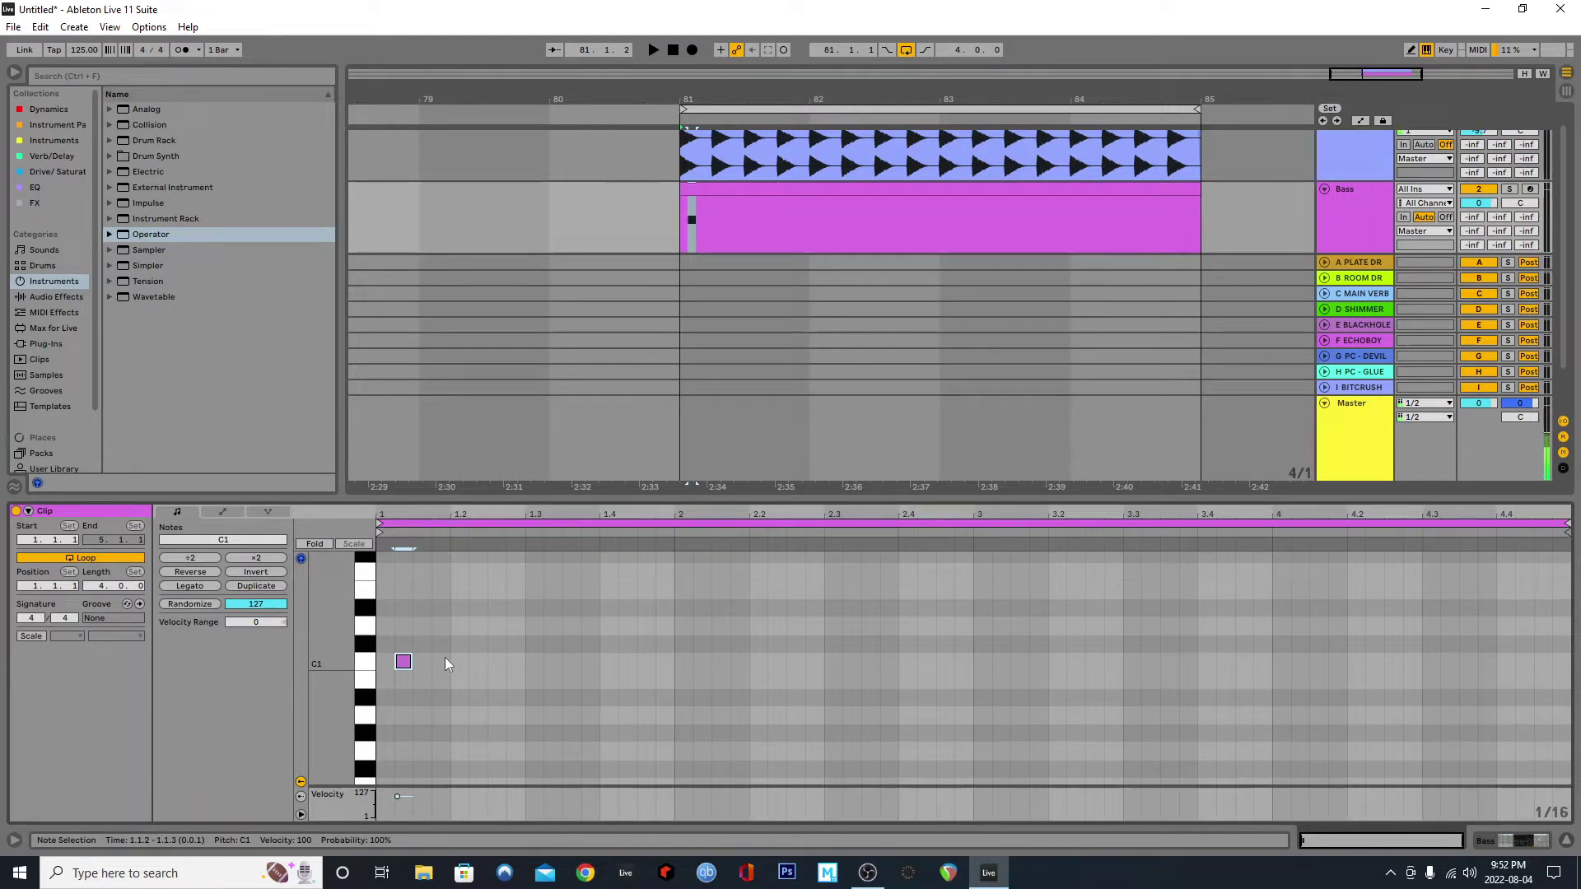
{"action": "double_click", "coordinate": [440, 662]}
{"action": "double_click", "coordinate": [496, 662]}
{"action": "key", "text": "space"}
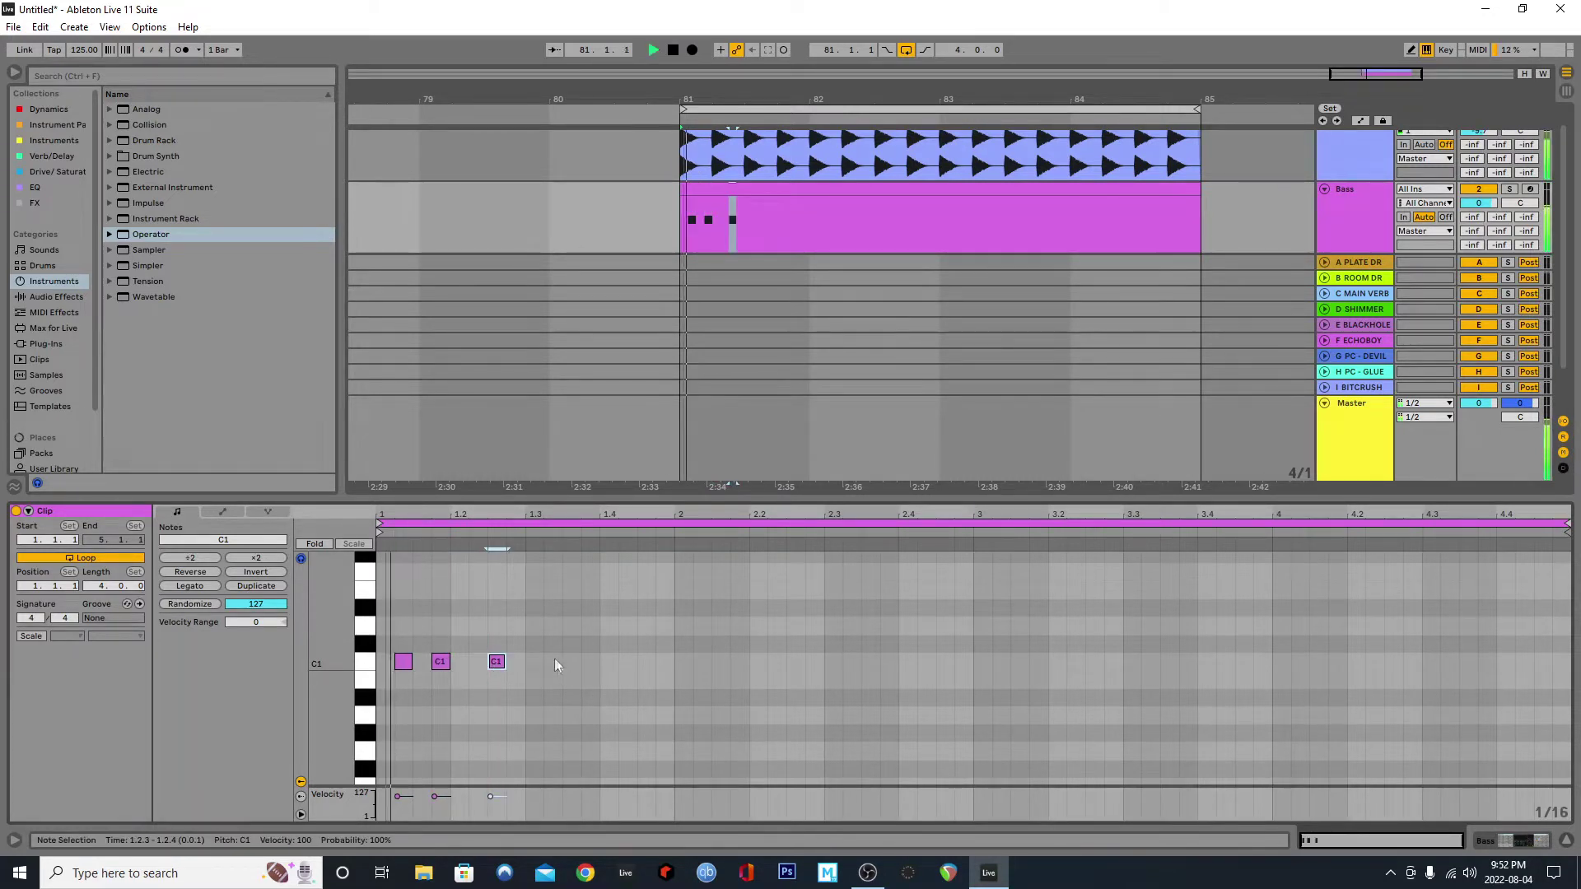
Step: Duplicate the three C1 notes into the second half of the clip's first bar and audition the pattern
{"action": "left_click_drag", "start_coordinate": [531, 693], "coordinate": [393, 639]}
{"action": "key", "text": "ctrl+d"}
{"action": "key", "text": "space"}
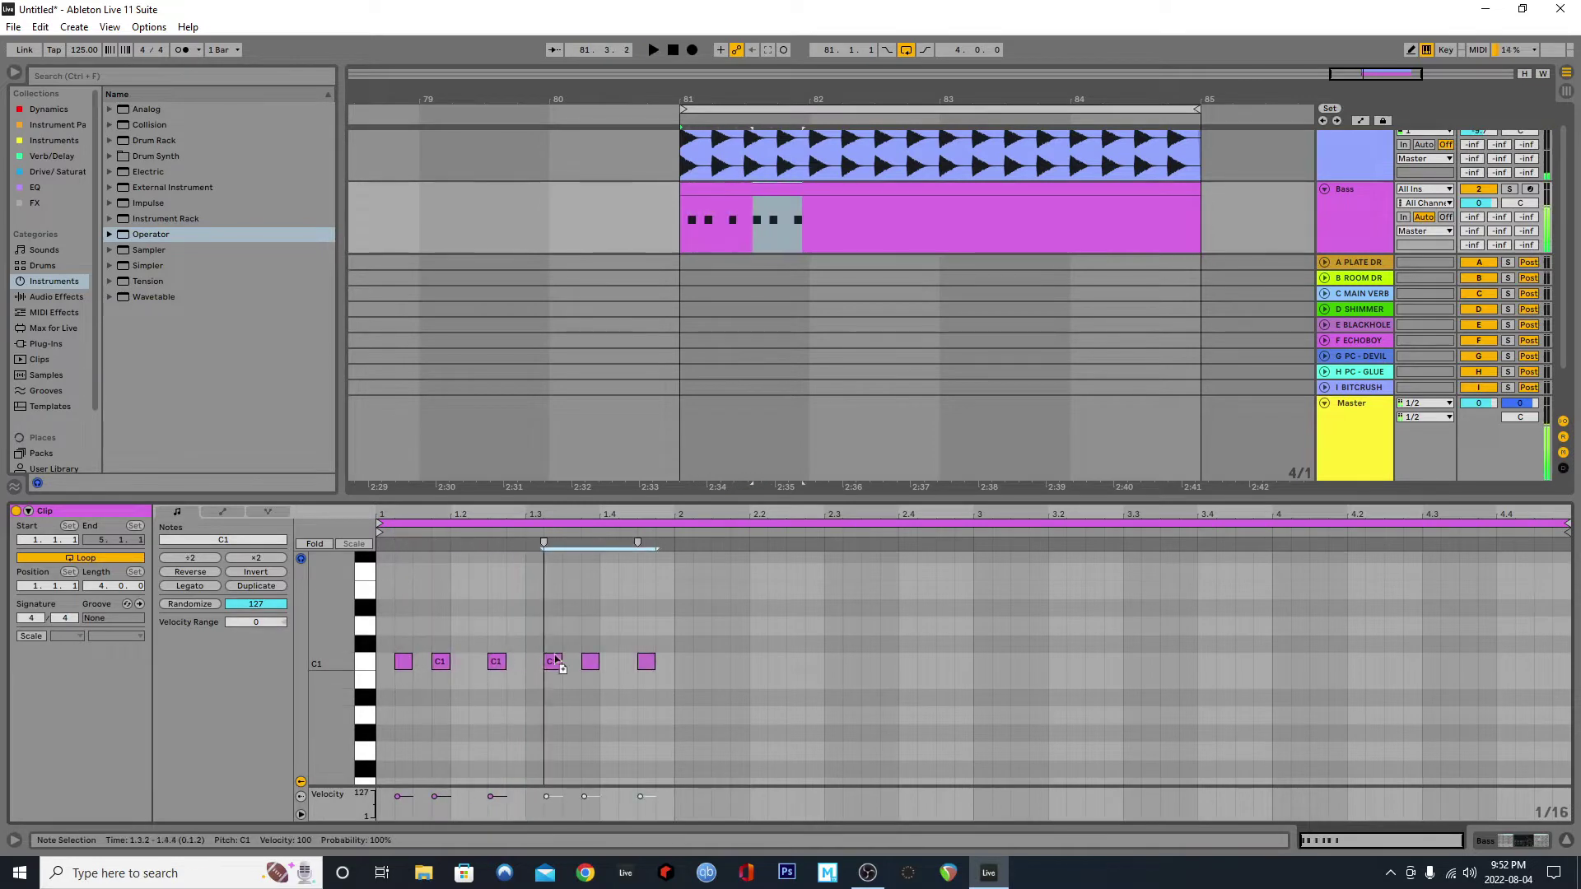
{"action": "left_click", "coordinate": [557, 664]}
{"action": "left_click", "coordinate": [651, 675]}
{"action": "key", "text": "space"}
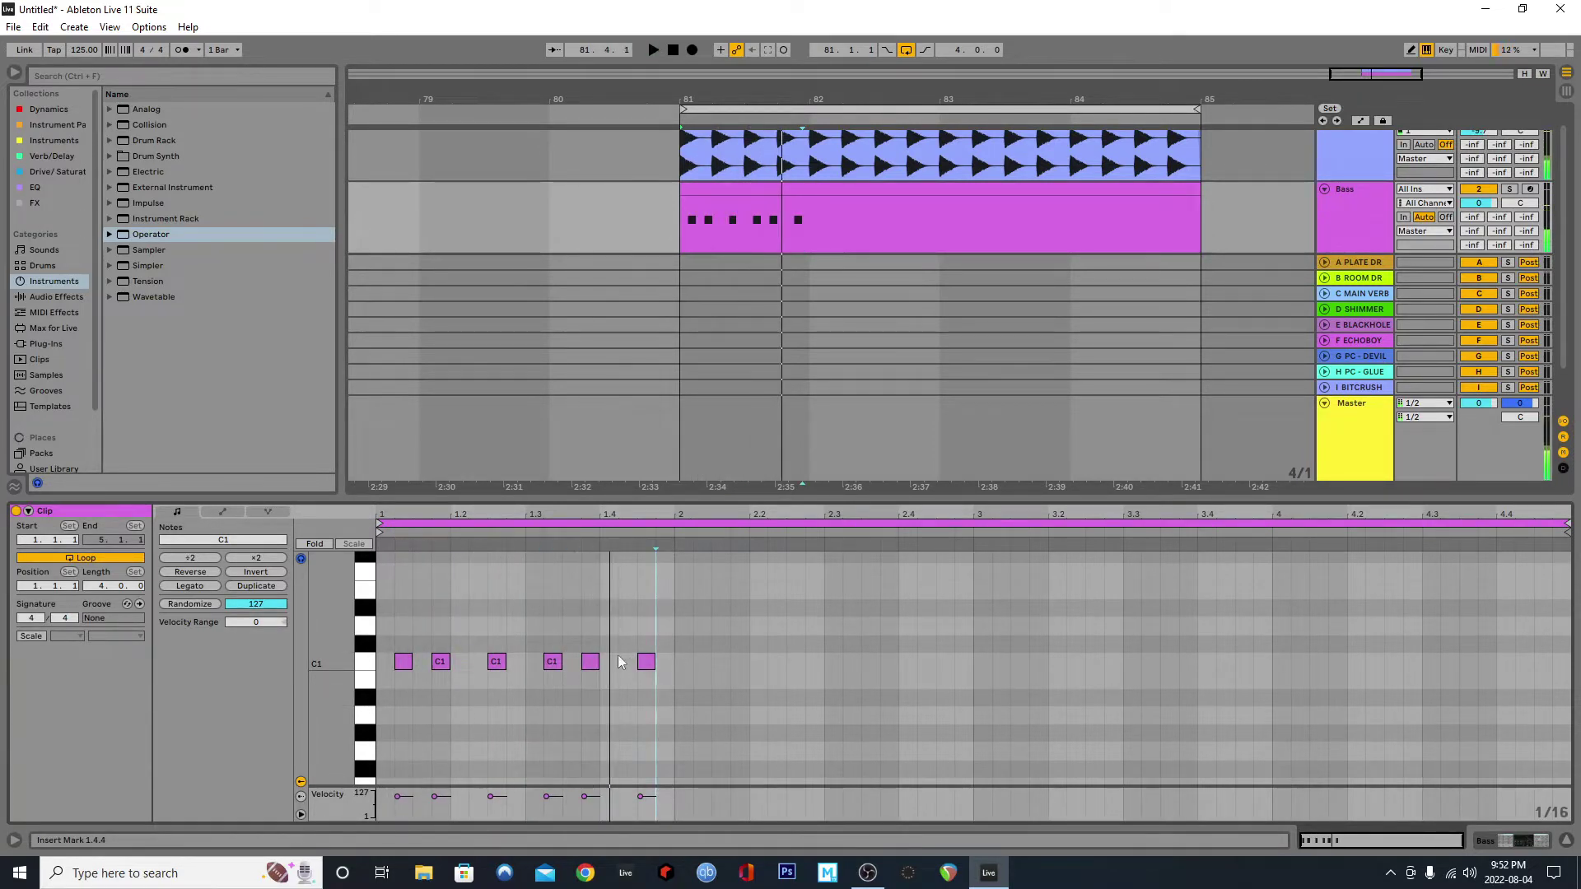
Step: Transpose the bass note at 1.3.2 down two semitones and listen to the result
{"action": "left_click_drag", "start_coordinate": [579, 644], "coordinate": [547, 668]}
{"action": "key", "text": "Down"}
{"action": "key", "text": "Down"}
{"action": "key", "text": "space"}
{"action": "left_click", "coordinate": [582, 675]}
{"action": "key", "text": "space"}
Step: Close the clip editor, set the arrangement grid to 1 Bar and shorten the Bass clip to one bar
{"action": "left_click", "coordinate": [1563, 842]}
{"action": "right_click", "coordinate": [1198, 236]}
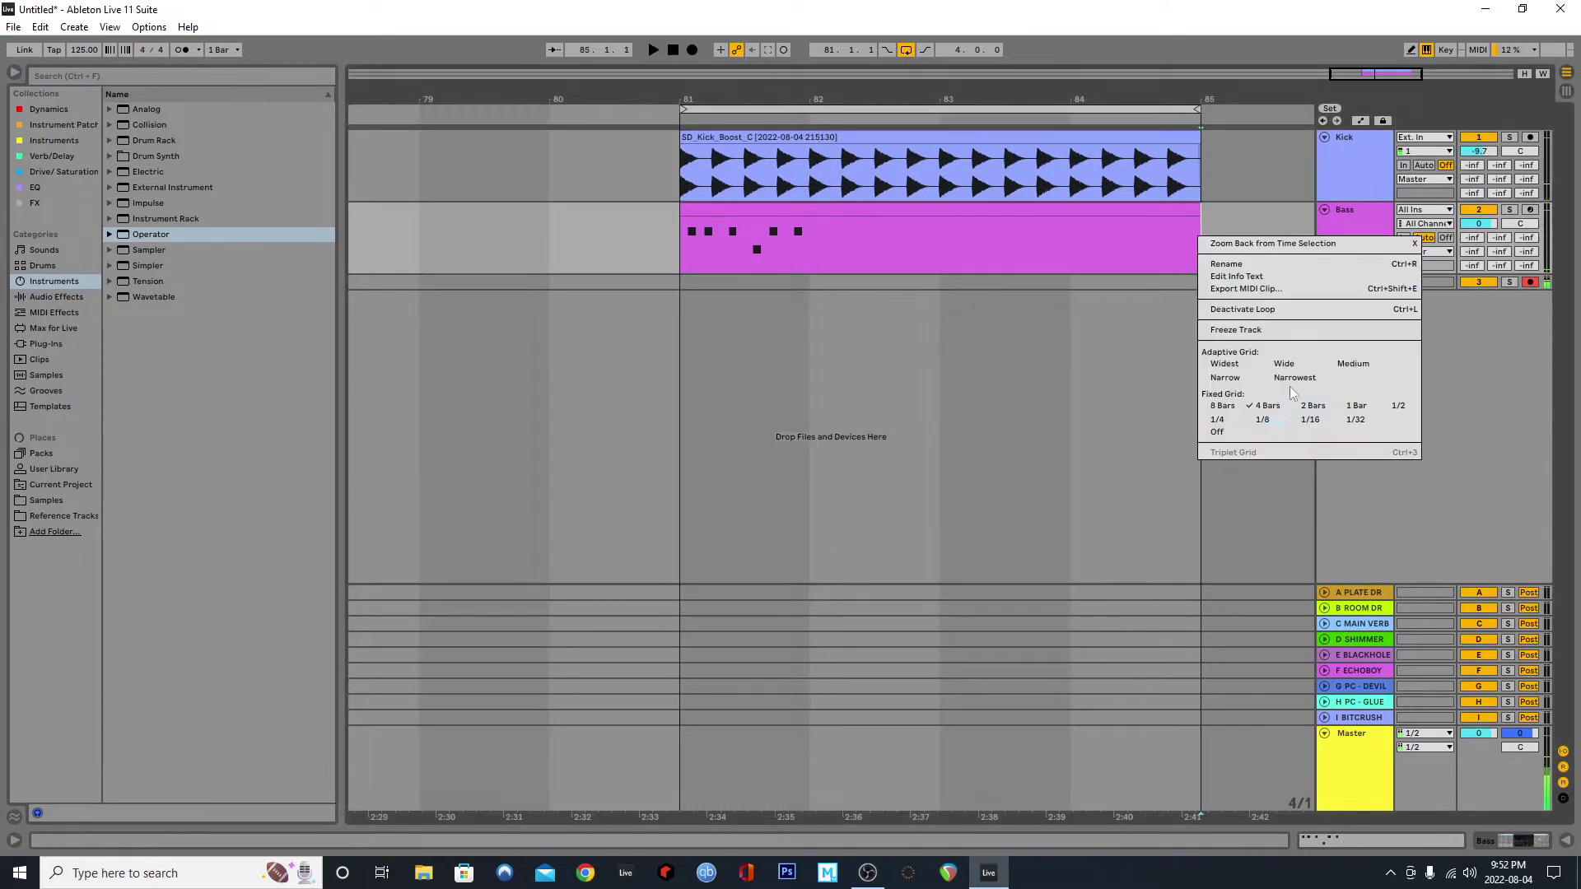
{"action": "left_click", "coordinate": [1221, 415]}
{"action": "right_click", "coordinate": [1098, 225]}
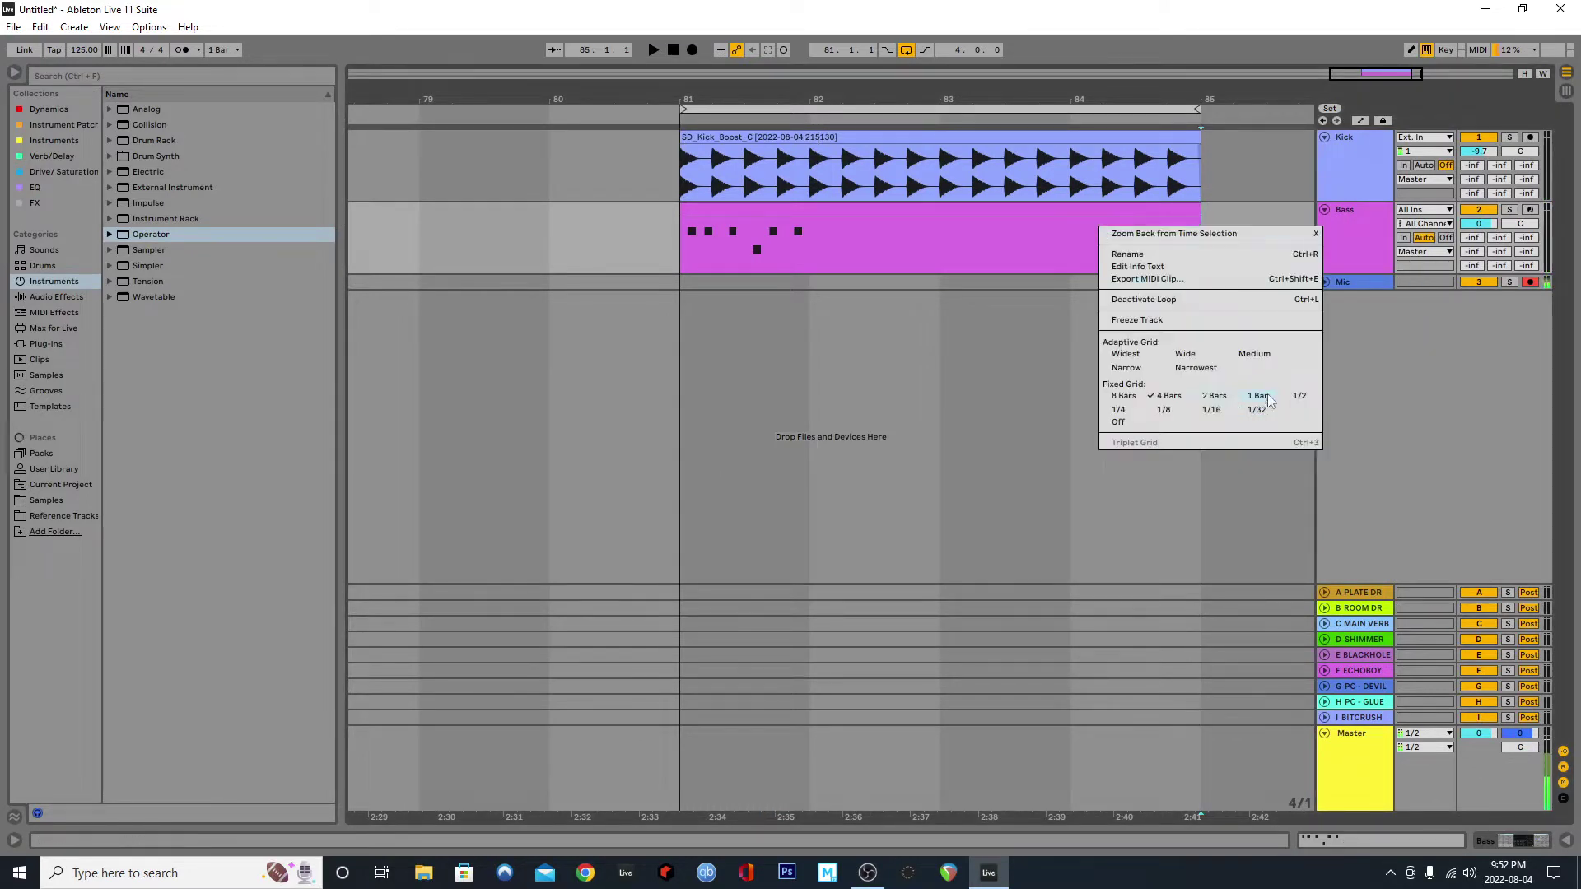
{"action": "left_click", "coordinate": [1257, 396]}
{"action": "left_click_drag", "start_coordinate": [1194, 225], "coordinate": [809, 229]}
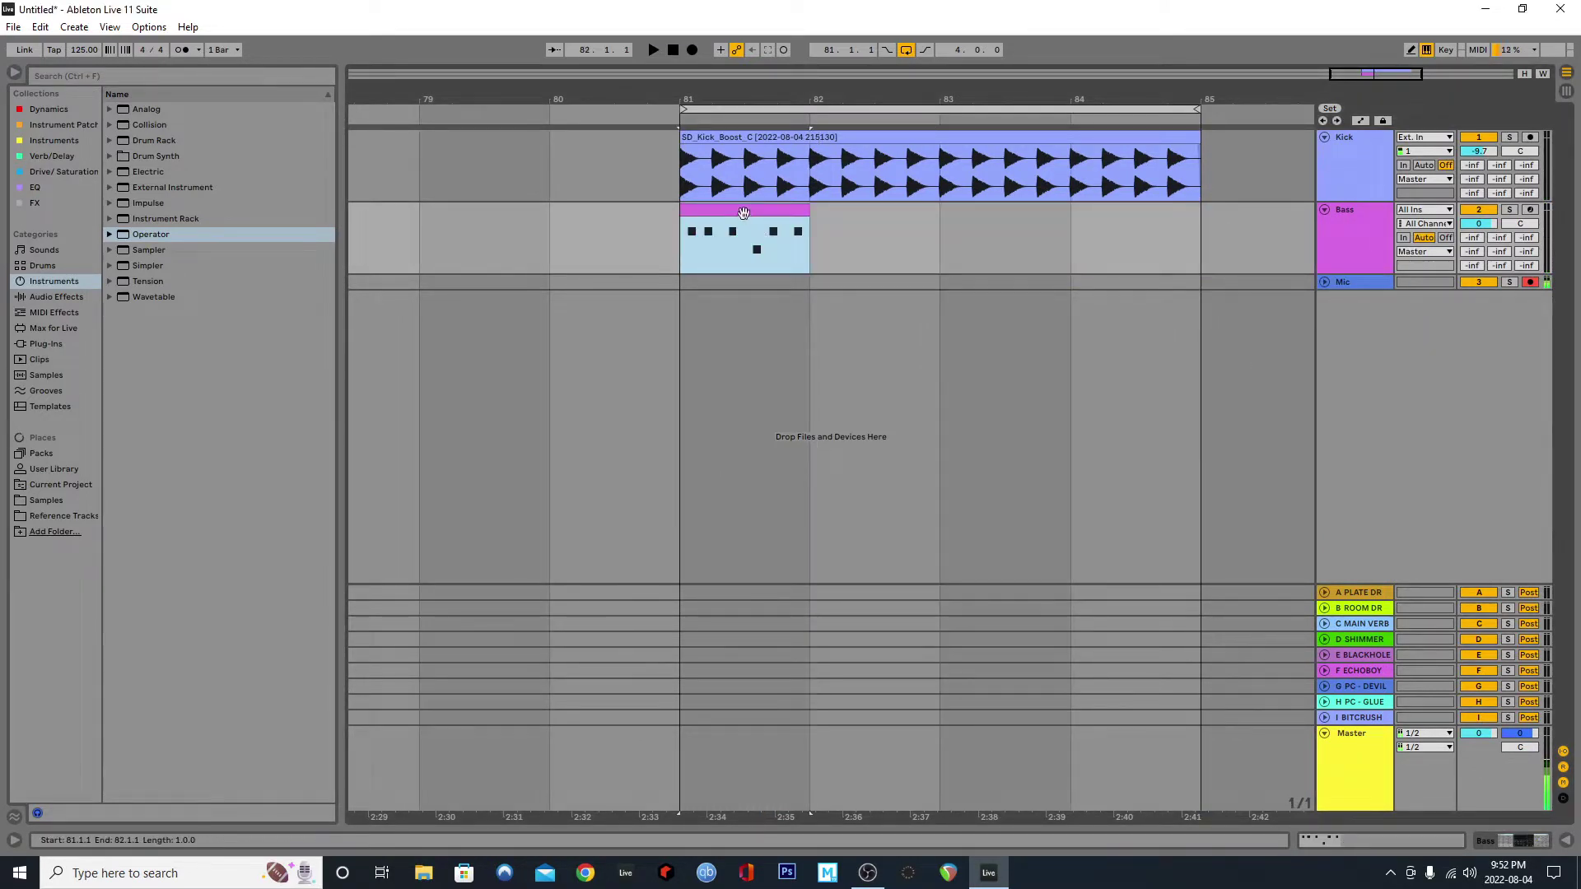
Step: Duplicate the one-bar Bass clip across bars 81 to 84 and consolidate the copies into one four-bar clip
{"action": "left_click", "coordinate": [763, 245]}
{"action": "left_click", "coordinate": [746, 207]}
{"action": "key", "text": "ctrl+d"}
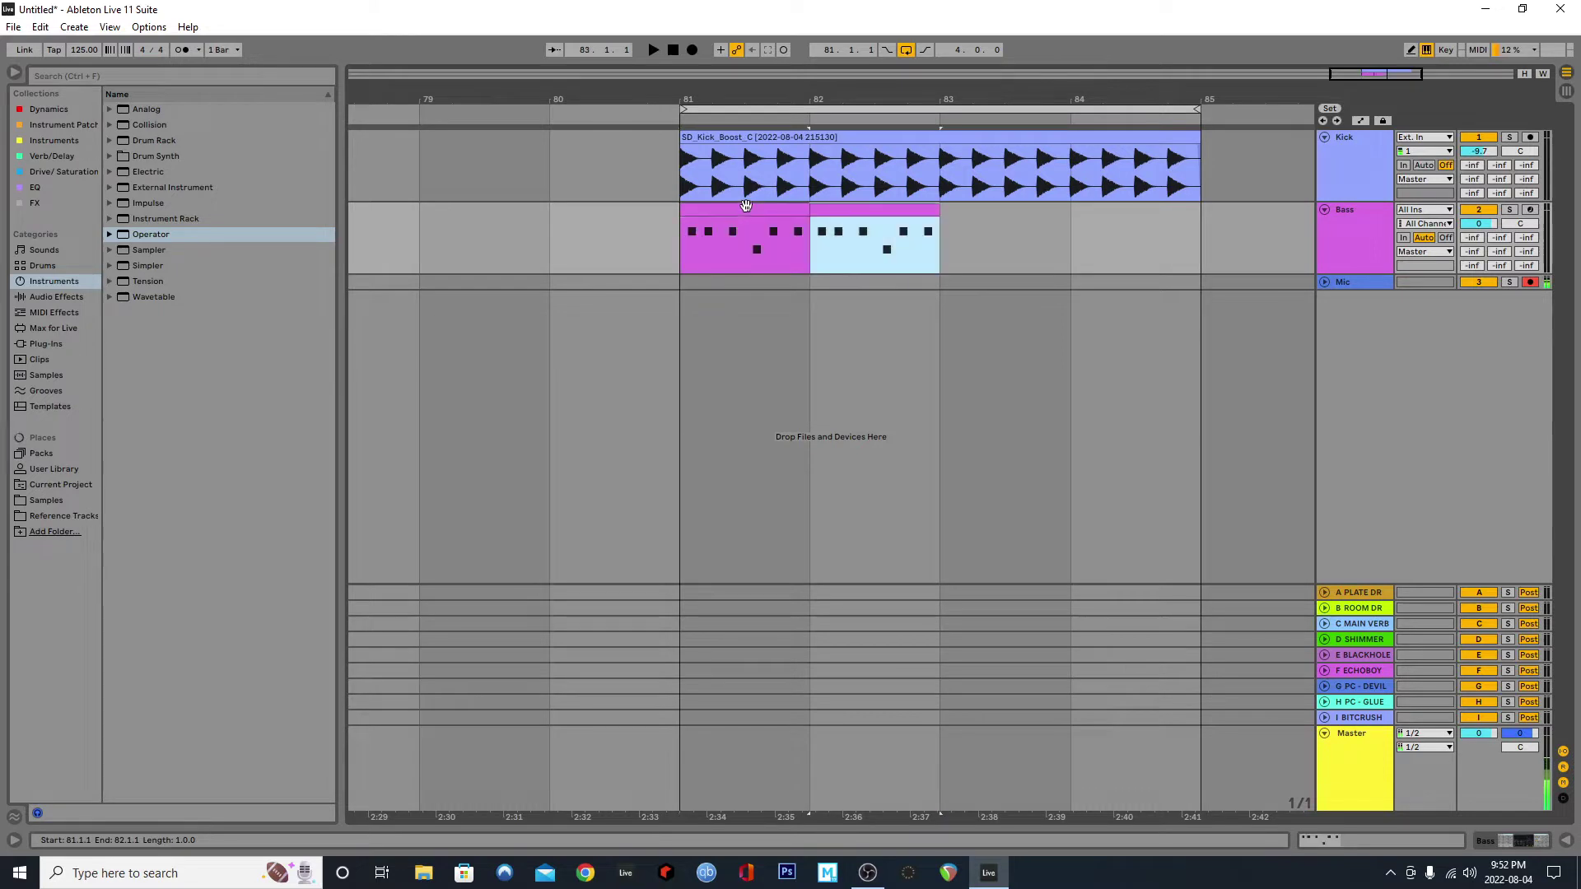
{"action": "key", "text": "ctrl+d"}
{"action": "left_click", "coordinate": [739, 208], "text": "shift"}
{"action": "key", "text": "ctrl+j"}
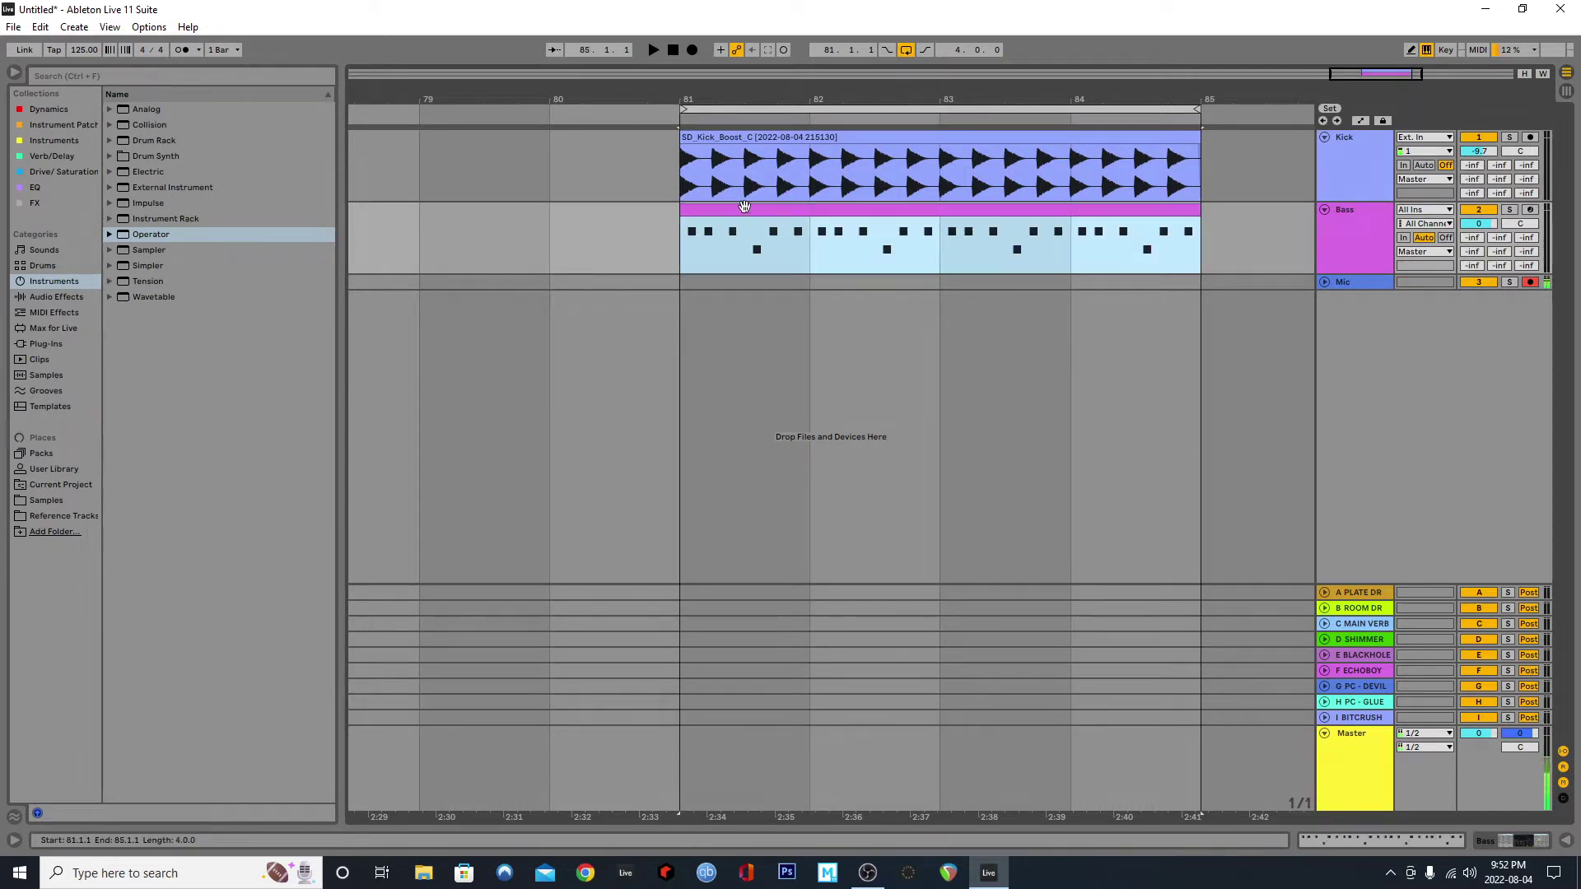
Step: Show the Bass track's devices, set Operator's oscillator A waveform to Saw 64 and audition it from bar 81
{"action": "double_click", "coordinate": [1348, 238]}
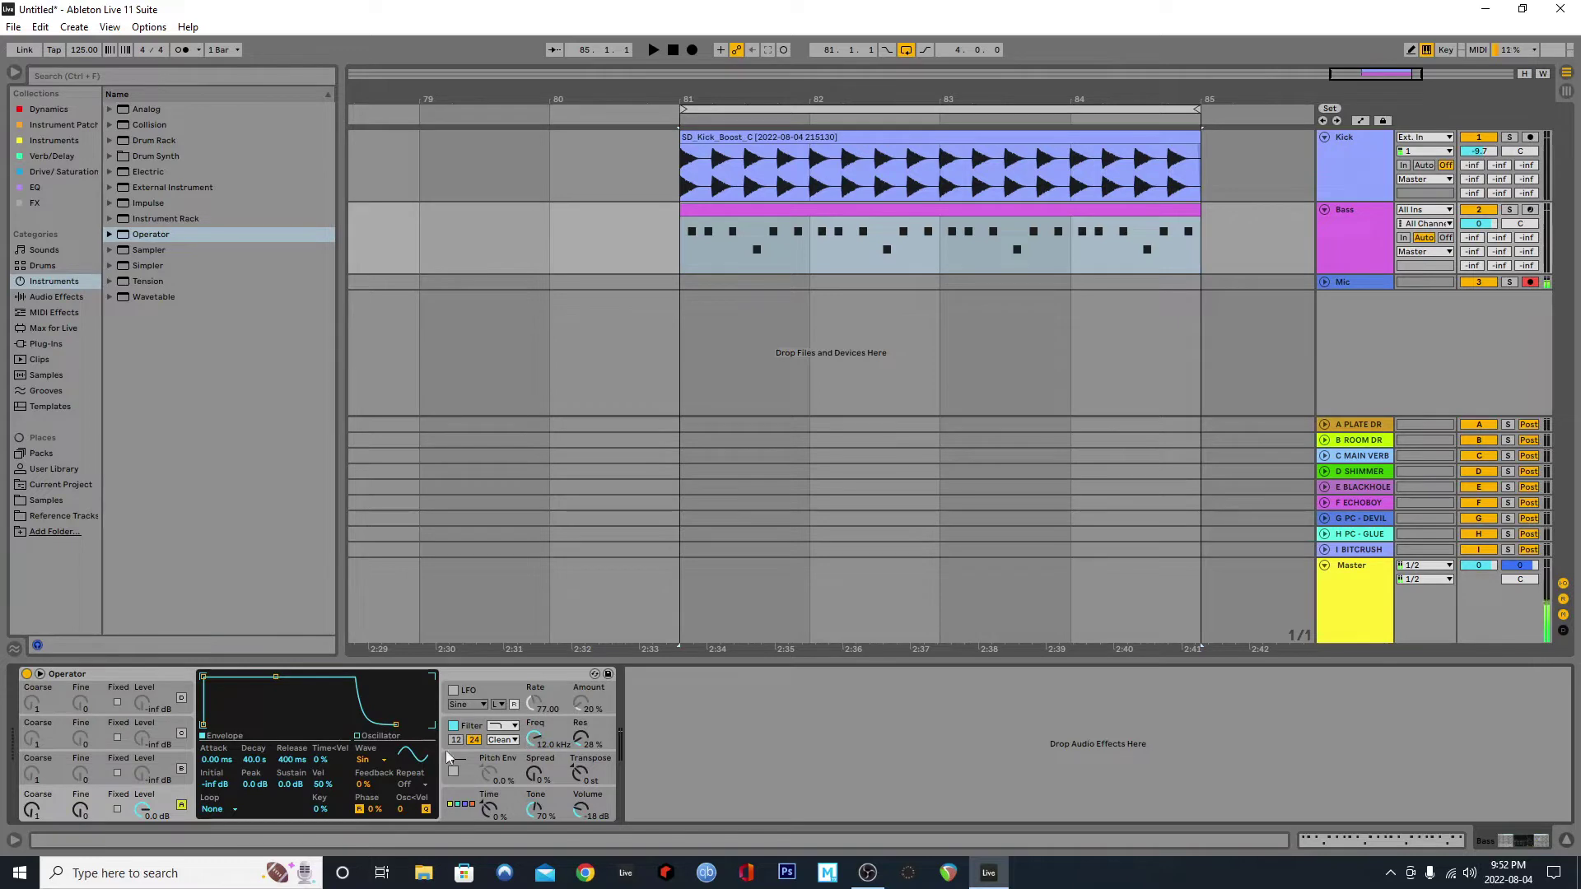
{"action": "left_click", "coordinate": [412, 759]}
{"action": "left_click", "coordinate": [382, 758]}
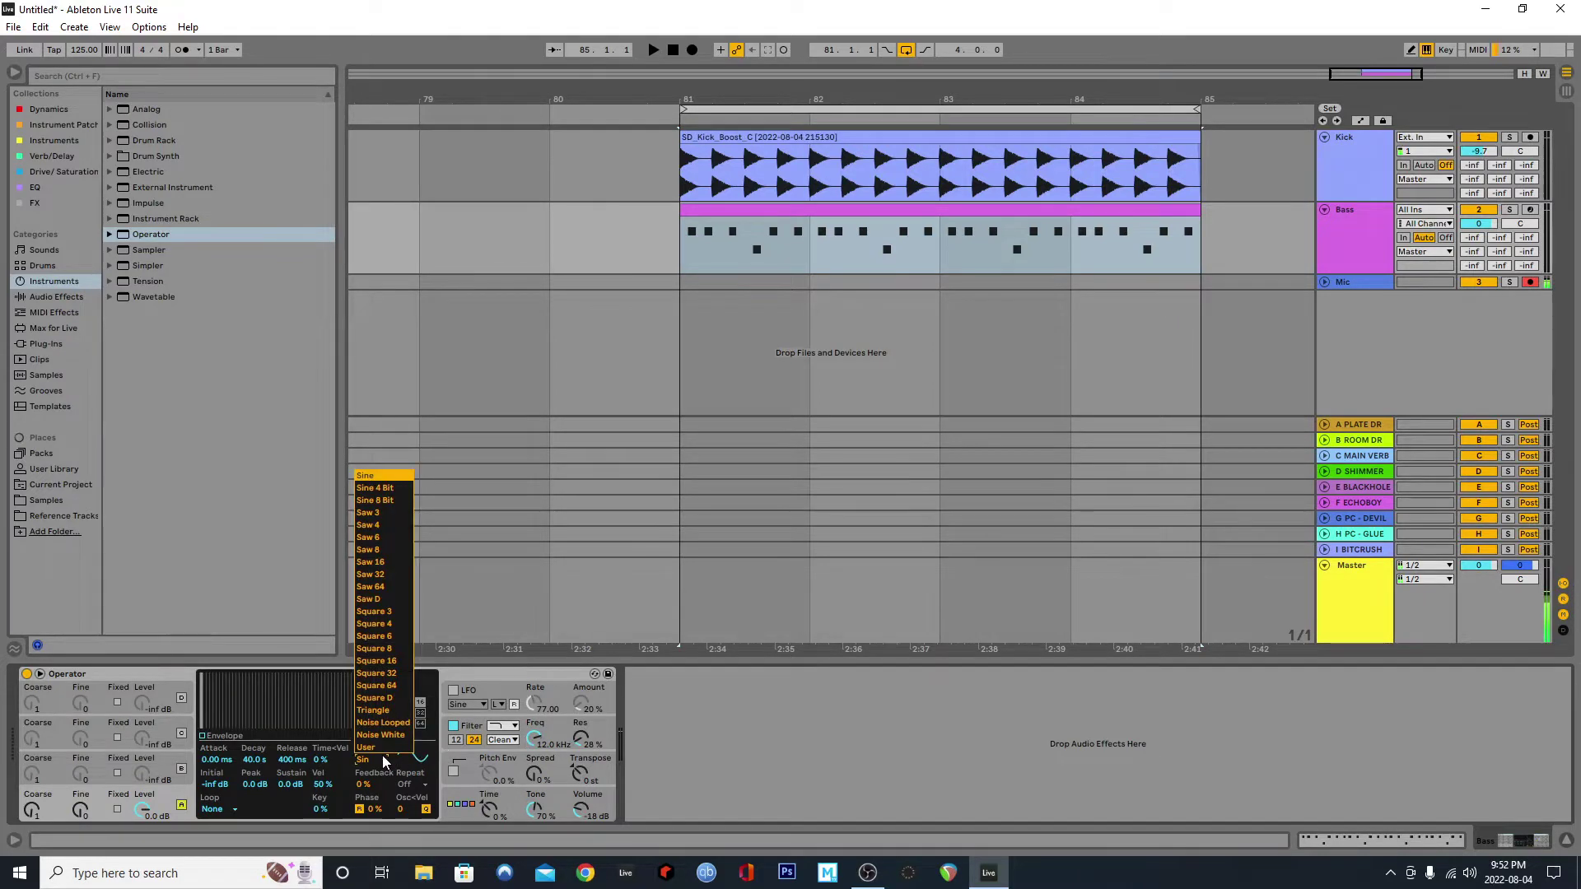
{"action": "left_click", "coordinate": [390, 587]}
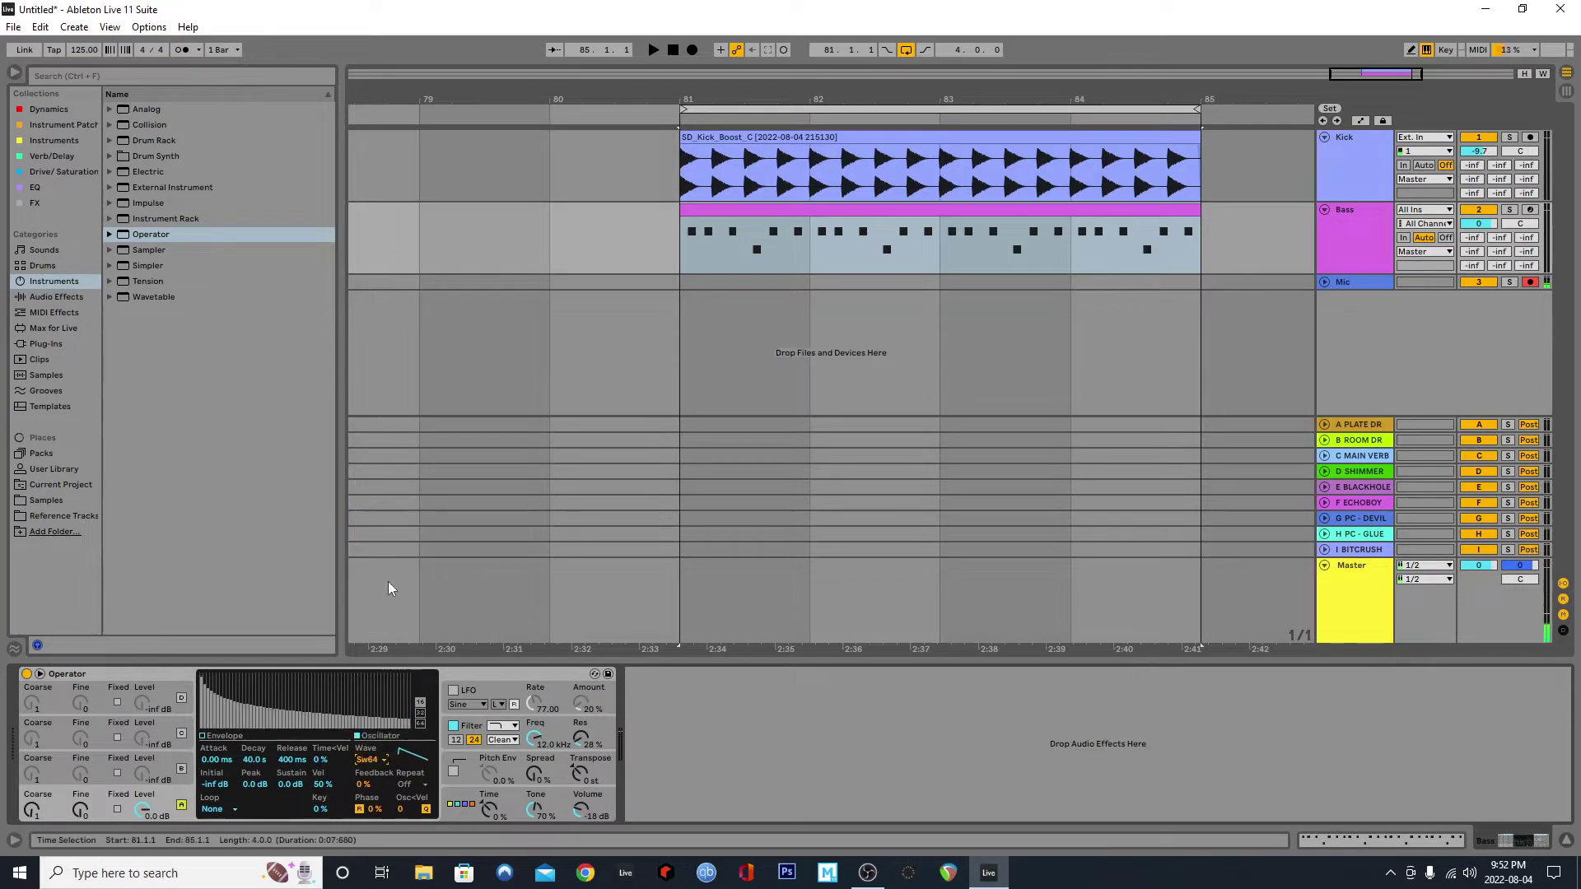
{"action": "left_click", "coordinate": [680, 252]}
{"action": "key", "text": "space"}
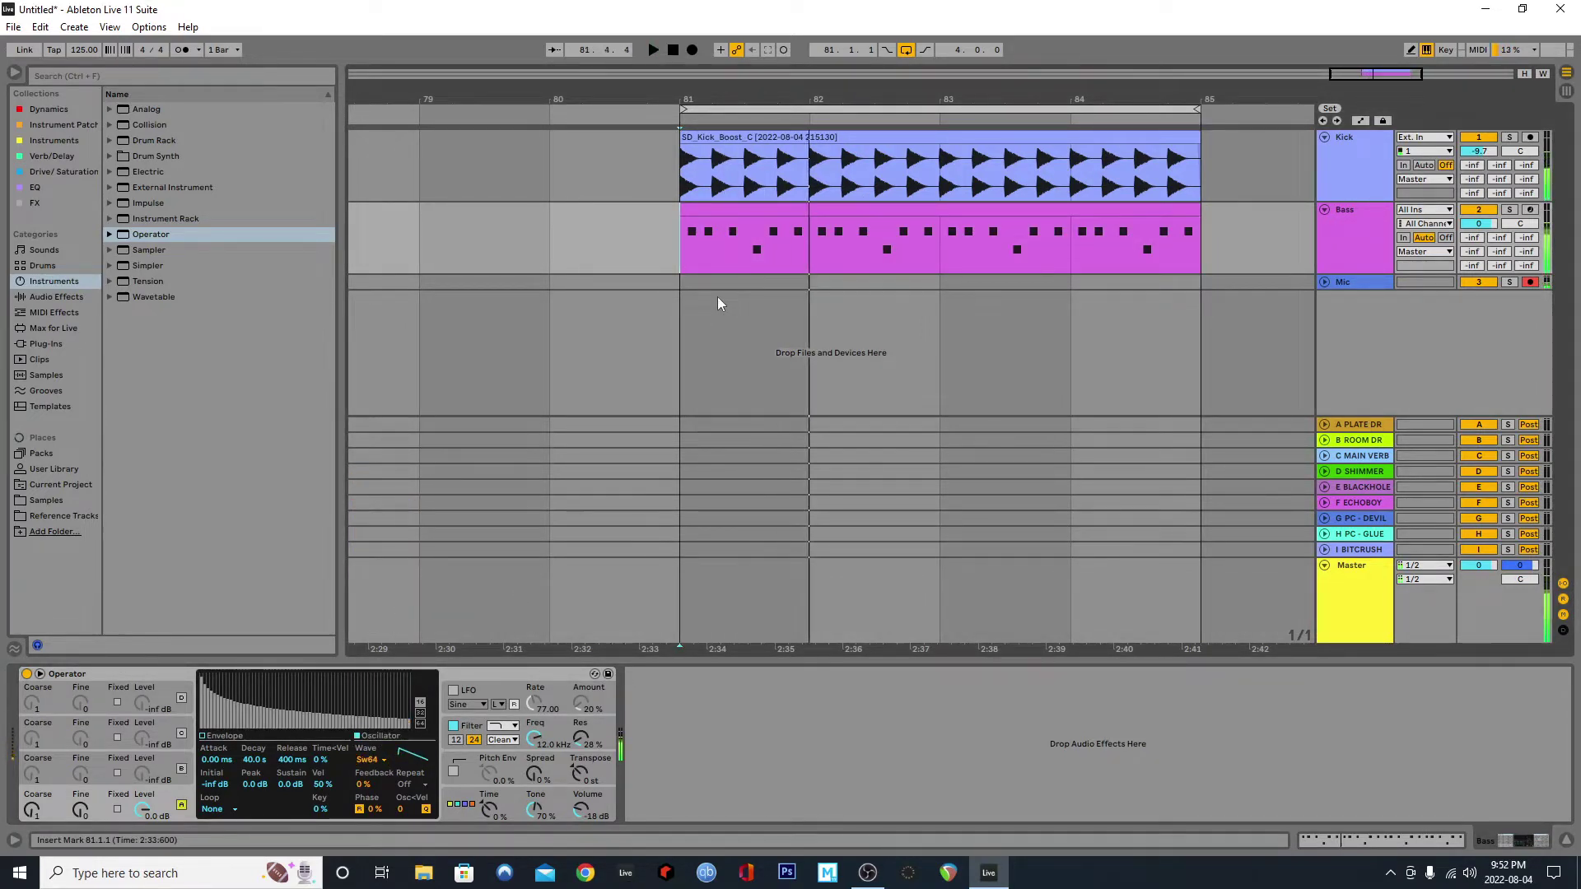
Step: Add an EQ Eight after Operator on the Bass track and play the loop to view its spectrum
{"action": "left_click", "coordinate": [35, 187]}
{"action": "left_click_drag", "start_coordinate": [143, 116], "coordinate": [727, 676]}
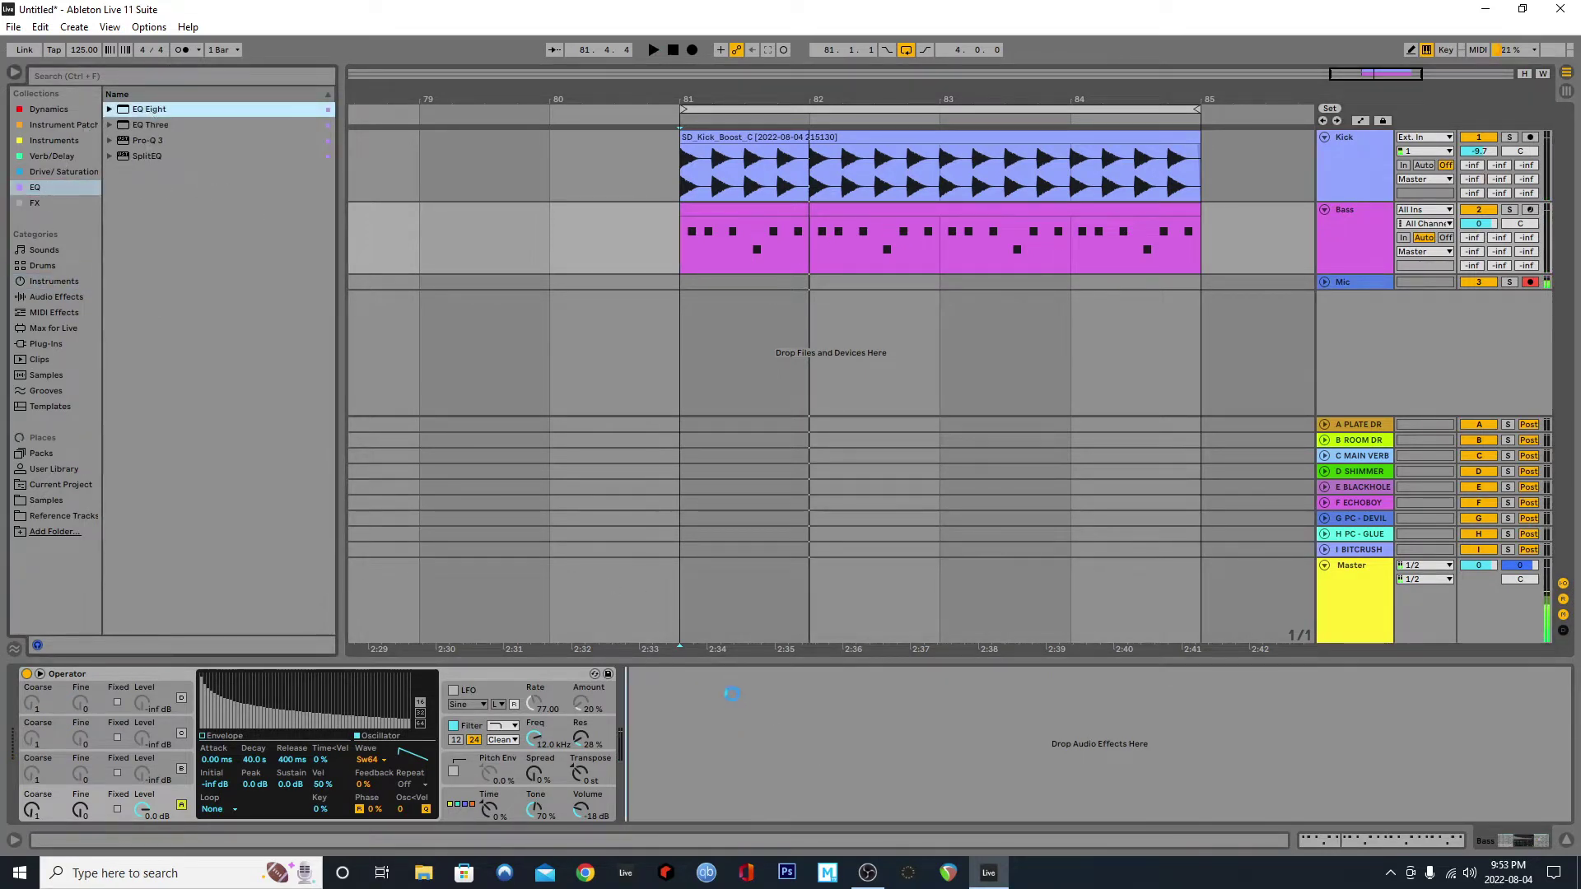
{"action": "key", "text": "space"}
{"action": "key", "text": "space"}
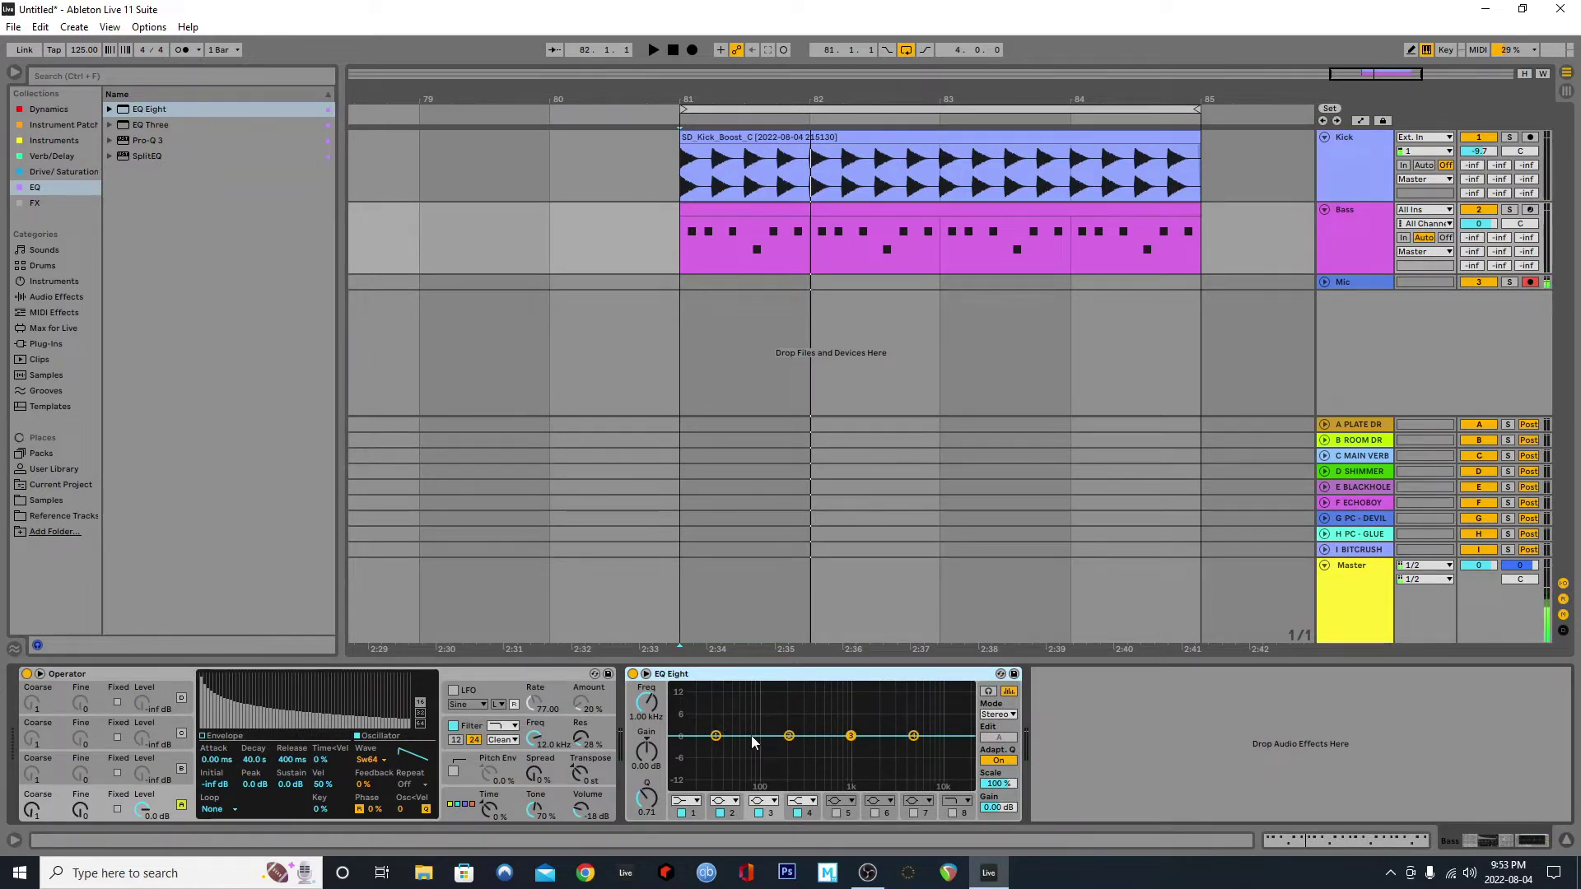
{"action": "key", "text": "space"}
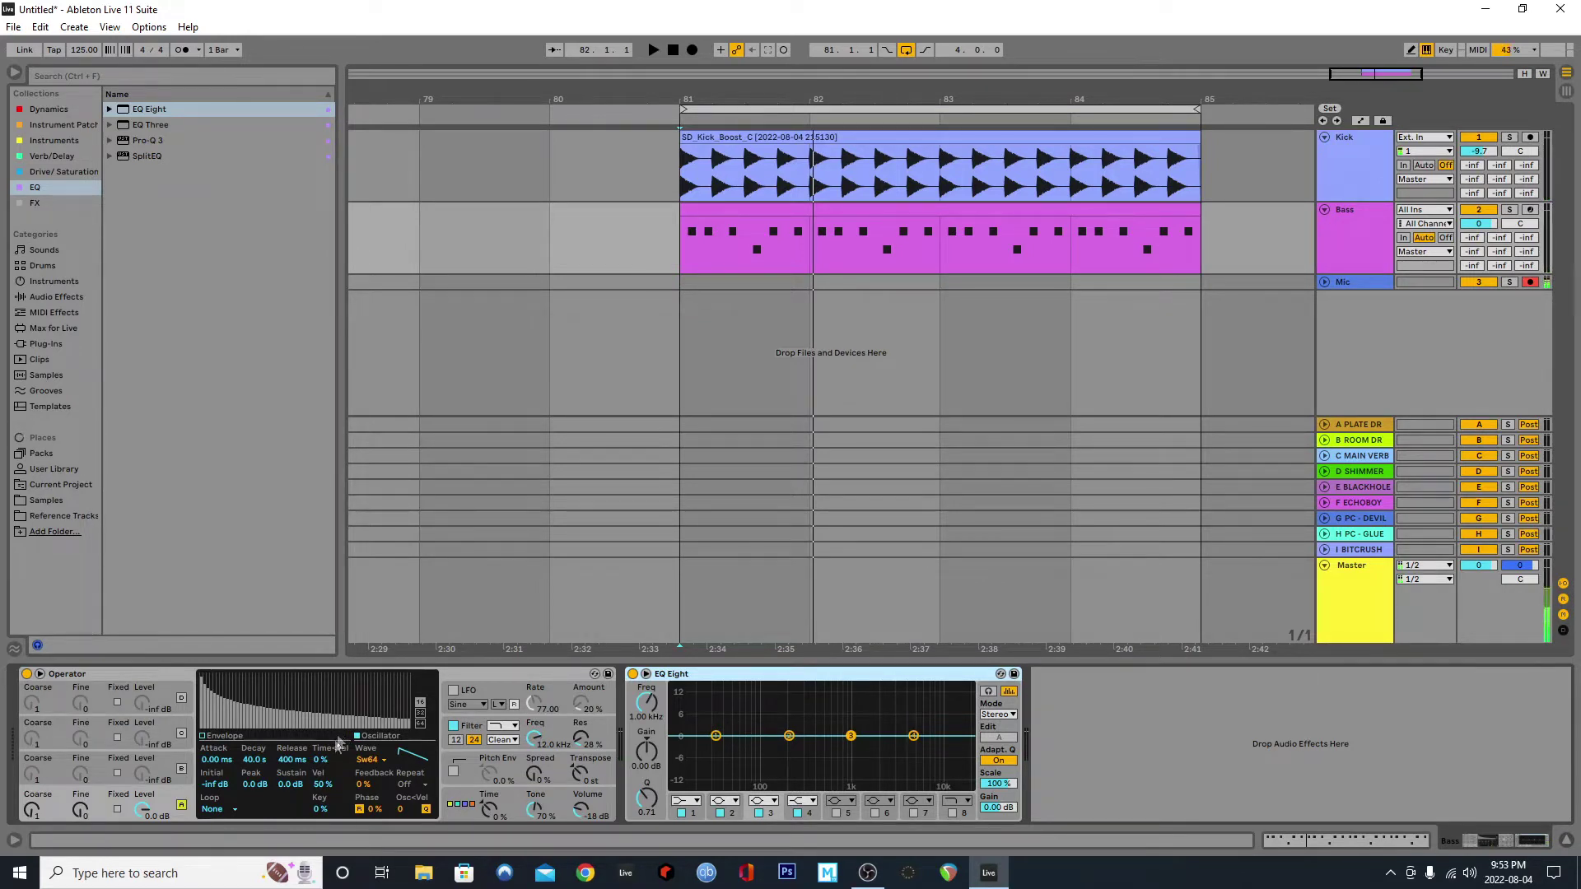
Step: Lower Operator's filter frequency to 708 Hz and listen to the result
{"action": "left_click", "coordinate": [560, 723]}
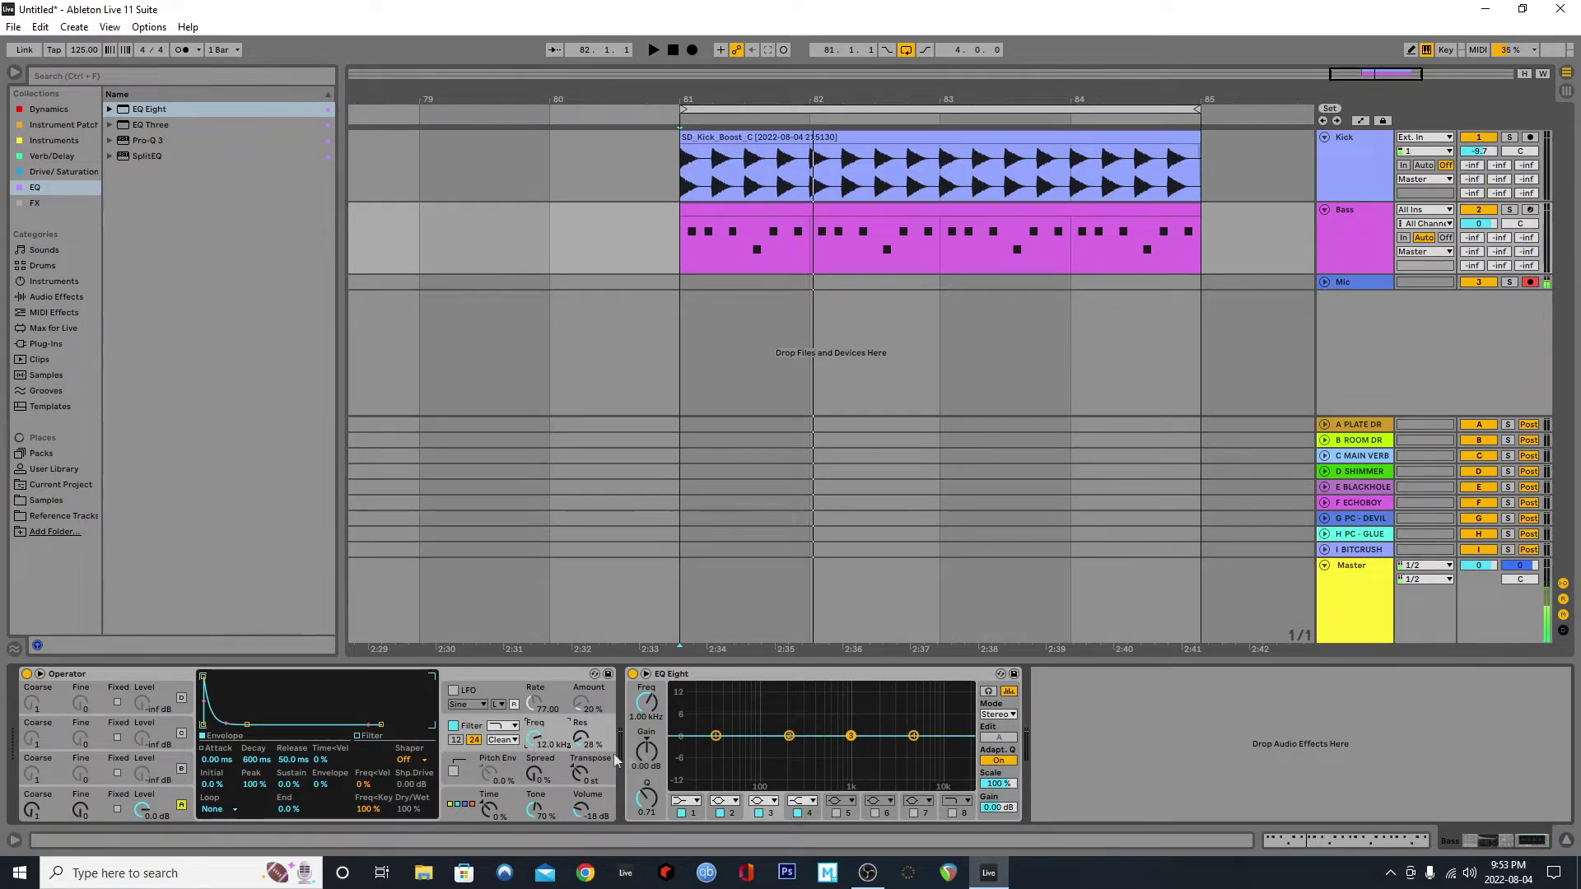
{"action": "left_click_drag", "start_coordinate": [538, 741], "coordinate": [538, 823]}
{"action": "key", "text": "space"}
{"action": "key", "text": "space"}
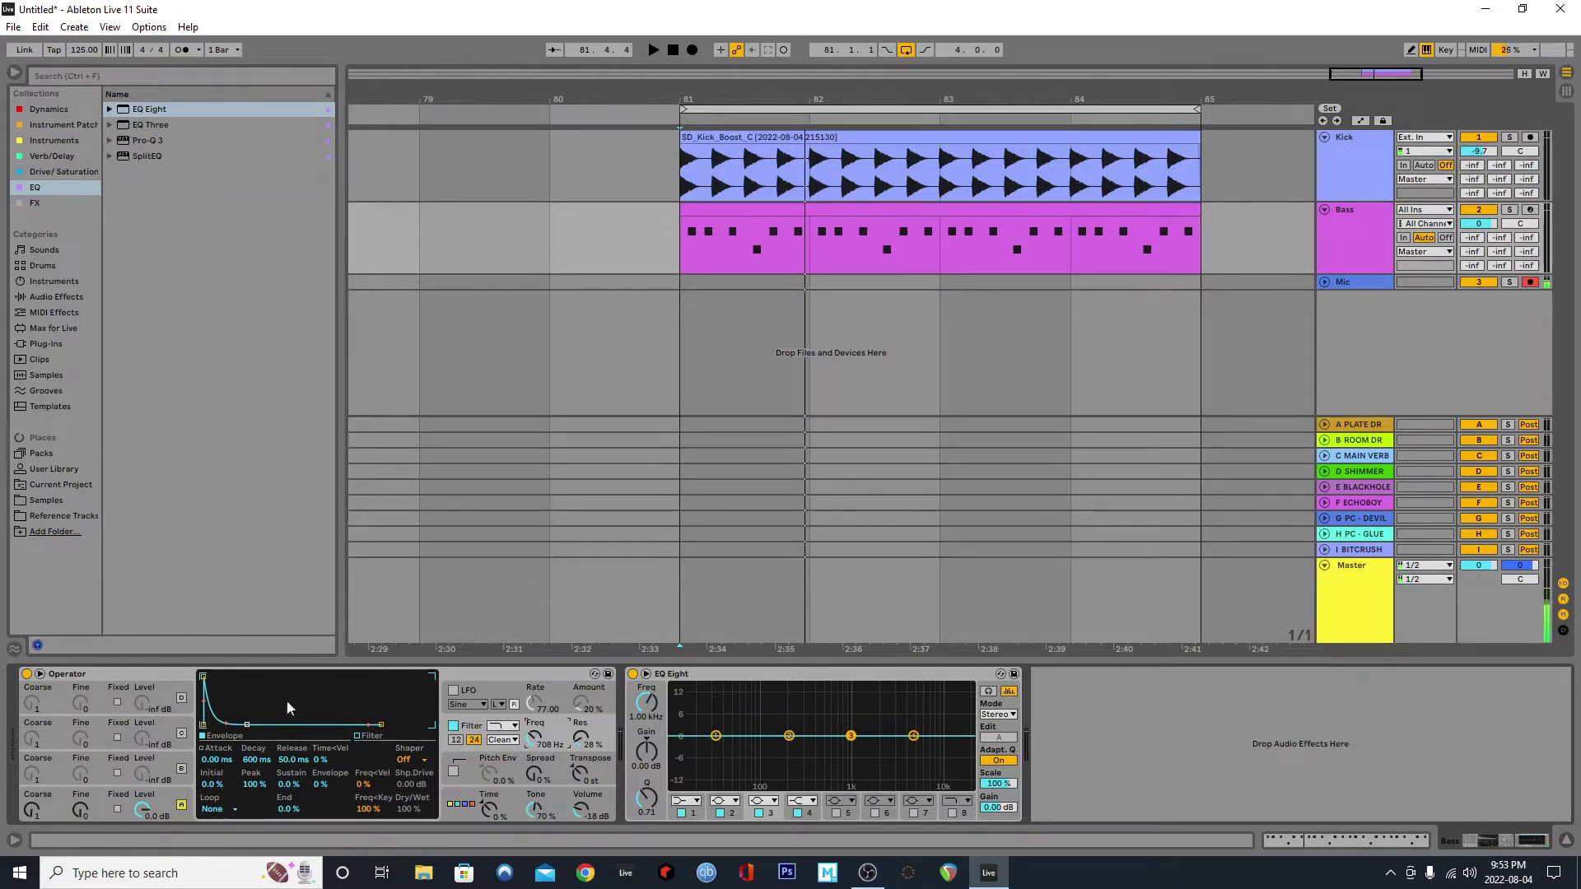
Step: Set Operator's filter envelope amount to 100% and the filter frequency to 334 Hz, and audition the change
{"action": "left_click", "coordinate": [124, 800]}
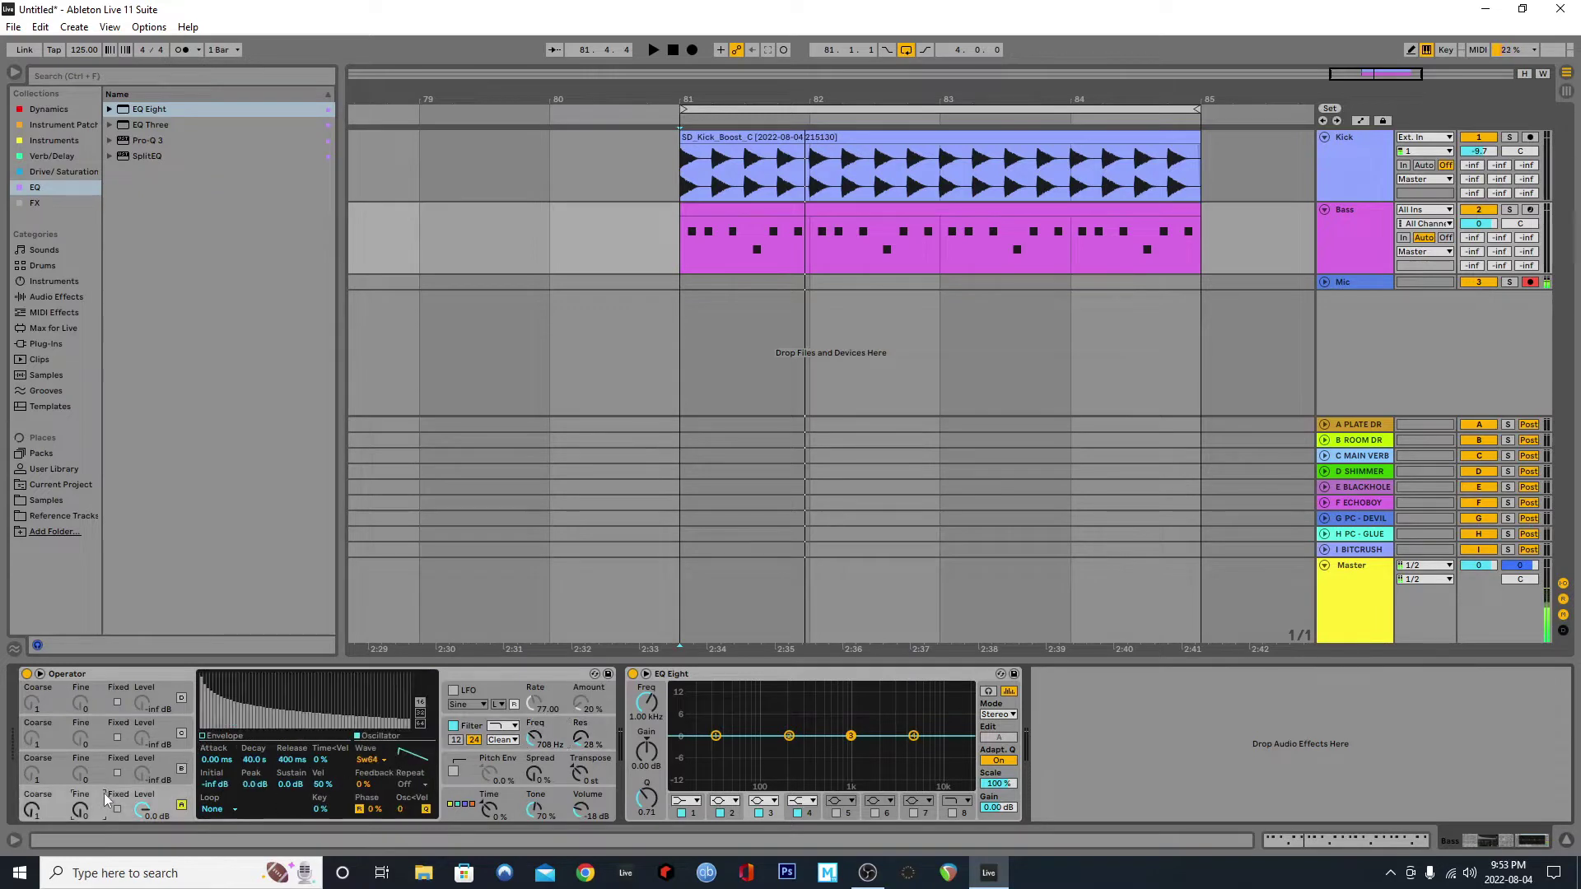
{"action": "left_click", "coordinate": [474, 726]}
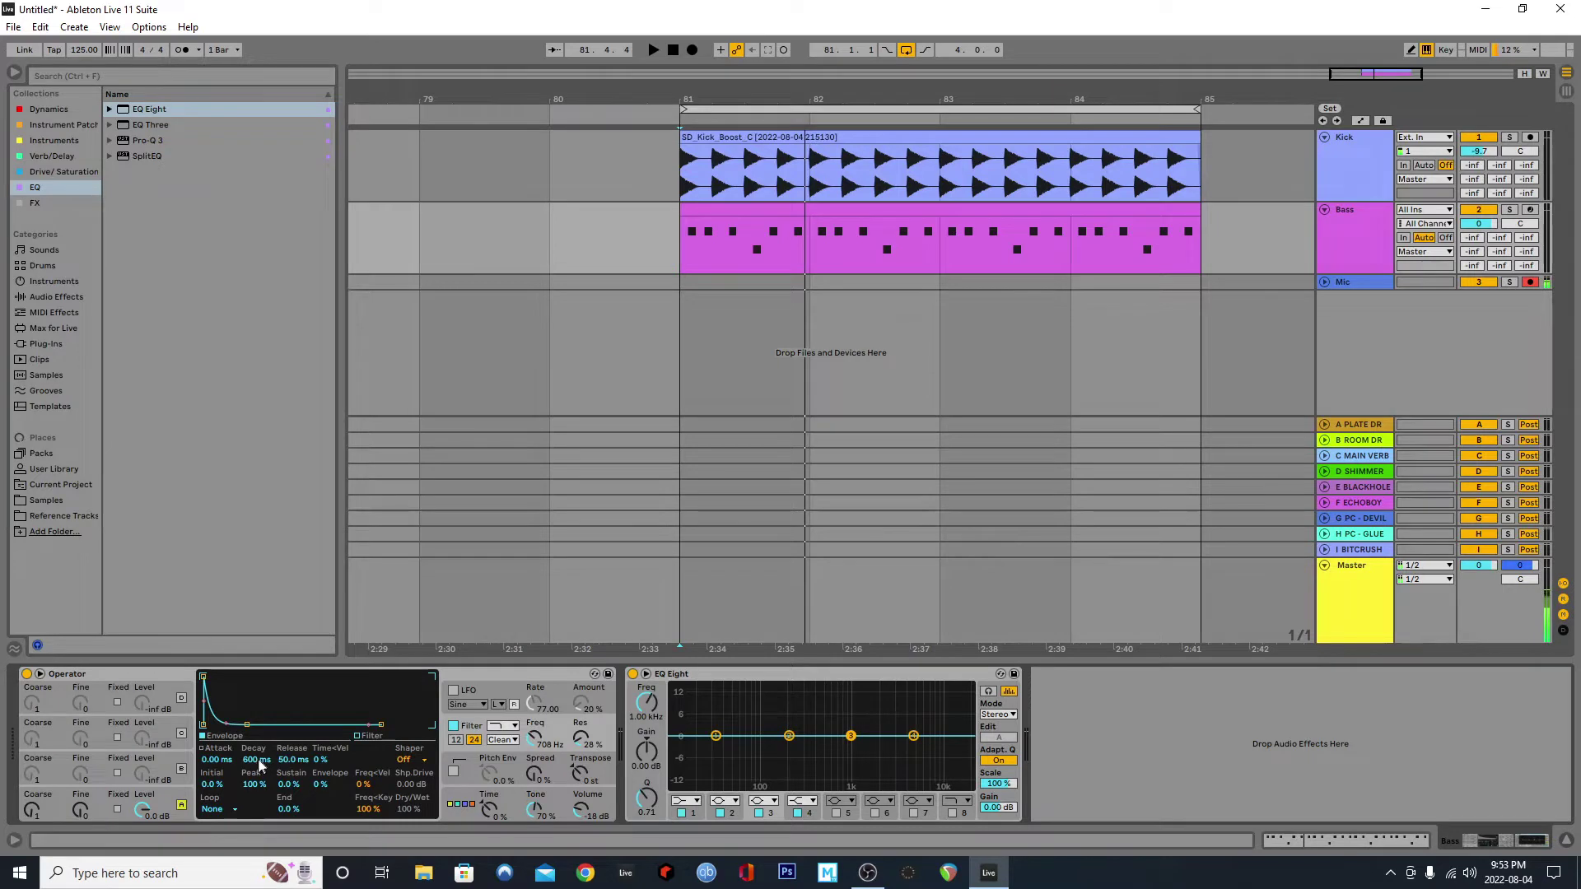
{"action": "left_click_drag", "start_coordinate": [259, 758], "coordinate": [264, 764]}
{"action": "left_click_drag", "start_coordinate": [322, 779], "coordinate": [322, 716]}
{"action": "mouse_move", "coordinate": [539, 741]}
{"action": "left_mouse_down"}
{"action": "mouse_move", "coordinate": [539, 716]}
{"action": "mouse_move", "coordinate": [539, 745]}
{"action": "left_mouse_up"}
{"action": "key", "text": "space"}
{"action": "key", "text": "space"}
Step: Set the filter envelope decay to 317 ms and play the loop to check it
{"action": "left_click_drag", "start_coordinate": [257, 759], "coordinate": [257, 740]}
{"action": "key", "text": "space"}
{"action": "key", "text": "space"}
{"action": "key", "text": "space"}
{"action": "key", "text": "space"}
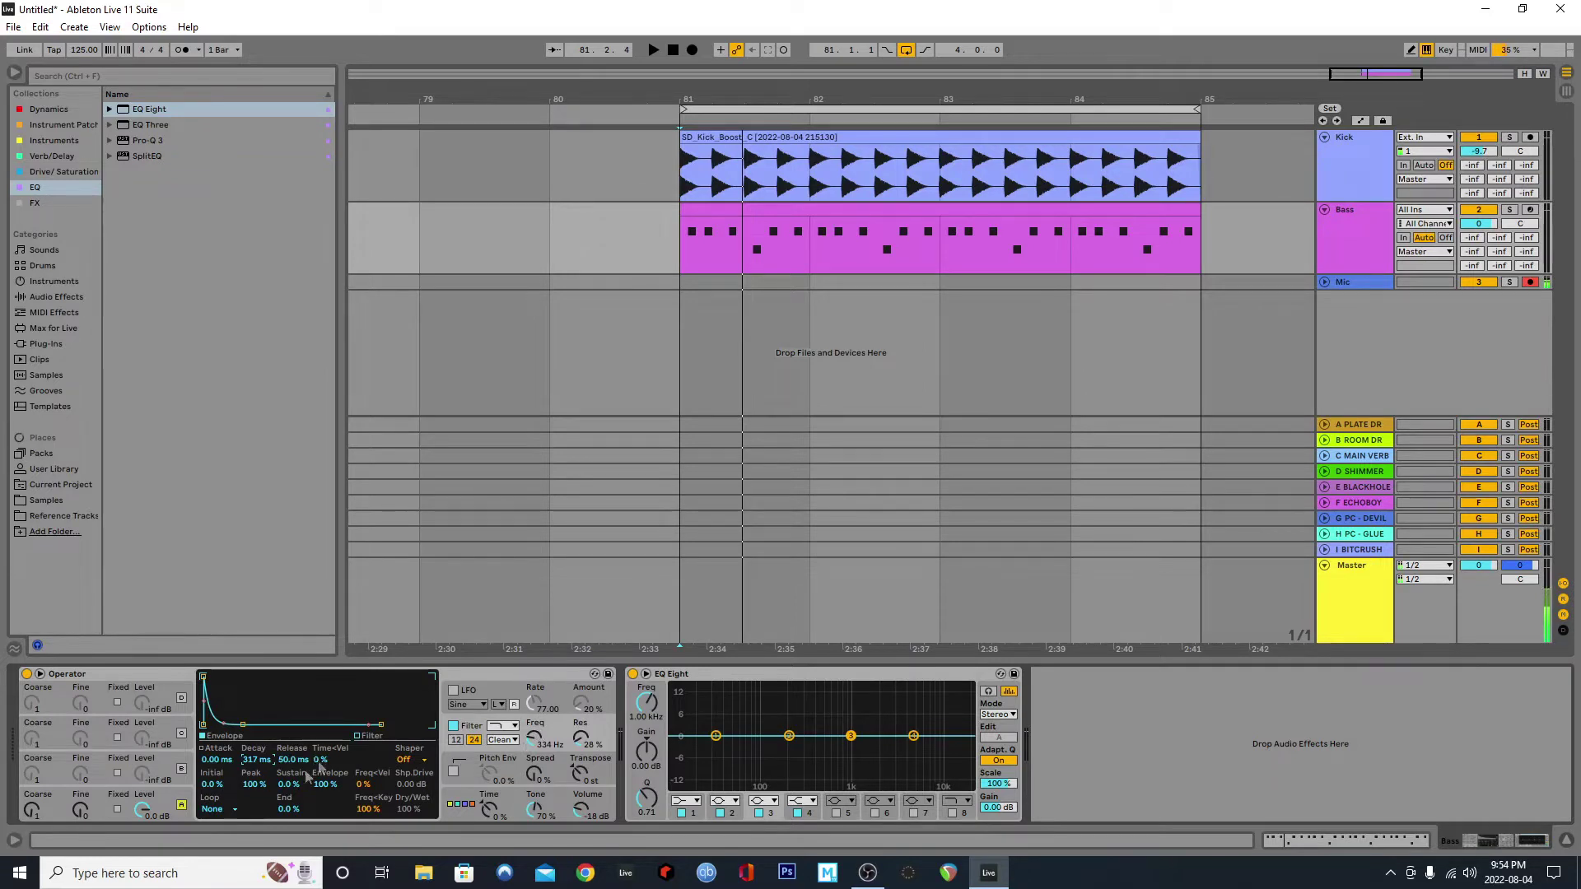
Step: During playback, set the filter envelope's decay to 579 ms, peak to 69% and amount to 77%, with filter resonance at 18%
{"action": "key", "text": "space"}
{"action": "mouse_move", "coordinate": [256, 783]}
{"action": "left_mouse_down"}
{"action": "mouse_move", "coordinate": [328, 794]}
{"action": "mouse_move", "coordinate": [254, 731]}
{"action": "mouse_move", "coordinate": [250, 767]}
{"action": "left_mouse_up"}
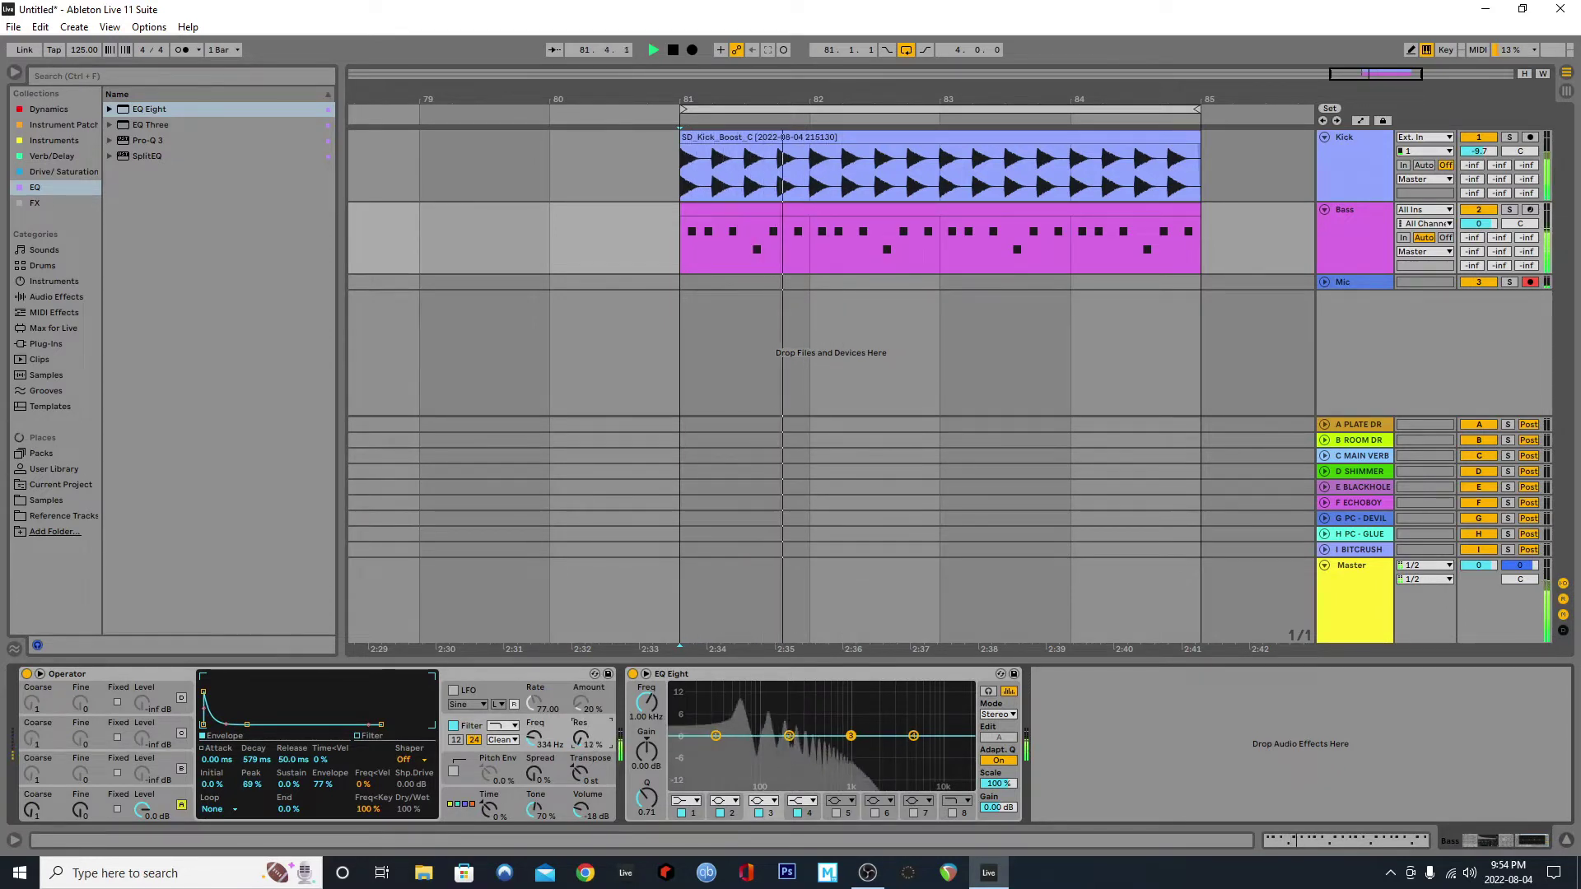
{"action": "key", "text": "space"}
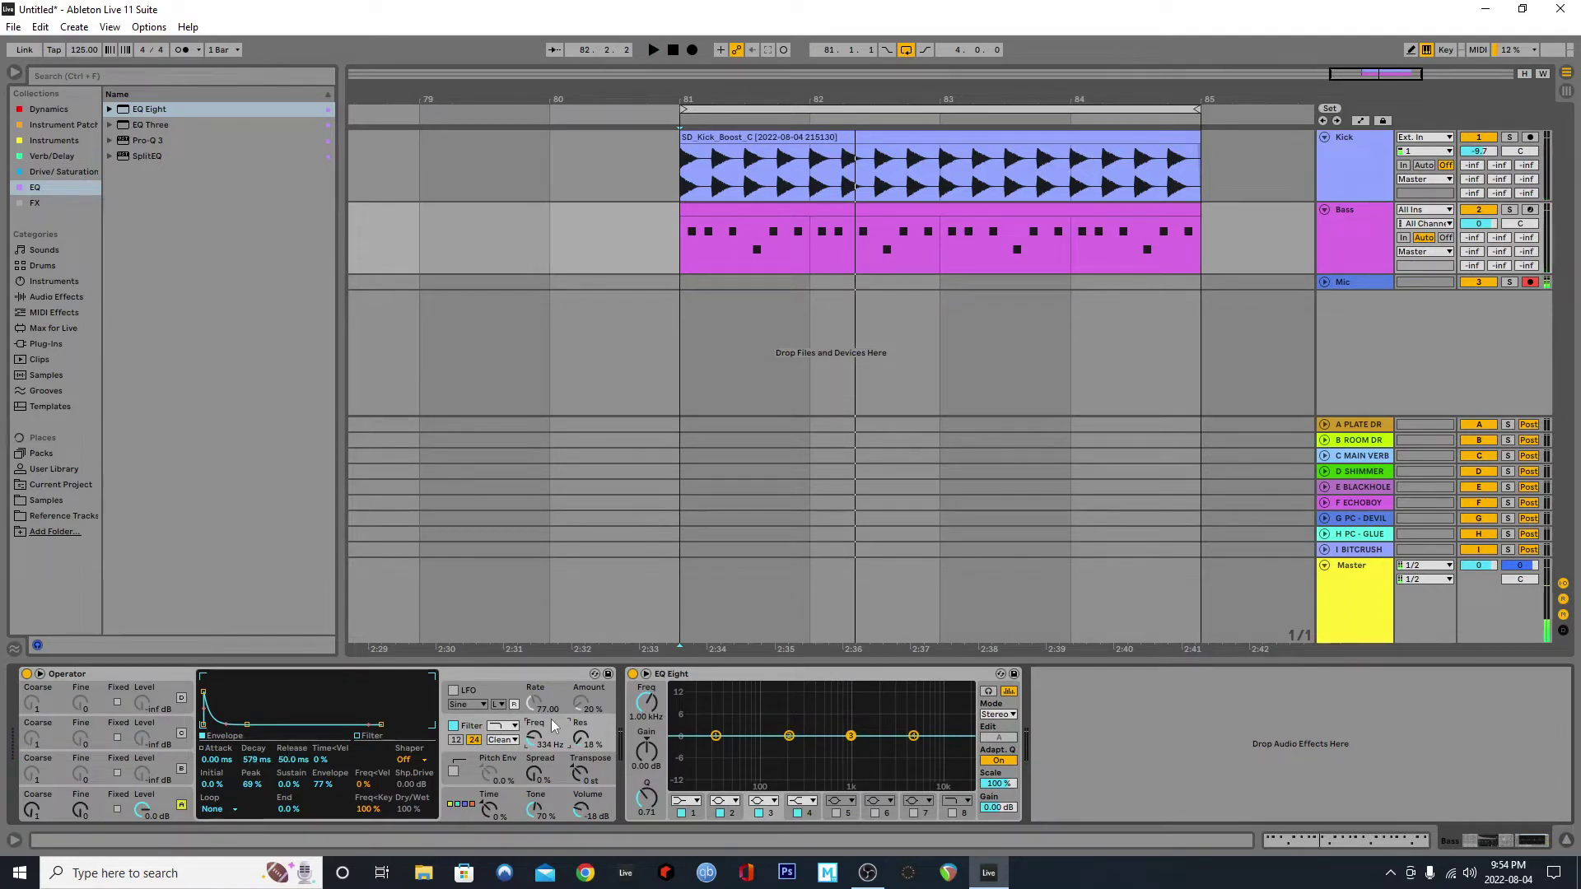
Step: Show the filter curve, raise the resonance to 61% and the filter frequency to 842 Hz while auditioning the bass
{"action": "left_click", "coordinate": [365, 736]}
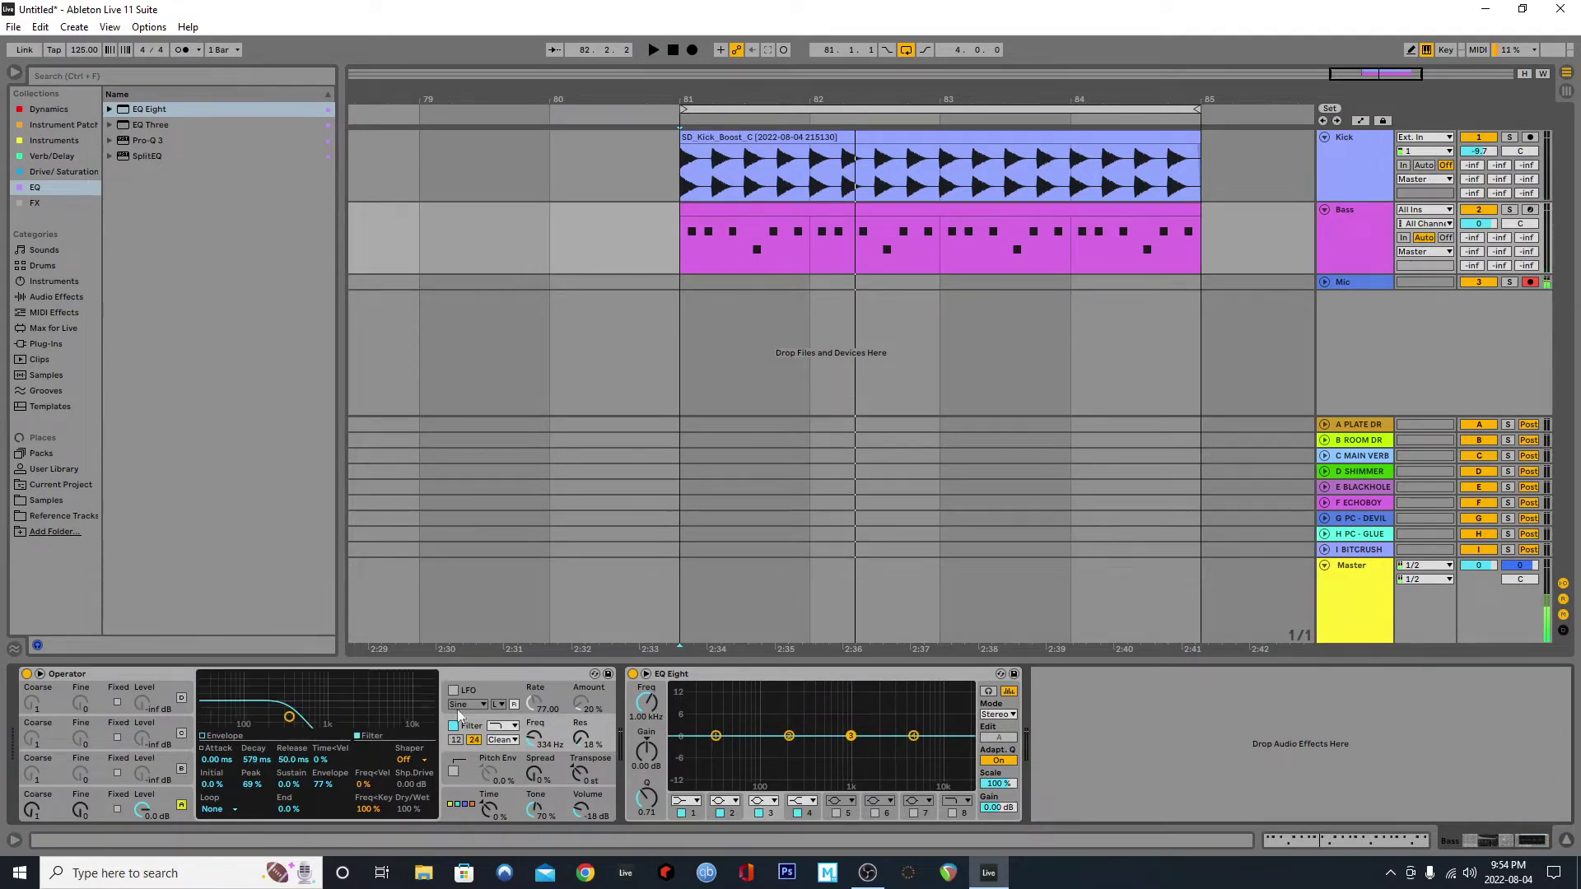
{"action": "left_click_drag", "start_coordinate": [578, 746], "coordinate": [584, 741]}
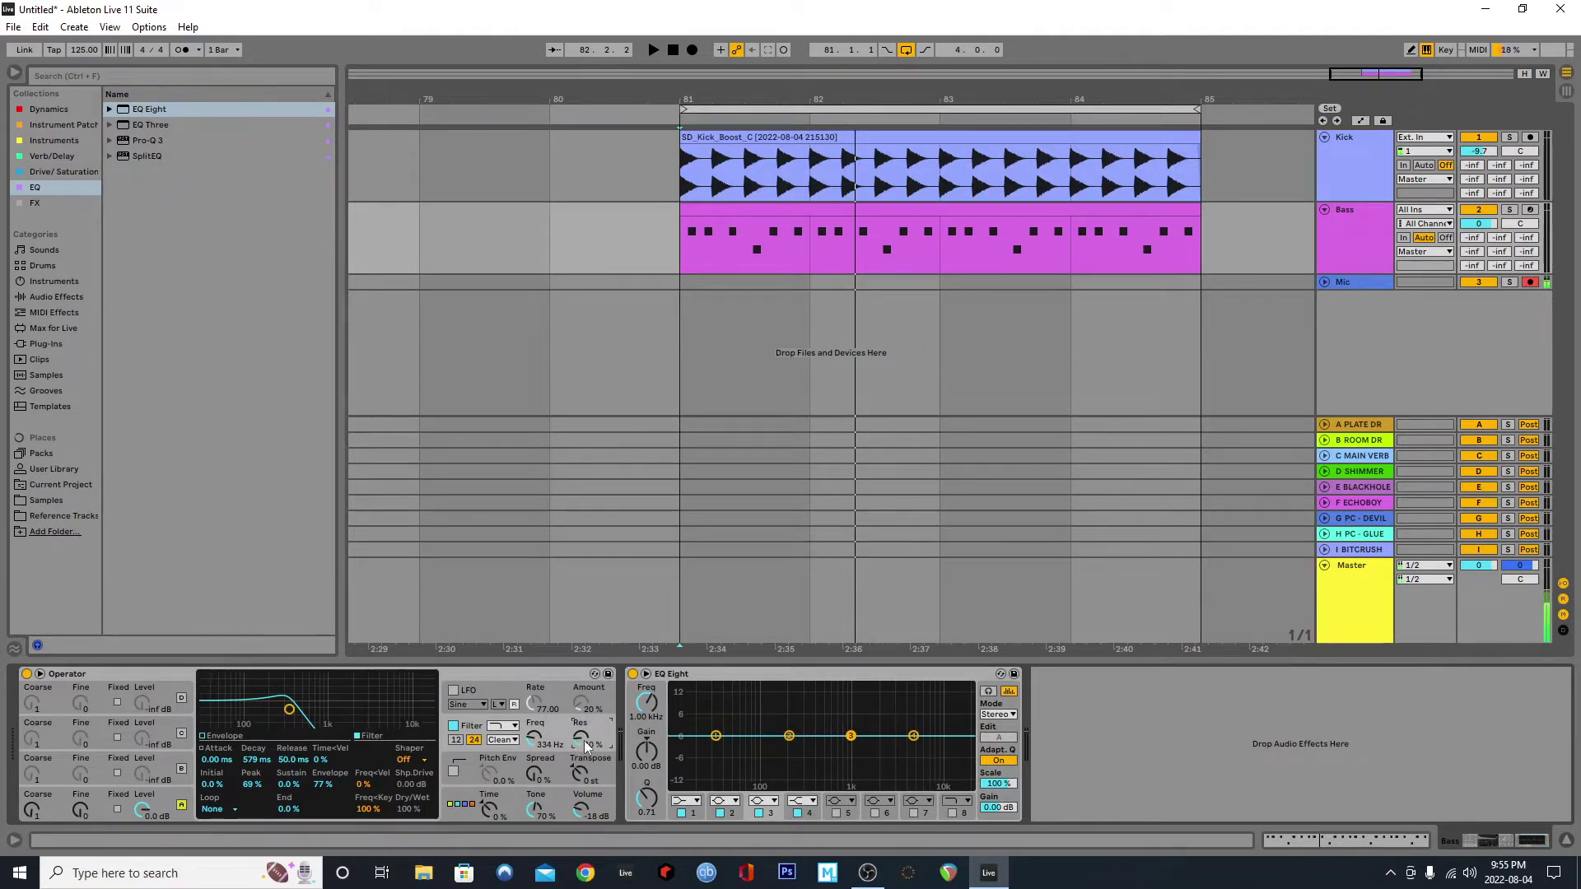
{"action": "key", "text": "space"}
{"action": "left_click_drag", "start_coordinate": [533, 748], "coordinate": [532, 718]}
{"action": "key", "text": "space"}
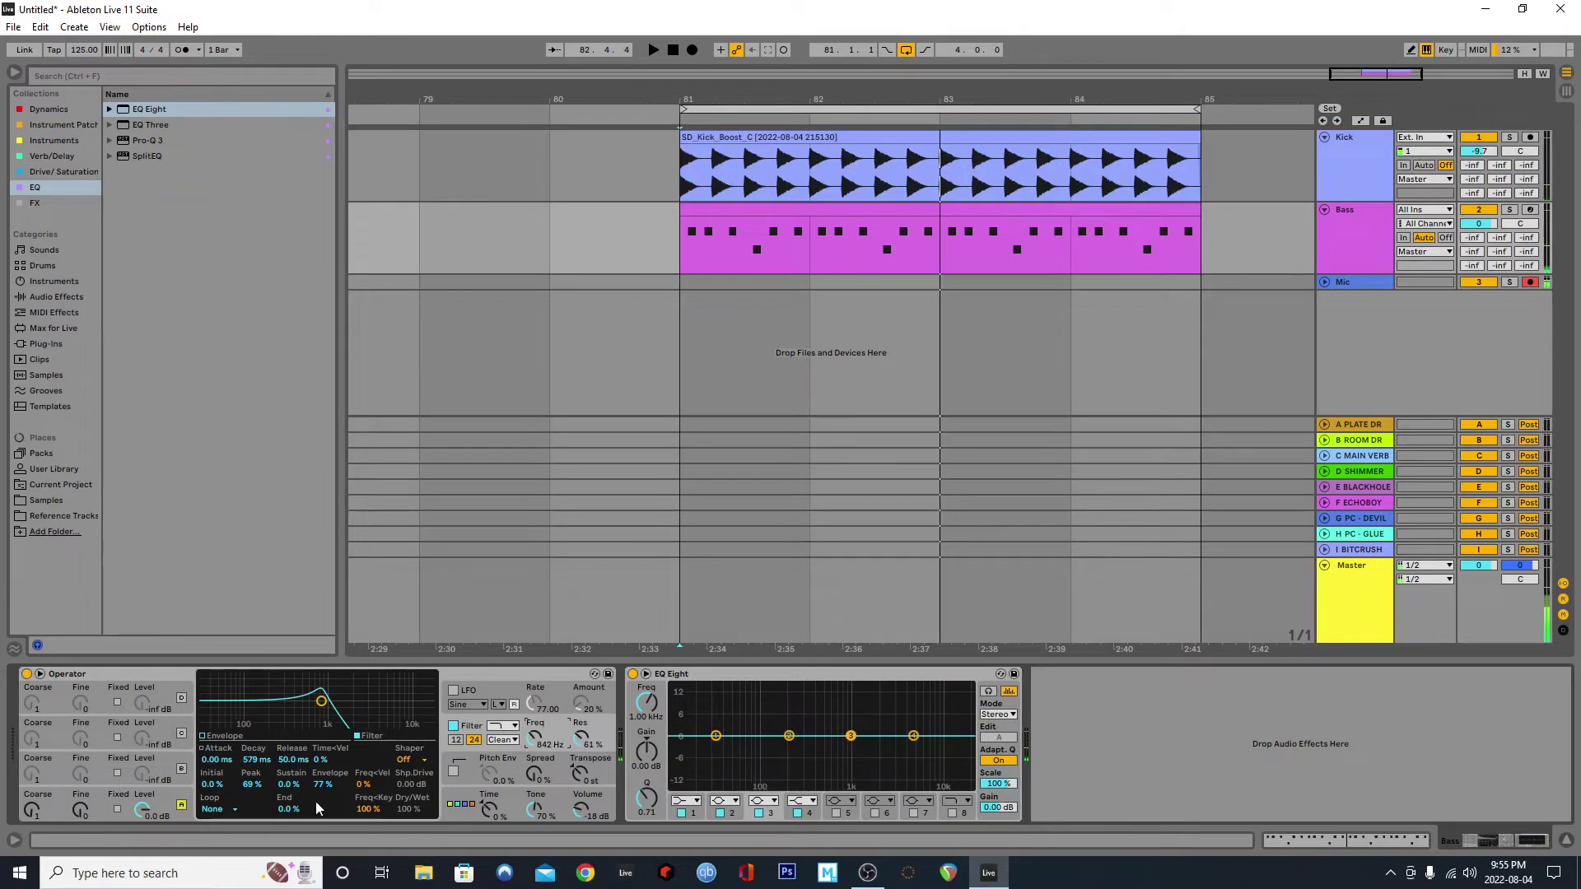
Step: Shorten the filter envelope decay to 219 ms during playback
{"action": "key", "text": "space"}
{"action": "left_click_drag", "start_coordinate": [253, 759], "coordinate": [253, 786]}
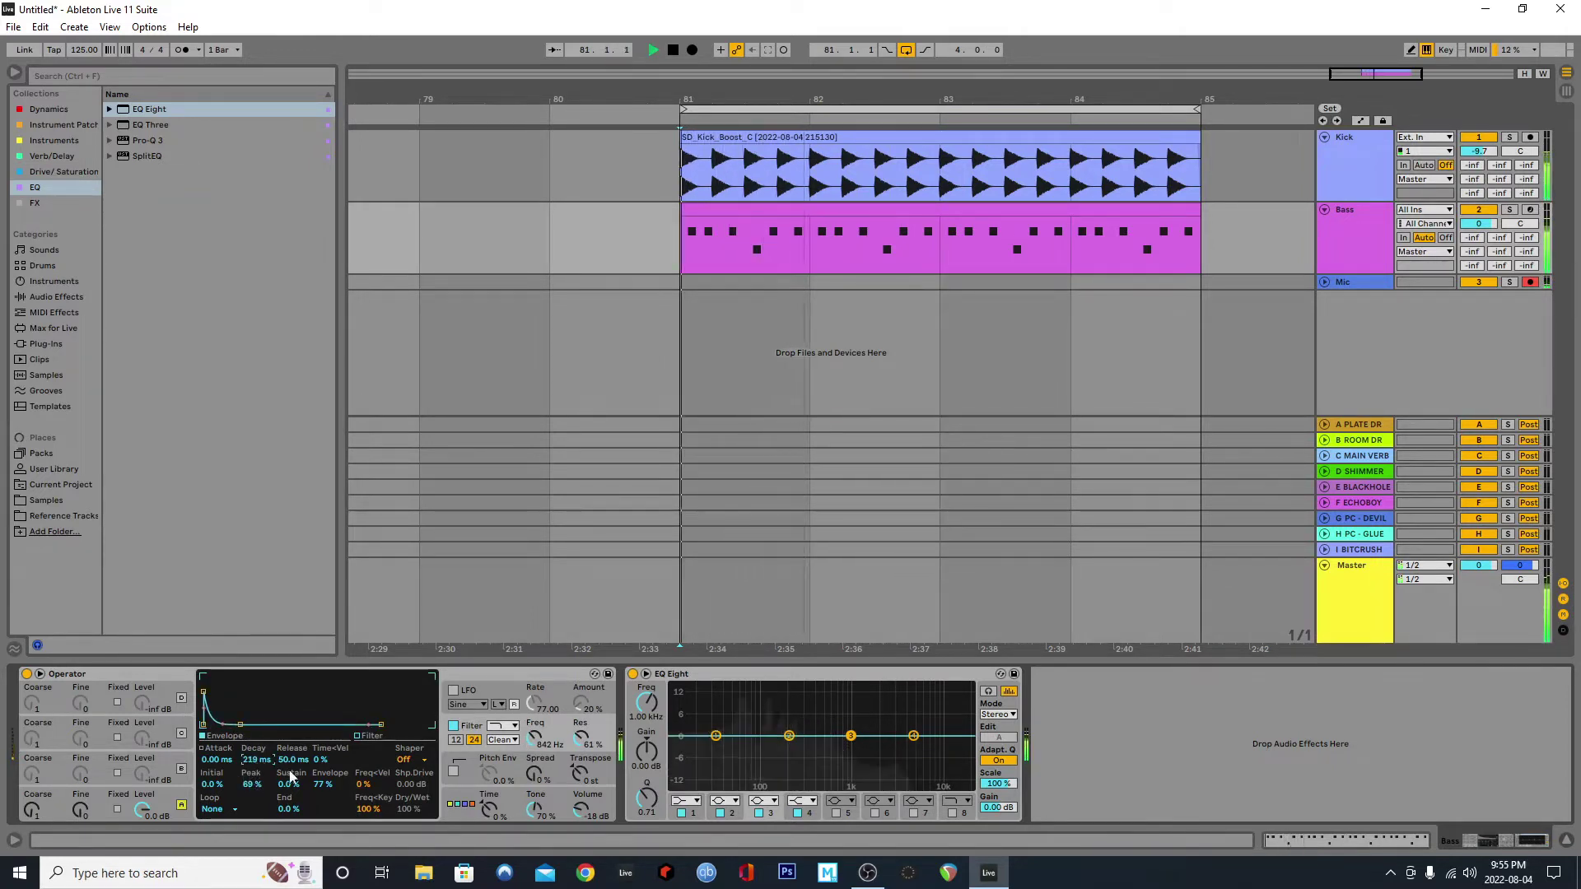
{"action": "key", "text": "space"}
Step: Try different phase offsets on oscillator A while the loop plays
{"action": "left_click", "coordinate": [90, 795]}
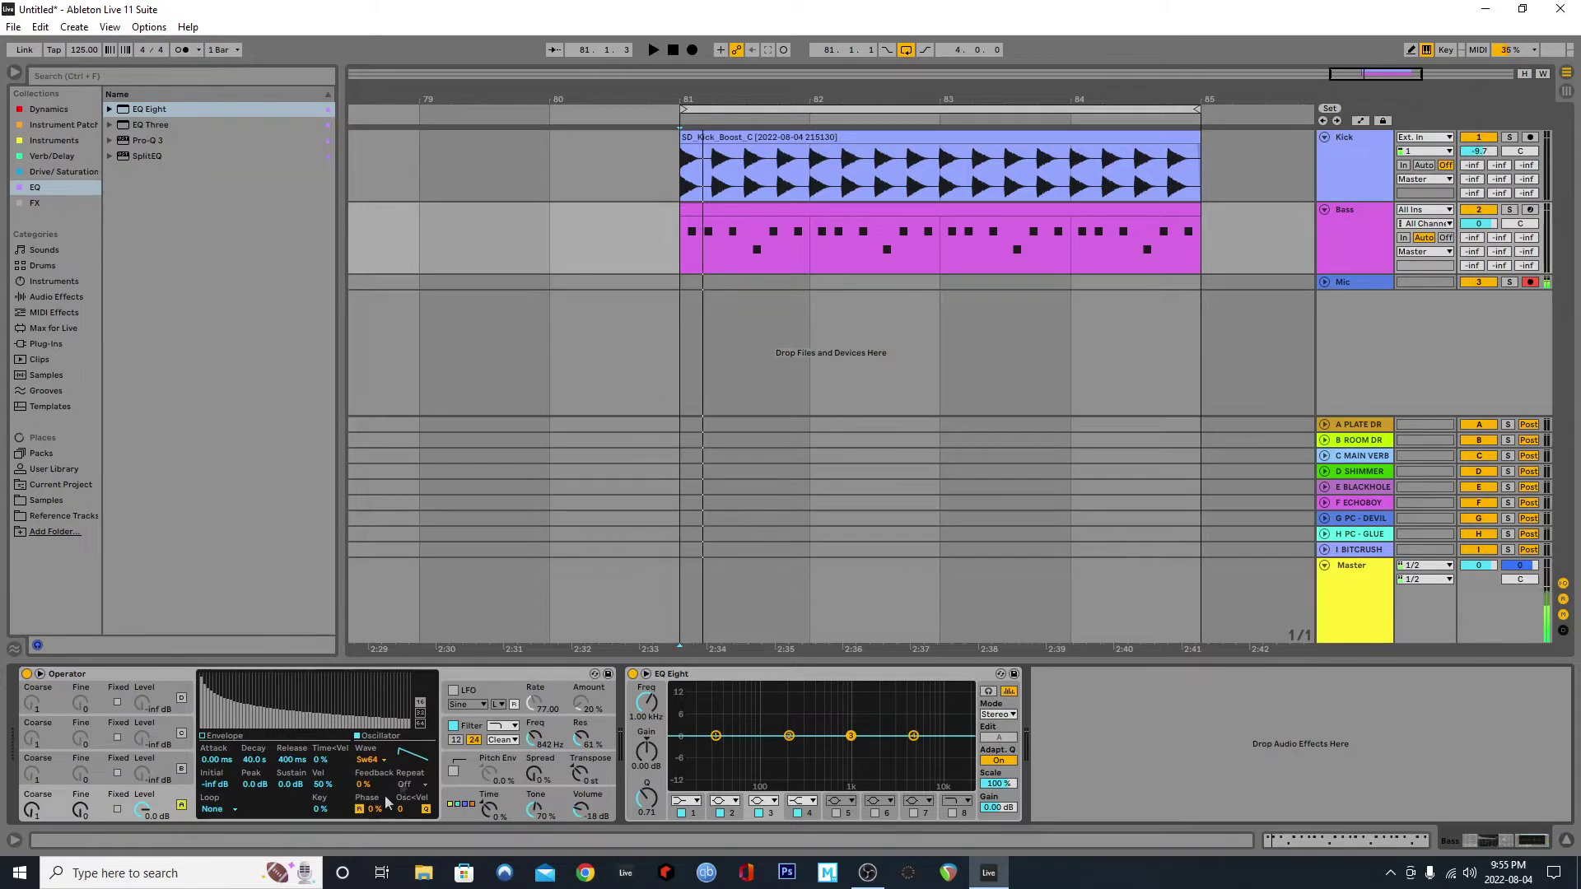
{"action": "left_click_drag", "start_coordinate": [372, 808], "coordinate": [382, 792]}
{"action": "key", "text": "space"}
{"action": "left_click_drag", "start_coordinate": [381, 809], "coordinate": [381, 856]}
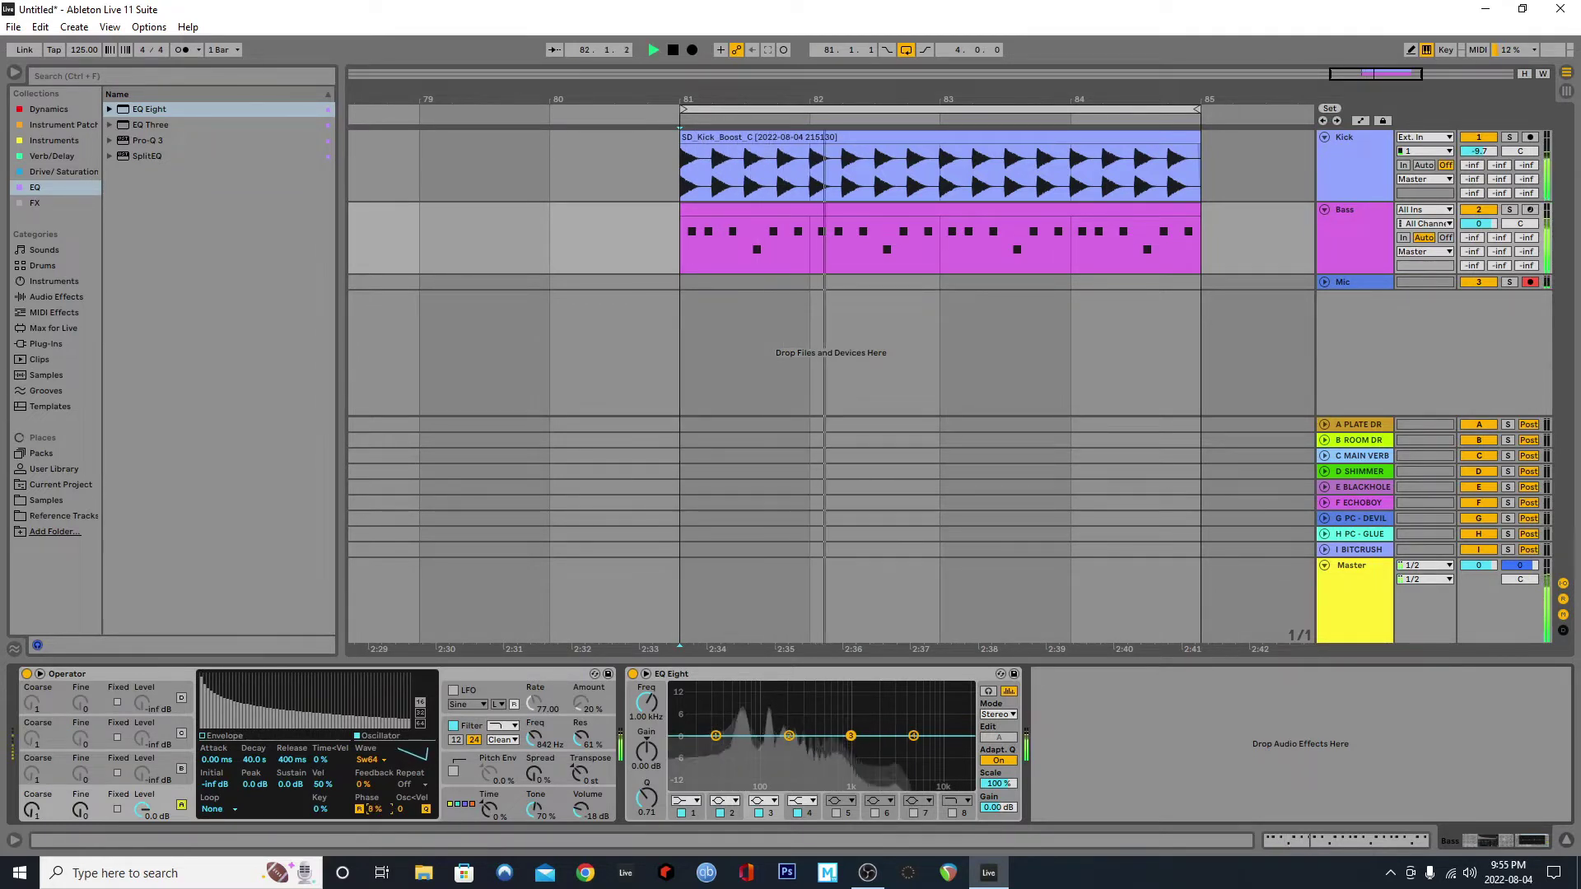
{"action": "key", "text": "space"}
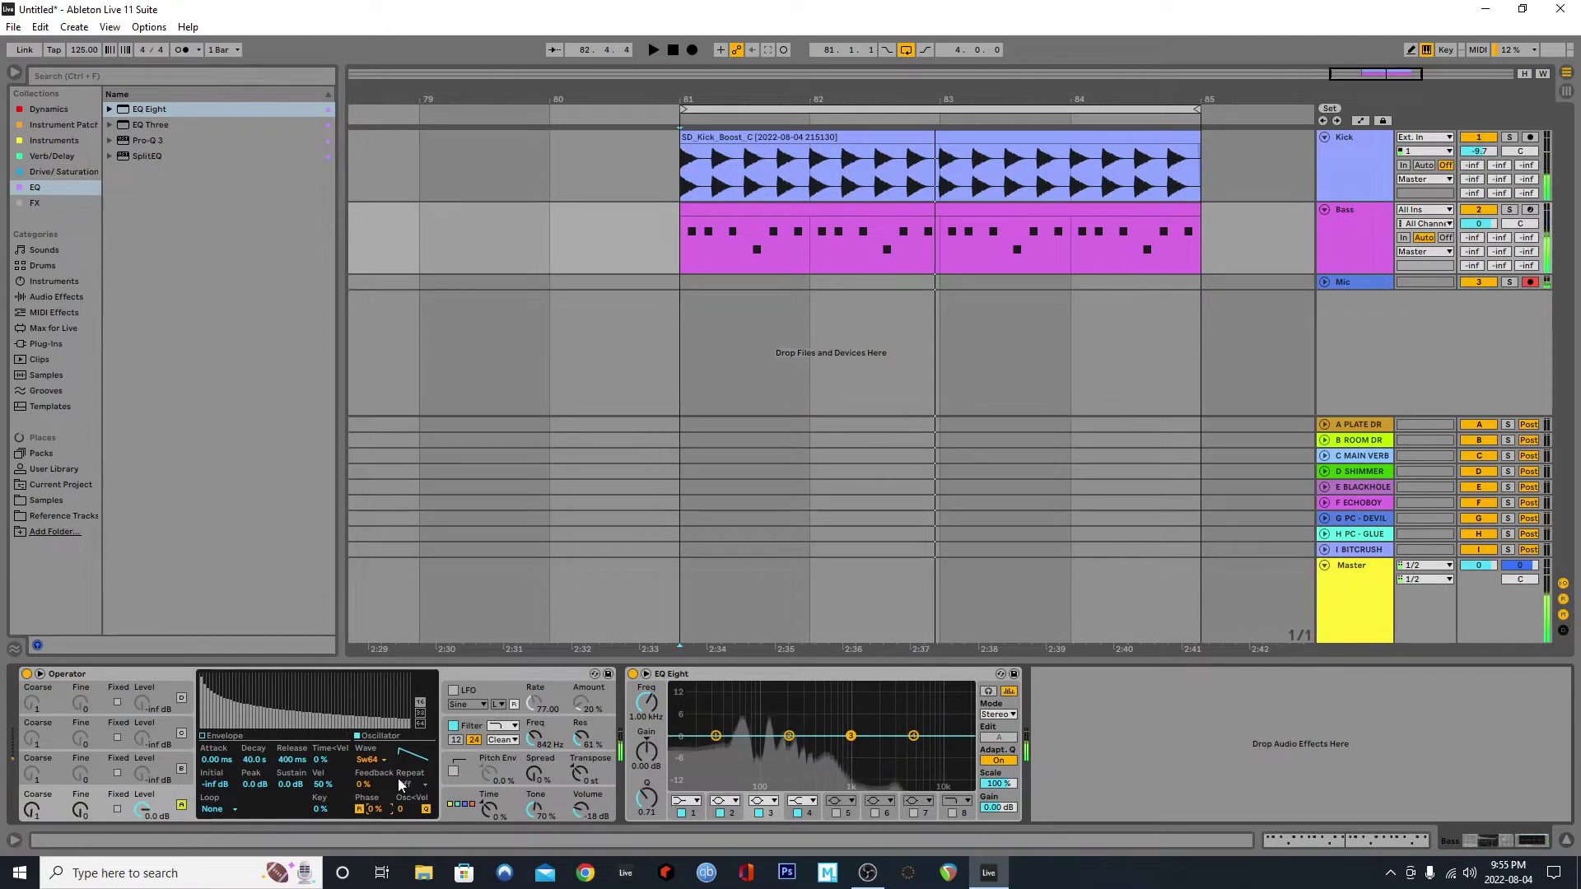
Step: Lower the filter resonance to 39% and set oscillator A's envelope to 73.5 ms decay and -inf dB sustain
{"action": "left_click", "coordinate": [601, 732]}
{"action": "left_click_drag", "start_coordinate": [602, 733], "coordinate": [602, 751]}
{"action": "left_click", "coordinate": [121, 798]}
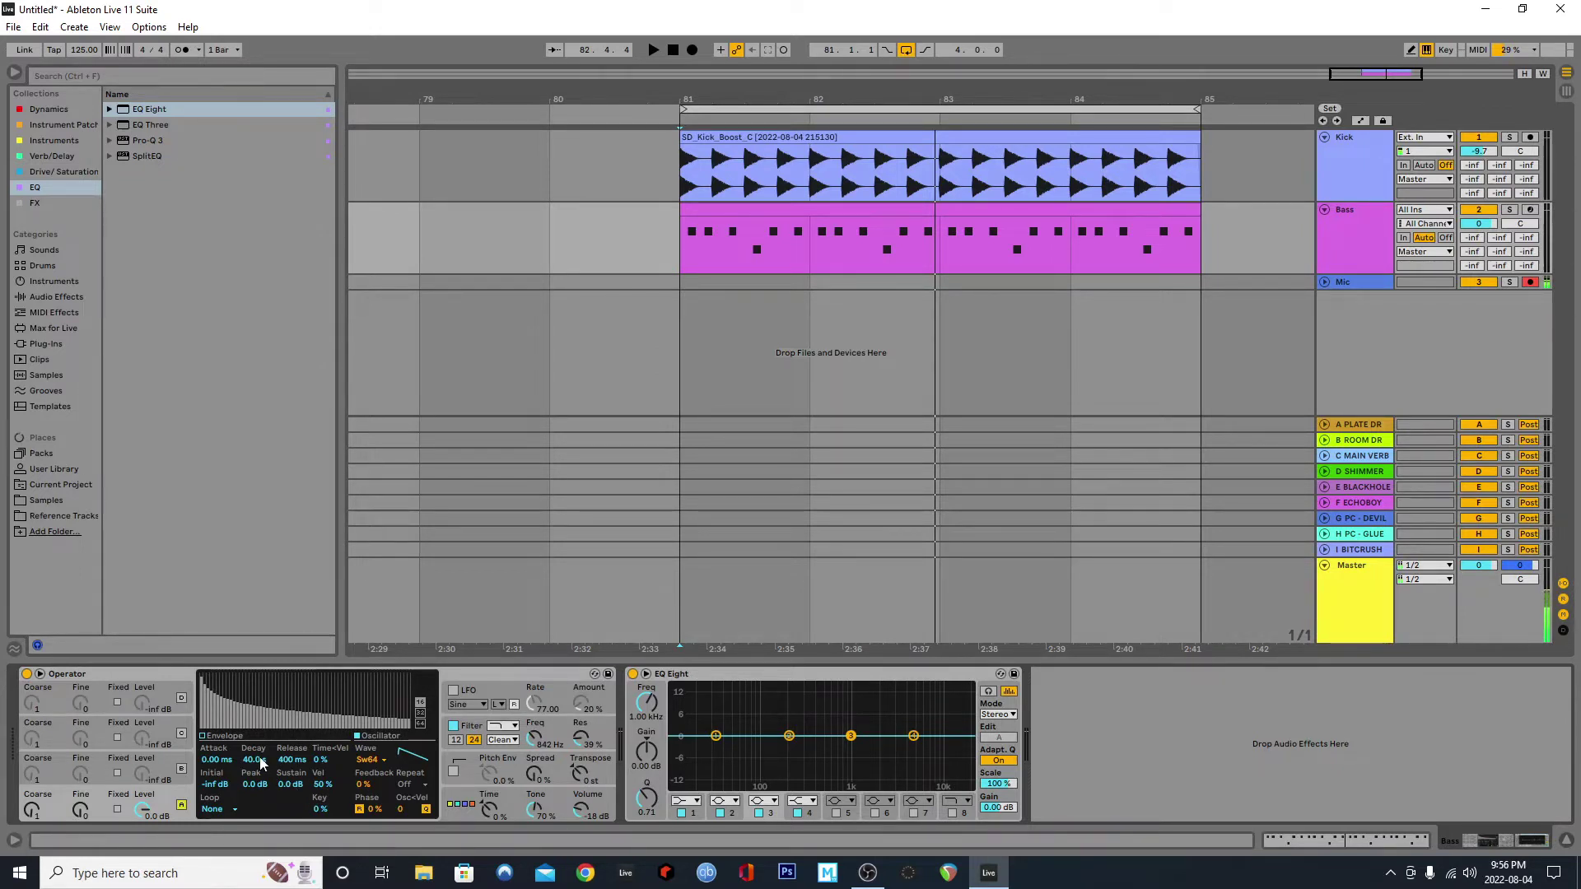
{"action": "left_click_drag", "start_coordinate": [261, 764], "coordinate": [265, 758]}
{"action": "key", "text": "space"}
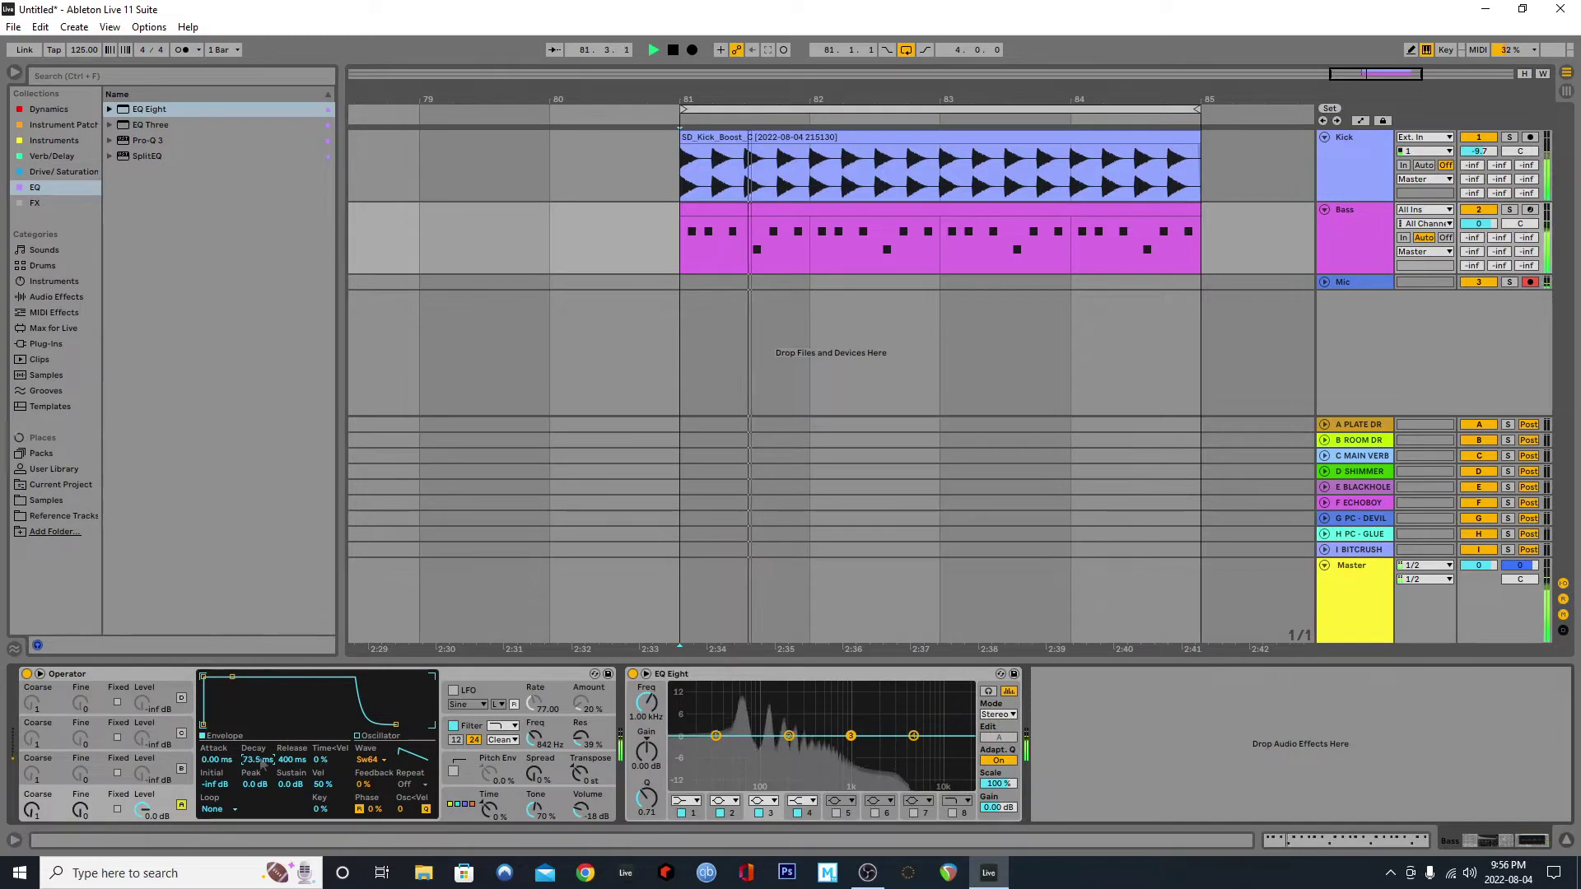
{"action": "left_click_drag", "start_coordinate": [291, 784], "coordinate": [295, 789]}
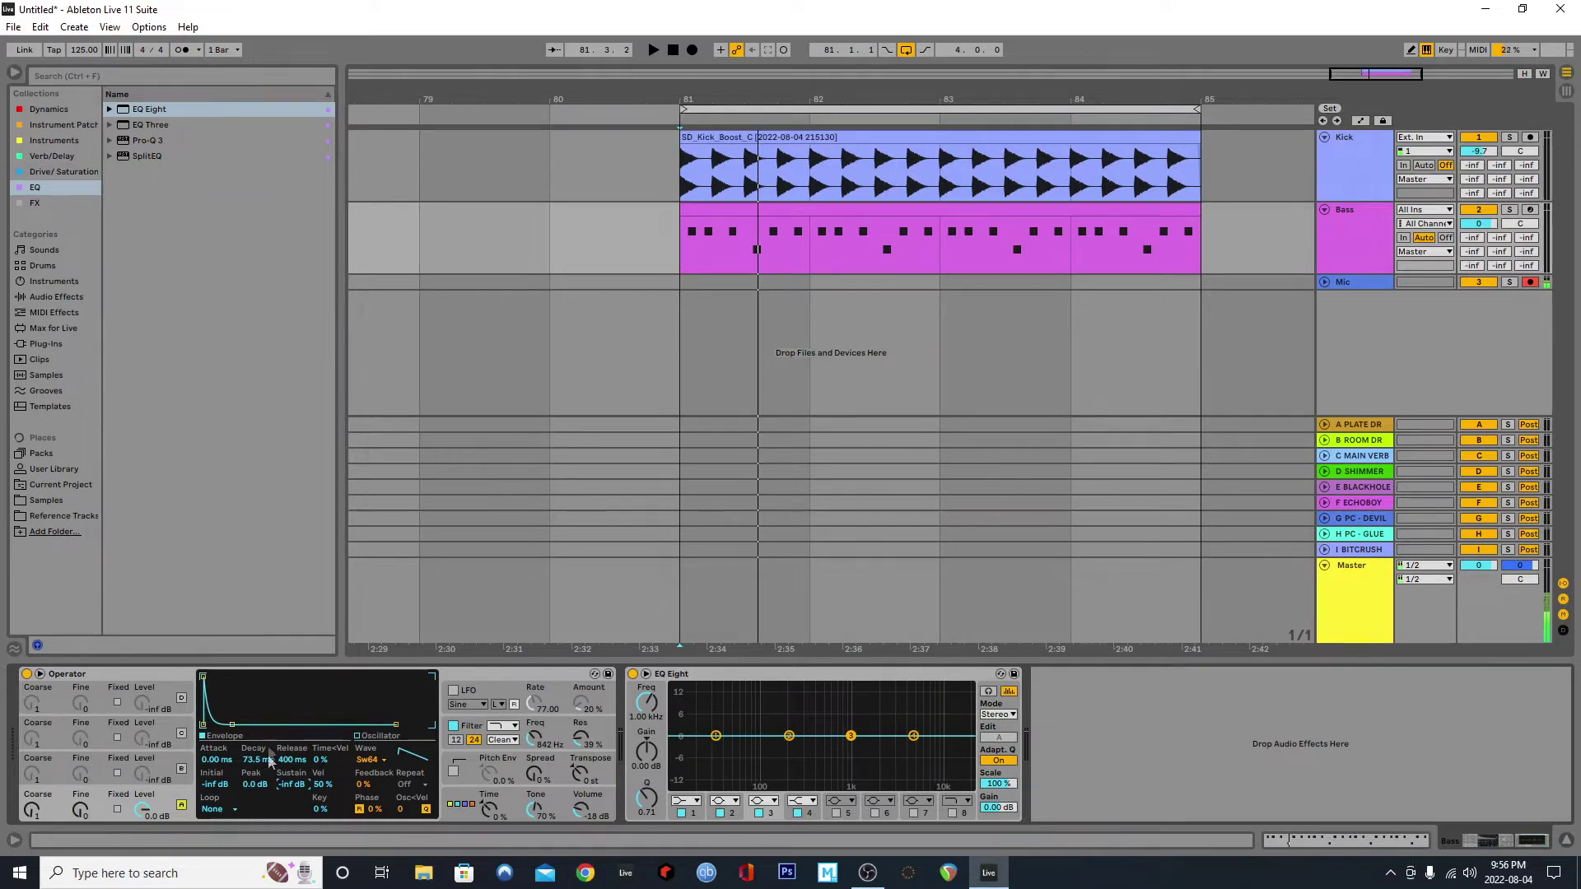
Step: Audition different decay and sustain amounts on oscillator A's envelope, settling on 1.35 s decay and -inf dB sustain
{"action": "key", "text": "space"}
{"action": "left_click_drag", "start_coordinate": [265, 761], "coordinate": [265, 714]}
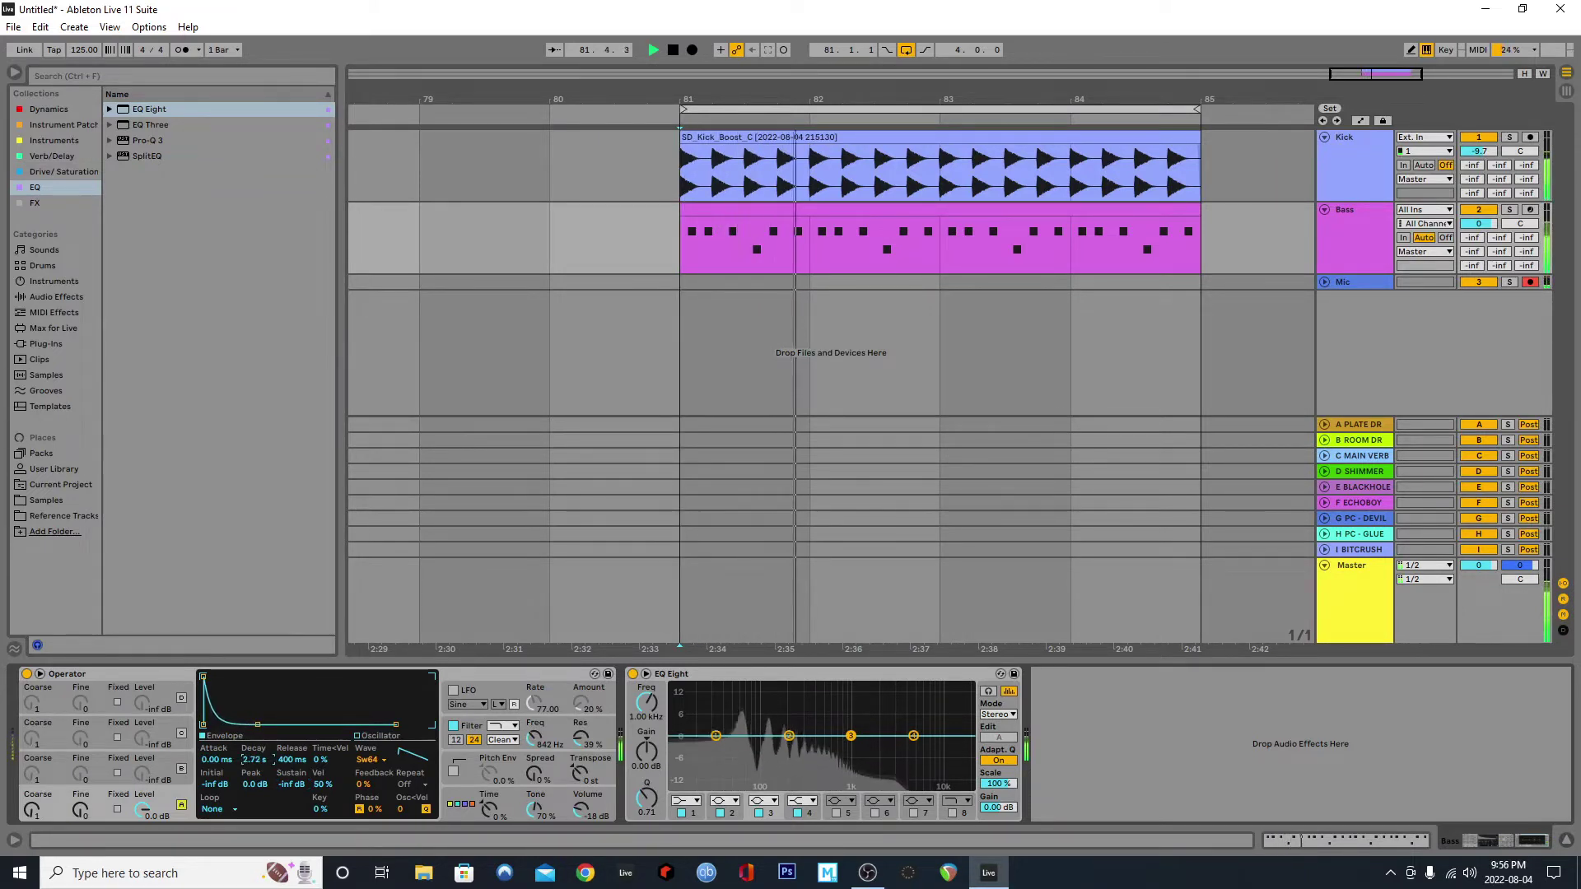
{"action": "key", "text": "space"}
{"action": "key", "text": "space"}
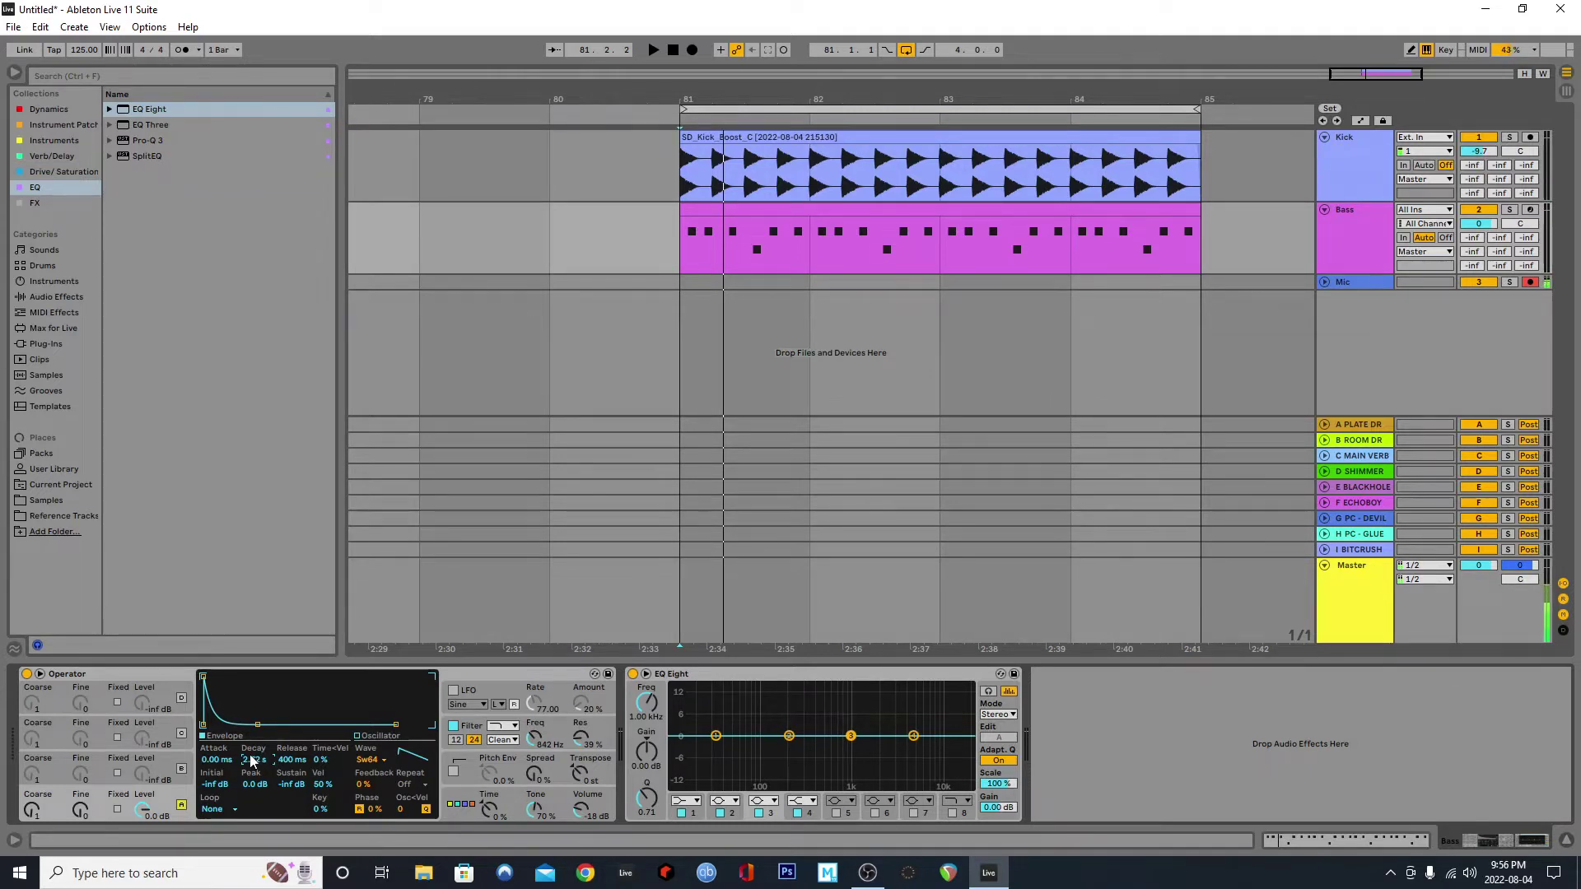
{"action": "left_click_drag", "start_coordinate": [289, 783], "coordinate": [300, 761]}
{"action": "key", "text": "space"}
{"action": "left_click_drag", "start_coordinate": [296, 780], "coordinate": [297, 811]}
{"action": "left_click_drag", "start_coordinate": [253, 761], "coordinate": [302, 714]}
{"action": "left_click_drag", "start_coordinate": [301, 778], "coordinate": [290, 791]}
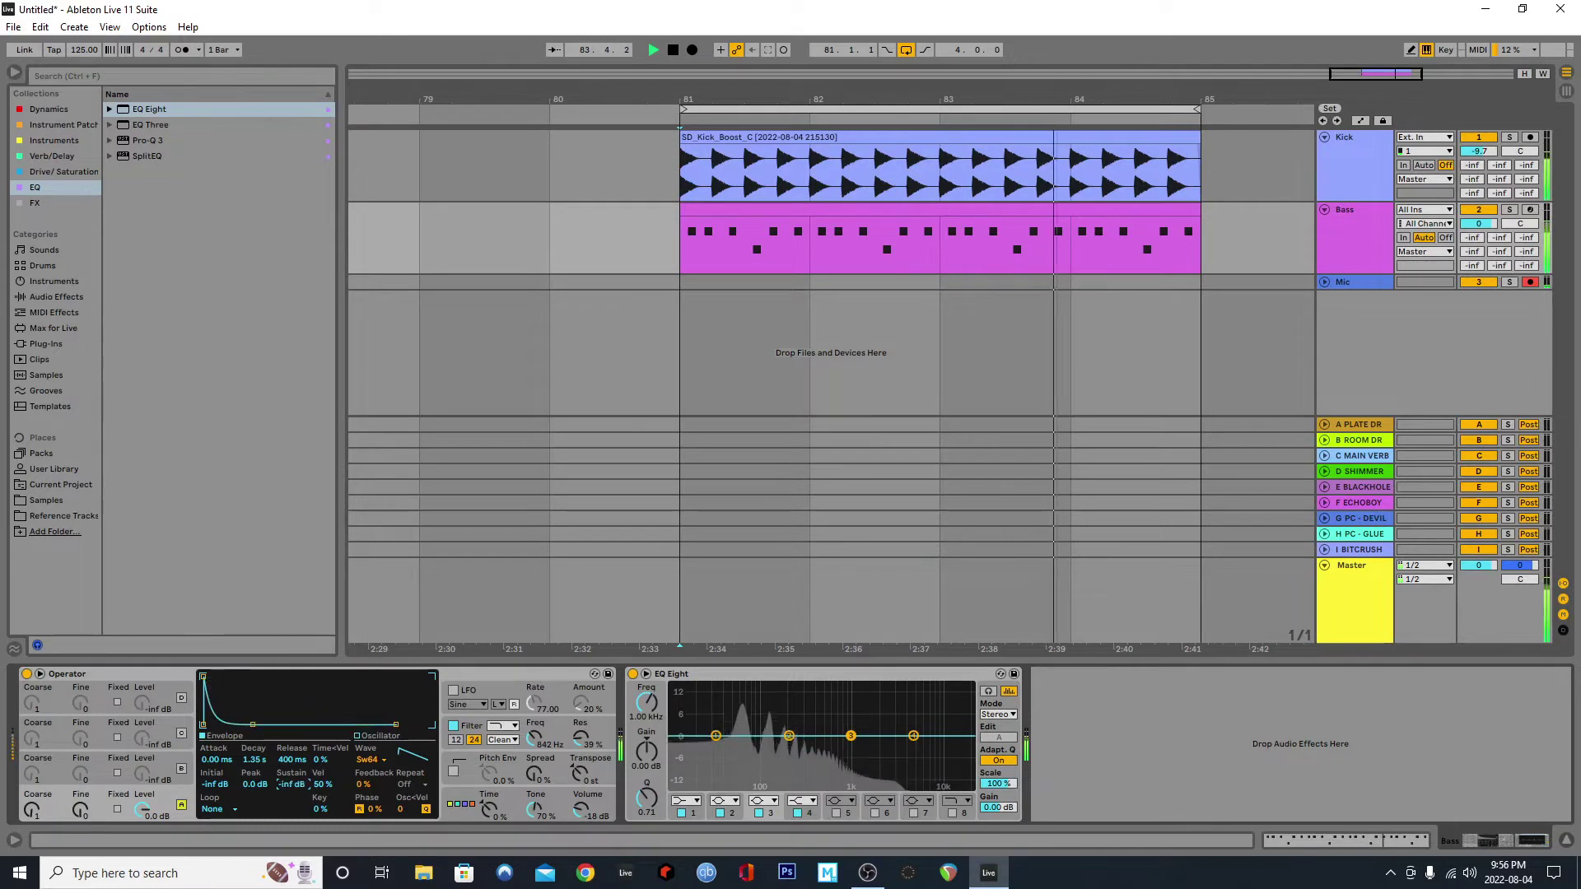
{"action": "key", "text": "space"}
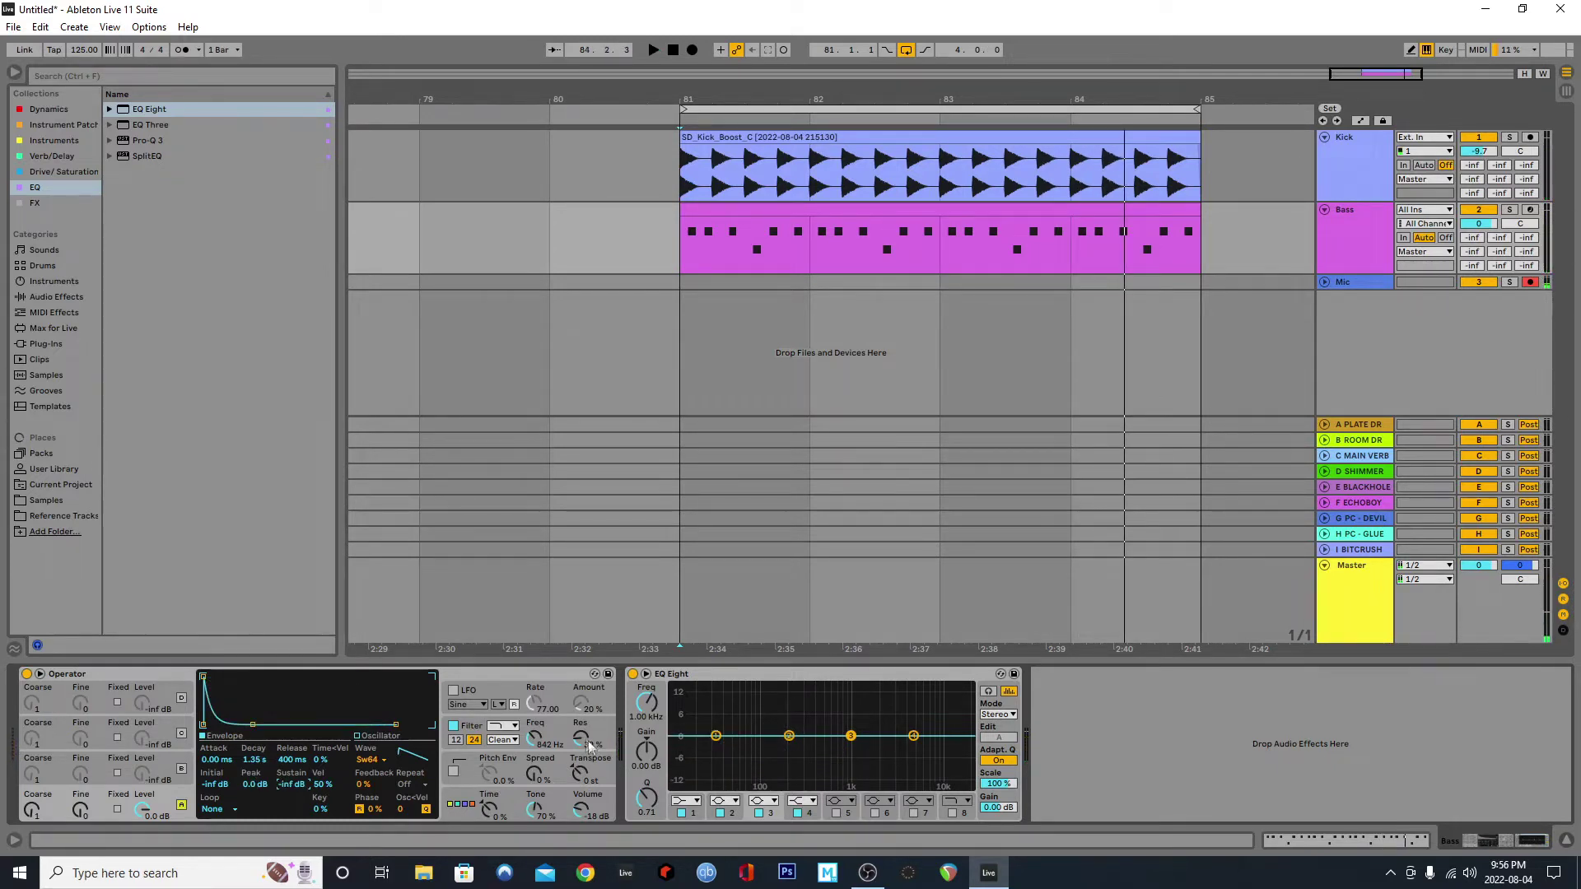
Step: During playback, set the filter to 639 Hz with 8.4% resonance, and its envelope to 75% amount, 100% peak and 153 ms decay
{"action": "key", "text": "space"}
{"action": "left_click_drag", "start_coordinate": [603, 726], "coordinate": [542, 741]}
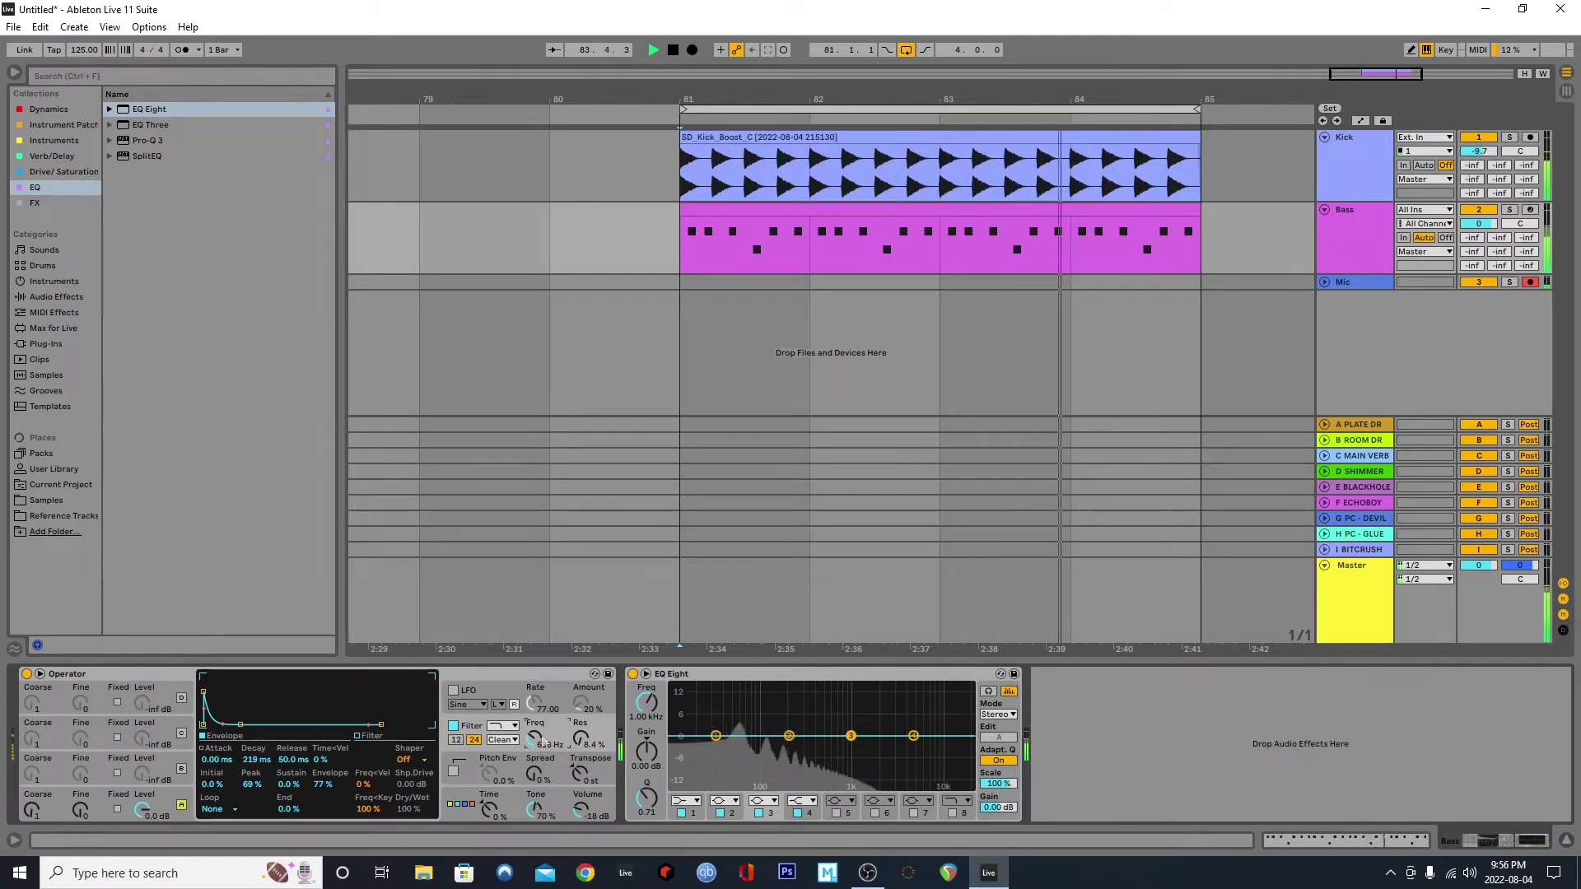
{"action": "left_click_drag", "start_coordinate": [319, 783], "coordinate": [319, 766]}
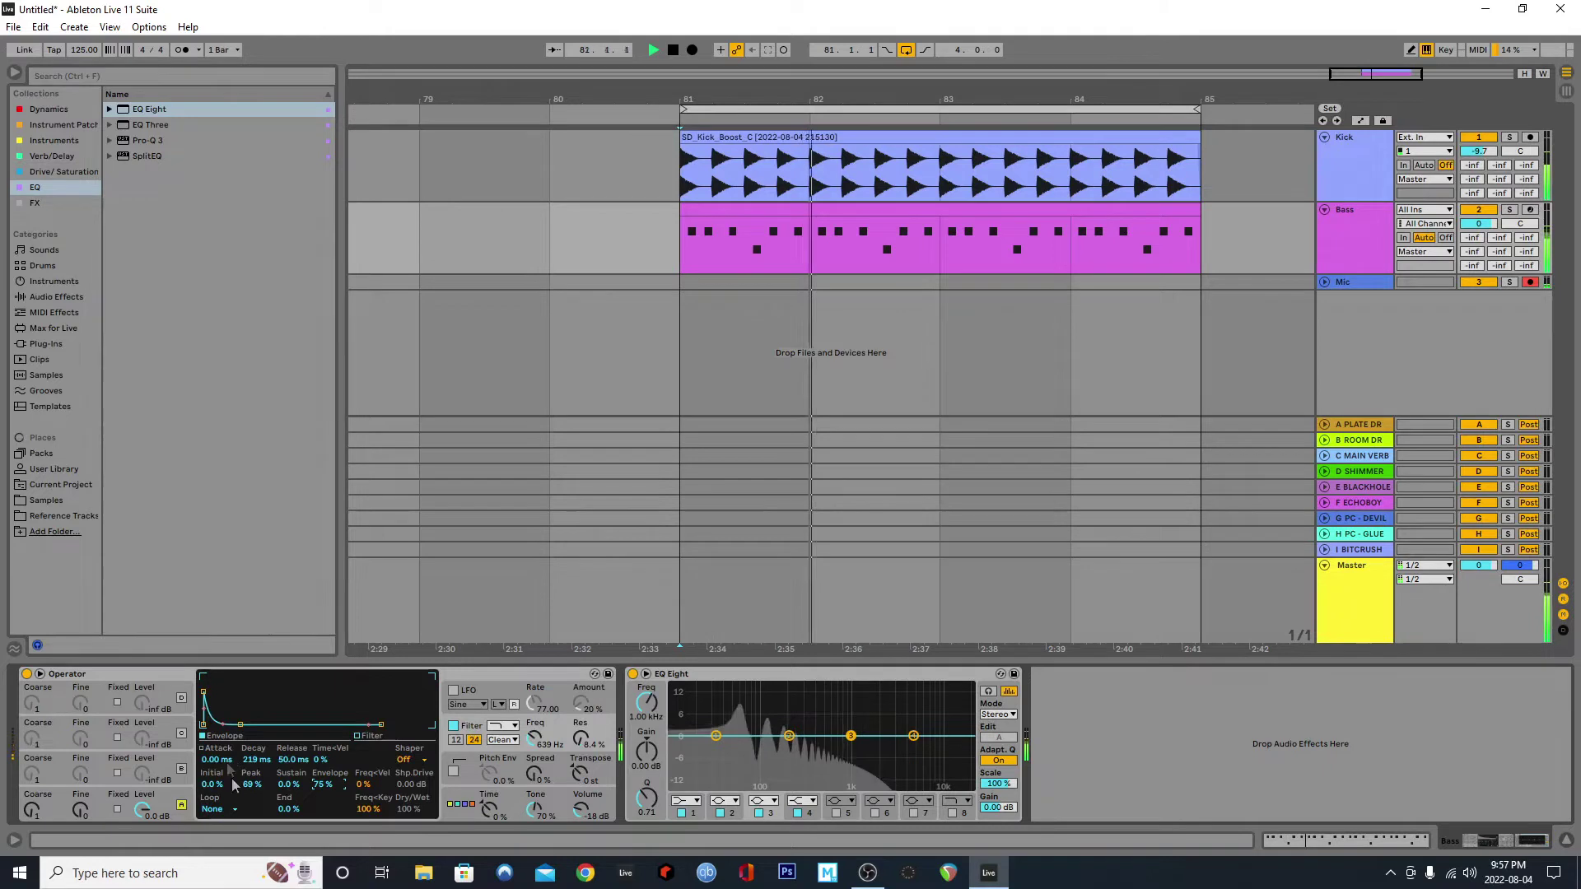
{"action": "left_click_drag", "start_coordinate": [252, 784], "coordinate": [257, 777]}
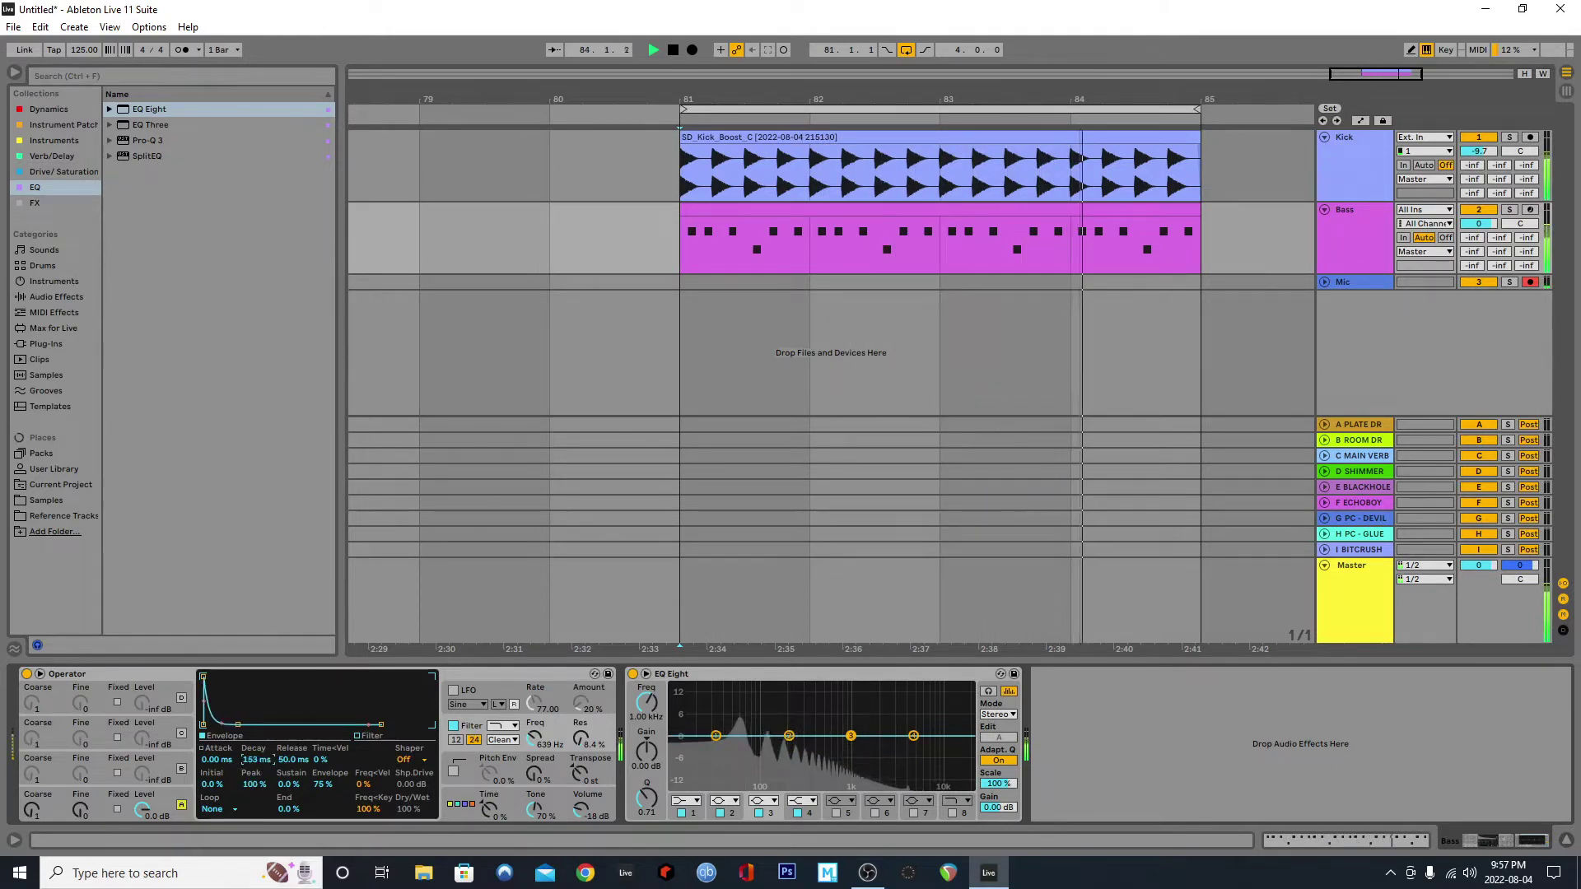
Step: Lower the filter frequency to 296 Hz and set its envelope to 0.5% sustain, 100% amount and 749 ms decay
{"action": "left_click_drag", "start_coordinate": [534, 740], "coordinate": [534, 760]}
{"action": "left_click_drag", "start_coordinate": [292, 784], "coordinate": [327, 763]}
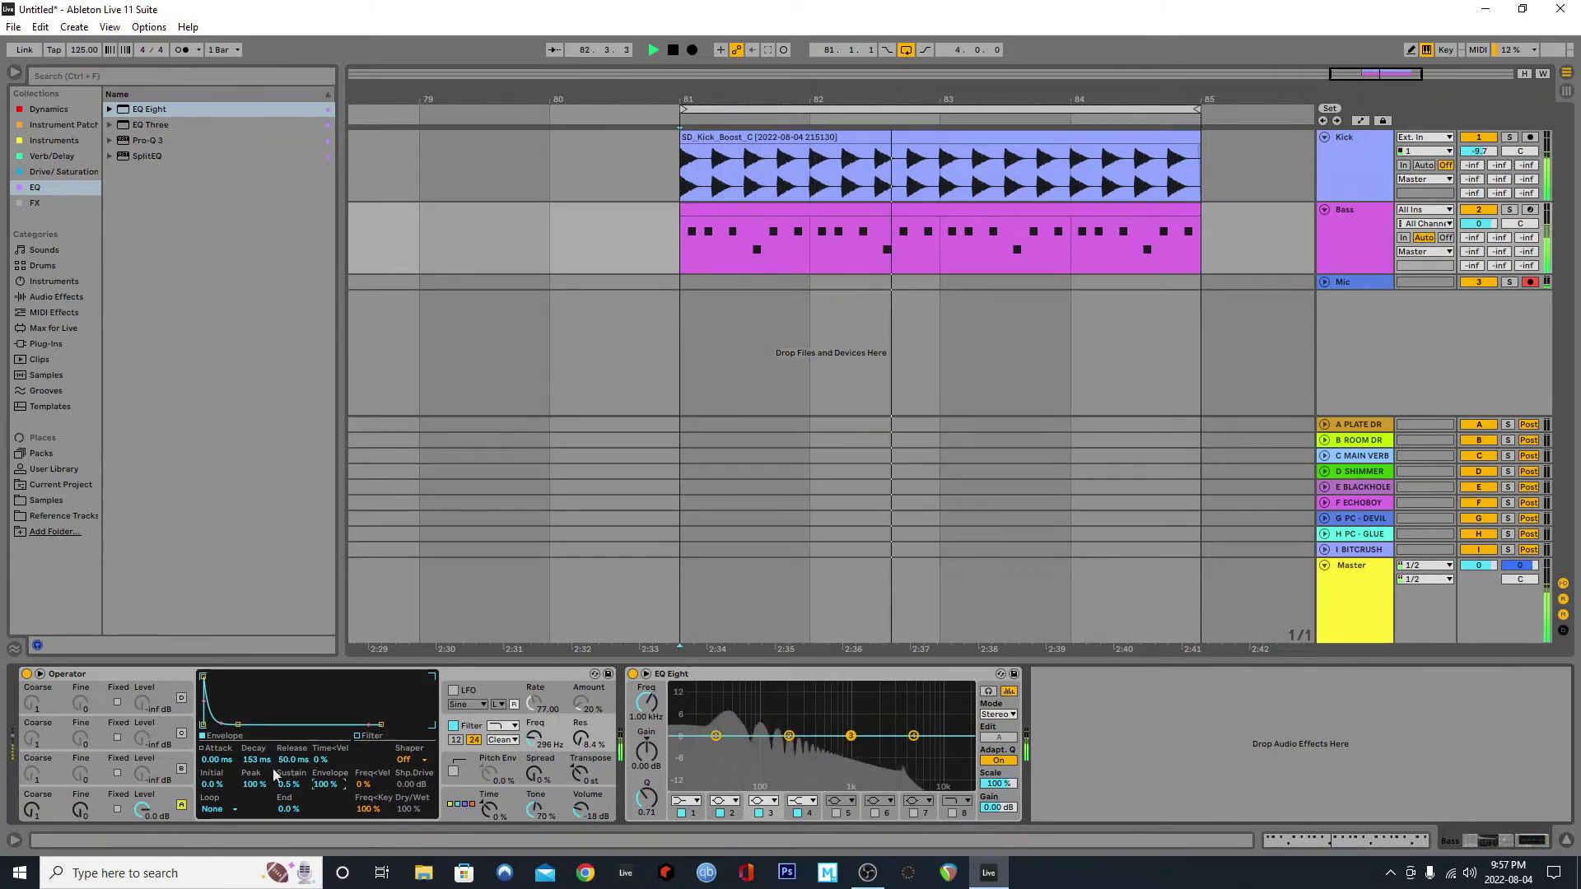
{"action": "left_click", "coordinate": [252, 780]}
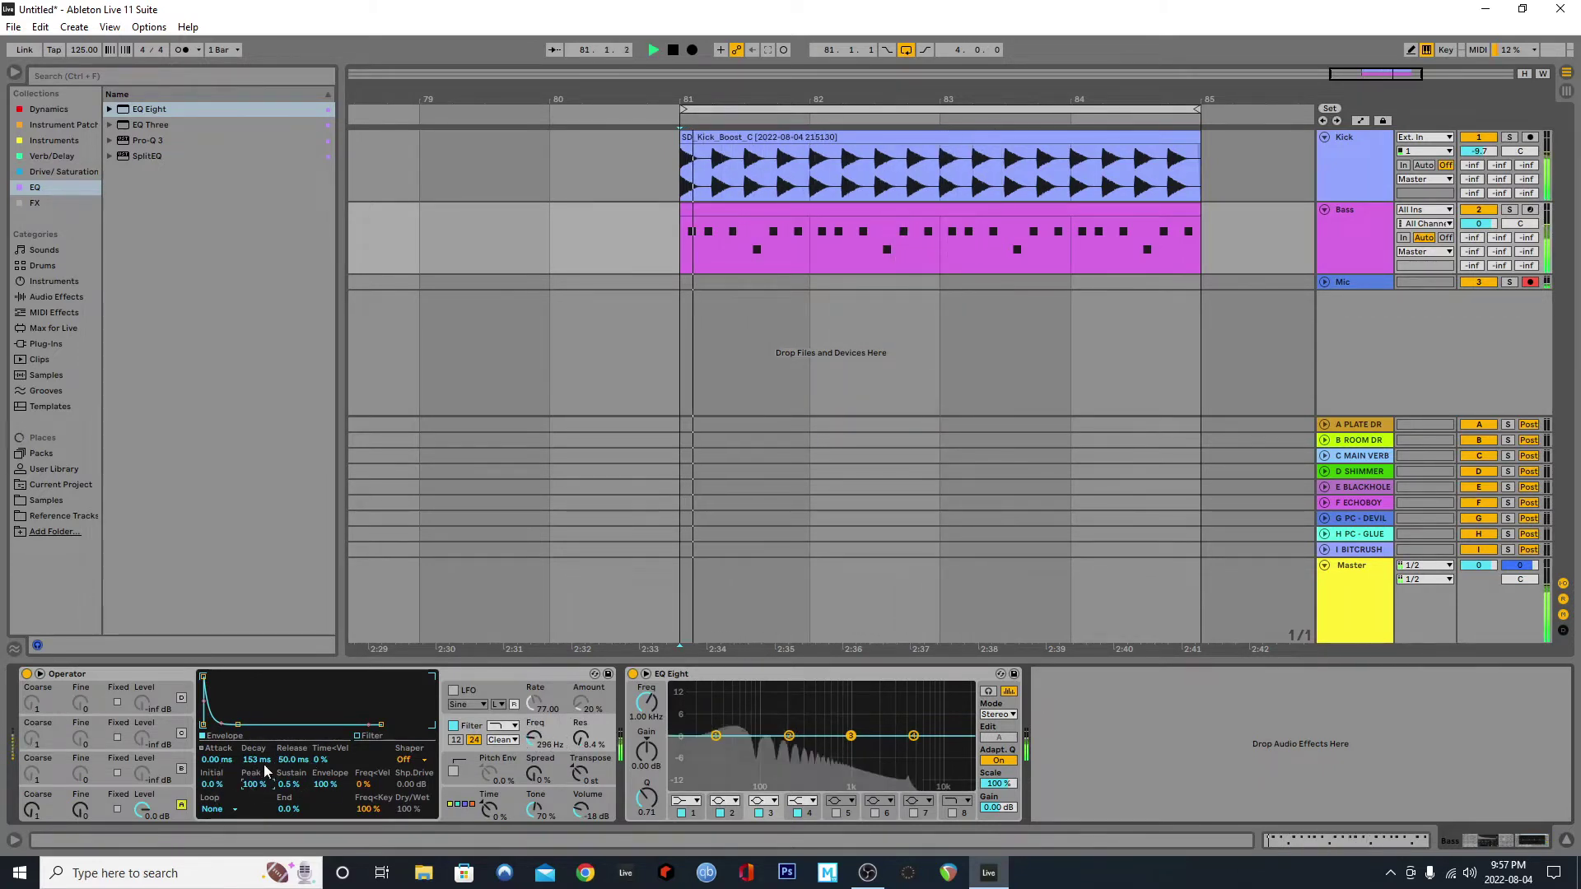
{"action": "mouse_move", "coordinate": [263, 764]}
{"action": "left_mouse_down"}
{"action": "mouse_move", "coordinate": [263, 736]}
{"action": "mouse_move", "coordinate": [263, 772]}
{"action": "left_mouse_up"}
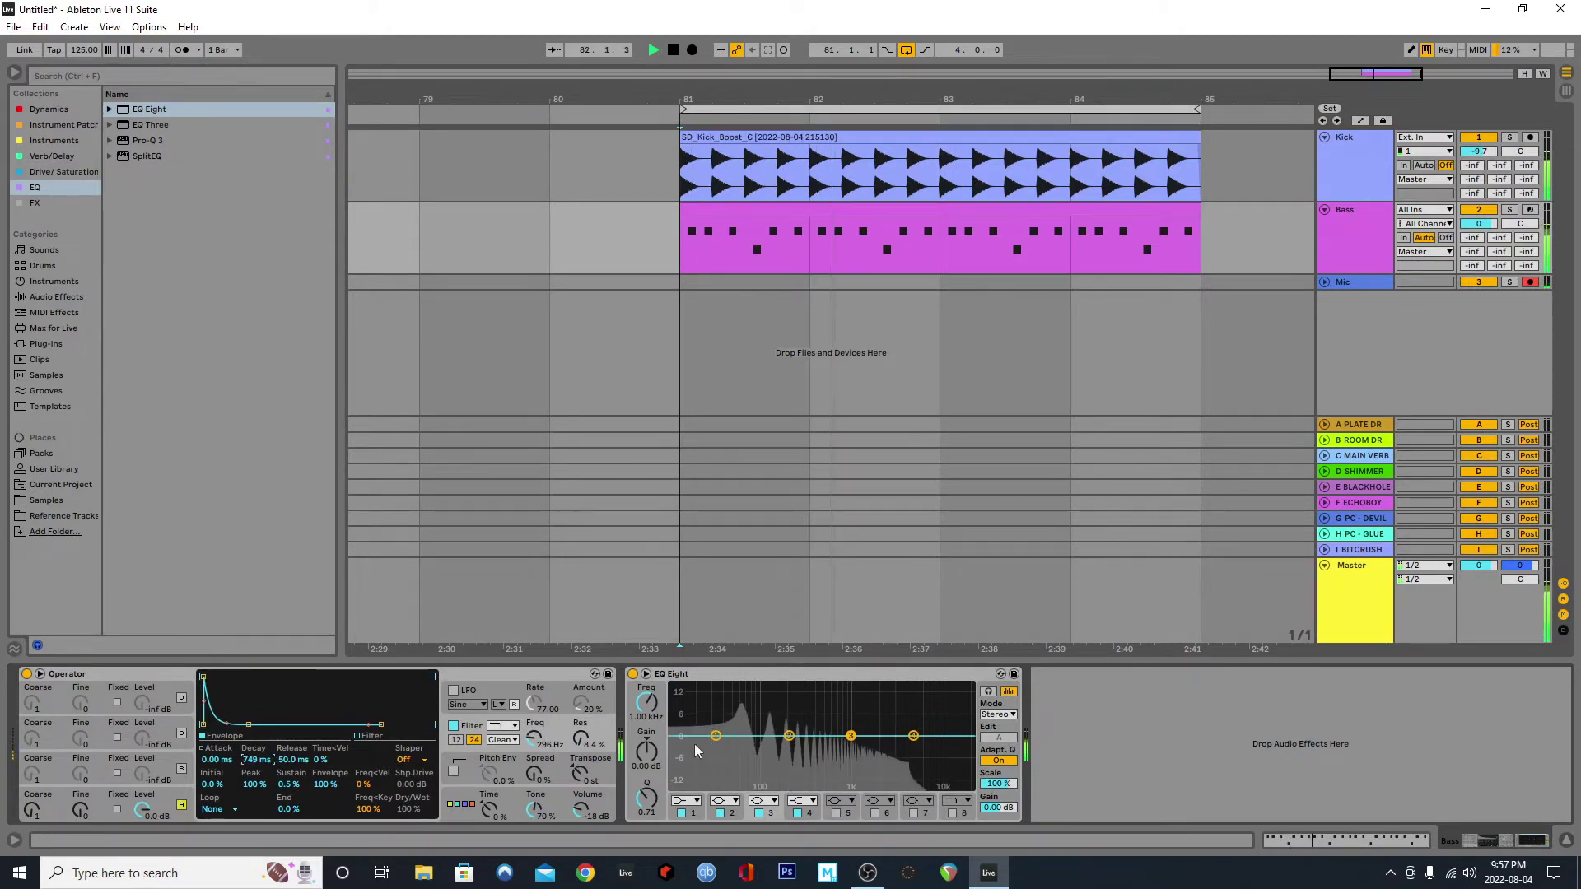
Step: Lower oscillator A's Coarse tuning to 0.5
{"action": "left_click_drag", "start_coordinate": [30, 810], "coordinate": [28, 815]}
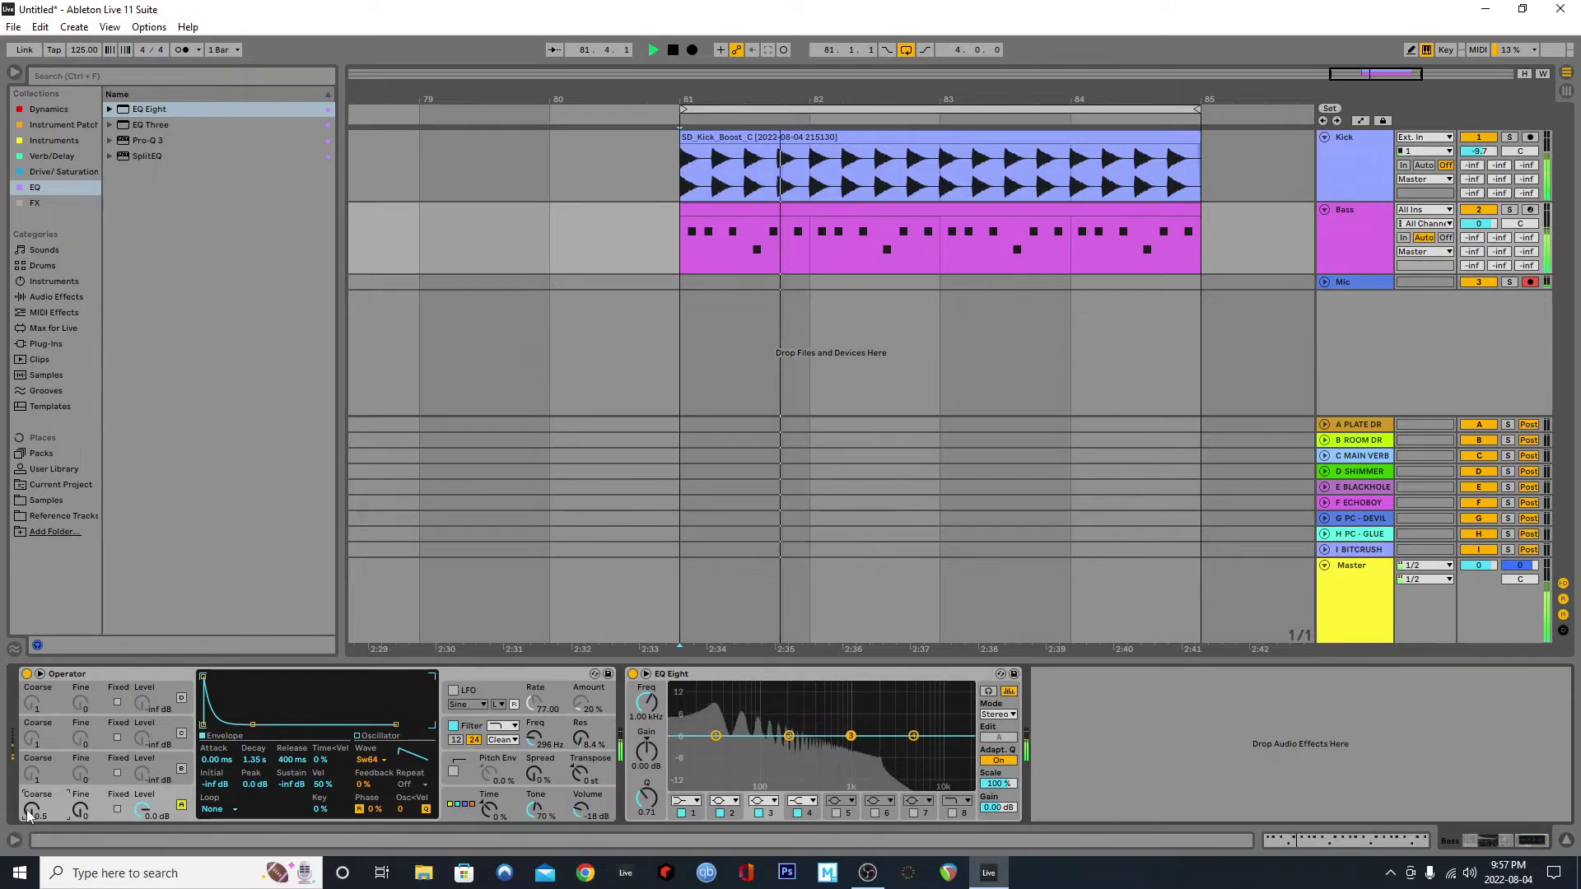
Step: Audition Saw 32 and Saw D as oscillator A's waveform, settling on Saw D, and play the loop
{"action": "key", "text": "space"}
{"action": "left_click", "coordinate": [368, 759]}
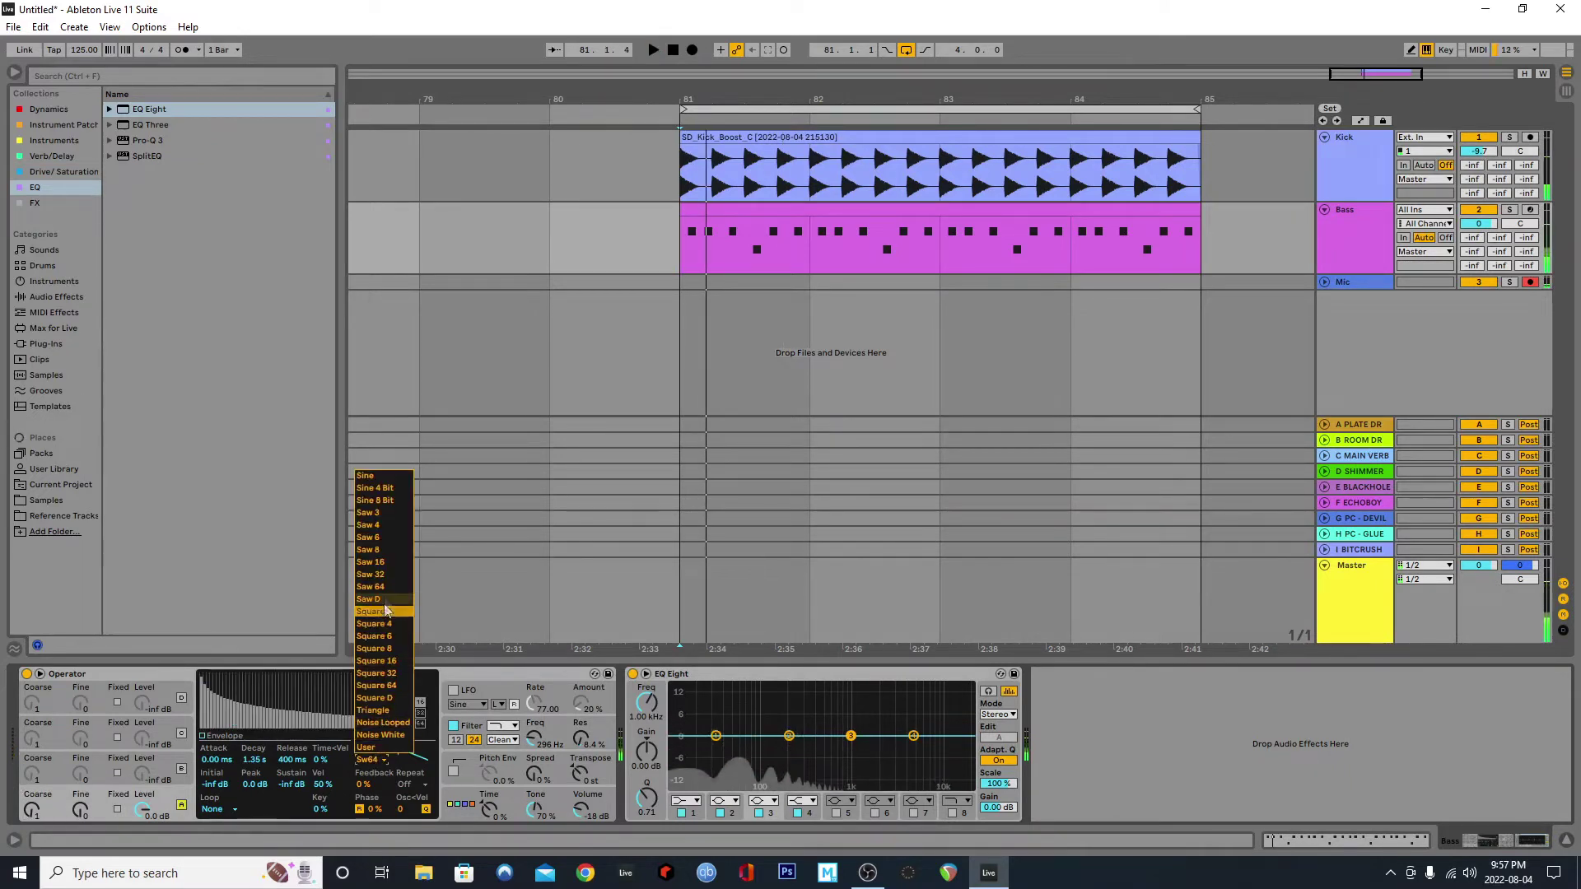
{"action": "left_click", "coordinate": [383, 575]}
{"action": "key", "text": "space"}
{"action": "left_click", "coordinate": [386, 758]}
{"action": "left_click", "coordinate": [379, 598]}
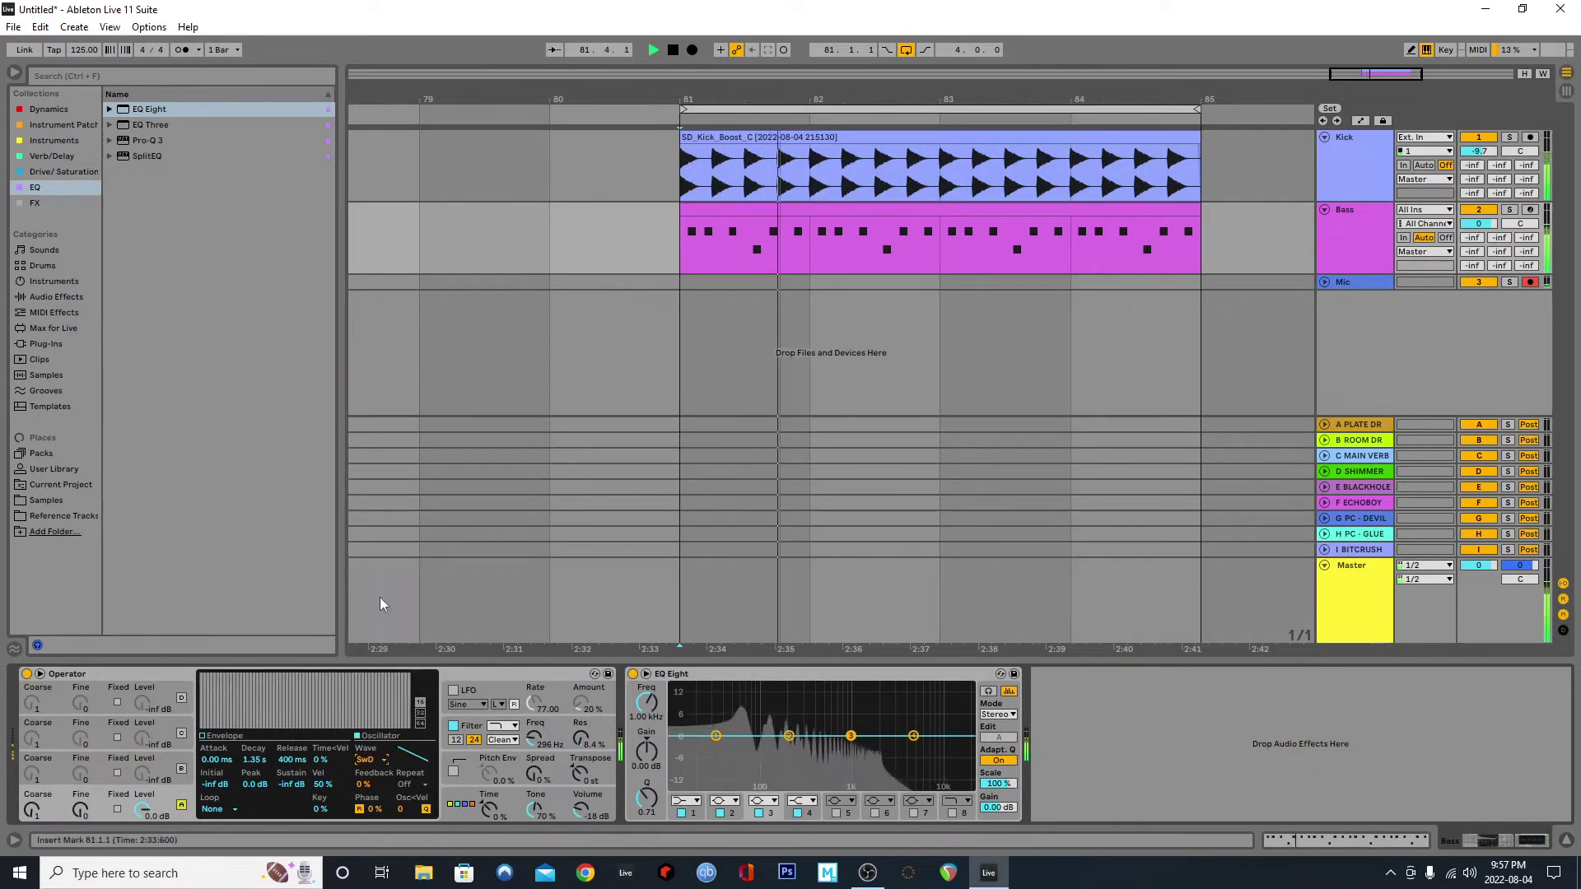
{"action": "key", "text": "space"}
{"action": "key", "text": "space"}
{"action": "key", "text": "space"}
{"action": "key", "text": "space"}
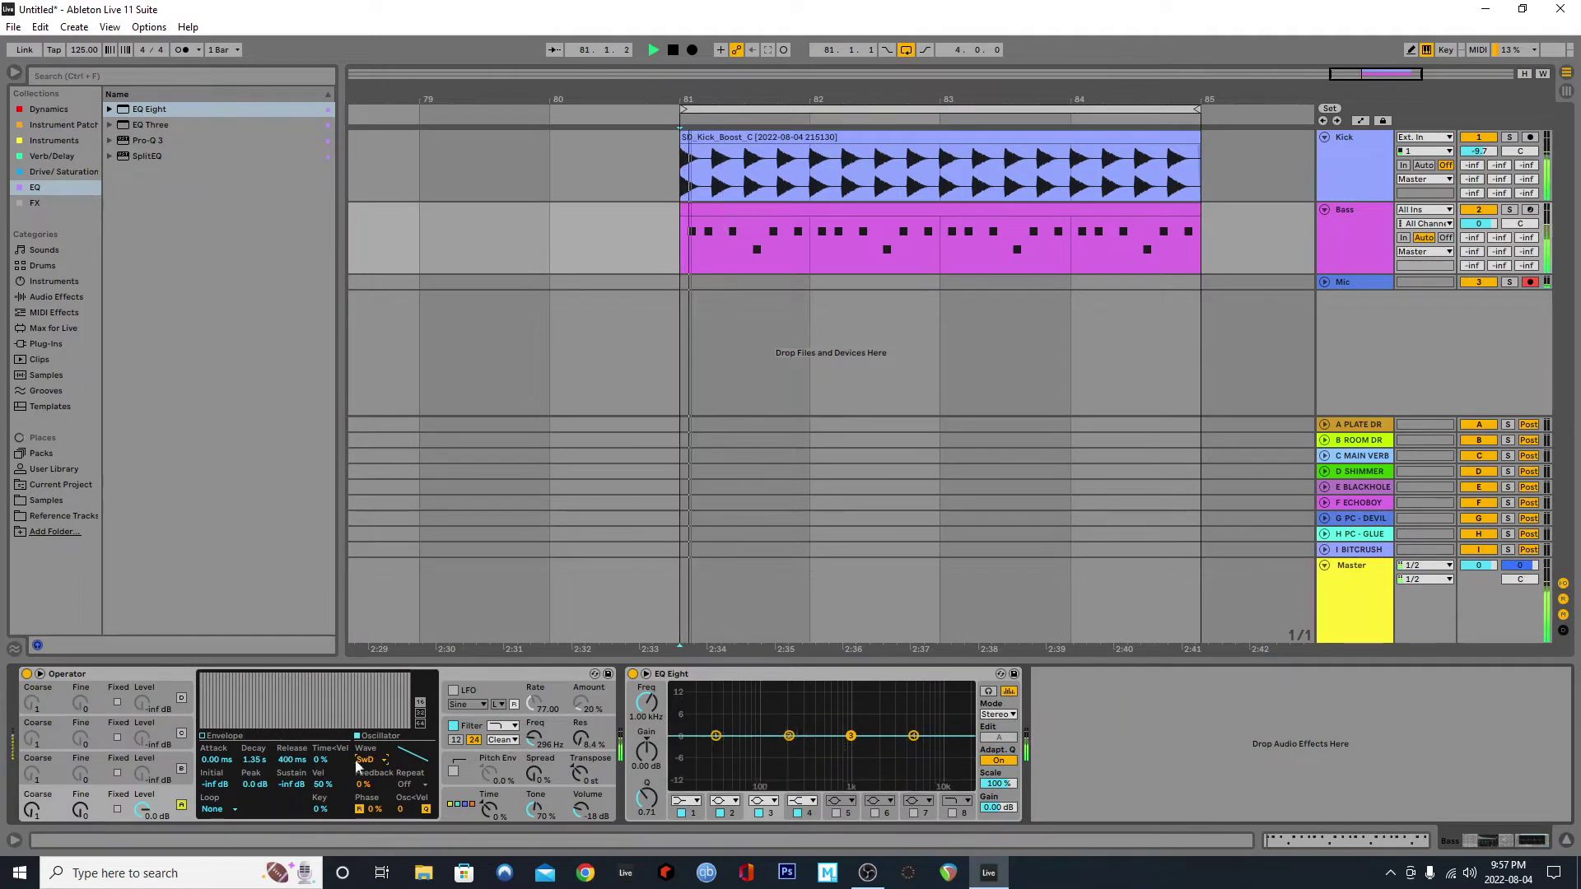
Step: Set the filter envelope to 823 ms decay, 0.0% sustain and 88% envelope amount
{"action": "left_click", "coordinate": [552, 723]}
{"action": "left_click_drag", "start_coordinate": [257, 759], "coordinate": [257, 745]}
{"action": "left_click", "coordinate": [534, 737]}
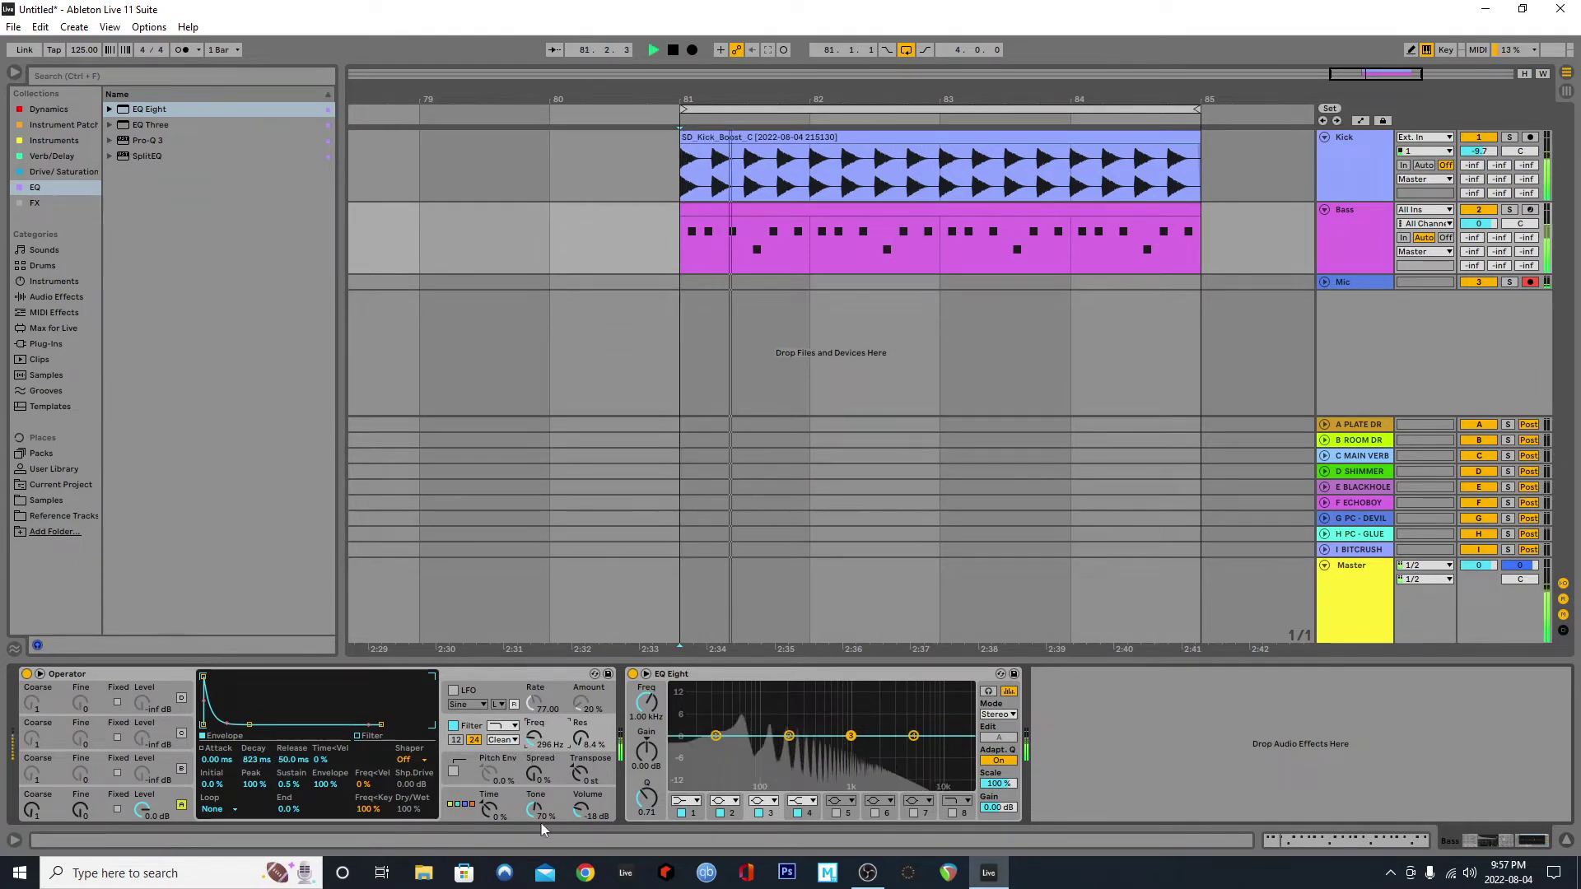
{"action": "left_click_drag", "start_coordinate": [326, 785], "coordinate": [294, 794]}
{"action": "key", "text": "space"}
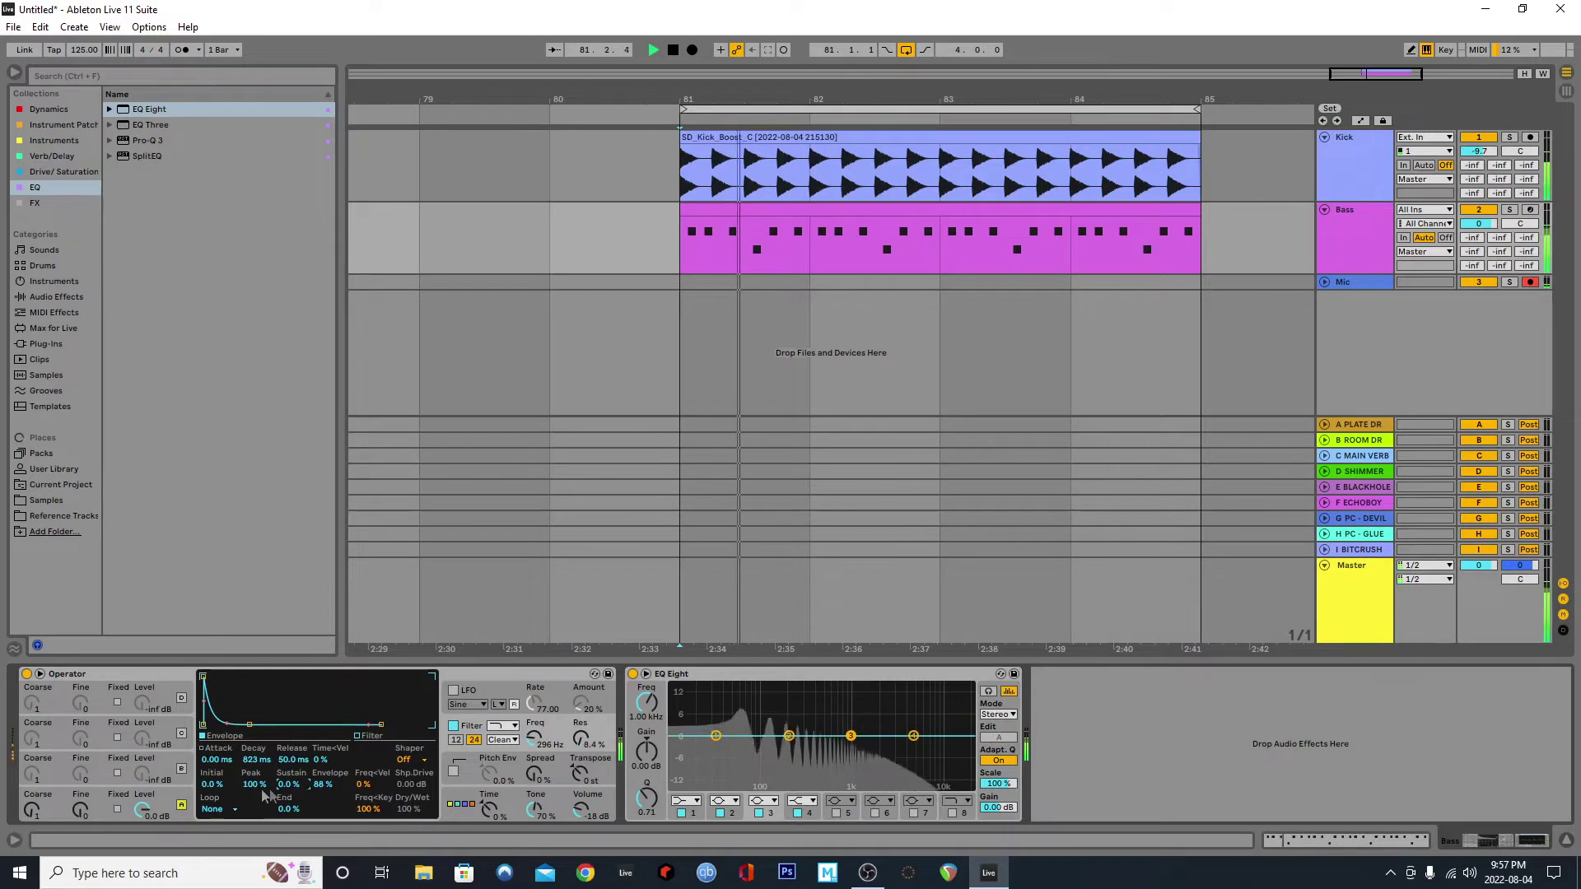
Step: Lower the filter envelope's peak to 62% and set the filter to 408 Hz with 14% resonance, auditioning the loop
{"action": "left_click_drag", "start_coordinate": [255, 783], "coordinate": [255, 805]}
{"action": "left_click_drag", "start_coordinate": [534, 738], "coordinate": [581, 739]}
{"action": "key", "text": "space"}
{"action": "key", "text": "space"}
{"action": "key", "text": "space"}
{"action": "key", "text": "space"}
Step: Lower the Kick track's volume to -11.9 dB while listening to its balance with the bass
{"action": "left_click_drag", "start_coordinate": [1479, 151], "coordinate": [1479, 160]}
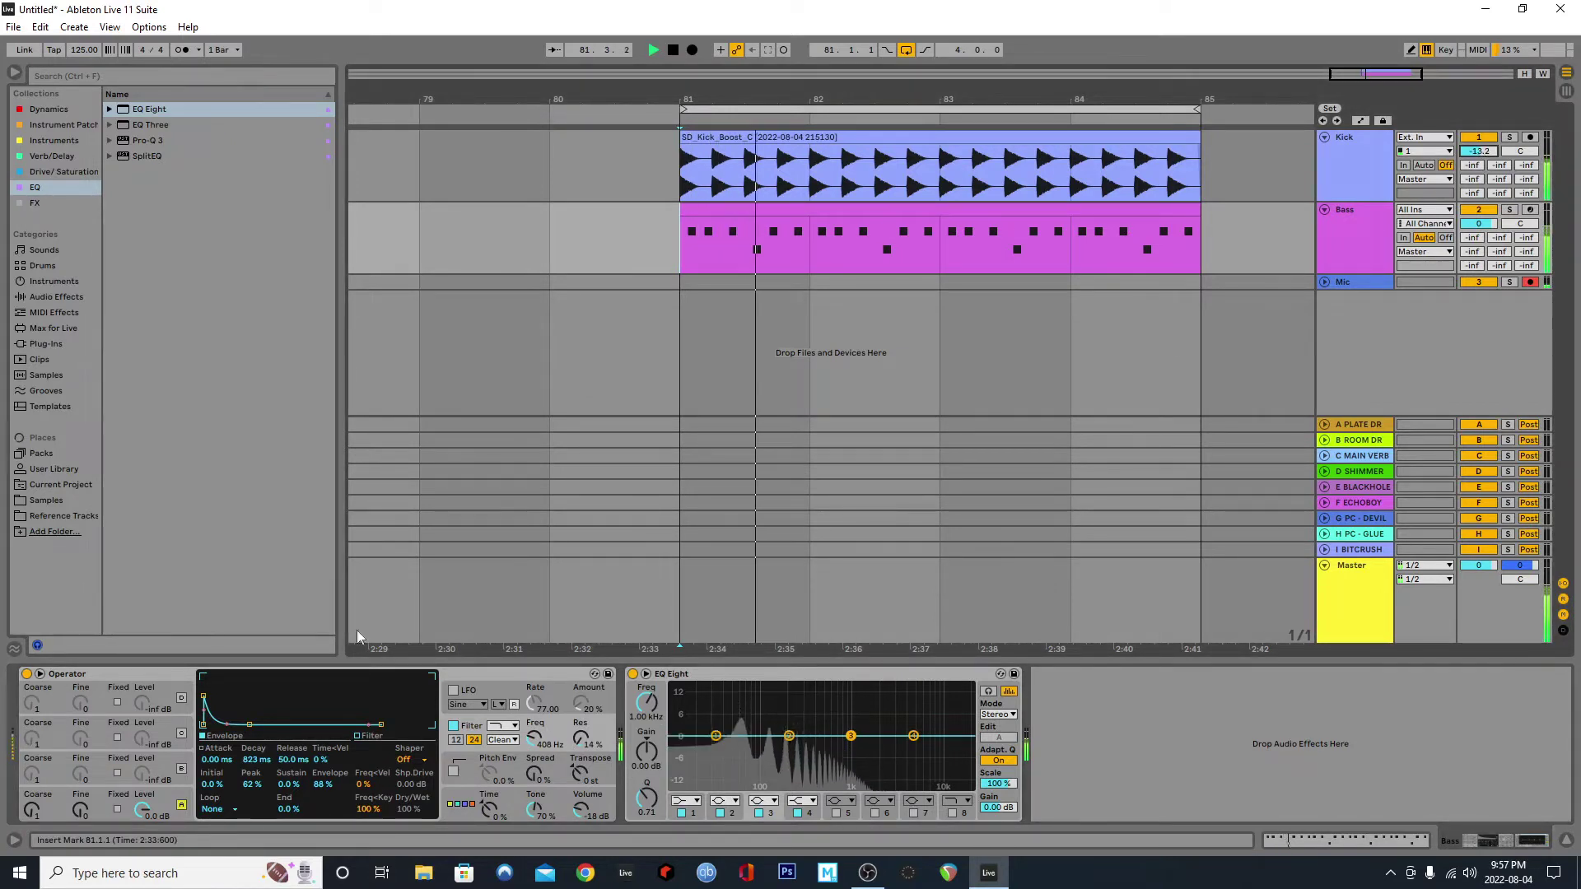
{"action": "key", "text": "space"}
{"action": "key", "text": "space"}
{"action": "key", "text": "space"}
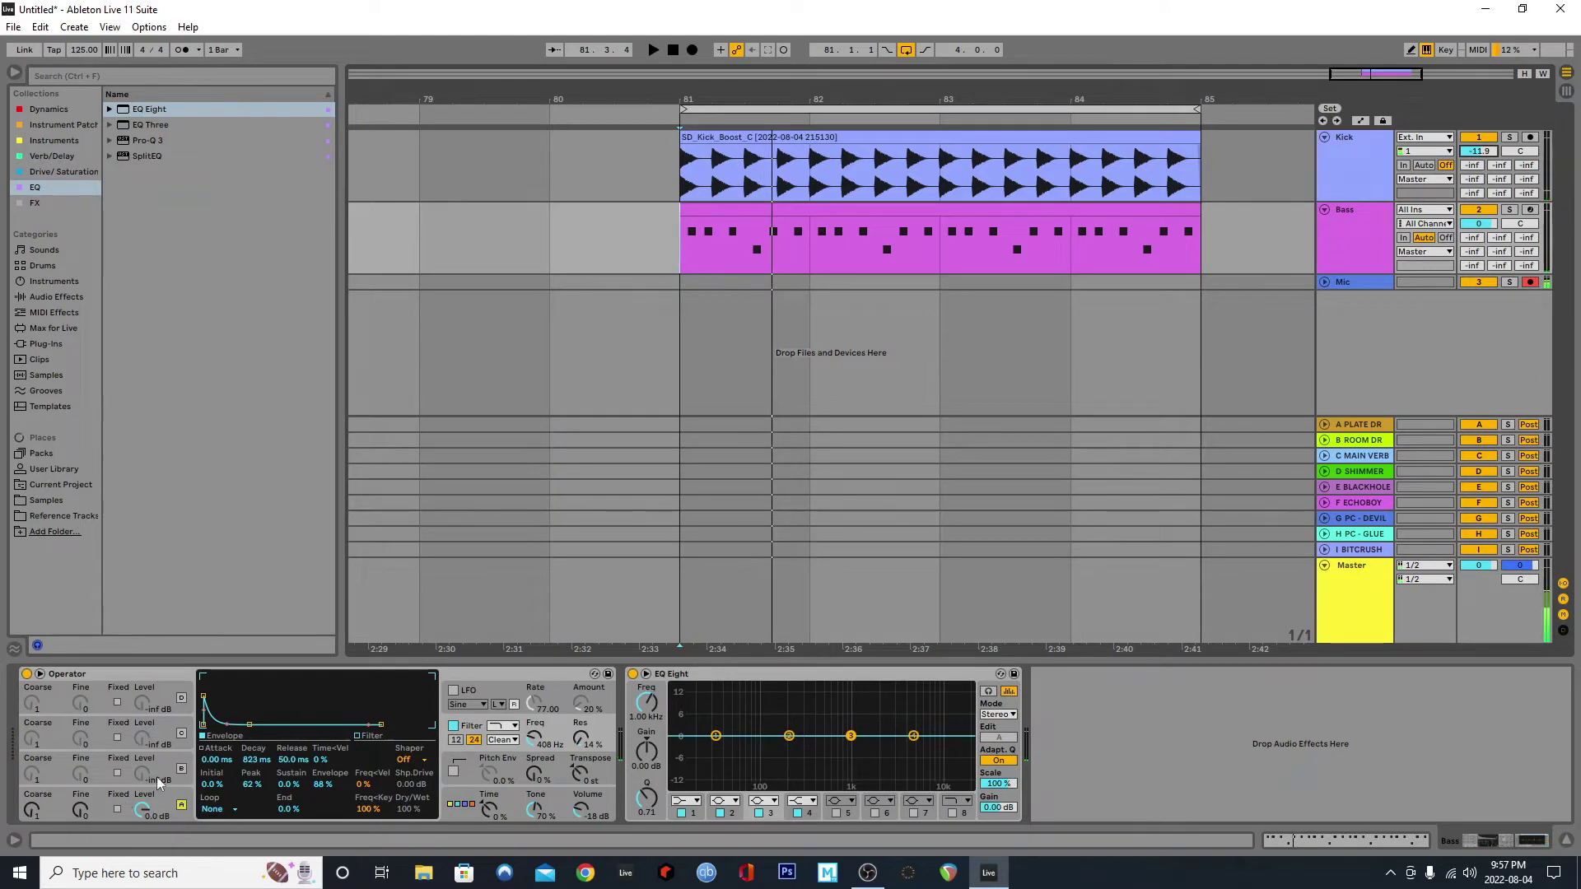
Step: Audition different filter envelope peak amounts during playback, settling on 45%
{"action": "key", "text": "space"}
{"action": "left_click_drag", "start_coordinate": [269, 782], "coordinate": [270, 794]}
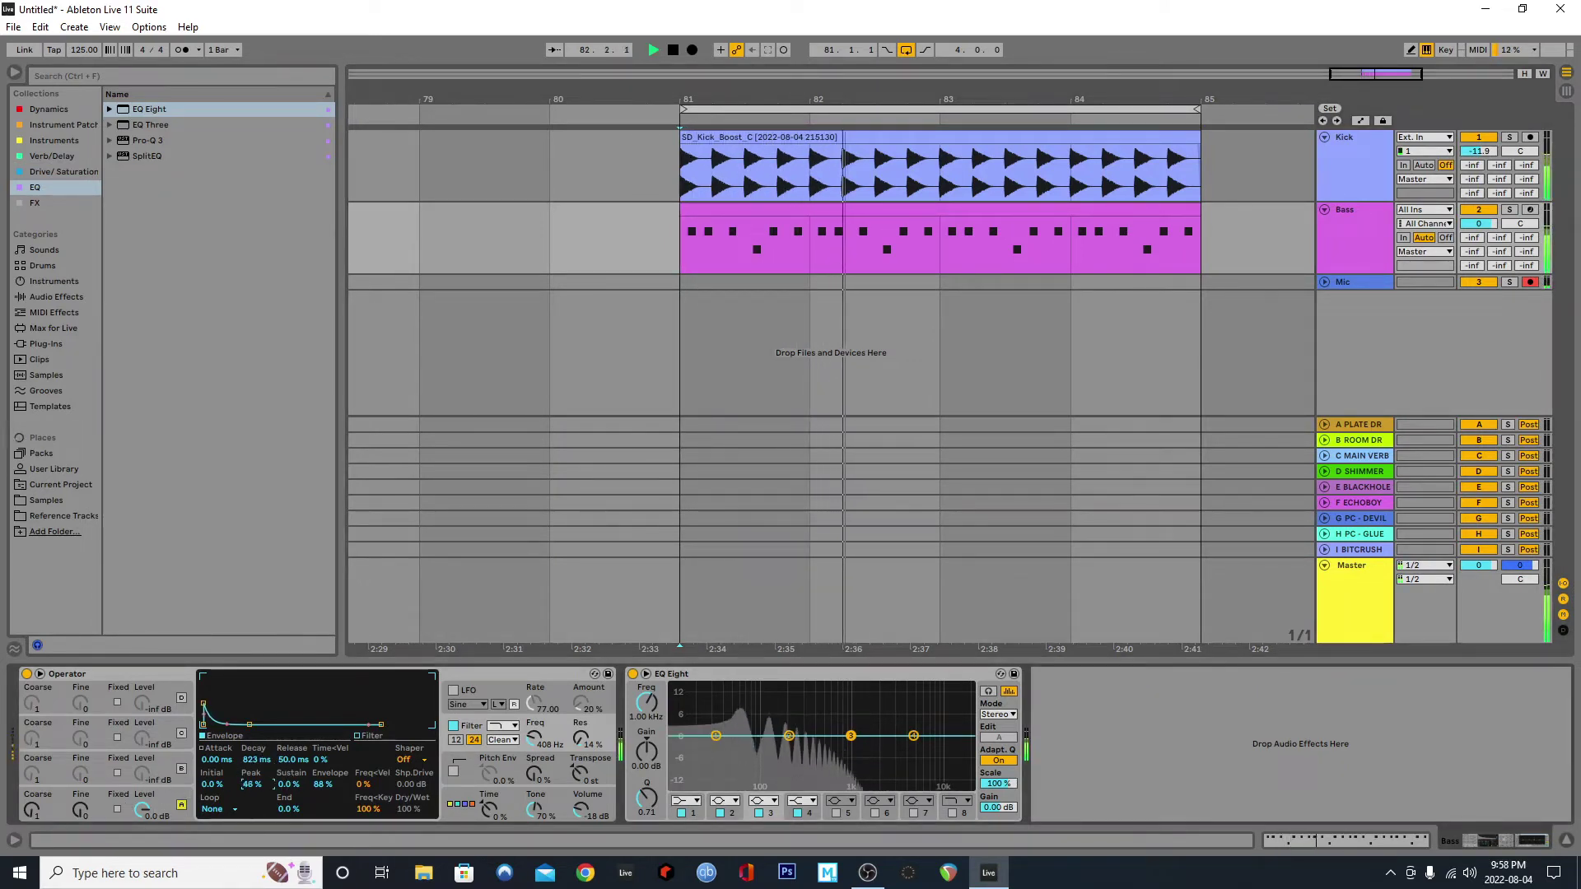
{"action": "key", "text": "space"}
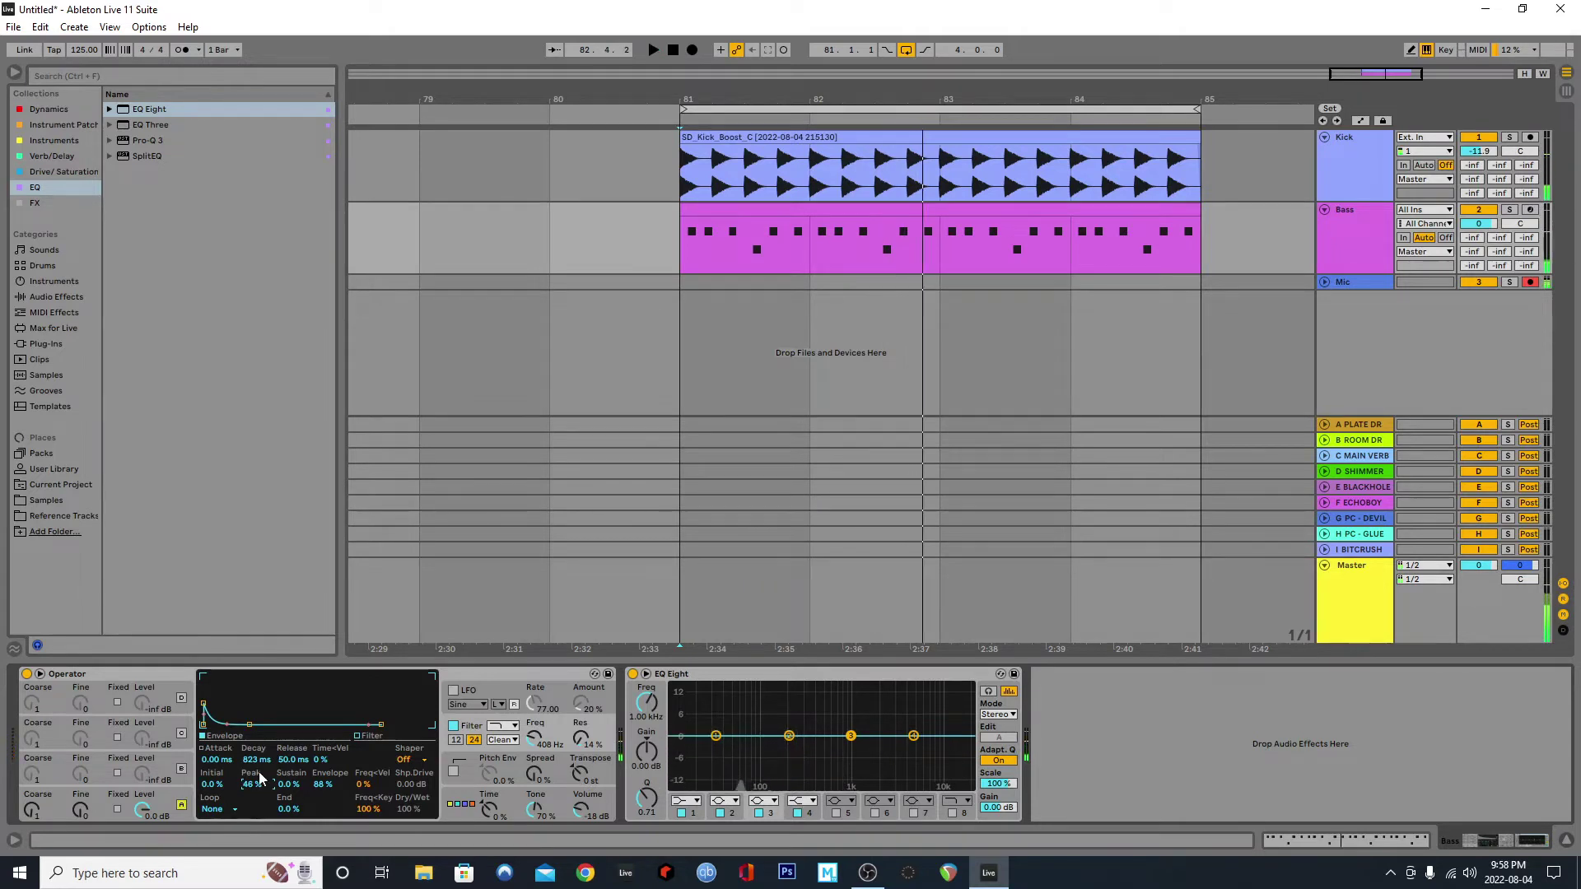
{"action": "key", "text": "space"}
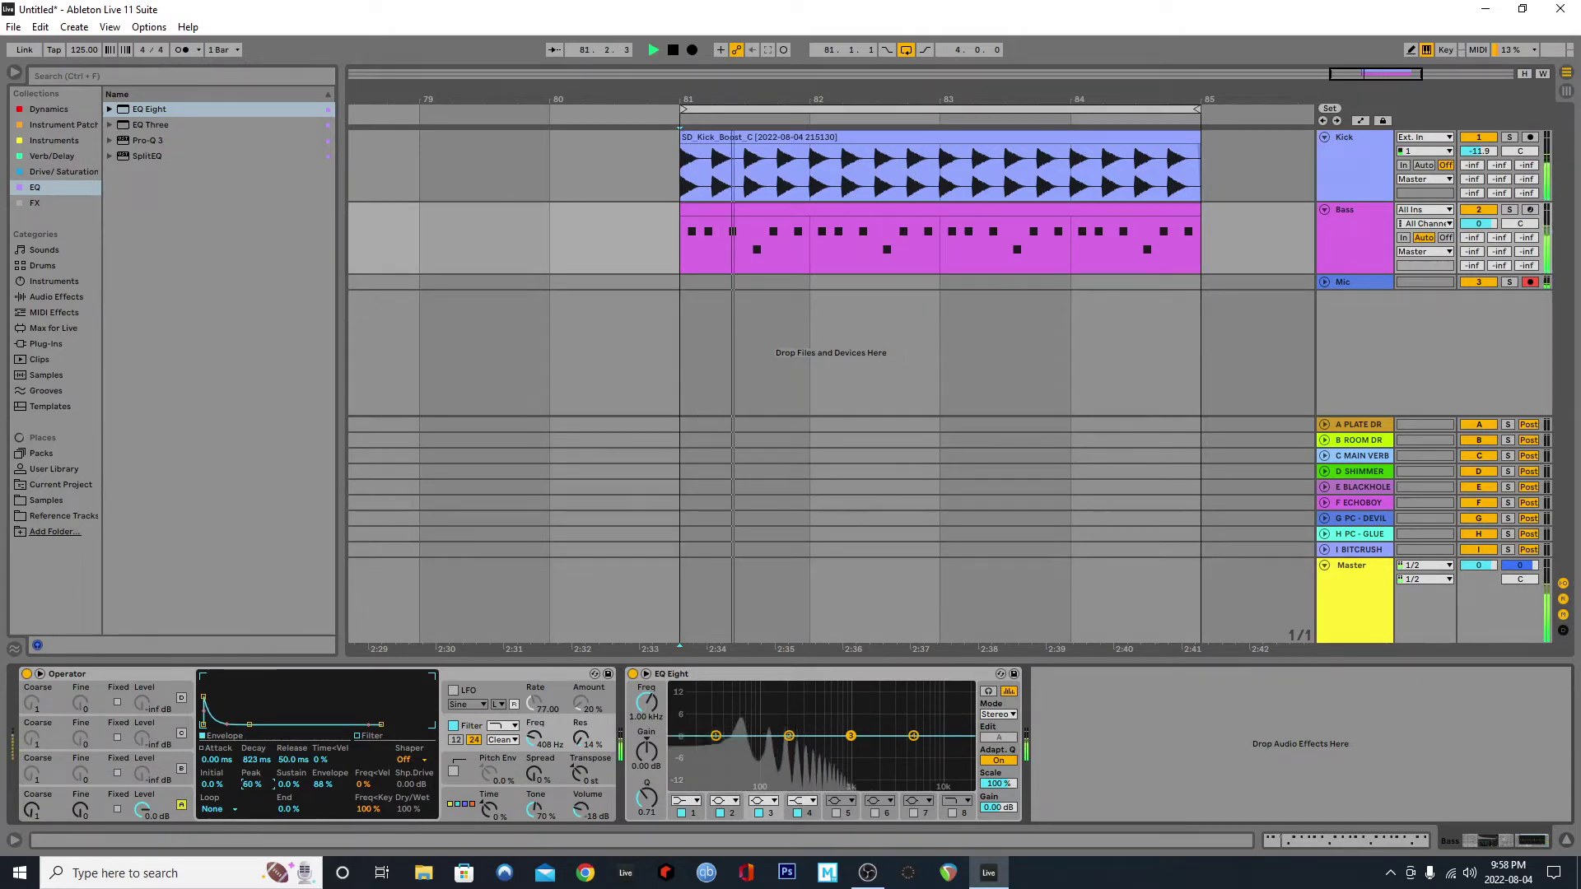
{"action": "left_click_drag", "start_coordinate": [260, 786], "coordinate": [251, 781]}
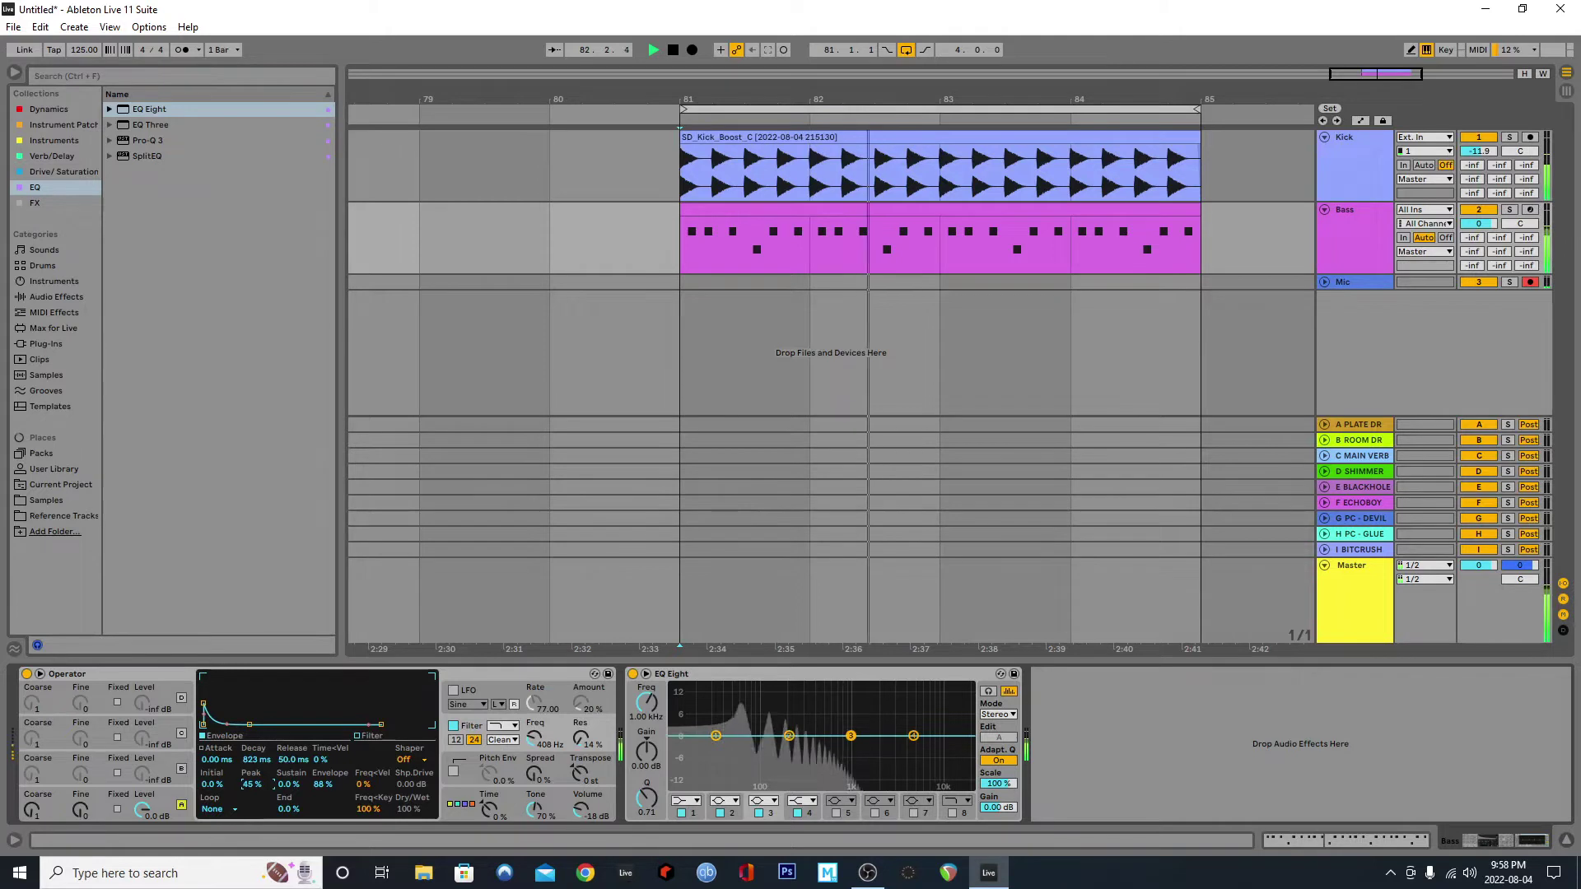
{"action": "key", "text": "space"}
{"action": "key", "text": "space"}
{"action": "left_click", "coordinate": [1376, 246]}
{"action": "key", "text": "space"}
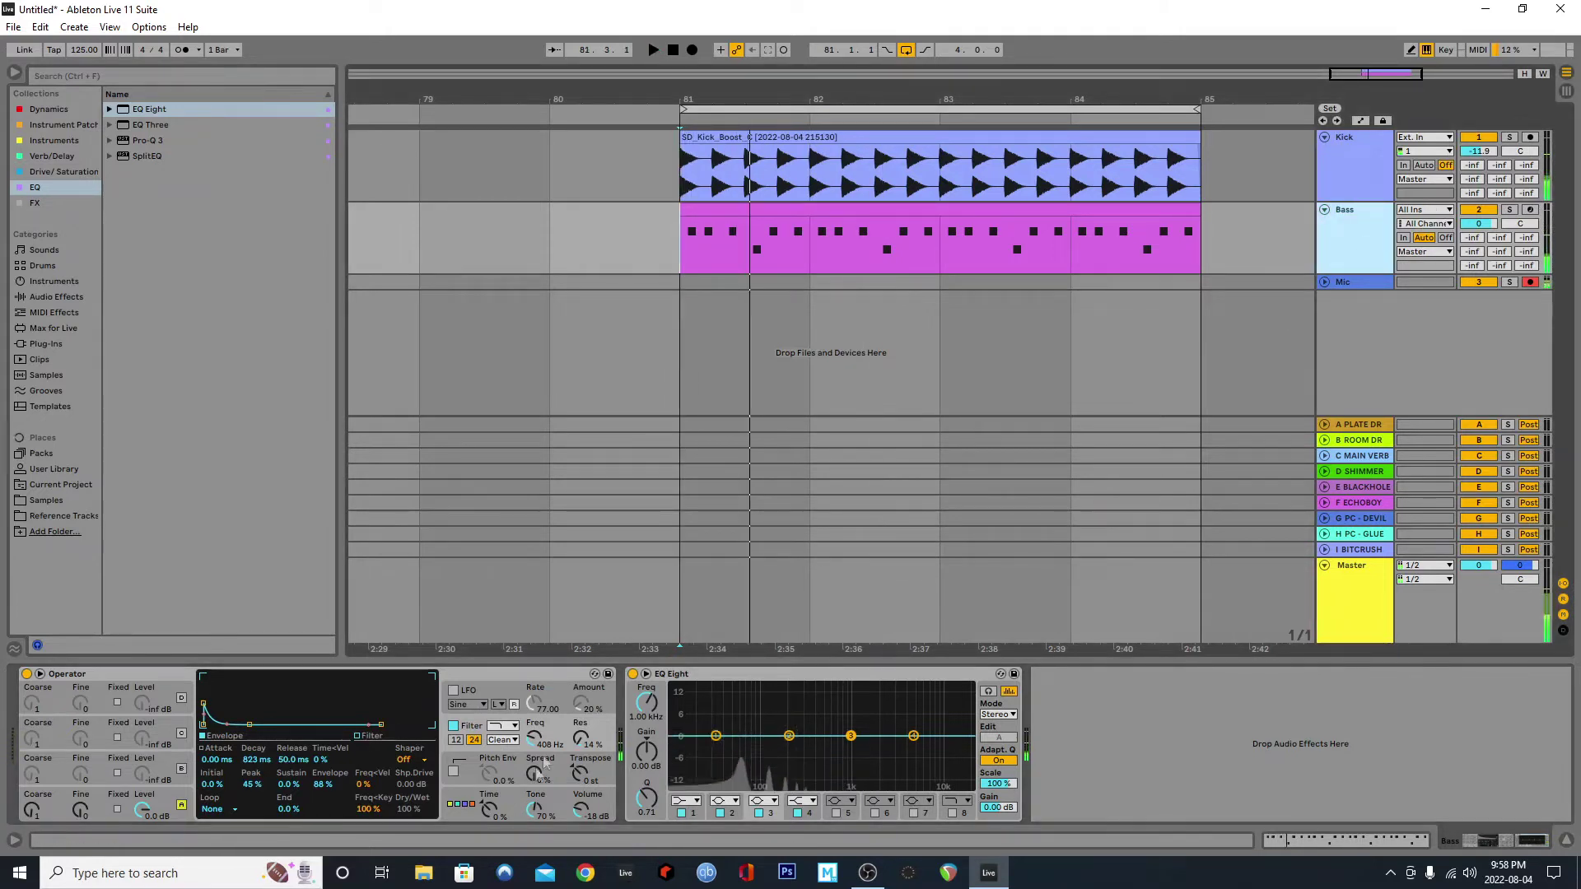
Step: Check oscillator A's envelope, enable oscillator B and set its waveform to Noise White
{"action": "left_click", "coordinate": [168, 802]}
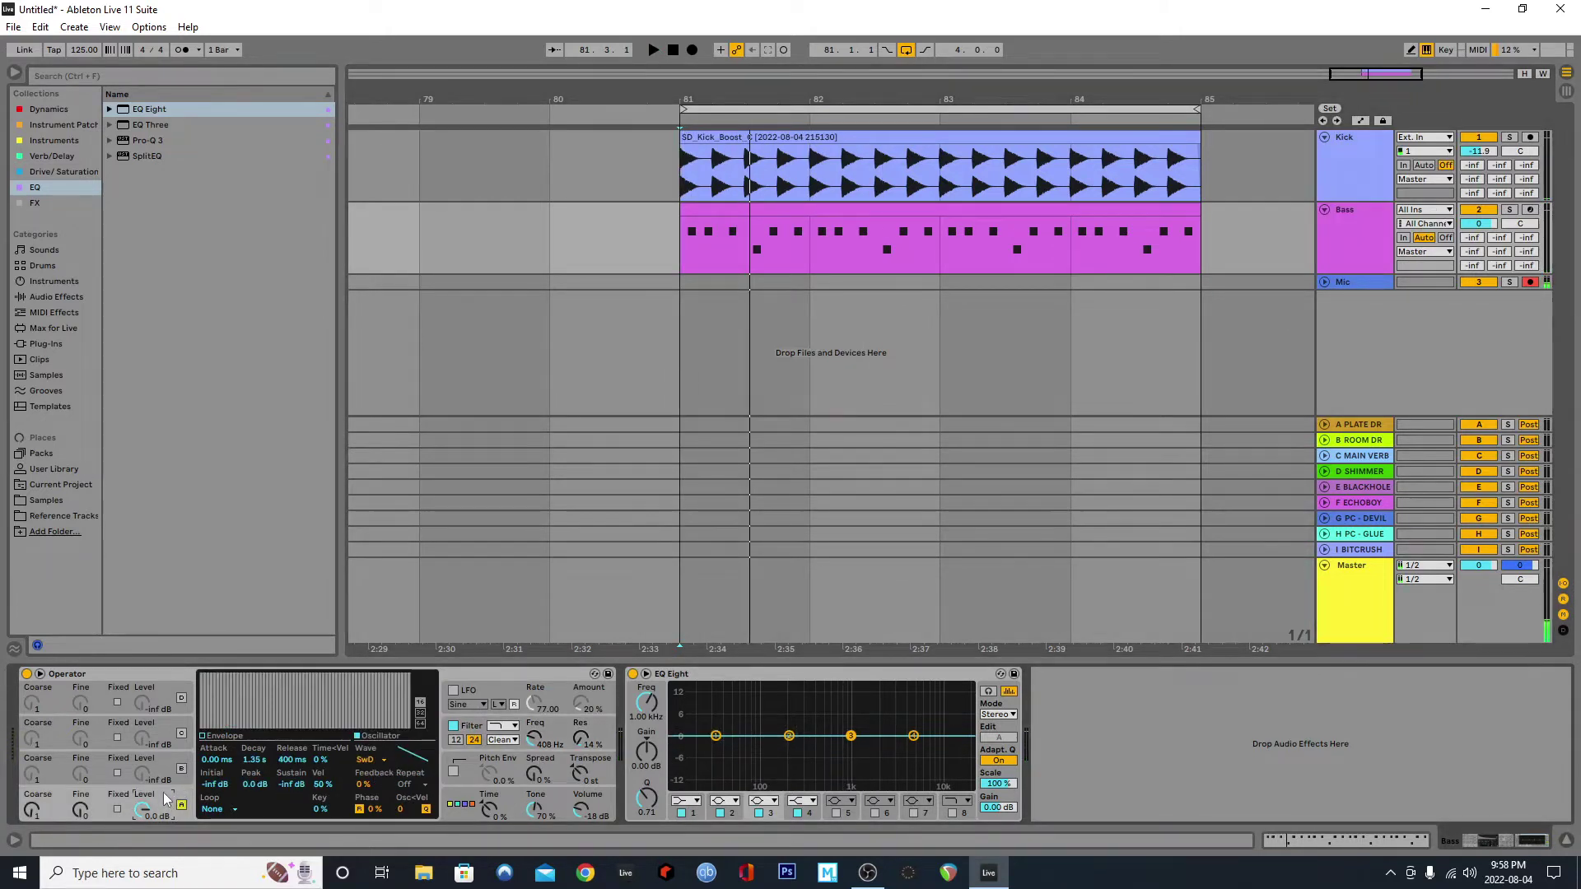
{"action": "left_click", "coordinate": [206, 738]}
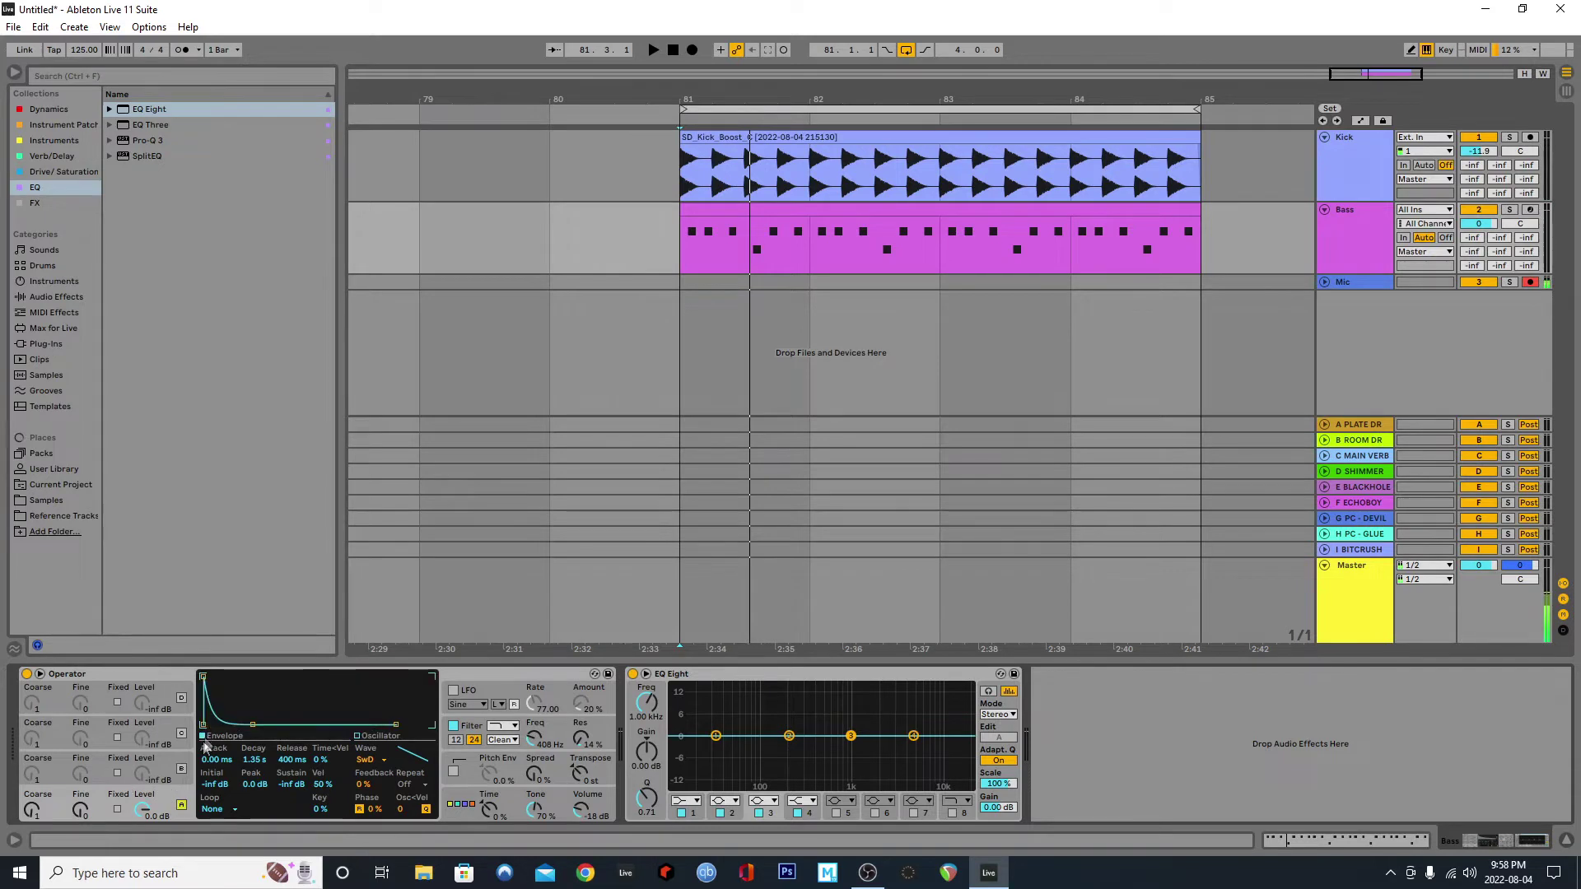
{"action": "left_click", "coordinate": [128, 769]}
{"action": "left_click", "coordinate": [185, 769]}
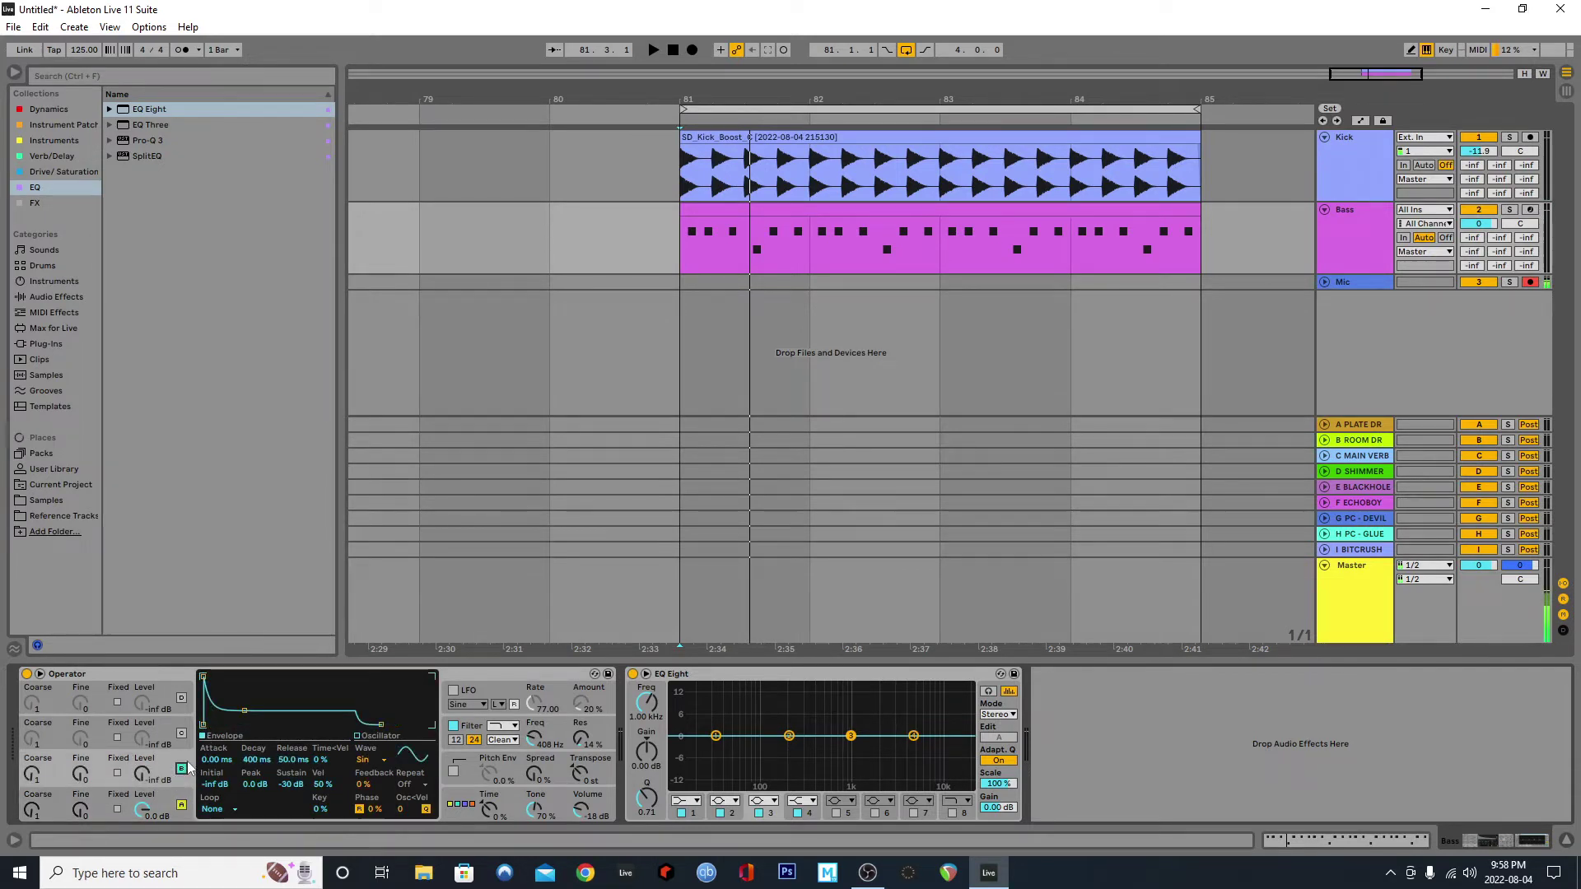
{"action": "left_click", "coordinate": [384, 760]}
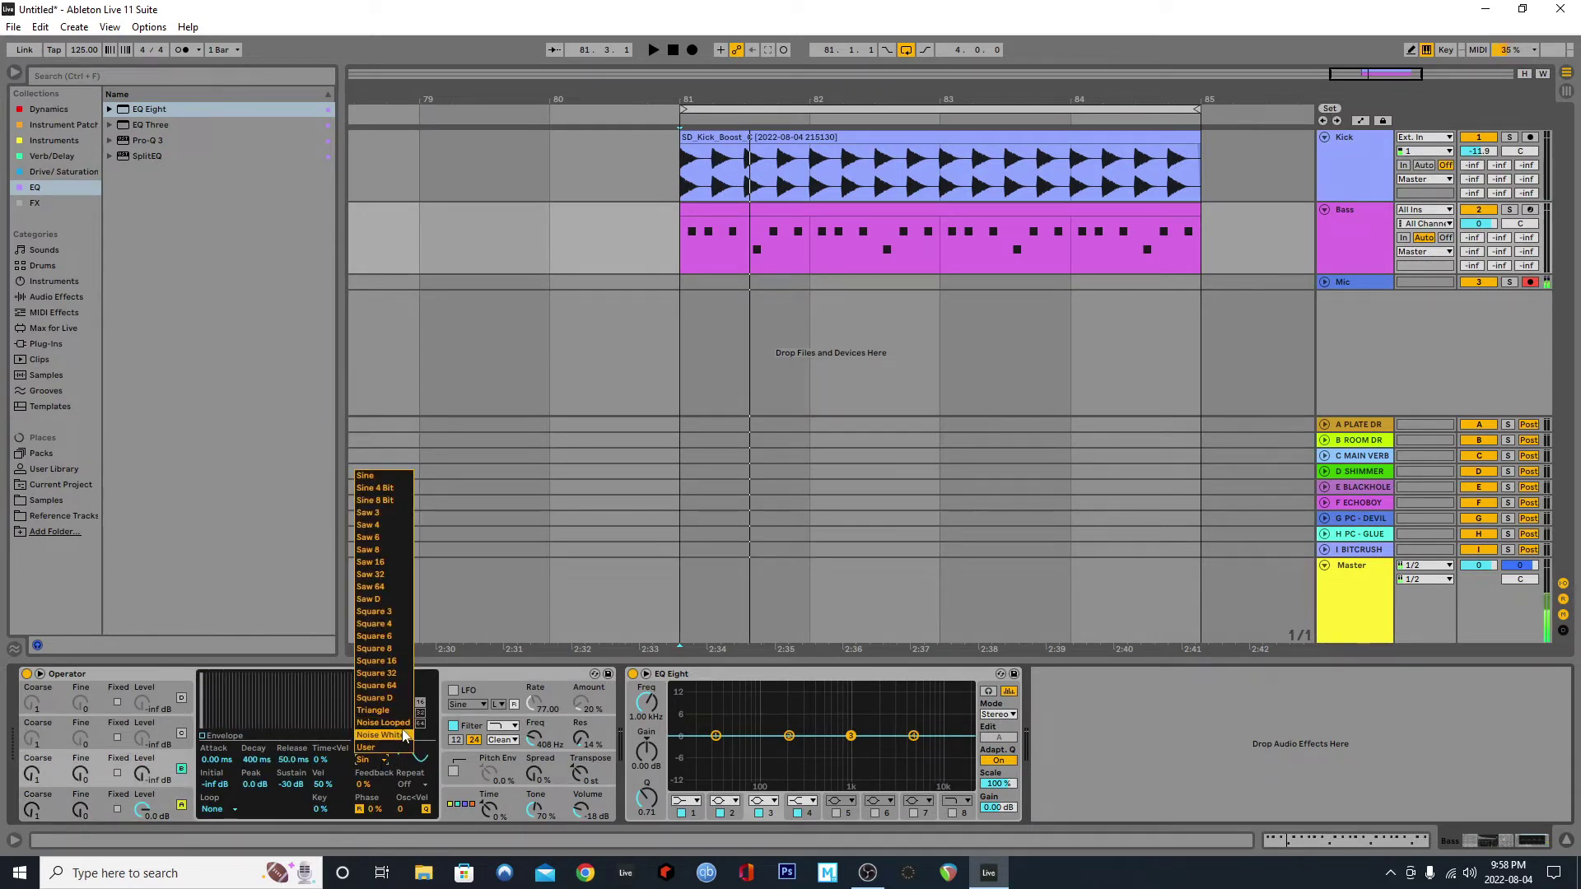
{"action": "left_click", "coordinate": [403, 735]}
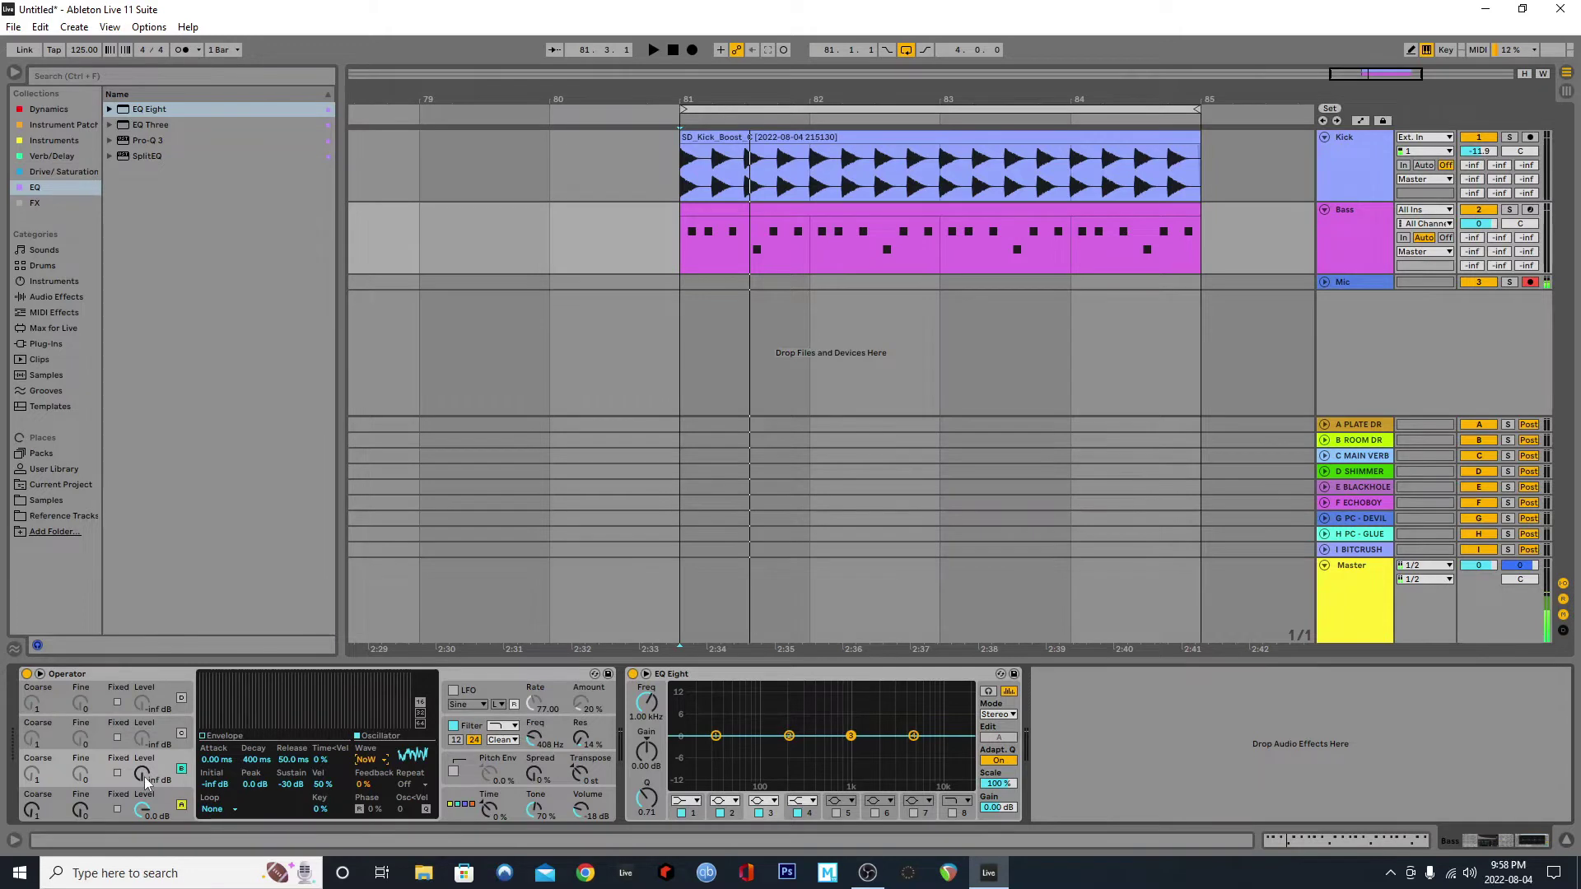
Step: Raise oscillator B's level to -11 dB and audition the filter cutoff with the noise, ending at 380 Hz
{"action": "key", "text": "space"}
{"action": "key", "text": "space"}
{"action": "left_click_drag", "start_coordinate": [534, 742], "coordinate": [534, 671]}
{"action": "key", "text": "space"}
{"action": "mouse_move", "coordinate": [143, 773]}
{"action": "left_mouse_down"}
{"action": "mouse_move", "coordinate": [143, 807]}
{"action": "mouse_move", "coordinate": [143, 780]}
{"action": "left_mouse_up"}
{"action": "key", "text": "space"}
{"action": "key", "text": "space"}
{"action": "left_click_drag", "start_coordinate": [537, 739], "coordinate": [537, 798]}
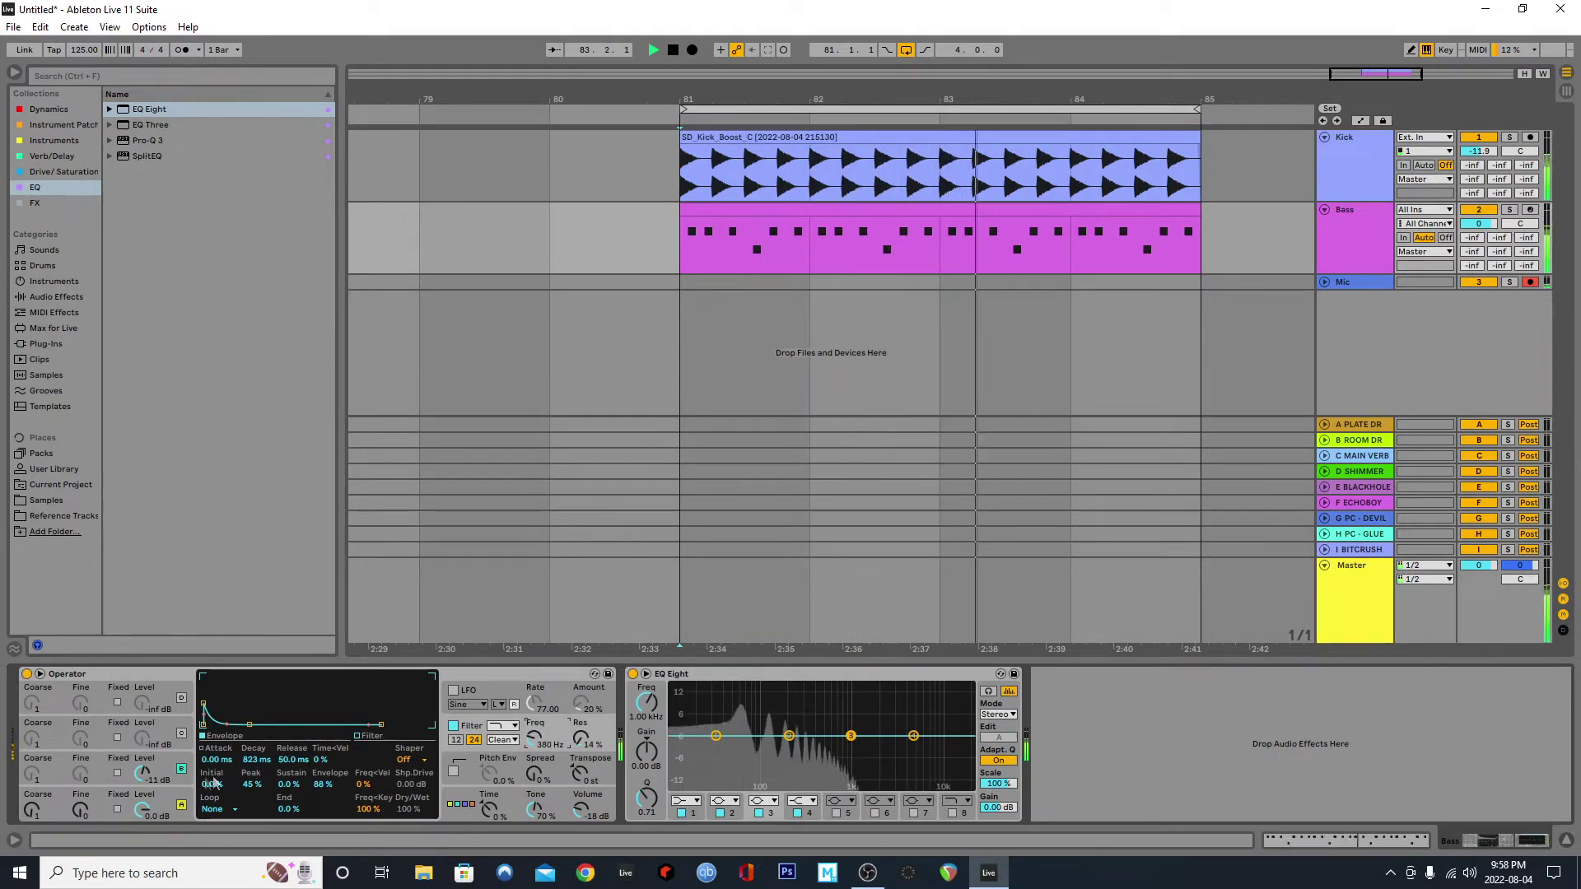
Step: Lower oscillator B's noise level to -15 dB during playback
{"action": "left_click", "coordinate": [145, 776]}
{"action": "left_click_drag", "start_coordinate": [145, 776], "coordinate": [145, 786]}
{"action": "key", "text": "space"}
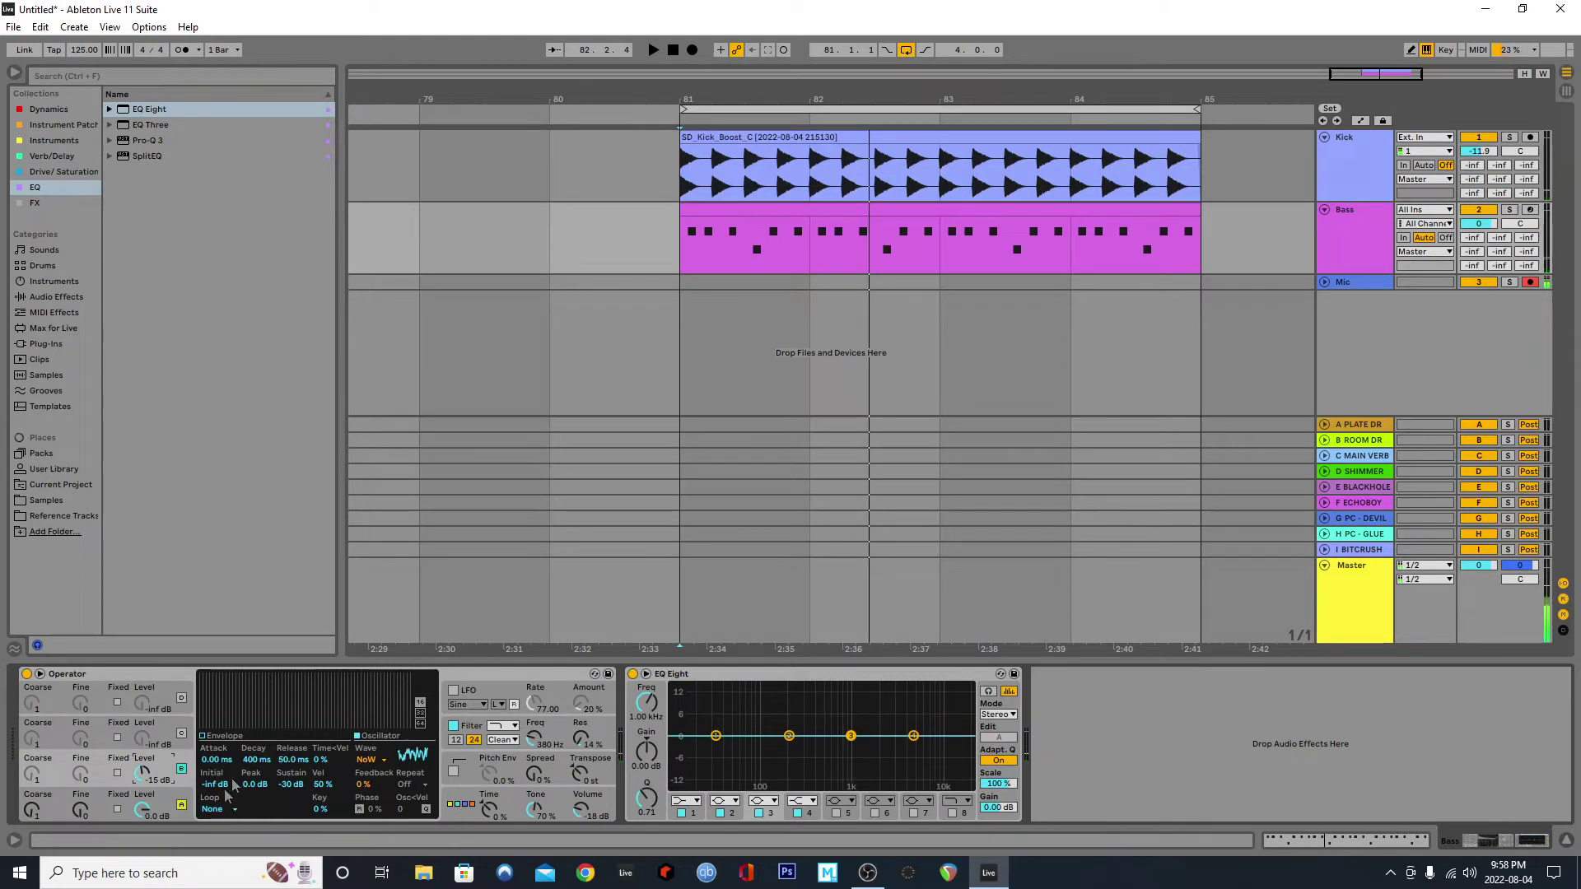
Step: Enable Operator's pitch envelope and try out its amount during playback
{"action": "left_click", "coordinate": [140, 800]}
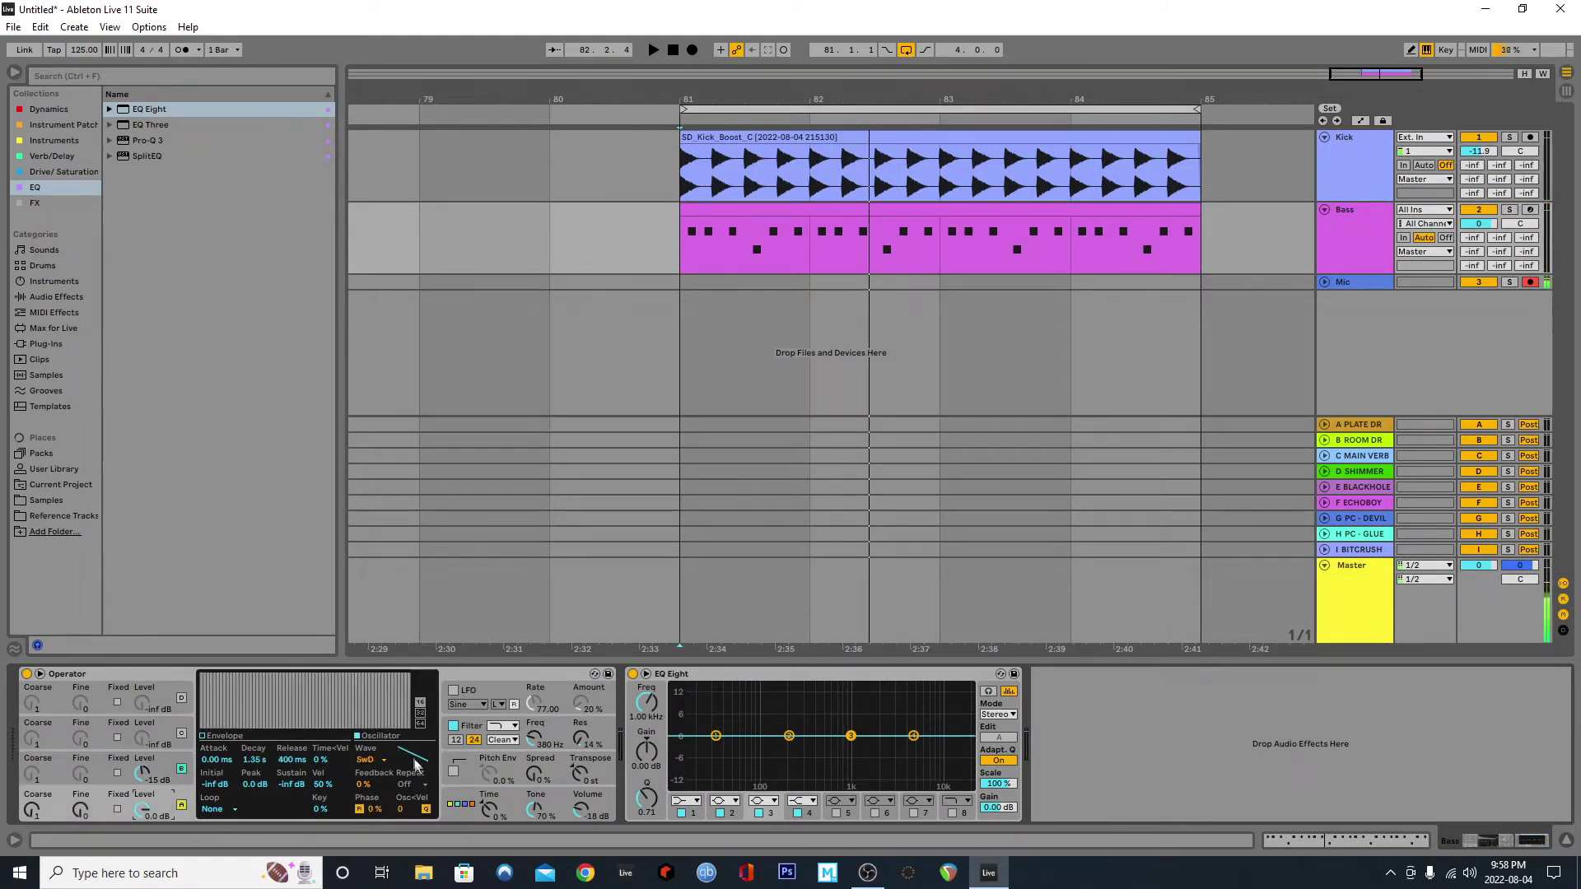
{"action": "left_click", "coordinate": [453, 772]}
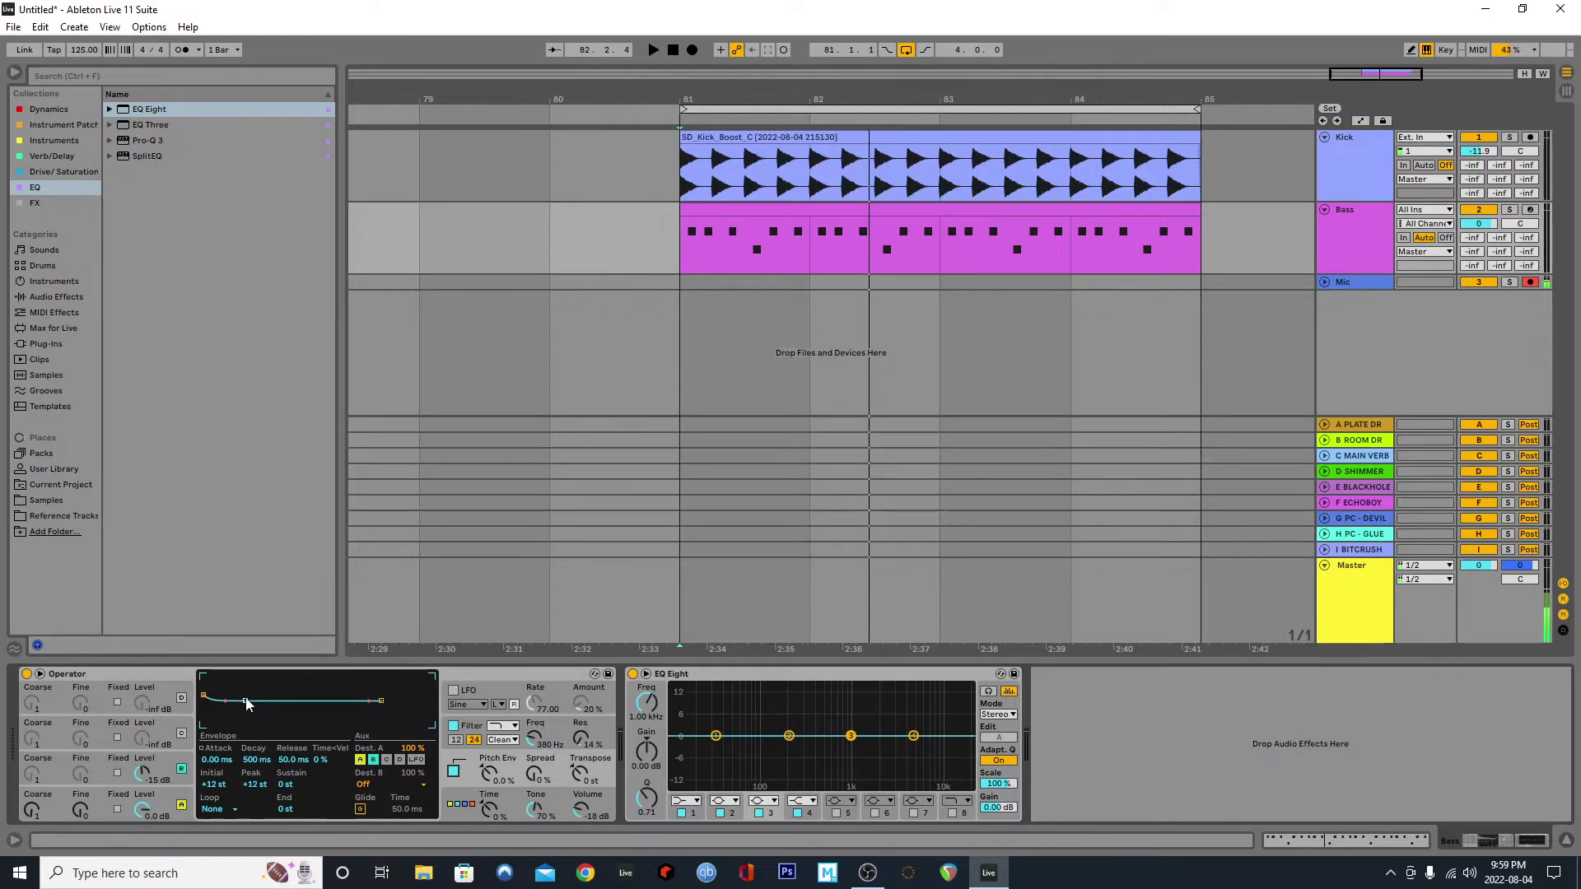
{"action": "key", "text": "space"}
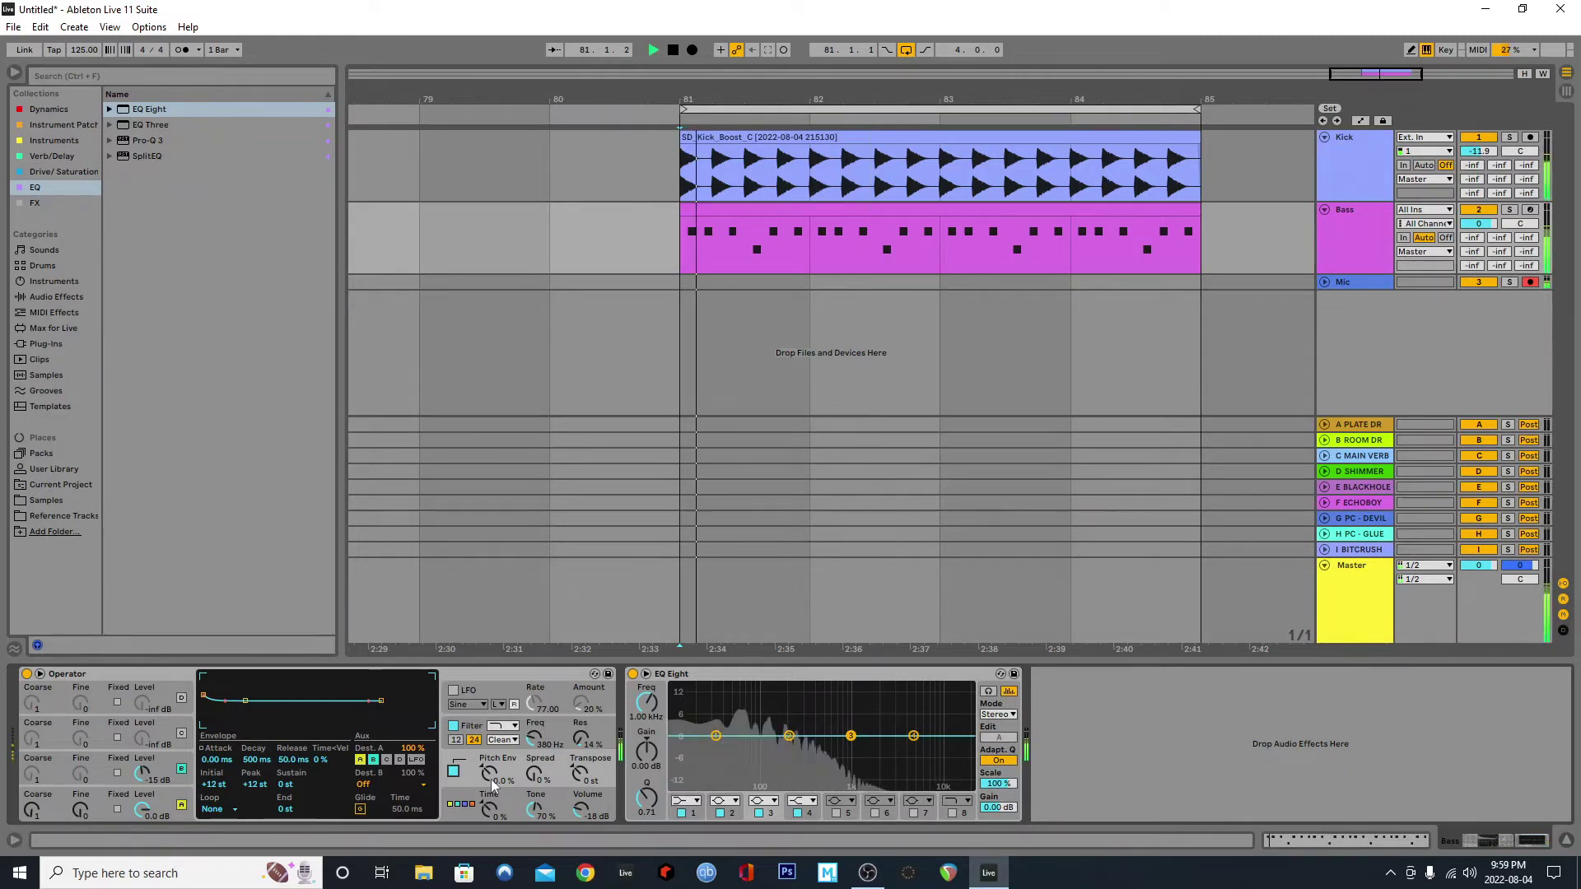
{"action": "left_click_drag", "start_coordinate": [488, 774], "coordinate": [488, 768]}
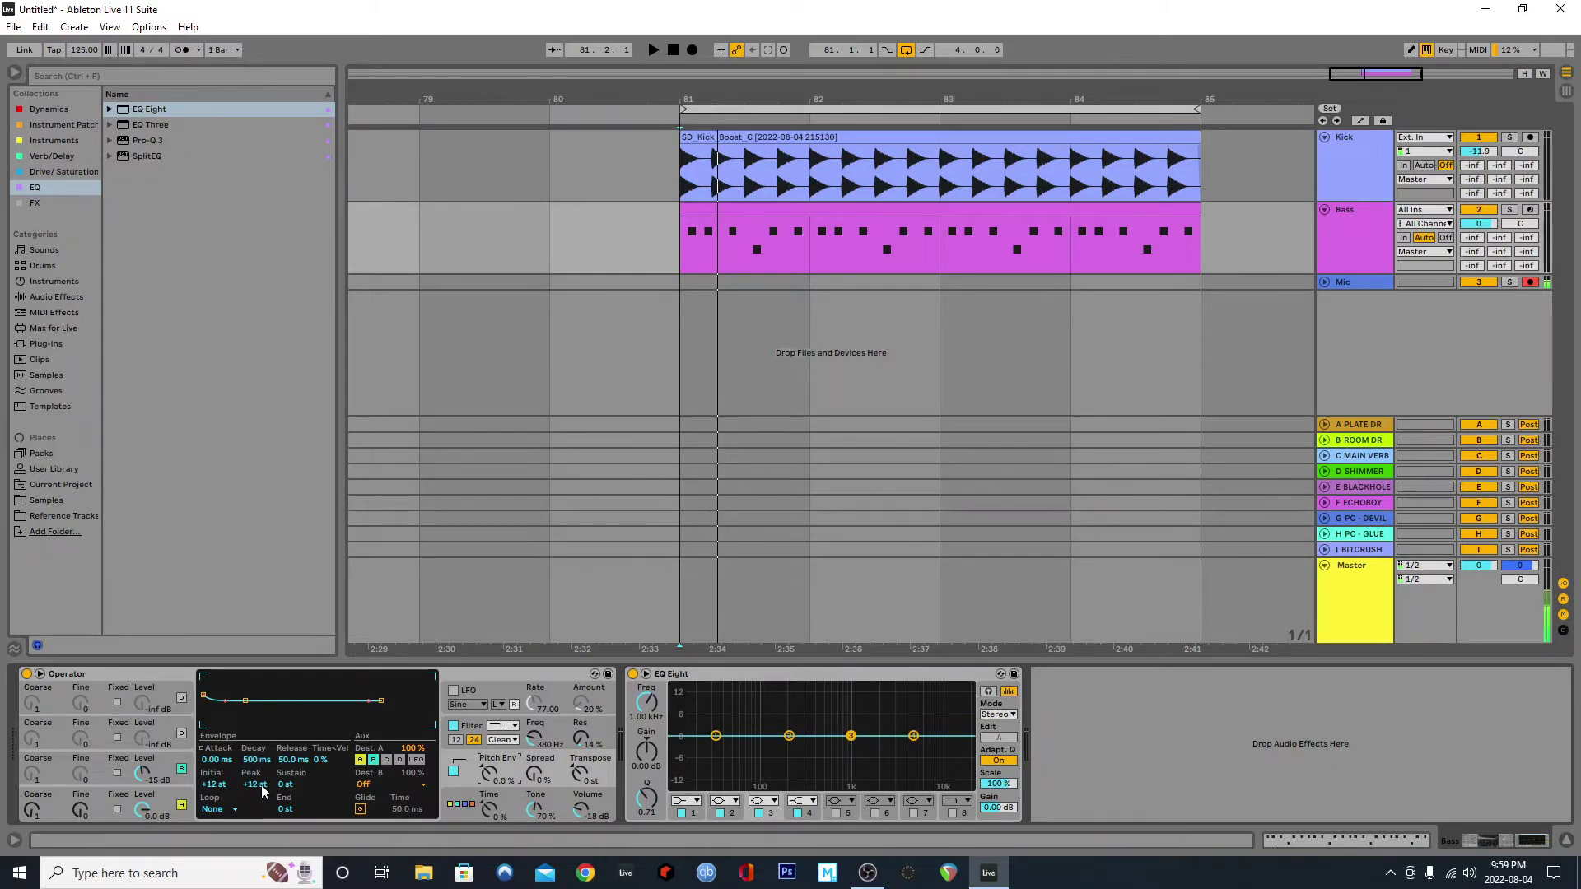
Step: Look at the notes in the bass MIDI clip and return to the Bass track's devices
{"action": "double_click", "coordinate": [789, 235]}
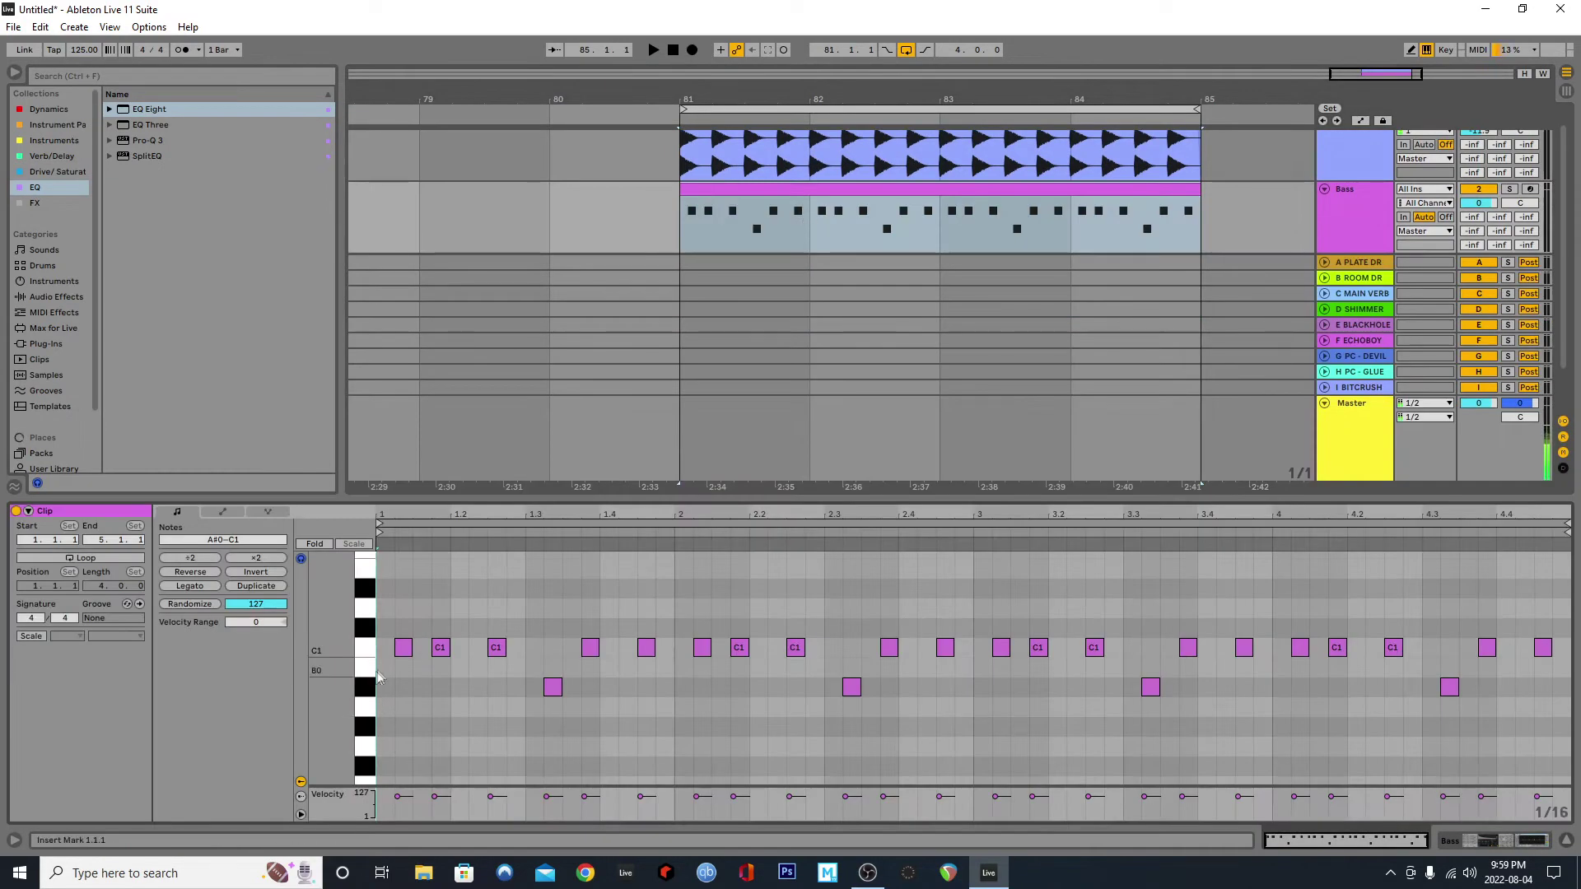
{"action": "left_click", "coordinate": [1567, 844]}
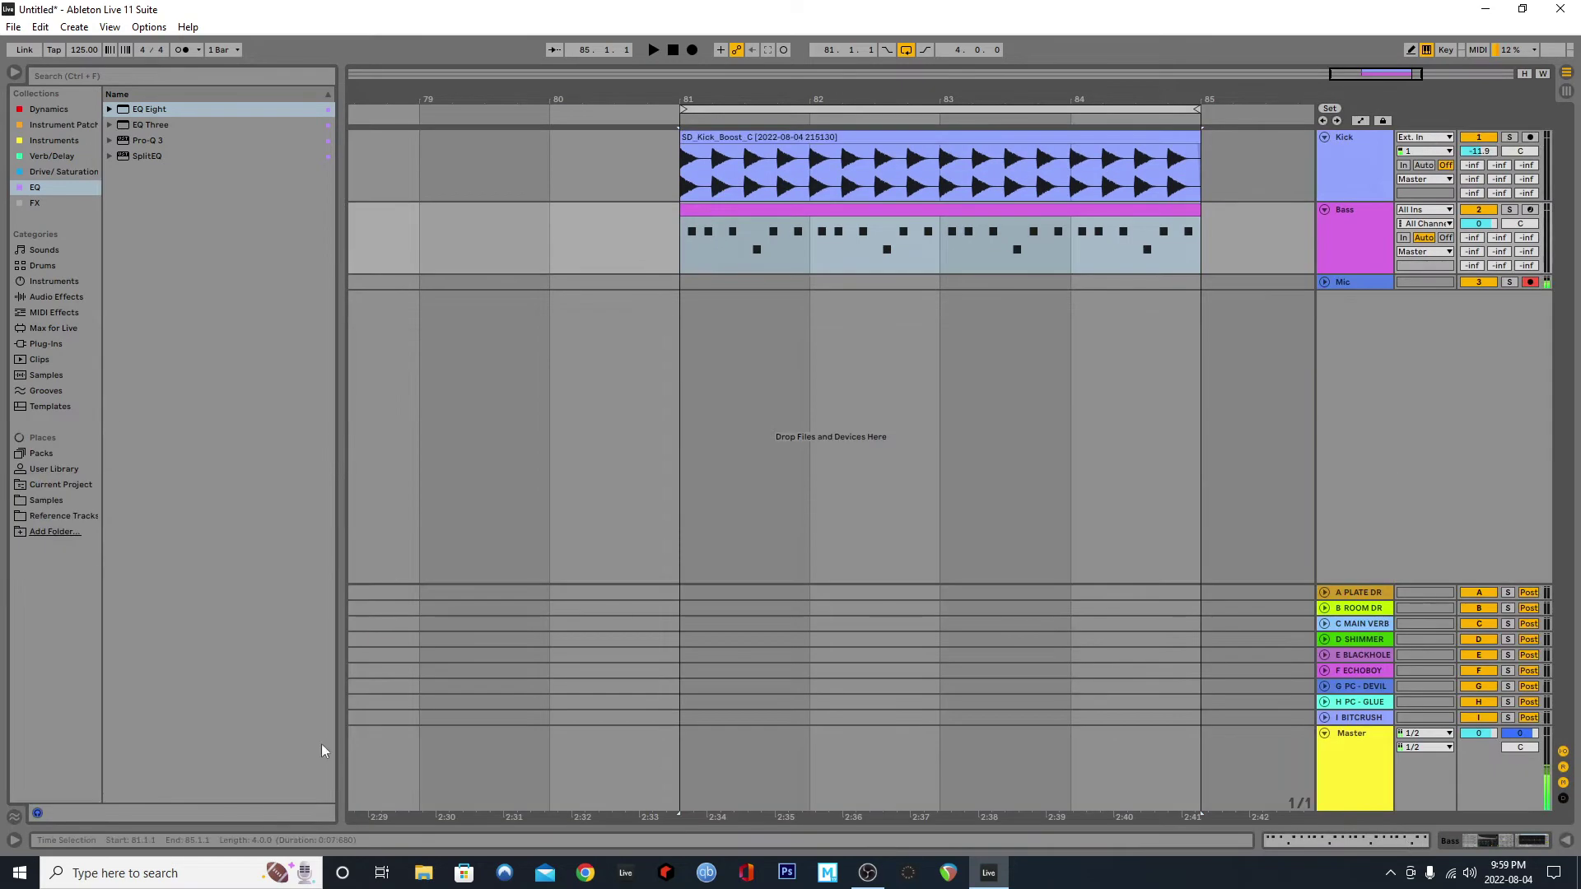
{"action": "double_click", "coordinate": [1355, 257]}
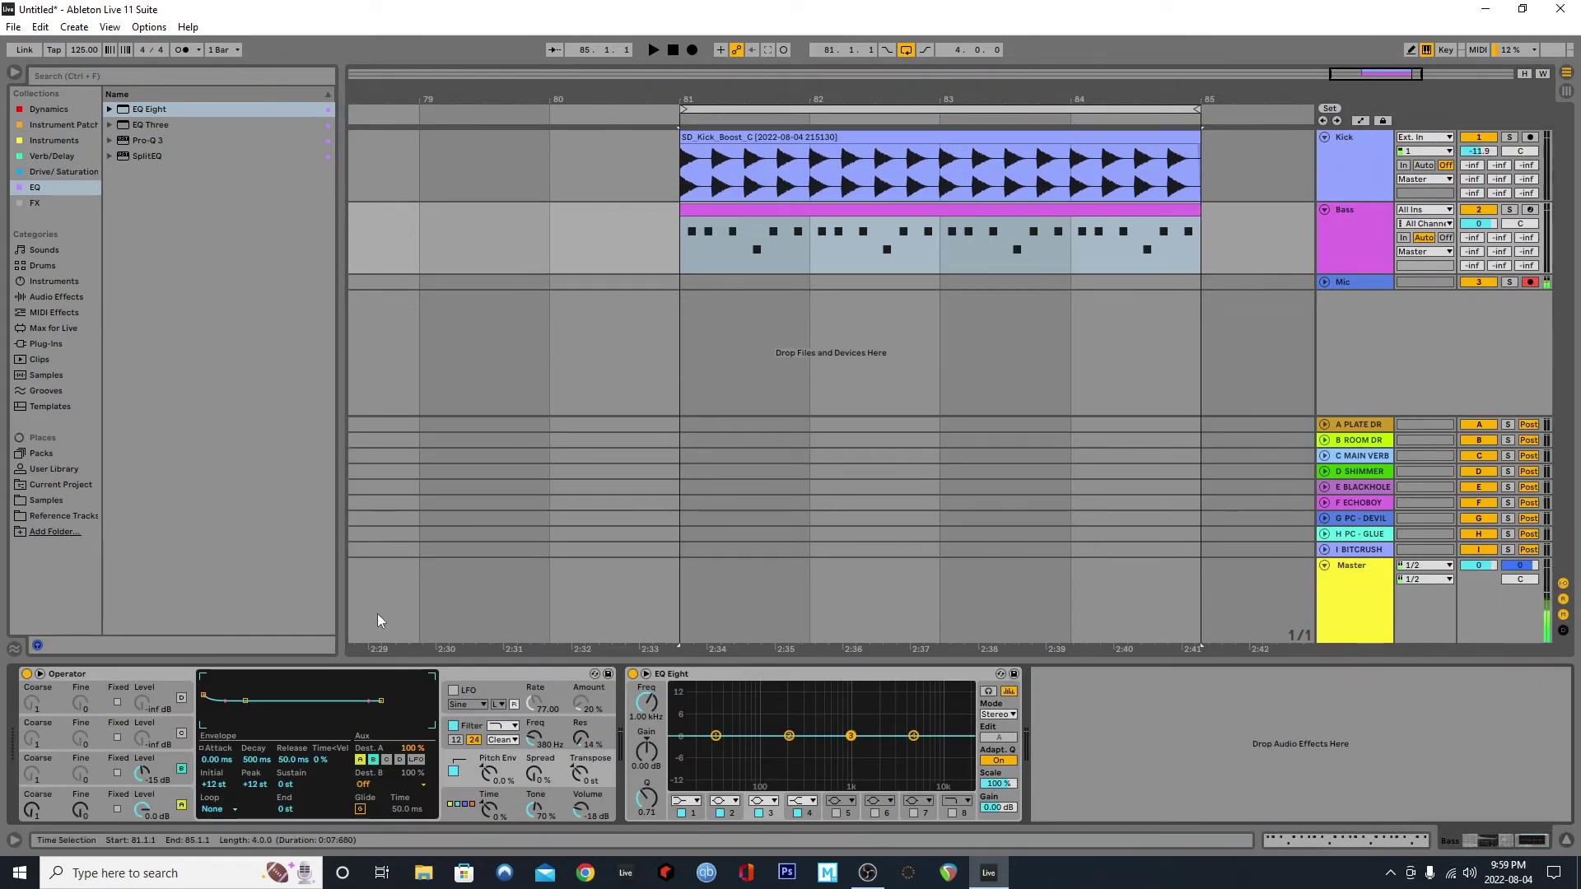
Step: Audition pitch envelope decay and amount values during playback, ending at 64.1 ms decay and 33% amount
{"action": "key", "text": "space"}
{"action": "left_click_drag", "start_coordinate": [262, 762], "coordinate": [262, 823]}
{"action": "left_click_drag", "start_coordinate": [490, 773], "coordinate": [490, 753]}
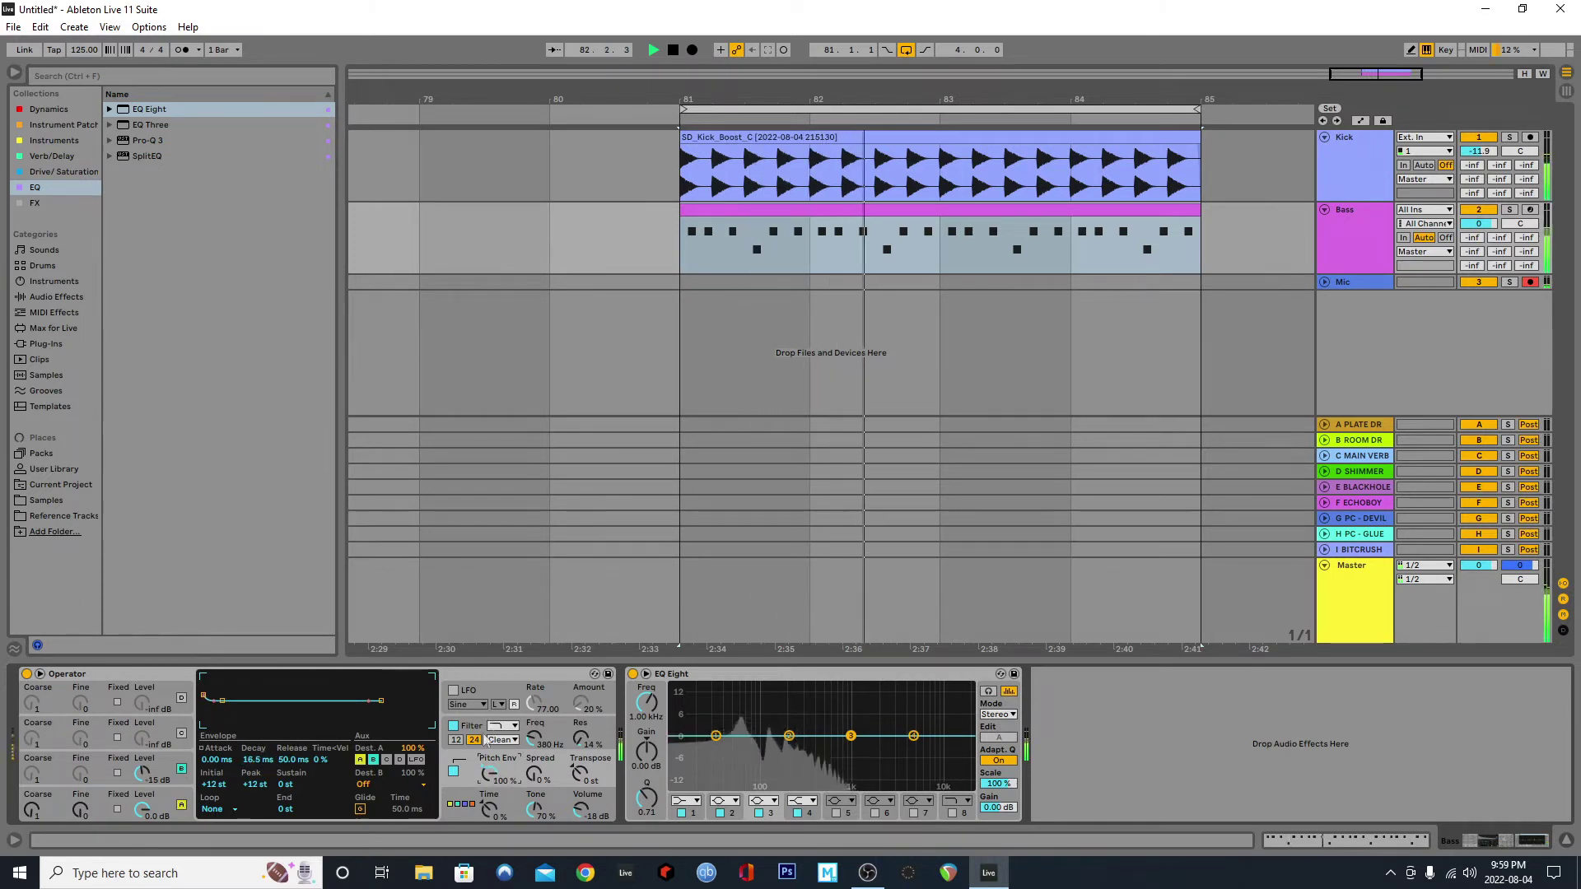
{"action": "mouse_move", "coordinate": [255, 759]}
{"action": "left_mouse_down"}
{"action": "mouse_move", "coordinate": [255, 695]}
{"action": "mouse_move", "coordinate": [263, 814]}
{"action": "mouse_move", "coordinate": [271, 764]}
{"action": "left_mouse_up"}
{"action": "key", "text": "space"}
{"action": "key", "text": "space"}
{"action": "left_click_drag", "start_coordinate": [489, 772], "coordinate": [489, 827]}
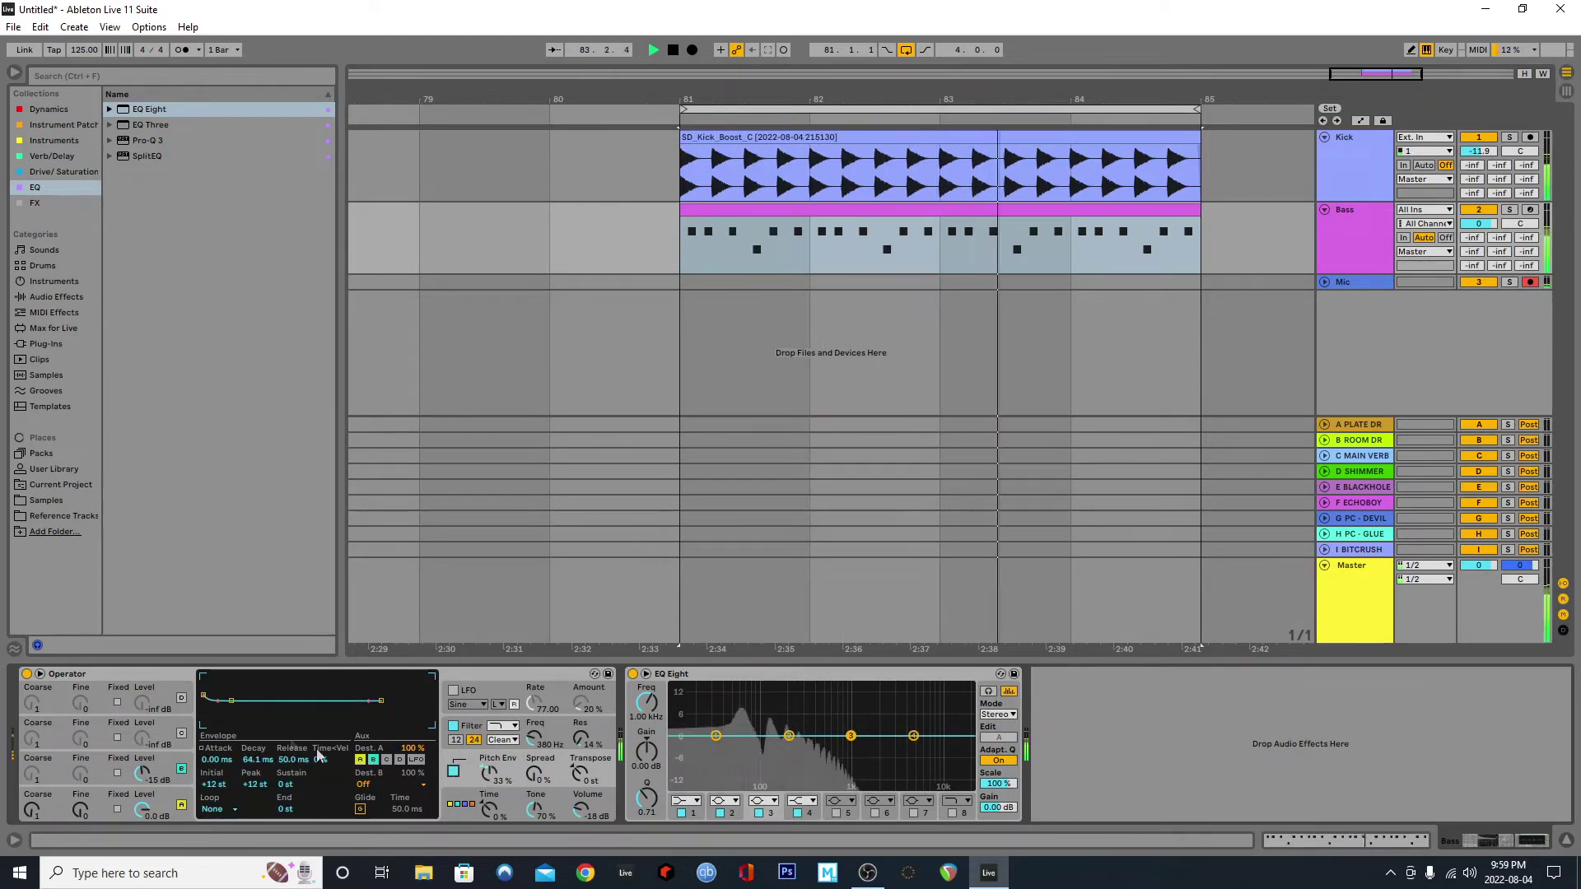
Step: Set the pitch envelope to 39.3 ms decay, +24 st peak and 21% amount
{"action": "left_click_drag", "start_coordinate": [261, 762], "coordinate": [258, 789]}
{"action": "key", "text": "space"}
{"action": "key", "text": "space"}
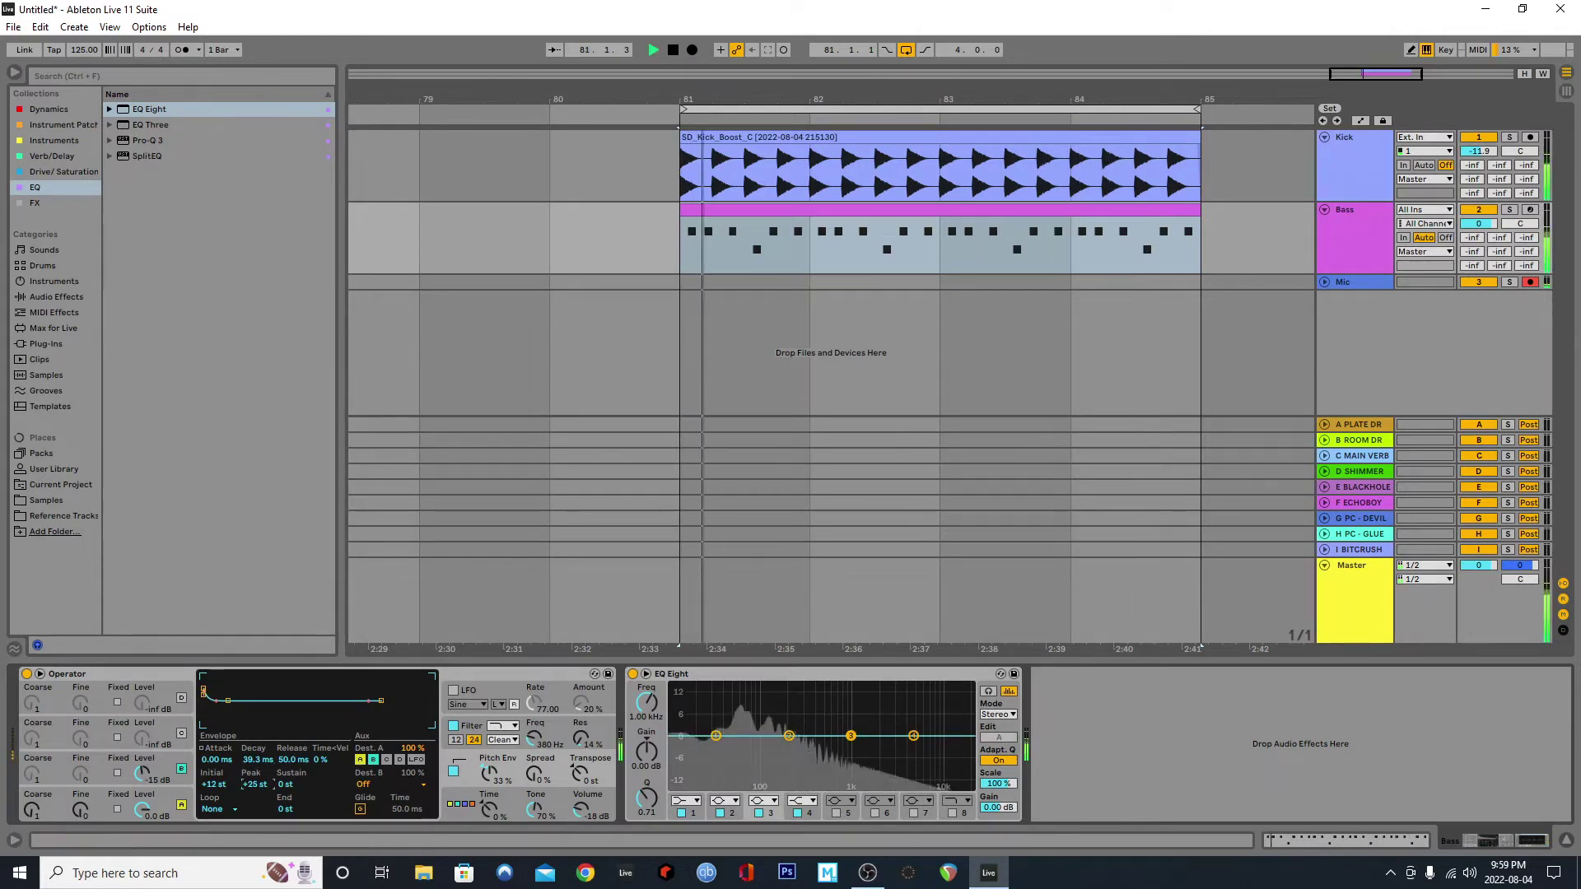
{"action": "key", "text": "space"}
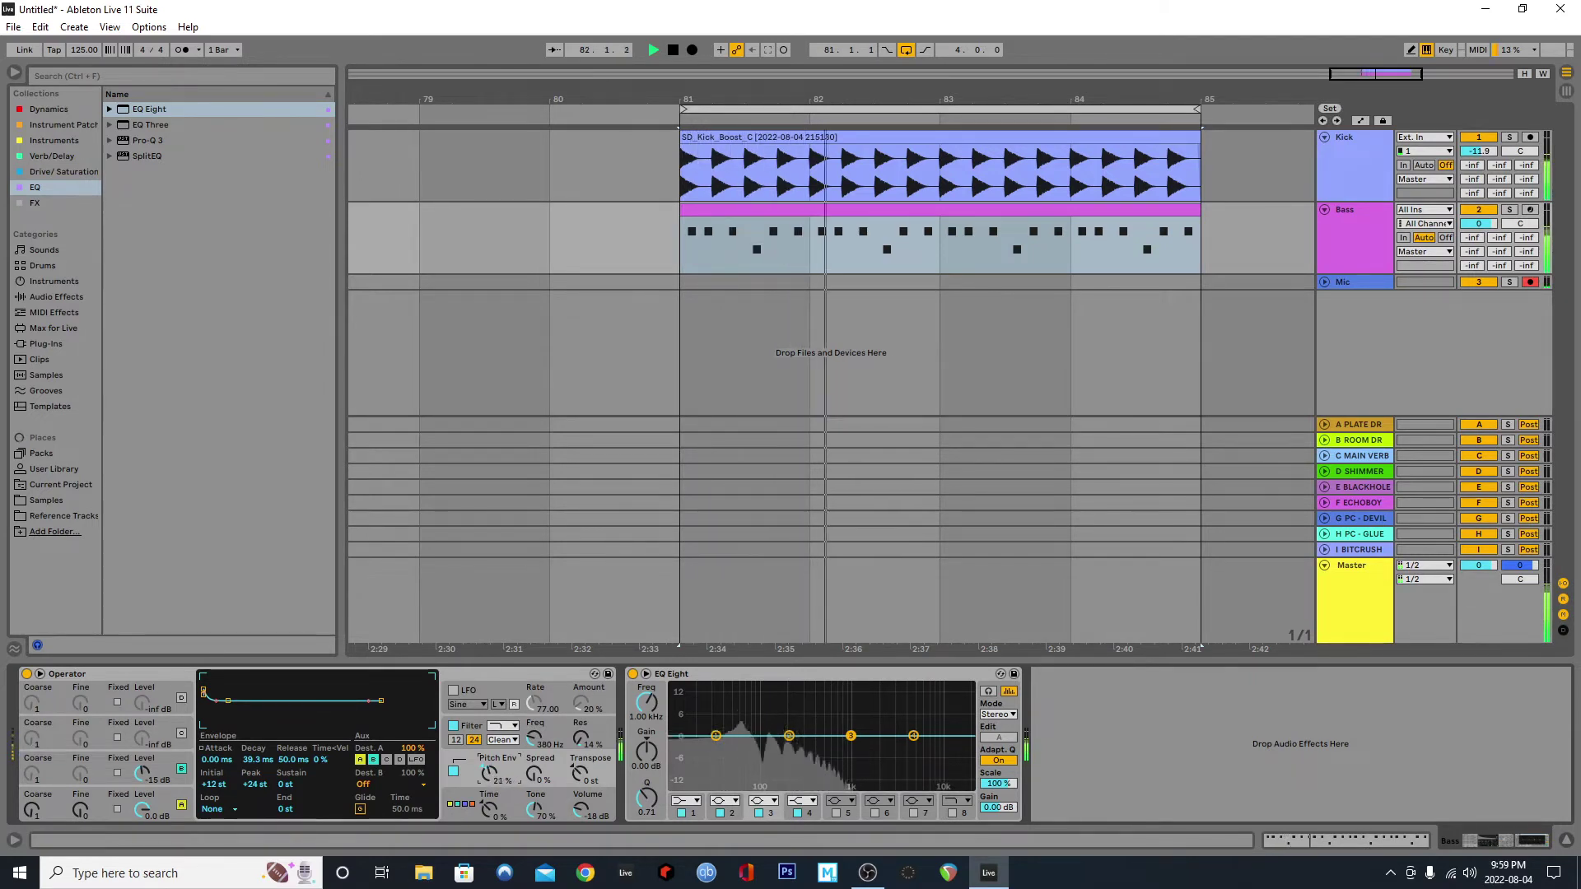
Step: Set the pitch envelope to 87.2 ms attack, 13.3 ms decay and 100% amount
{"action": "key", "text": "space"}
{"action": "left_click_drag", "start_coordinate": [258, 760], "coordinate": [258, 782]}
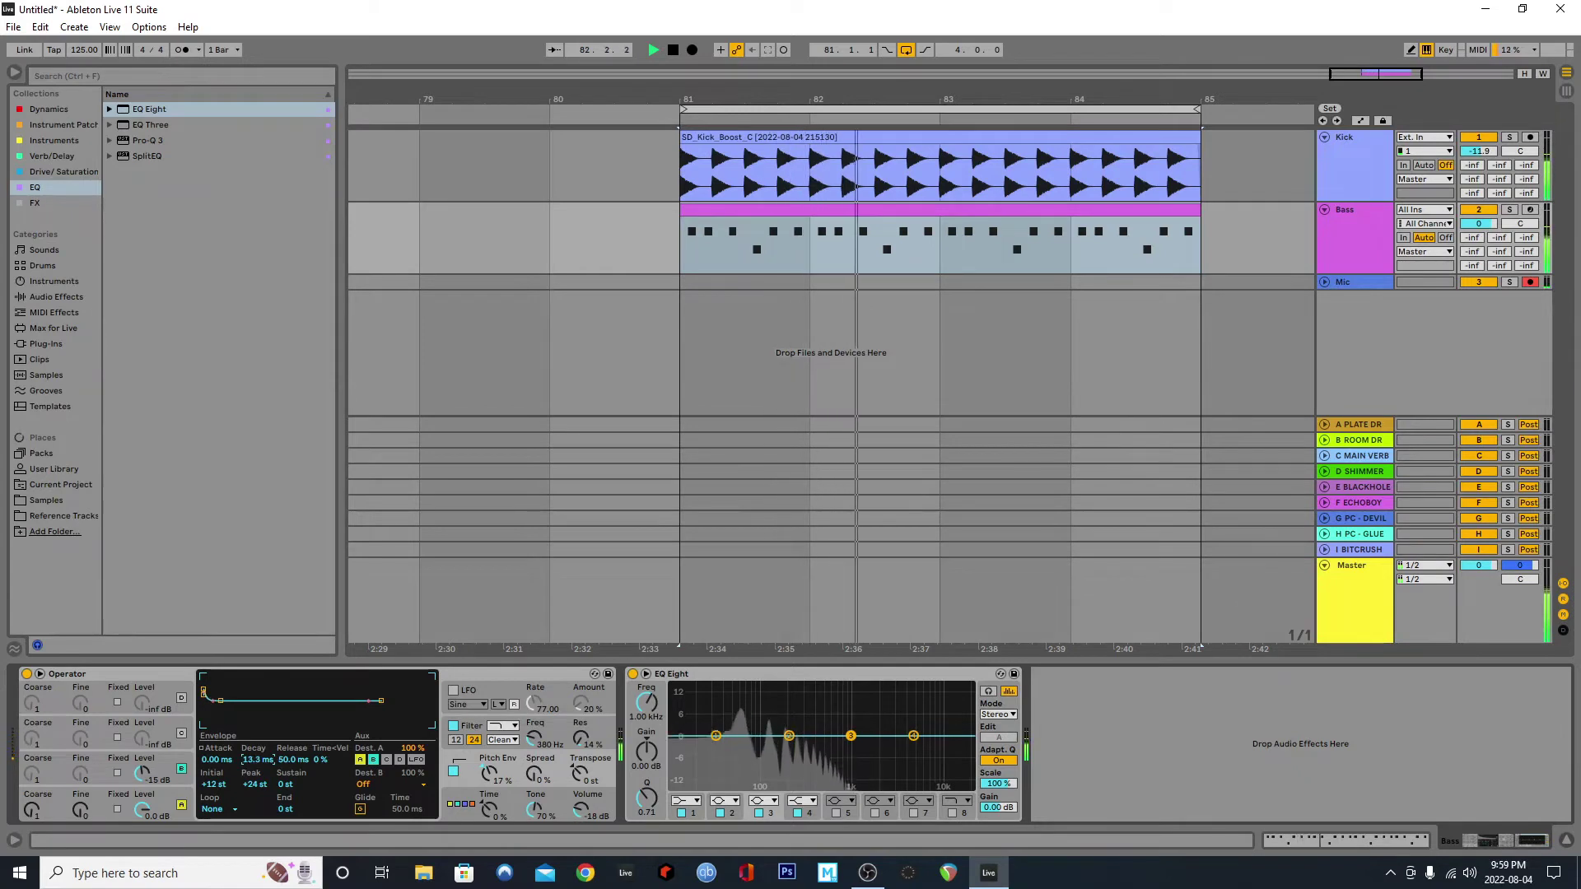
{"action": "key", "text": "space"}
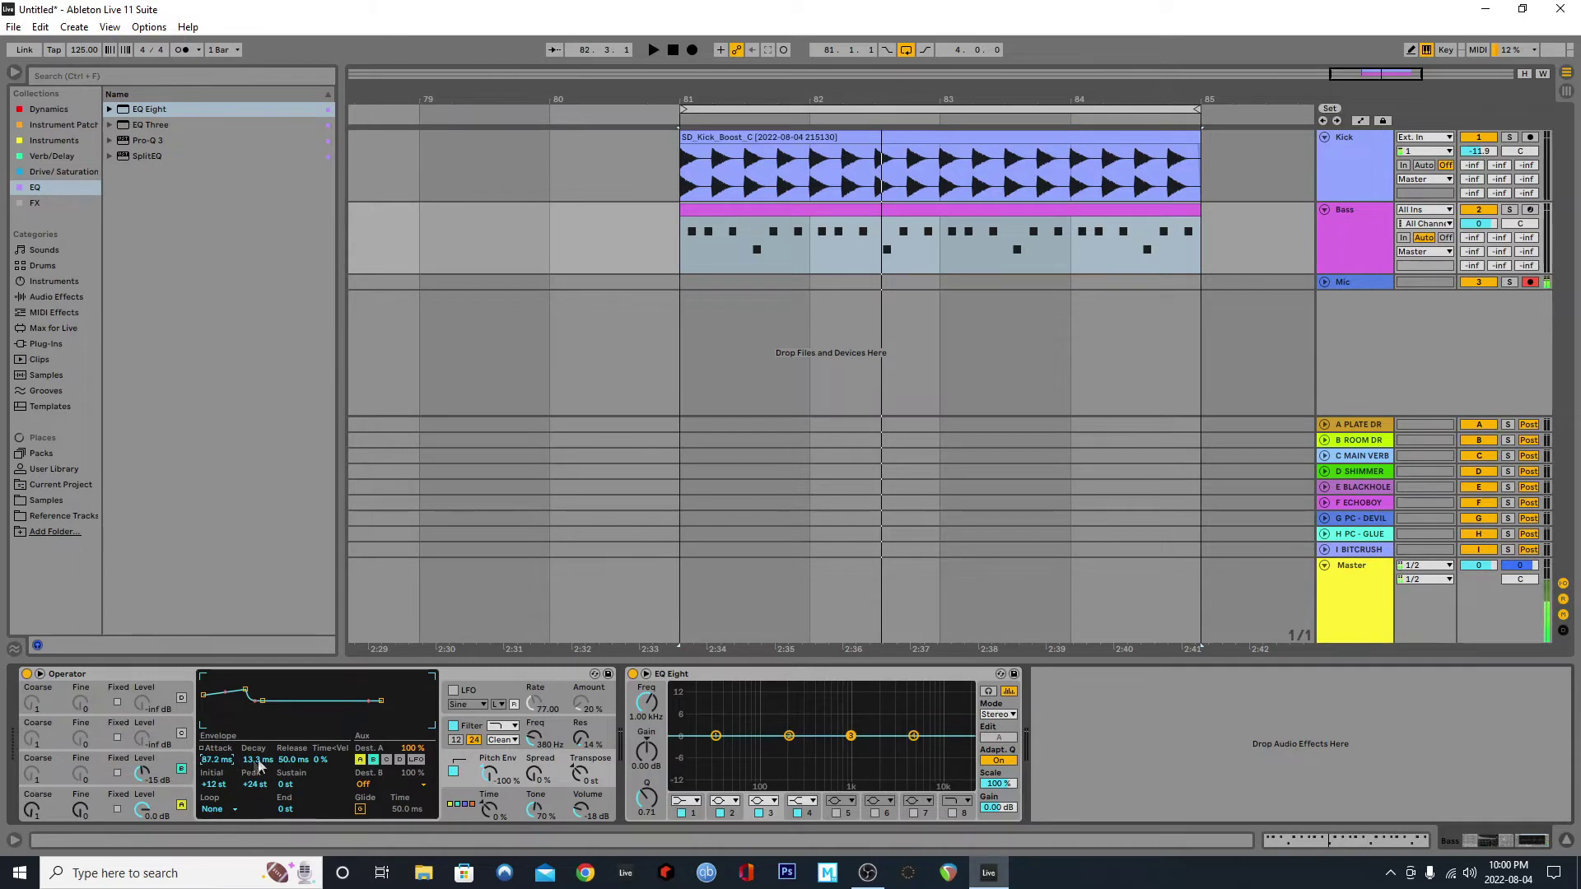
Step: Set the pitch envelope's decay to 146 ms while auditioning the loop
{"action": "key", "text": "space"}
{"action": "left_click_drag", "start_coordinate": [255, 763], "coordinate": [255, 823]}
{"action": "key", "text": "space"}
{"action": "key", "text": "space"}
{"action": "key", "text": "space"}
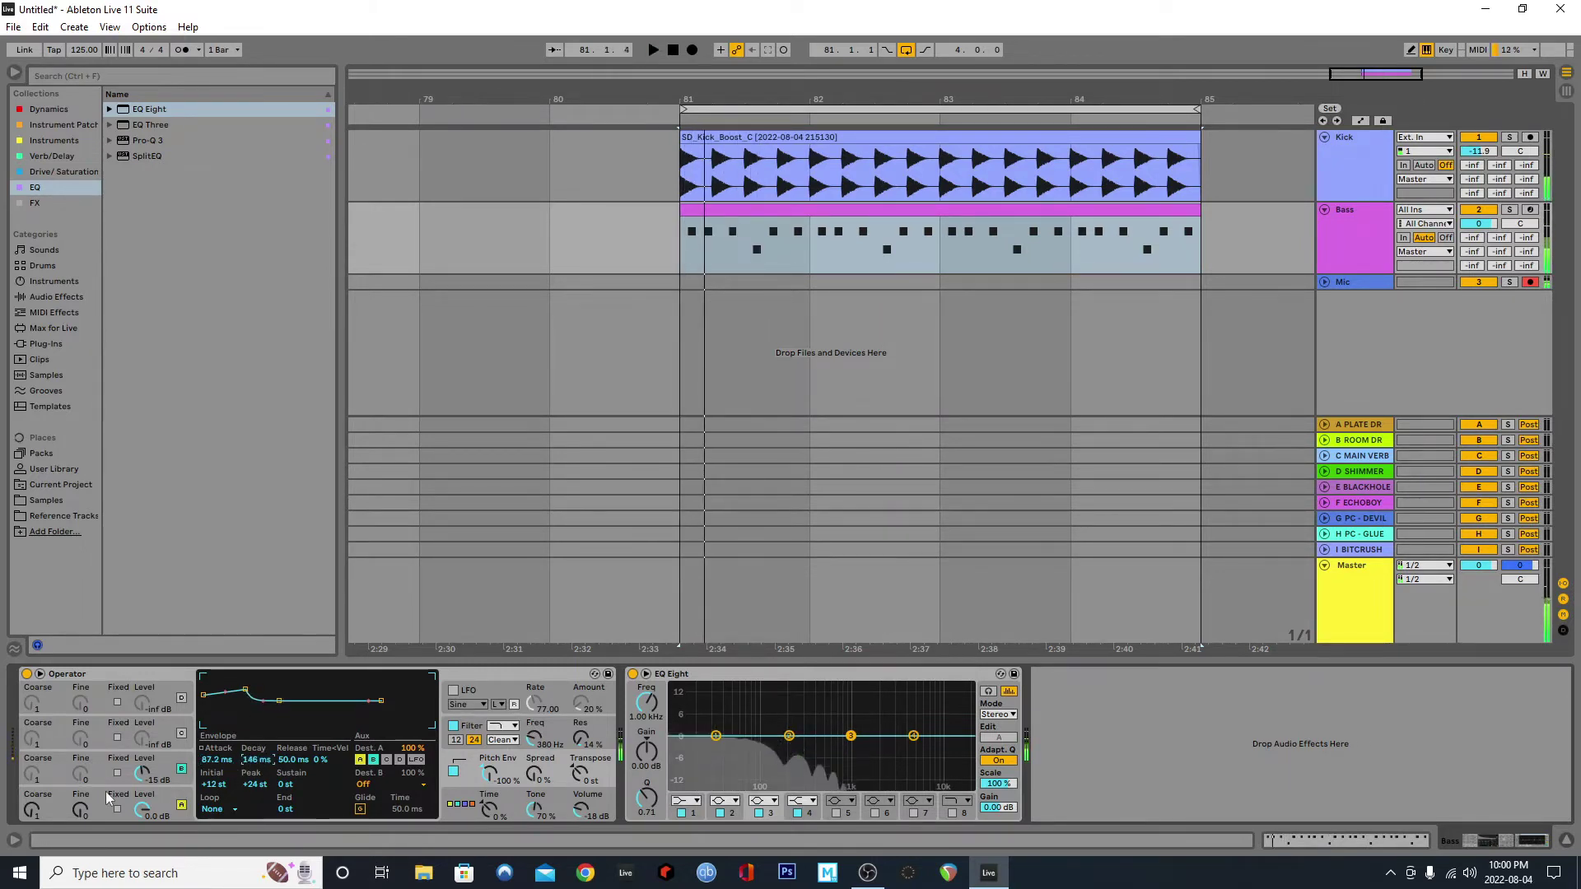
Step: Raise oscillator A's envelope decay to 60 s and play the loop
{"action": "left_click", "coordinate": [89, 800]}
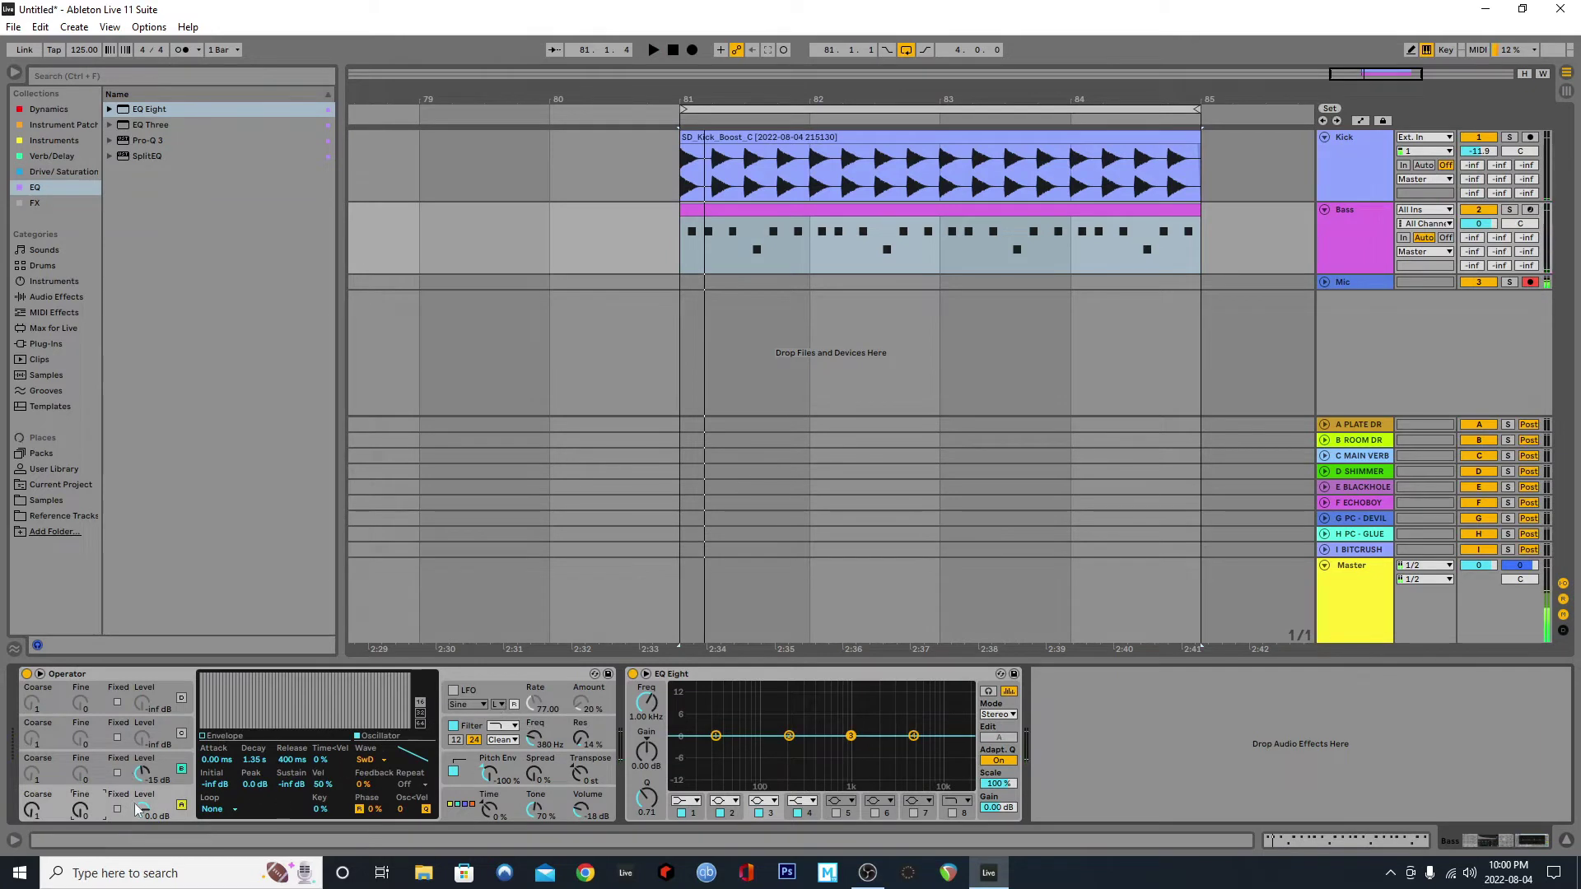
{"action": "left_click_drag", "start_coordinate": [259, 762], "coordinate": [259, 708]}
{"action": "key", "text": "space"}
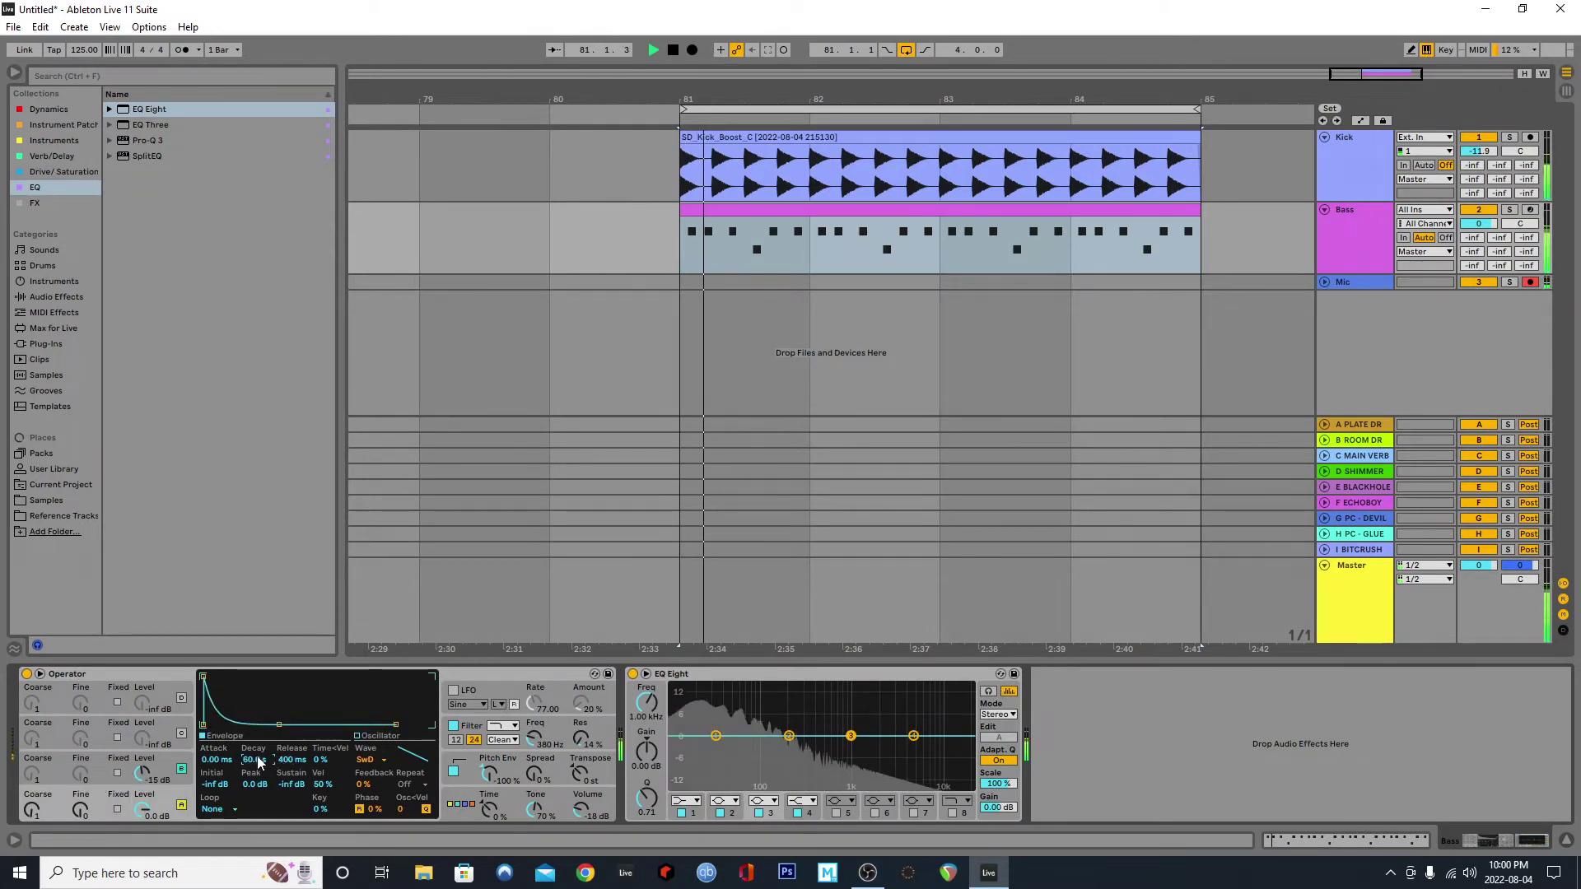
Step: Raise Operator's filter frequency to 6.03 kHz while auditioning the loop
{"action": "left_click_drag", "start_coordinate": [535, 739], "coordinate": [535, 679]}
{"action": "key", "text": "space"}
{"action": "key", "text": "space"}
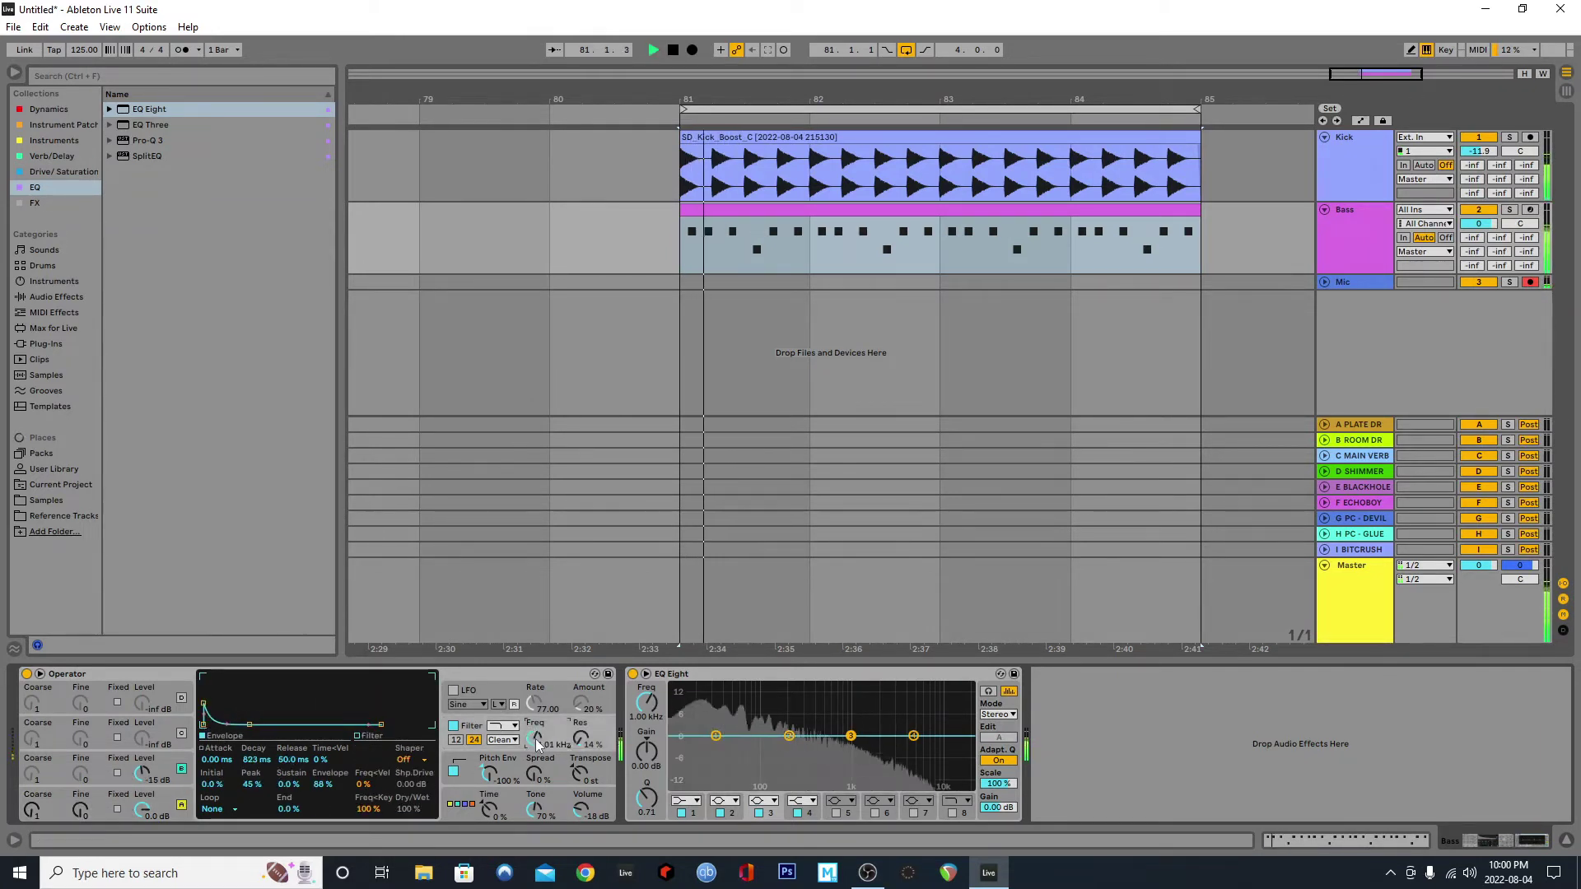
{"action": "key", "text": "space"}
{"action": "key", "text": "space"}
{"action": "left_click", "coordinate": [89, 770]}
{"action": "key", "text": "space"}
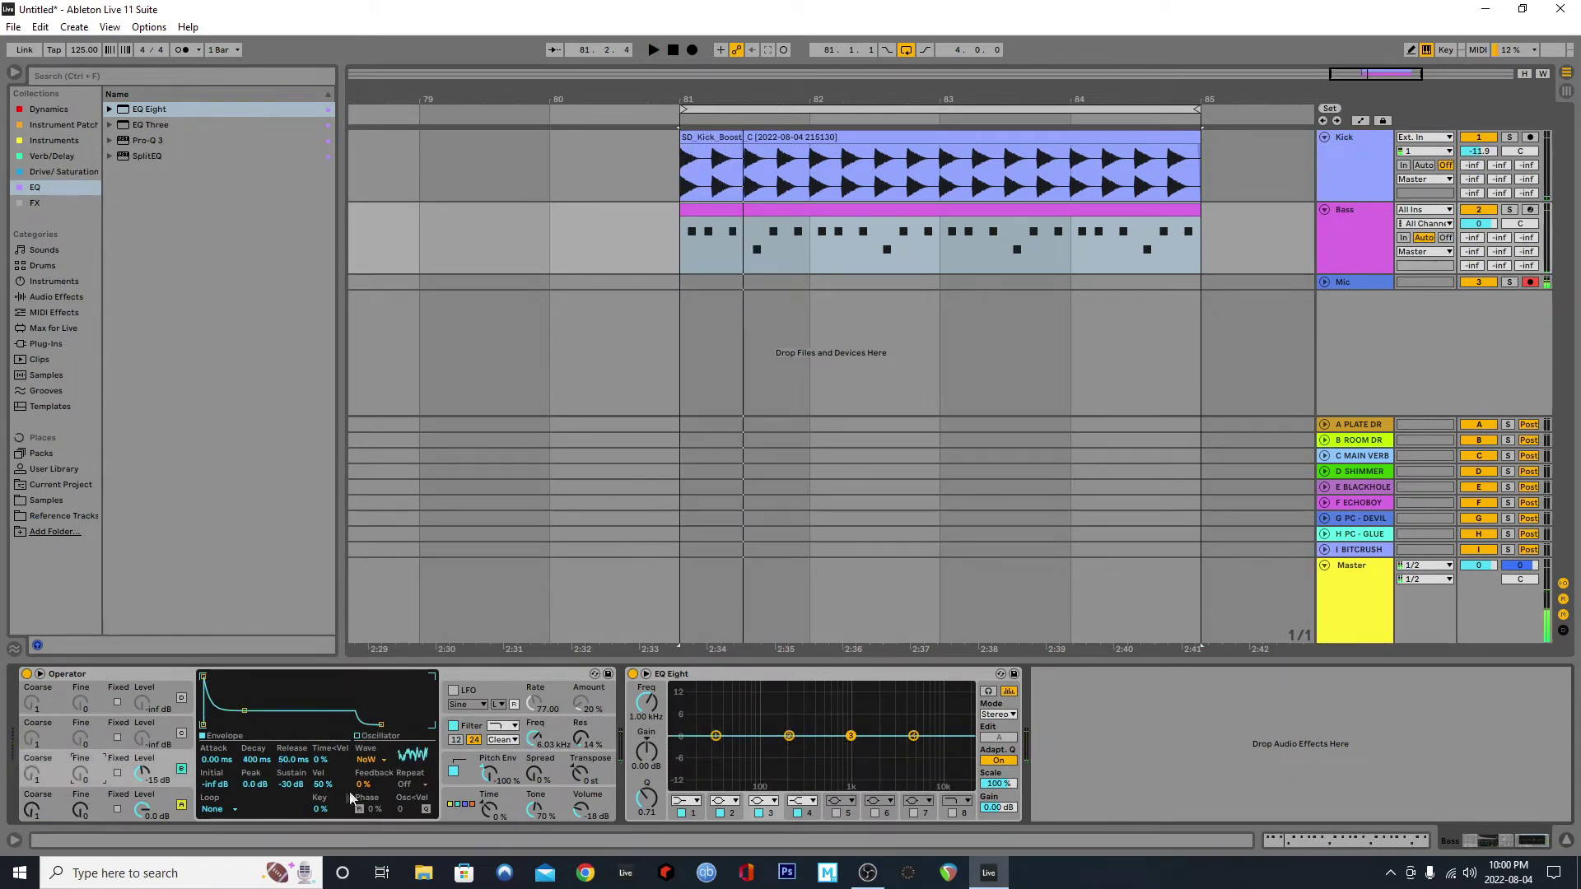
Step: Shorten the pitch envelope to 0 ms attack and 52.1 ms decay, and bring its amount down to 0%
{"action": "left_click_drag", "start_coordinate": [494, 781], "coordinate": [497, 782]}
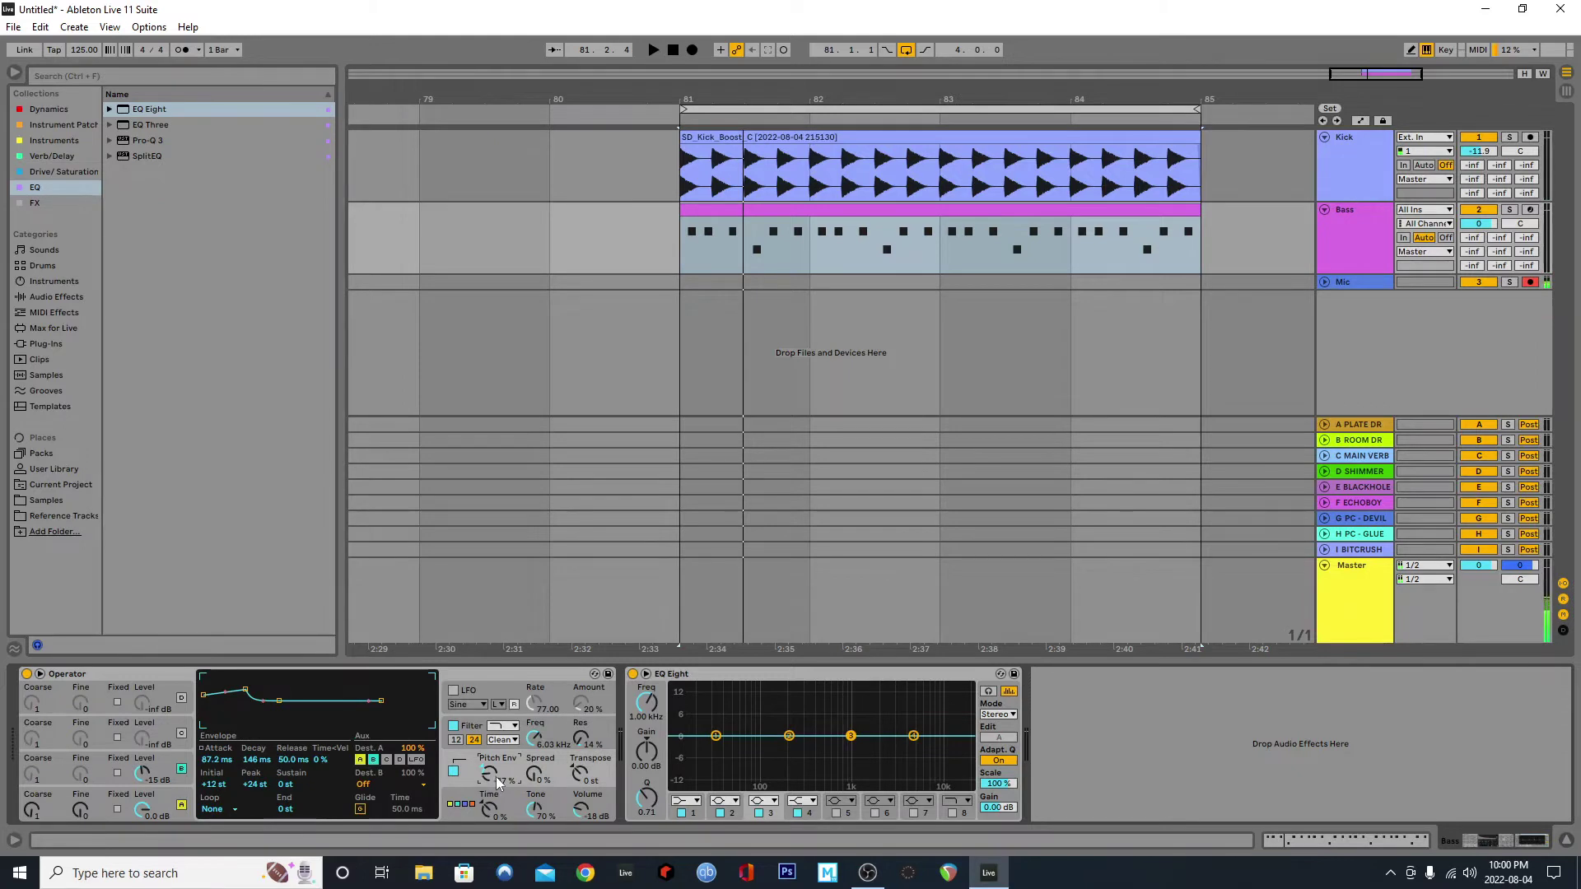
{"action": "key", "text": "space"}
{"action": "left_click_drag", "start_coordinate": [224, 756], "coordinate": [255, 762]}
{"action": "key", "text": "space"}
{"action": "left_click_drag", "start_coordinate": [490, 784], "coordinate": [490, 780]}
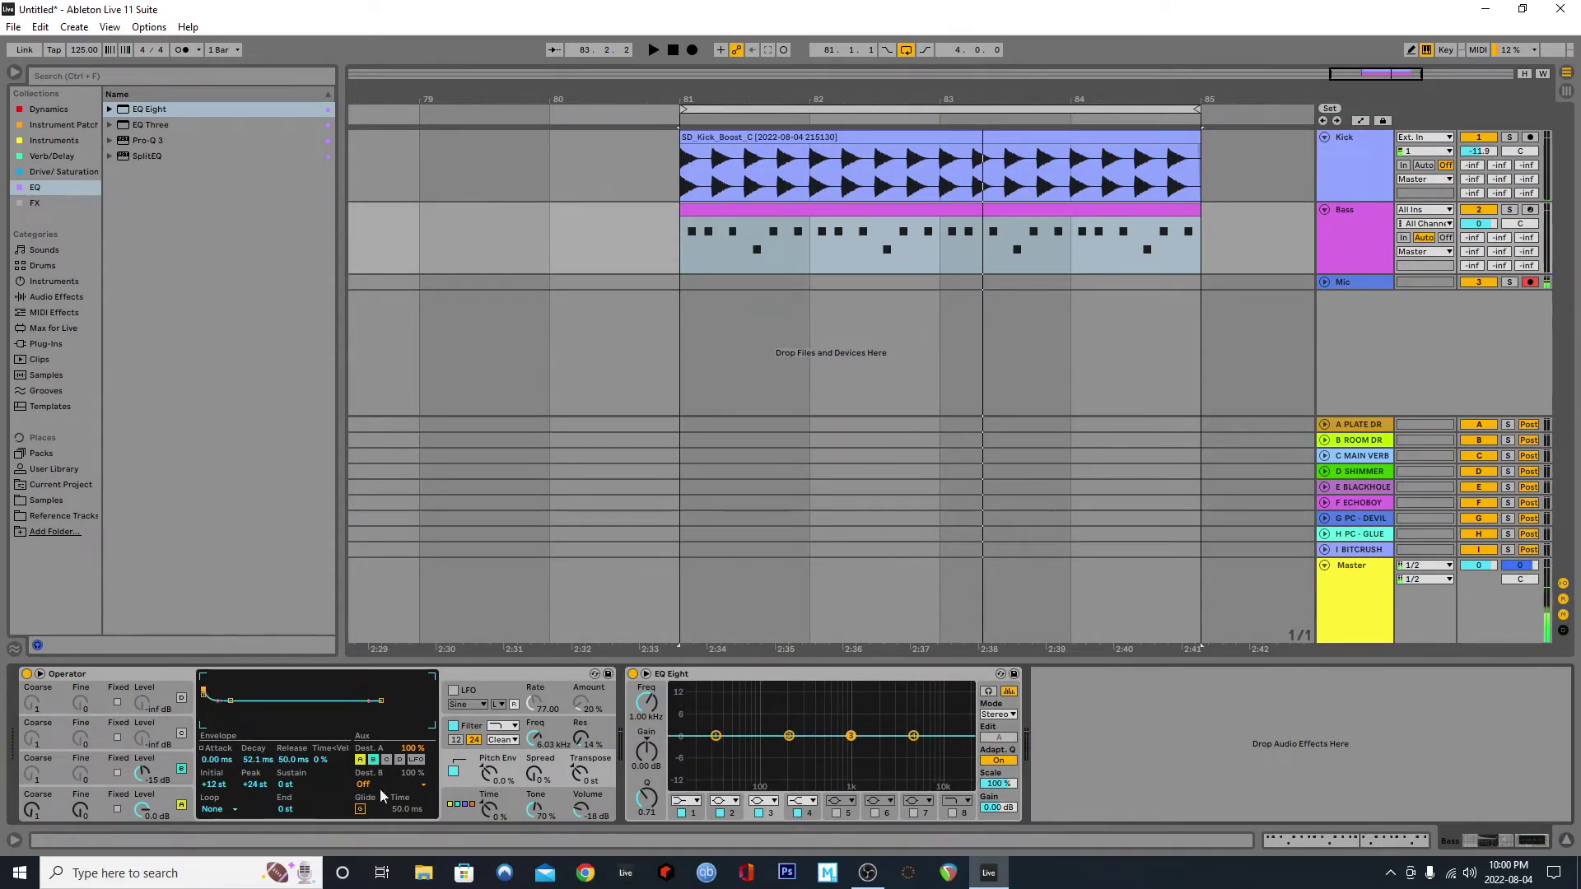
Step: Set oscillator A's envelope decay to 225 ms and lower the filter frequency to 495 Hz while the loop plays
{"action": "left_click", "coordinate": [100, 767]}
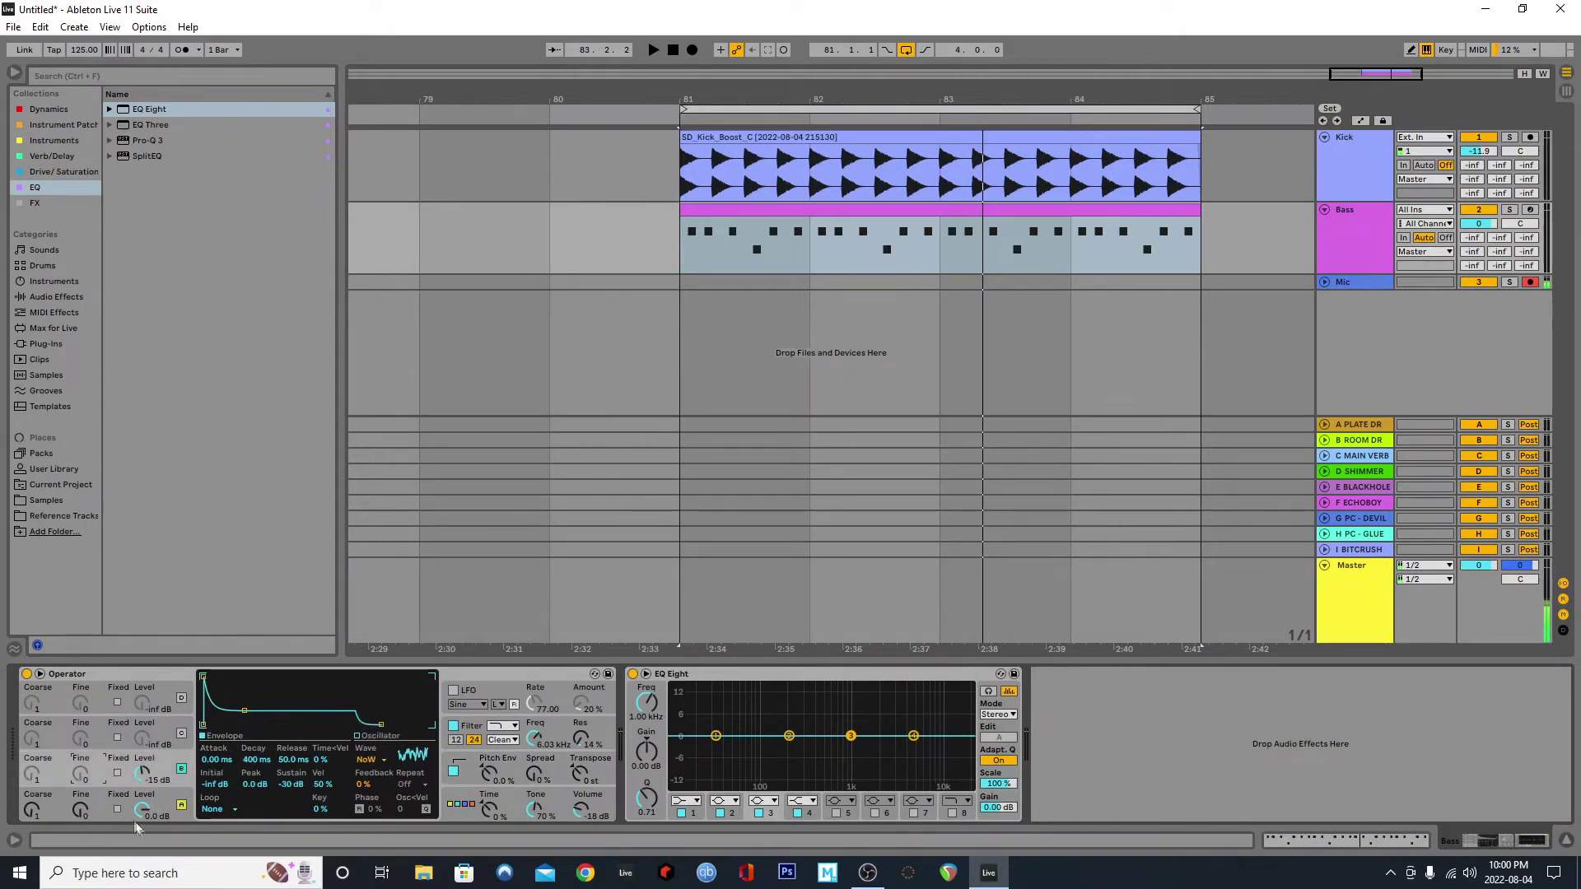
{"action": "left_click", "coordinate": [103, 802]}
{"action": "key", "text": "space"}
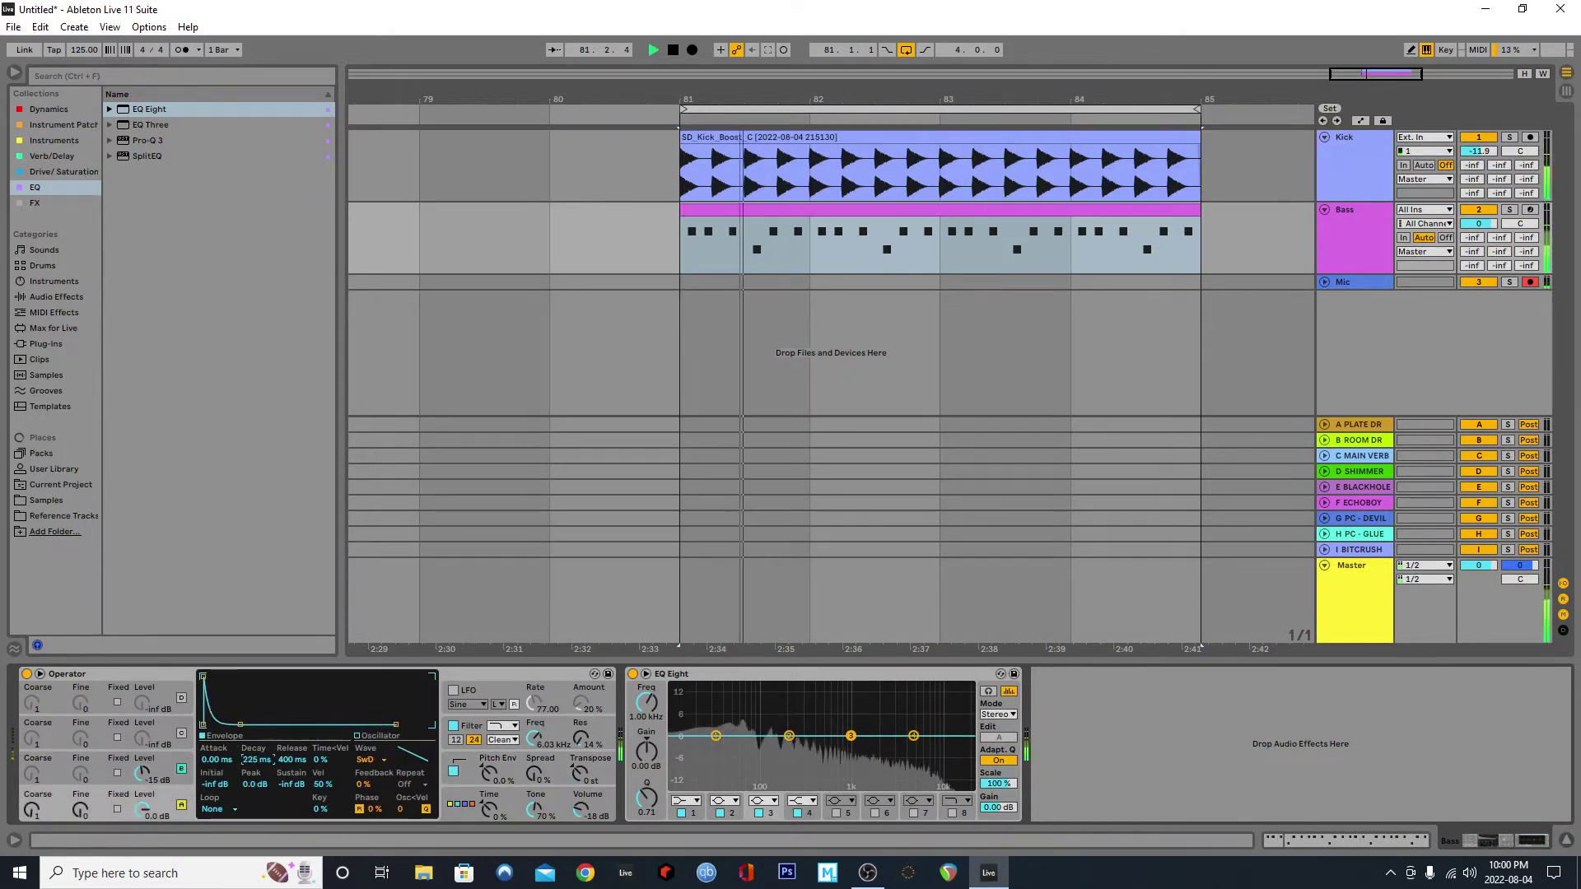
{"action": "left_click", "coordinate": [118, 768]}
{"action": "left_click_drag", "start_coordinate": [537, 737], "coordinate": [537, 799]}
{"action": "key", "text": "space"}
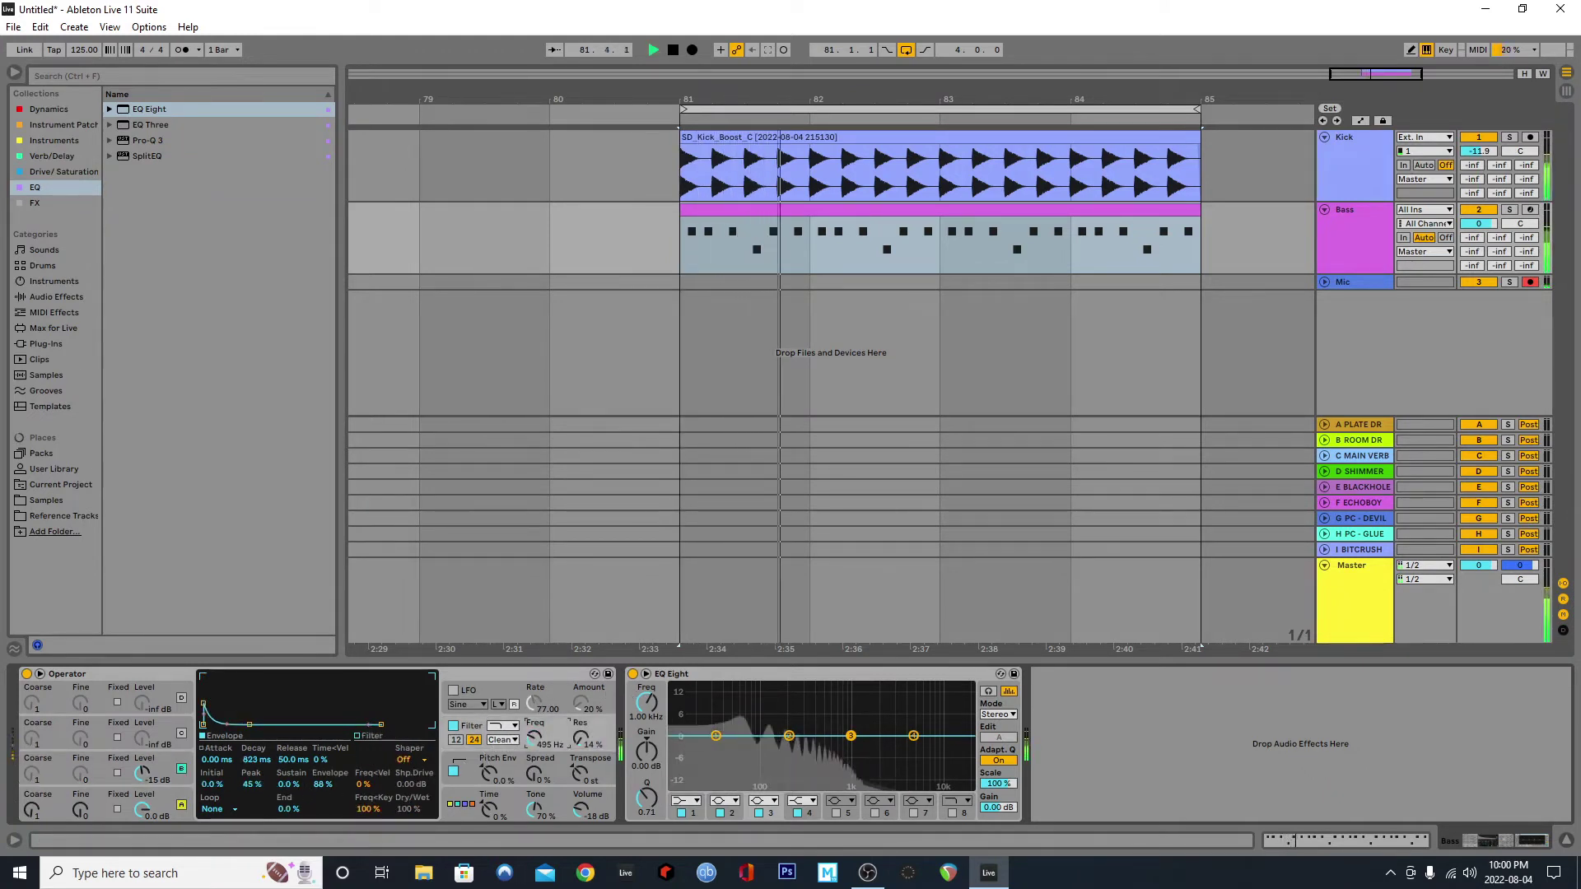
Step: Raise the pitch envelope amount to 31% and audition the loop
{"action": "left_click", "coordinate": [487, 772]}
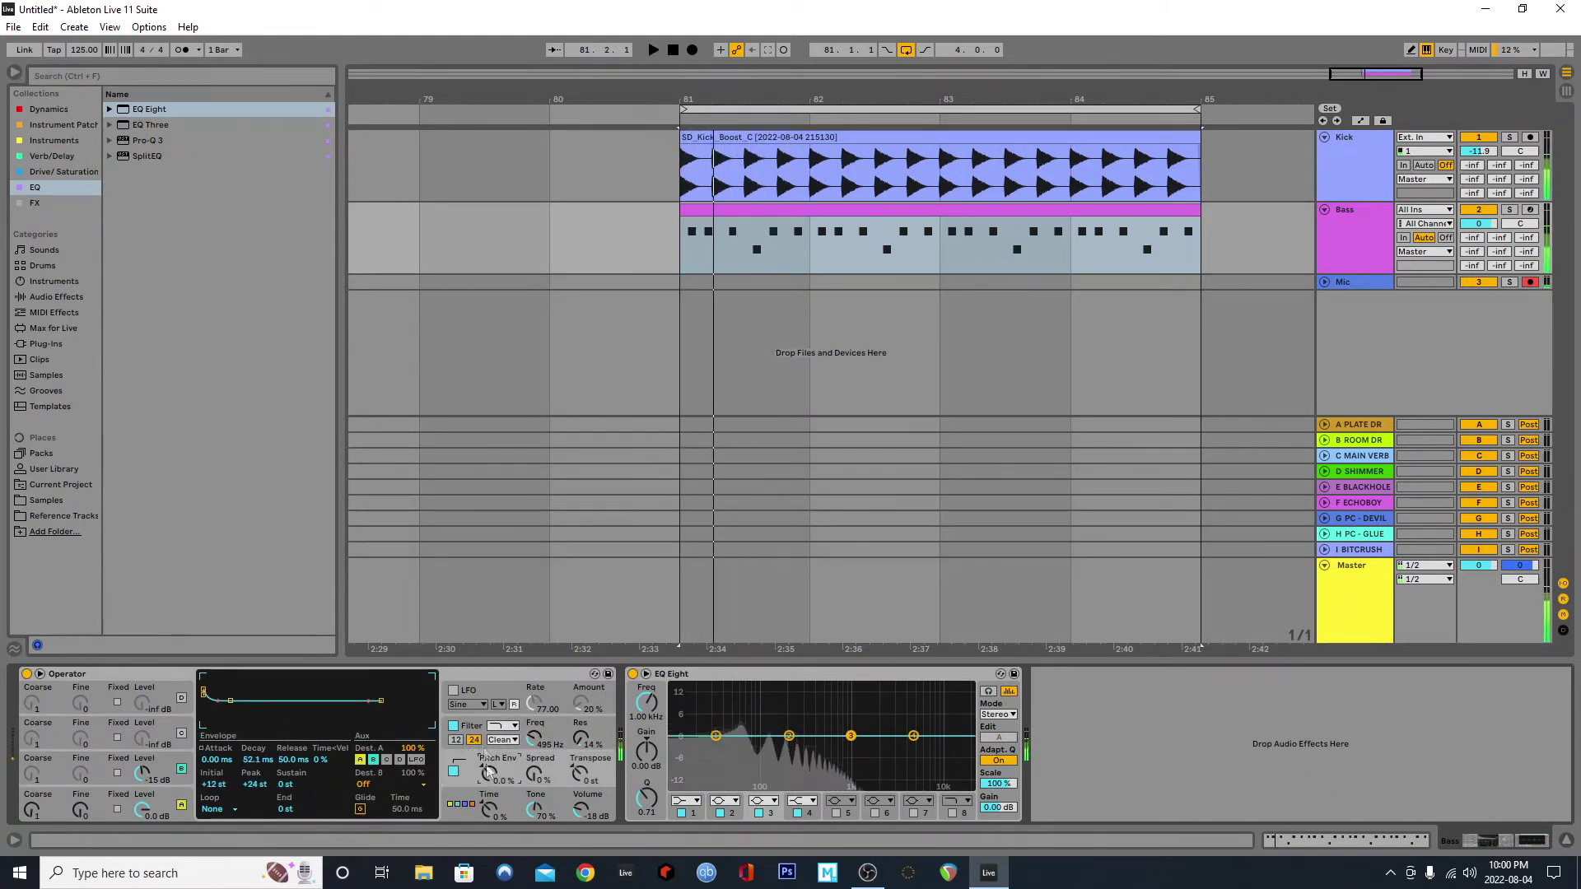
{"action": "left_click_drag", "start_coordinate": [489, 772], "coordinate": [489, 771]}
{"action": "key", "text": "space"}
{"action": "key", "text": "space"}
{"action": "left_click", "coordinate": [473, 726]}
{"action": "key", "text": "space"}
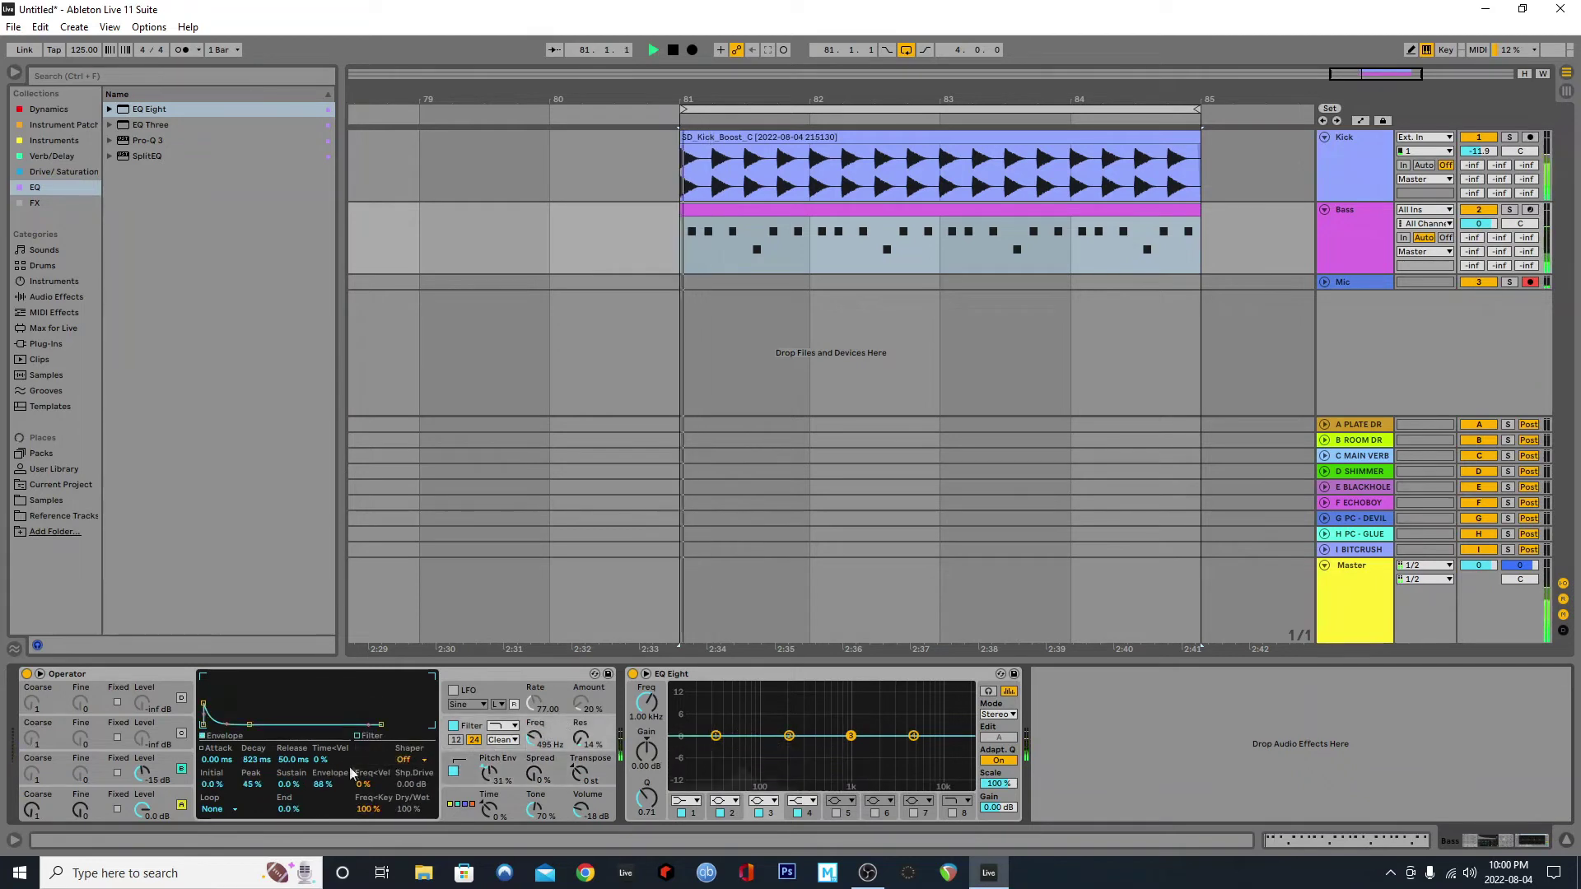
Step: Set oscillator A's envelope decay to 1.09 s and the pitch envelope amount to 20% while auditioning the loop
{"action": "left_click", "coordinate": [106, 793]}
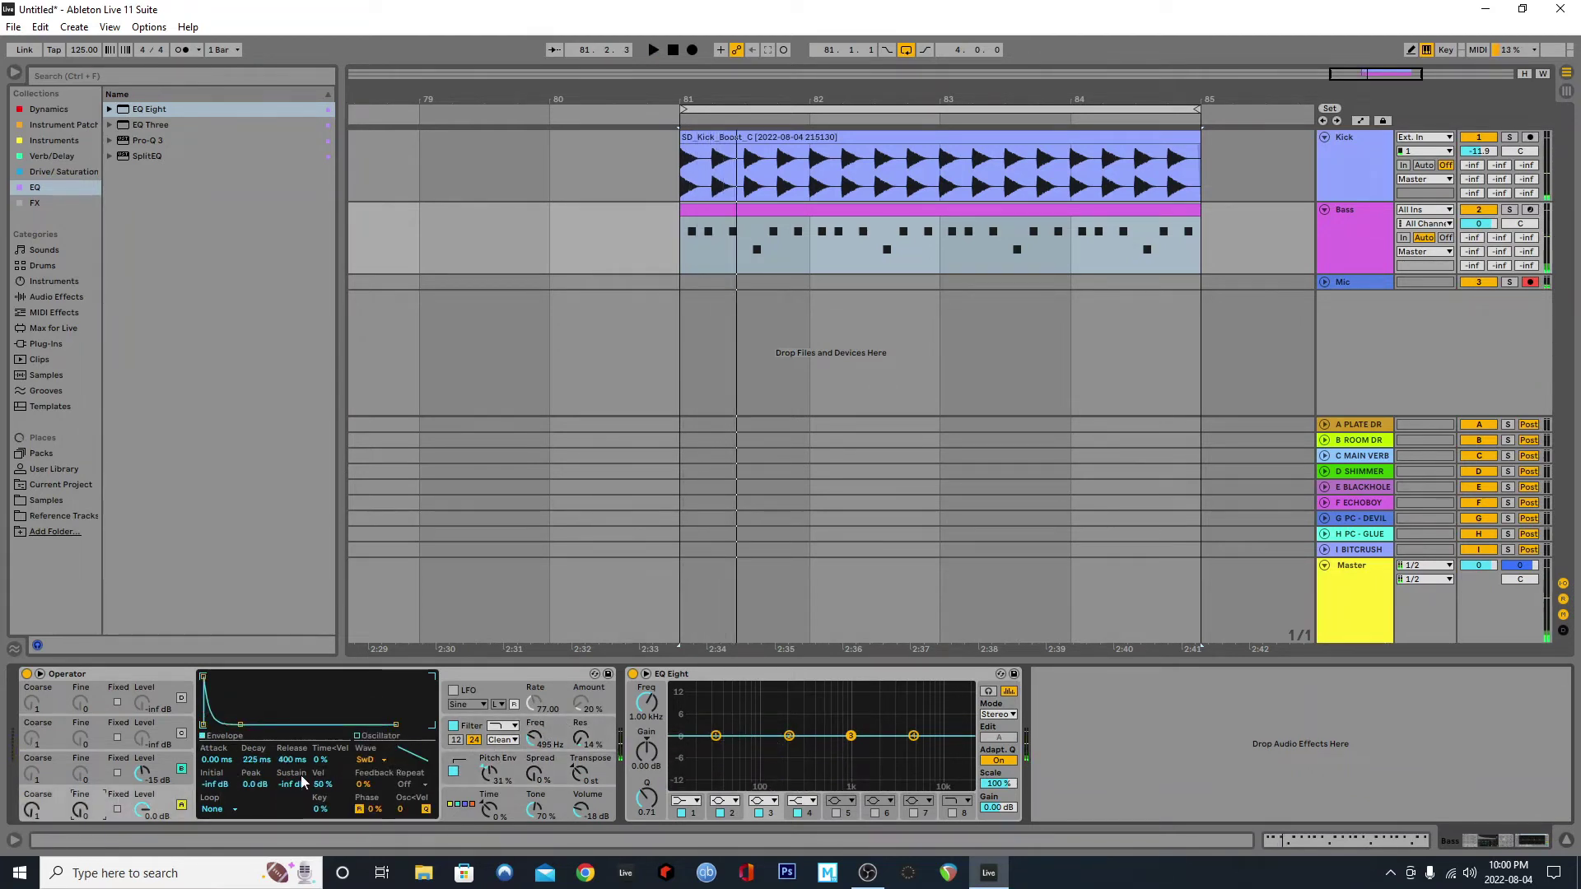
{"action": "key", "text": "space"}
{"action": "mouse_move", "coordinate": [256, 763]}
{"action": "left_mouse_down"}
{"action": "mouse_move", "coordinate": [256, 725]}
{"action": "mouse_move", "coordinate": [256, 753]}
{"action": "left_mouse_up"}
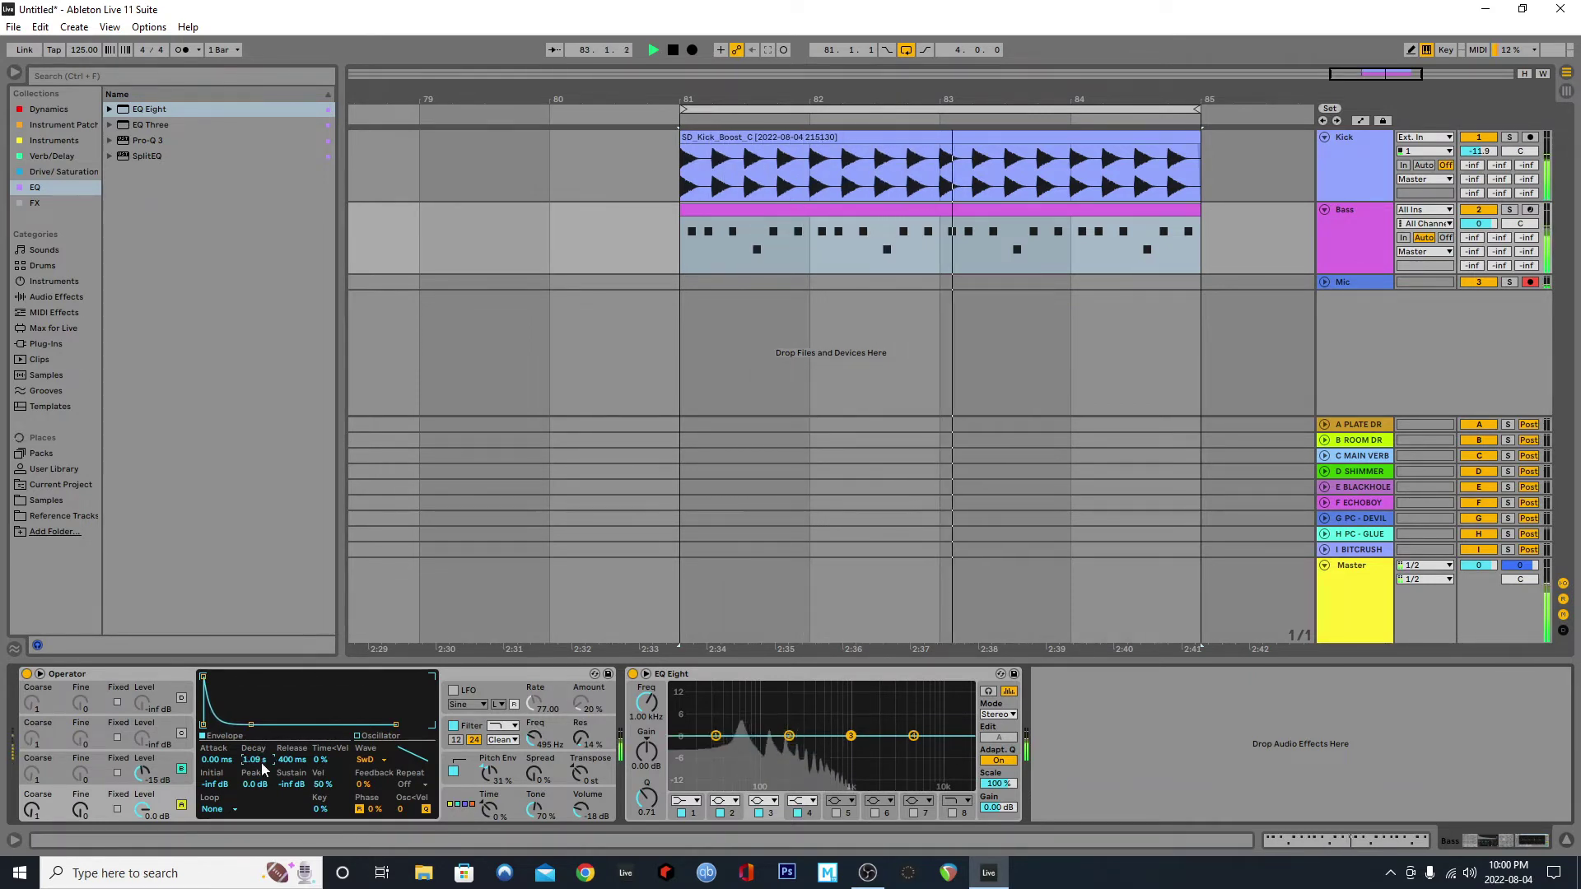
{"action": "left_click_drag", "start_coordinate": [489, 774], "coordinate": [489, 776]}
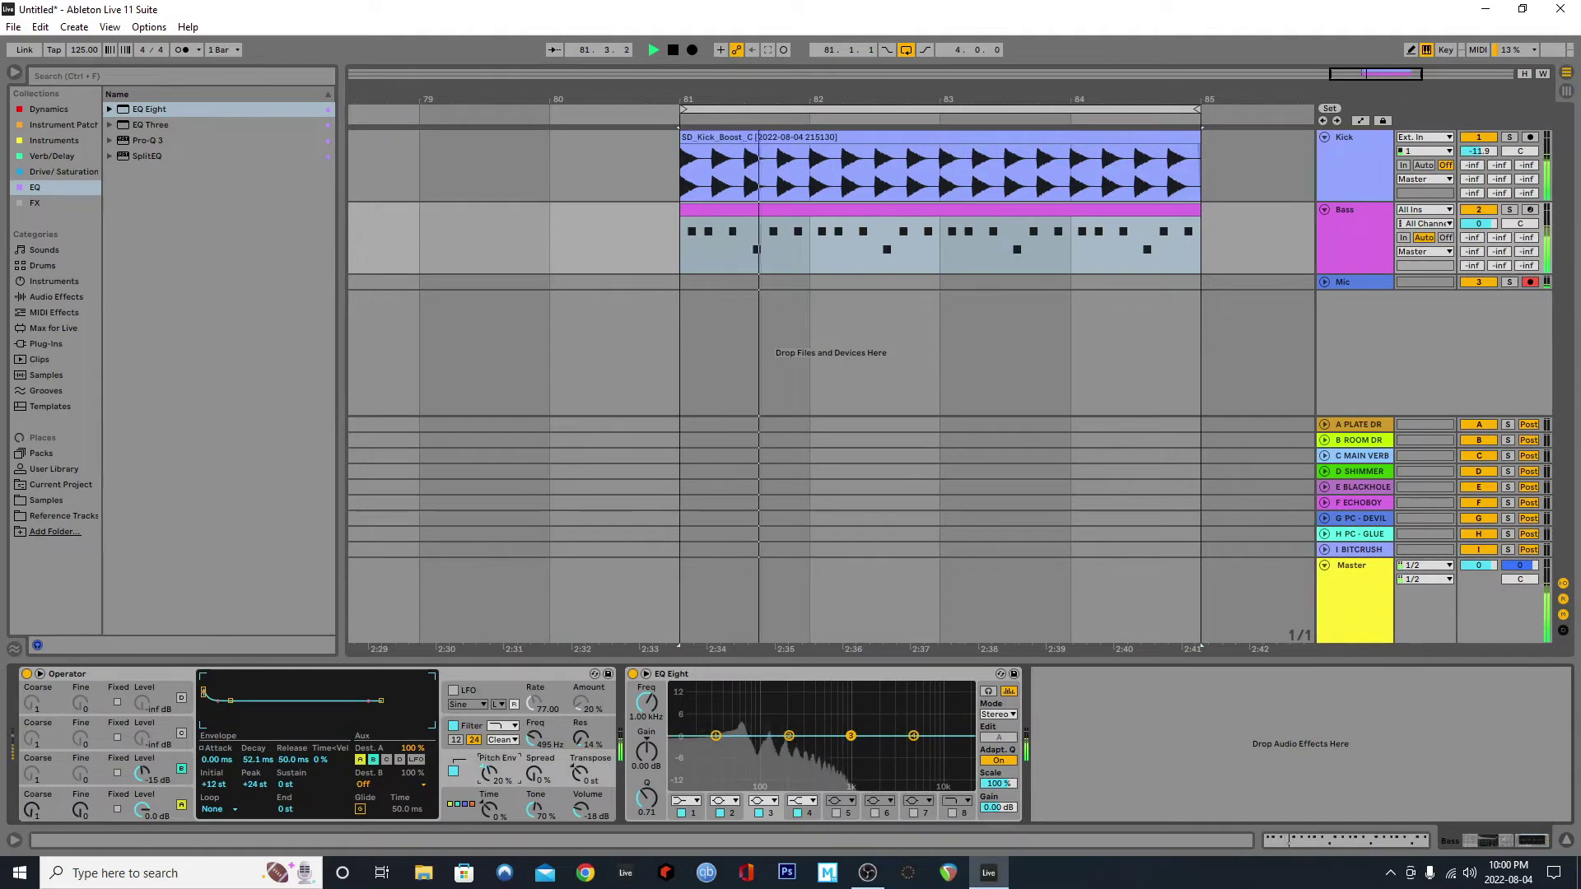
{"action": "key", "text": "space"}
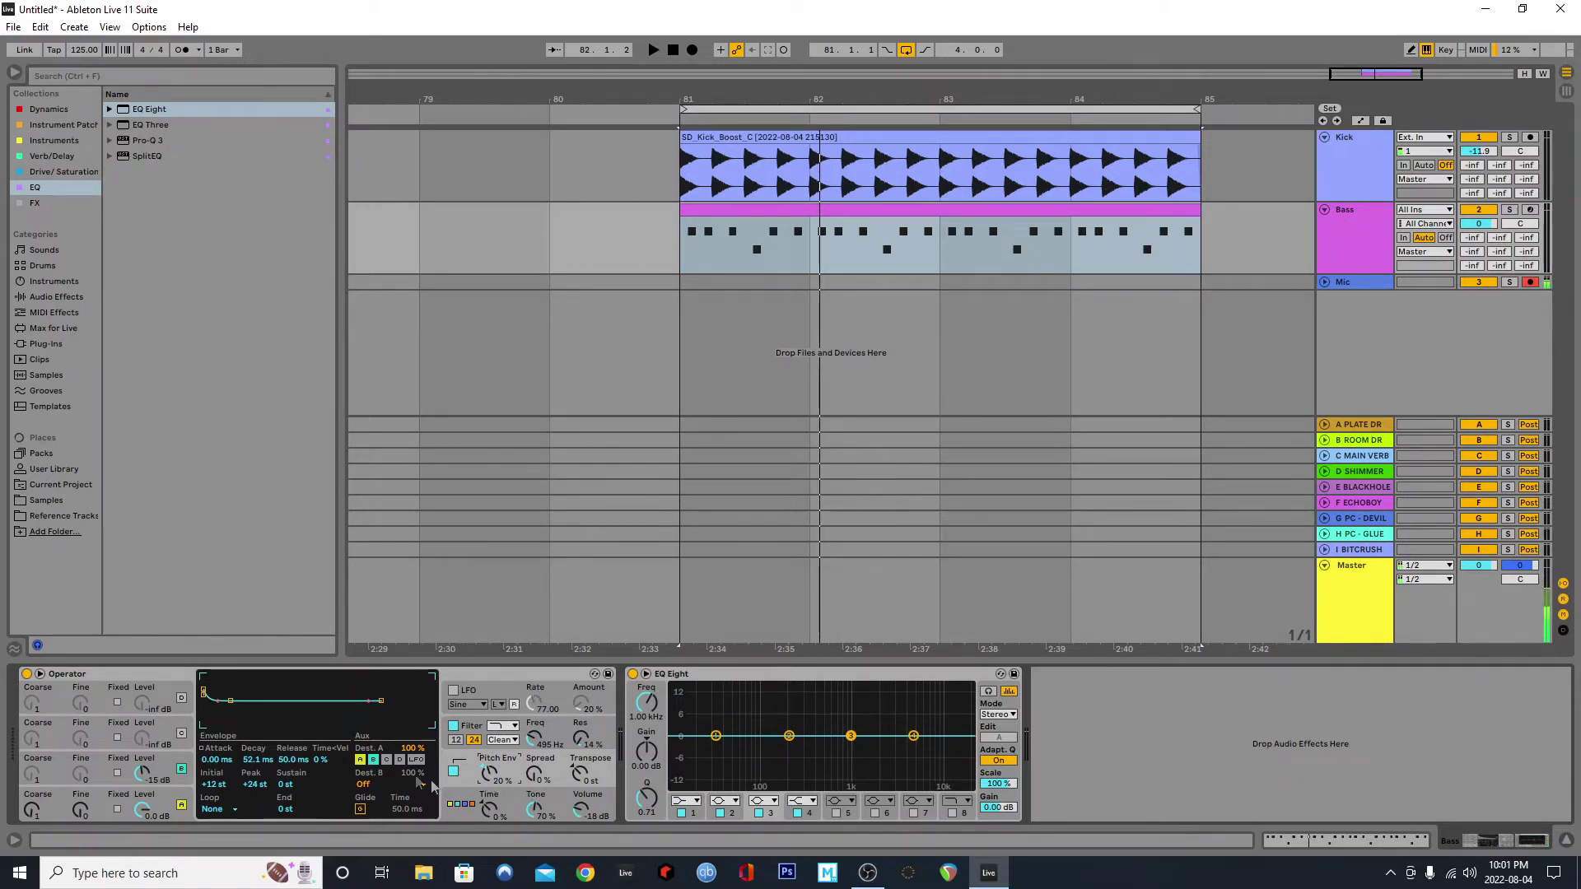
Step: Switch Operator's filter circuit to OSR and set the filter drive to 2.57 dB
{"action": "left_click", "coordinate": [510, 726]}
{"action": "left_click", "coordinate": [508, 726]}
{"action": "left_click", "coordinate": [508, 739]}
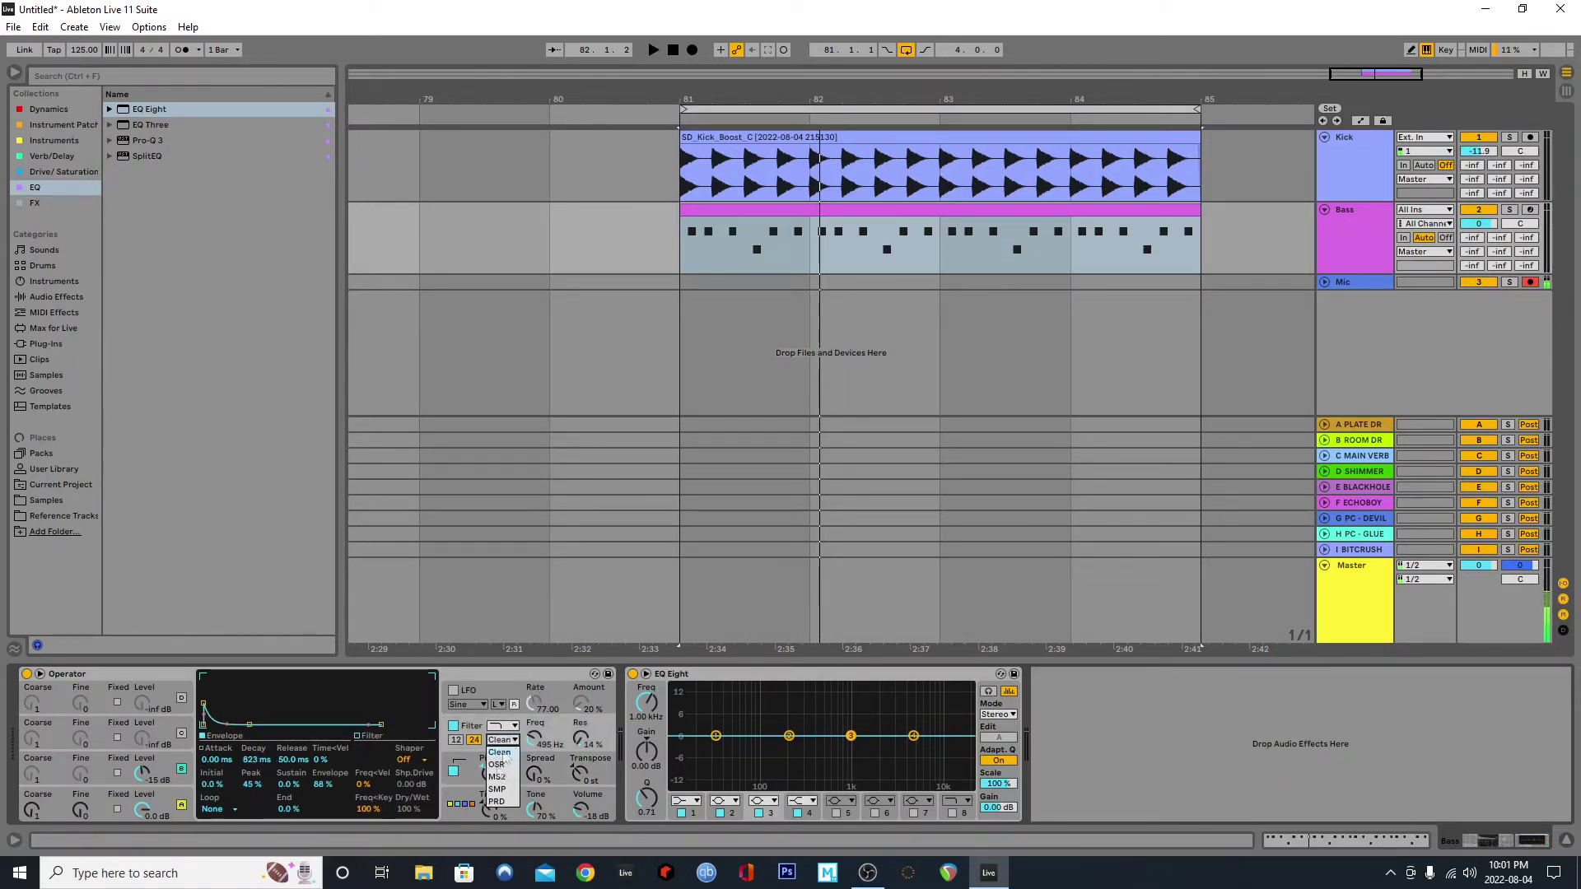
{"action": "left_click", "coordinate": [497, 766]}
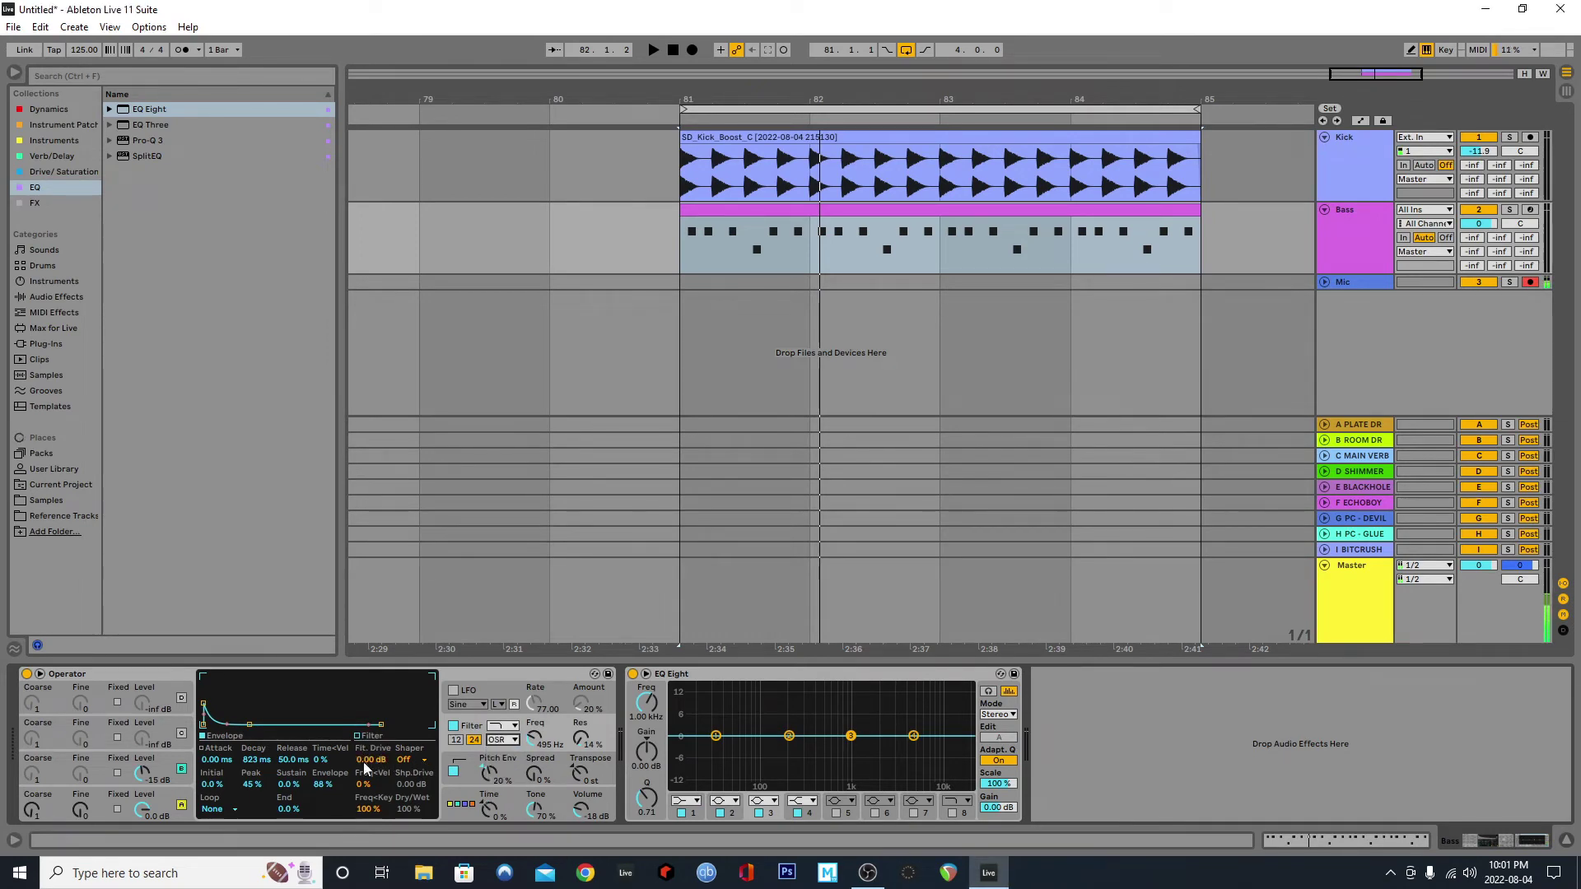
{"action": "key", "text": "space"}
{"action": "left_click_drag", "start_coordinate": [365, 761], "coordinate": [365, 745]}
Step: Audition the MS2, SMP and PRD filter circuits against the playing loop
{"action": "left_click", "coordinate": [501, 739]}
{"action": "left_click", "coordinate": [499, 776]}
{"action": "left_click", "coordinate": [501, 739]}
{"action": "left_click", "coordinate": [502, 788]}
{"action": "left_click", "coordinate": [502, 739]}
{"action": "left_click", "coordinate": [502, 801]}
{"action": "left_click", "coordinate": [502, 739]}
{"action": "left_click", "coordinate": [497, 776]}
{"action": "left_click", "coordinate": [502, 739]}
{"action": "left_click", "coordinate": [498, 788]}
Step: Compare the remaining filter circuits, choose MS2, and set the filter to 467 Hz with 12% resonance
{"action": "left_click", "coordinate": [502, 739]}
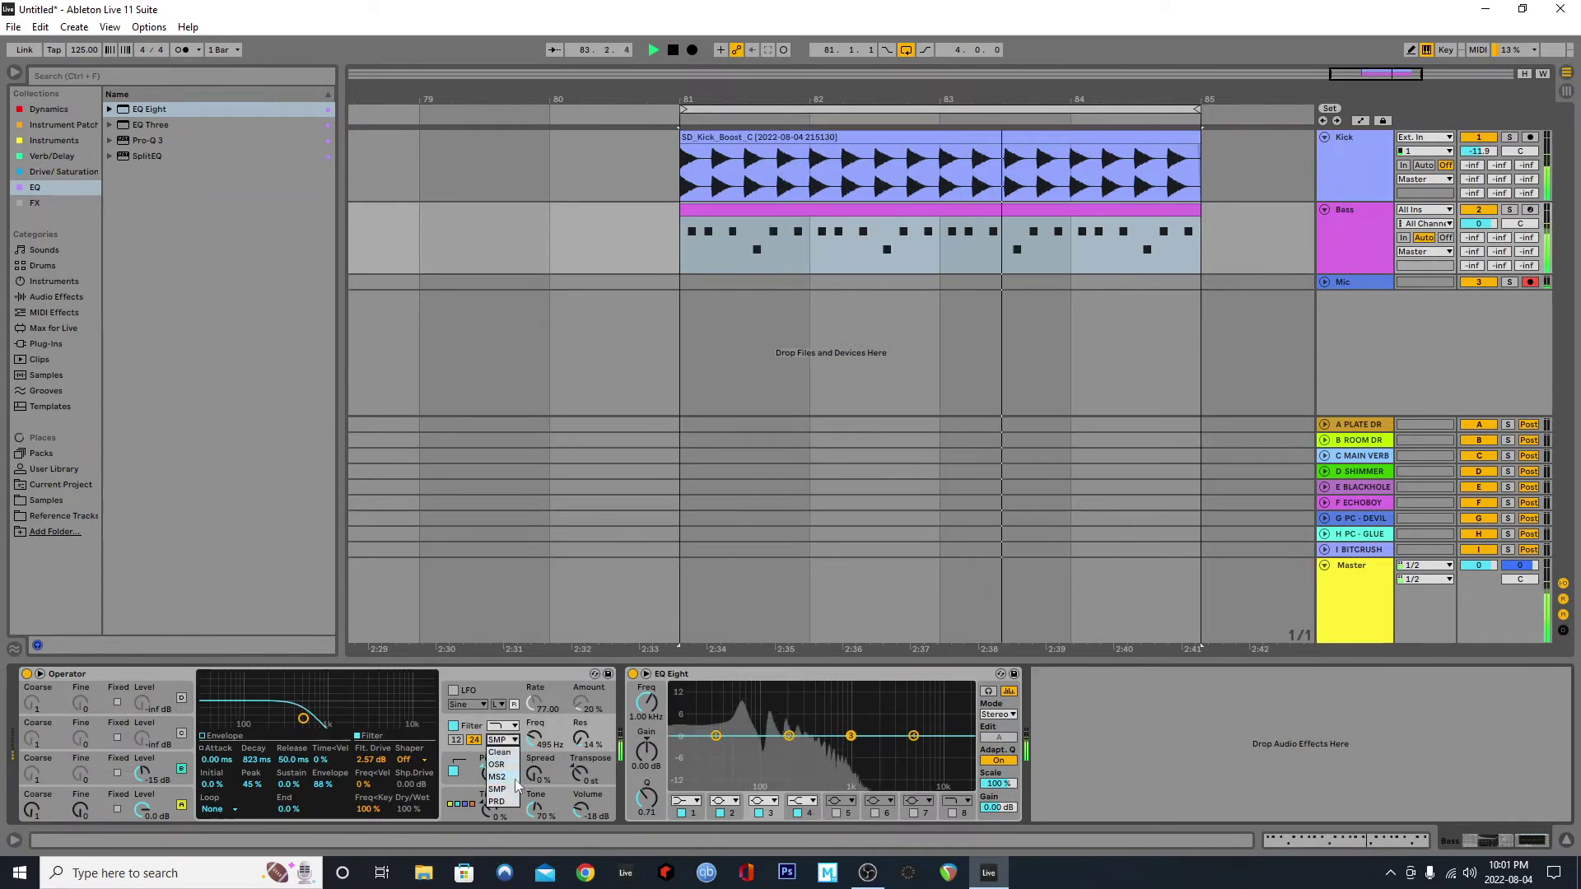
{"action": "left_click", "coordinate": [516, 779]}
{"action": "left_click", "coordinate": [511, 740]}
{"action": "left_click", "coordinate": [510, 744]}
{"action": "left_click", "coordinate": [511, 740]}
{"action": "left_click", "coordinate": [504, 764]}
{"action": "left_click", "coordinate": [512, 740]}
{"action": "left_click", "coordinate": [504, 777]}
{"action": "left_click_drag", "start_coordinate": [304, 719], "coordinate": [300, 719]}
{"action": "key", "text": "space"}
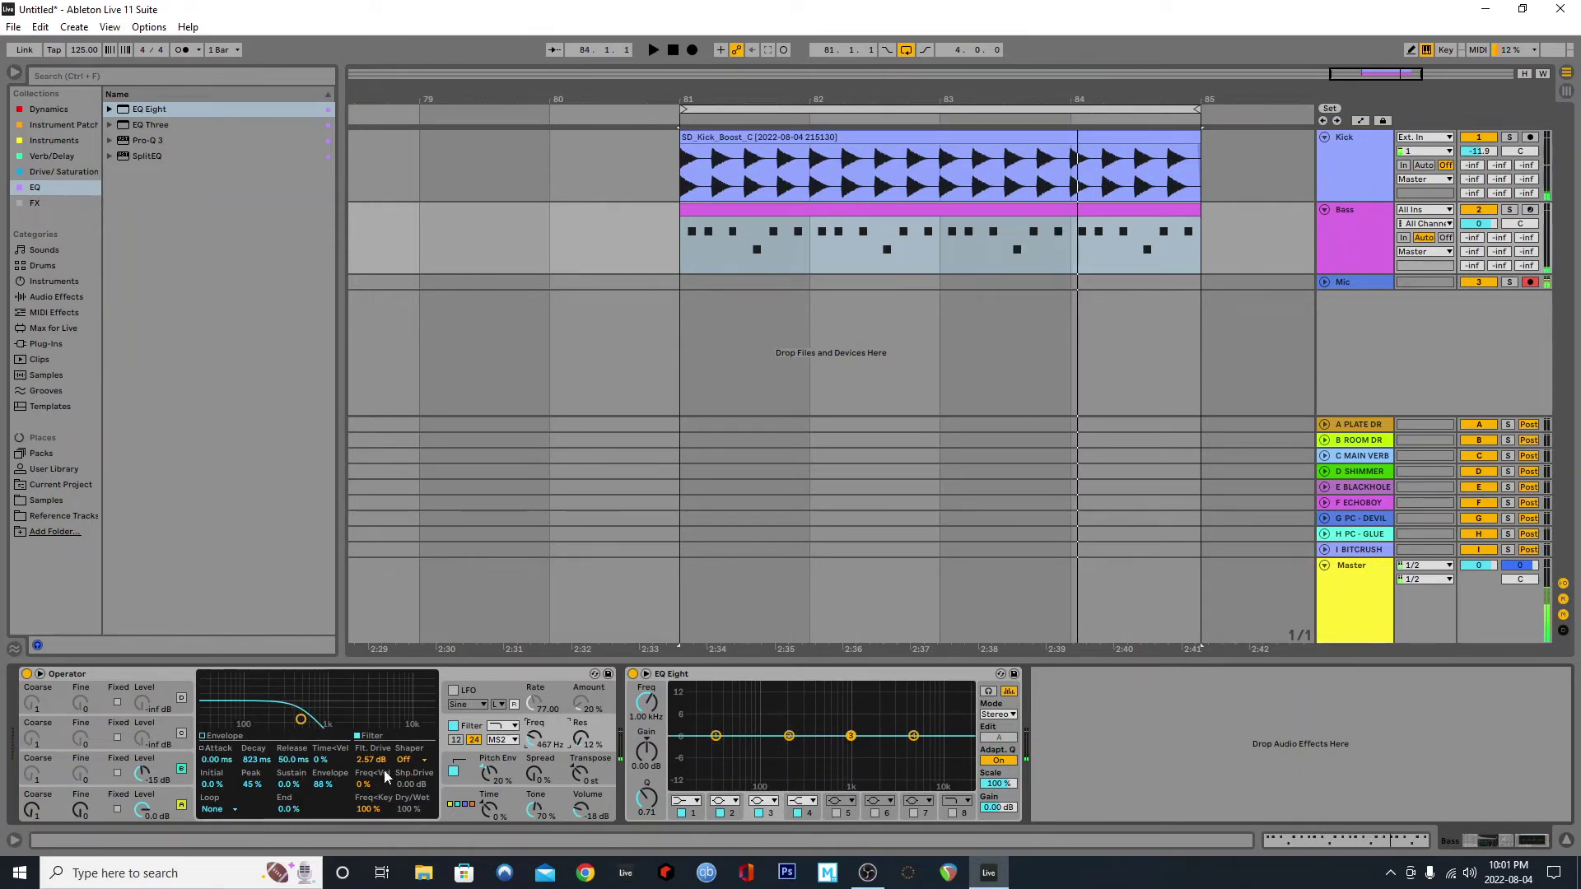
Step: Try the Soft and Sine filter shapers while the loop plays
{"action": "left_click", "coordinate": [420, 760]}
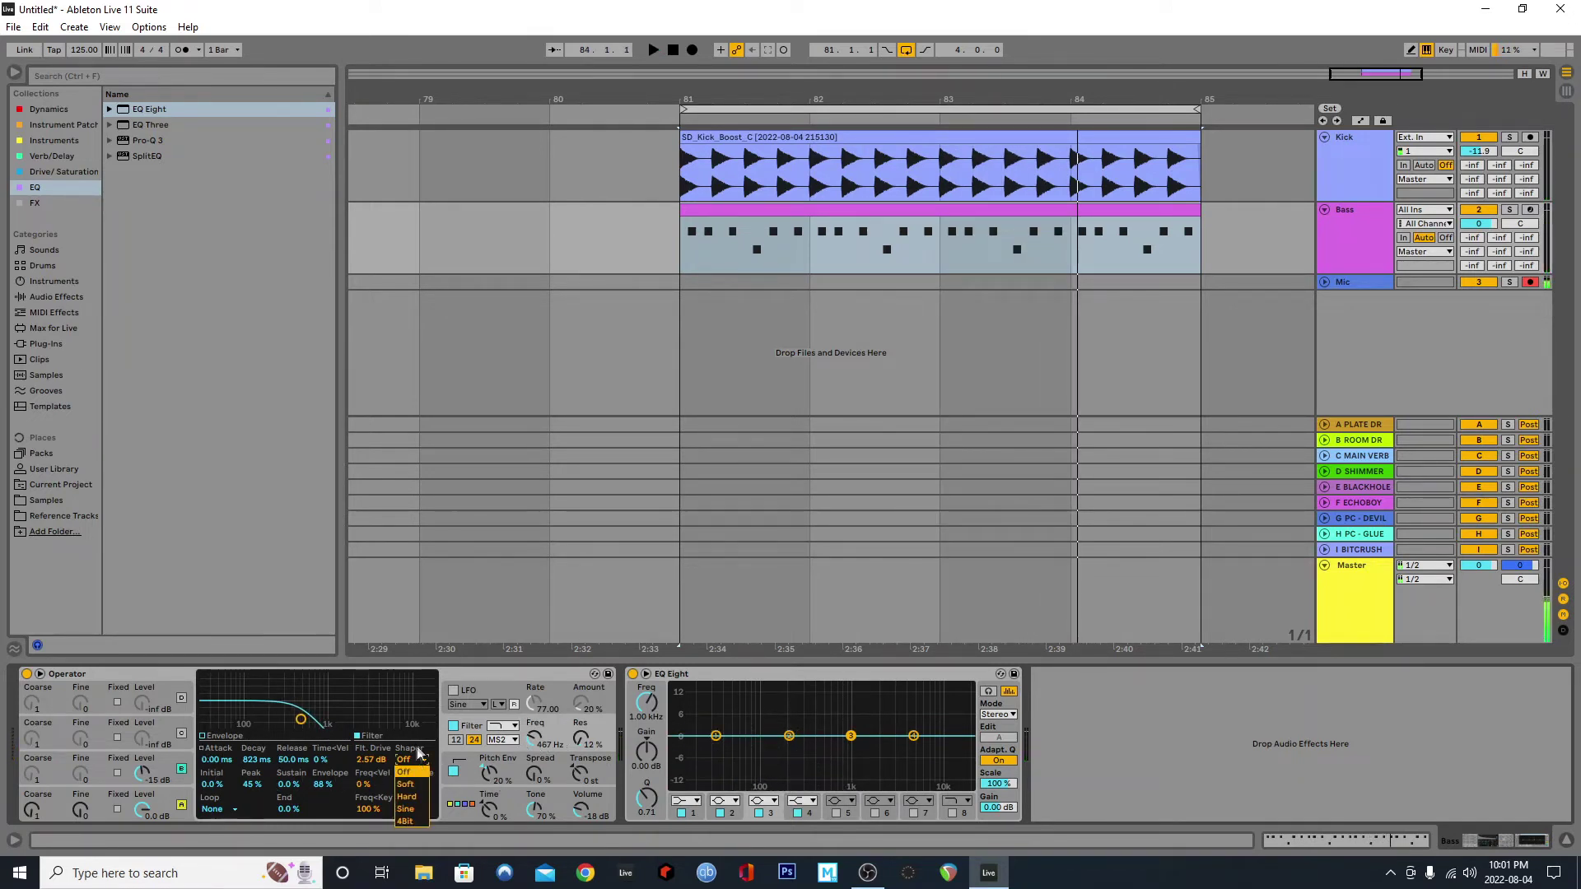
{"action": "left_click", "coordinate": [416, 786]}
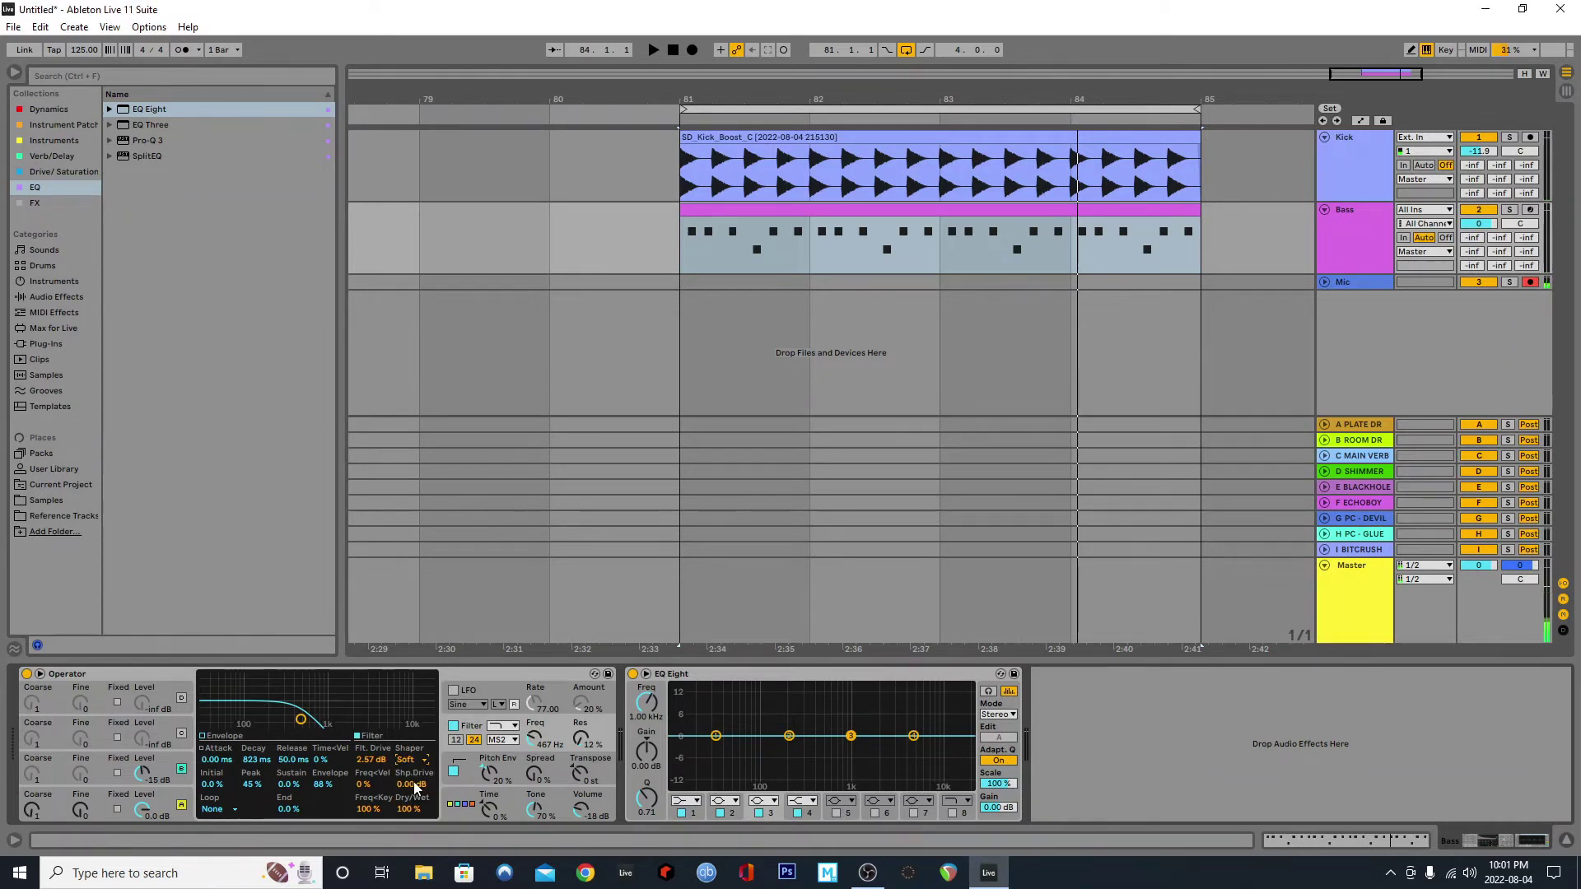
{"action": "key", "text": "space"}
{"action": "left_click", "coordinate": [414, 766]}
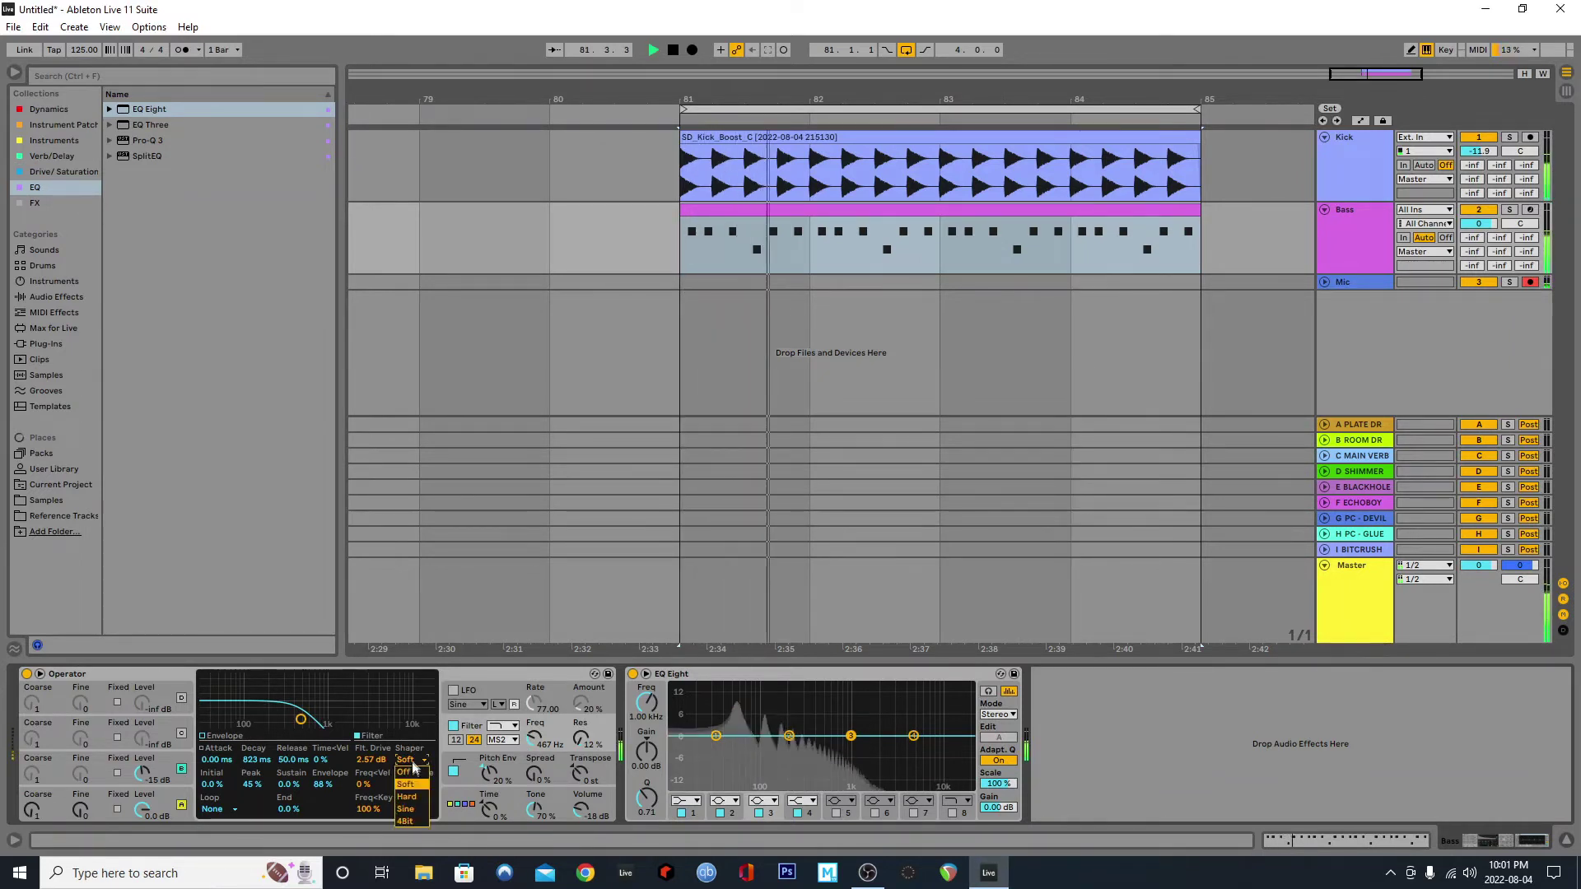
{"action": "left_click", "coordinate": [406, 808]}
Step: Try the 4Bit filter shaper with 0.11 dB drive and 44% dry/wet
{"action": "left_click", "coordinate": [420, 762]}
{"action": "left_click", "coordinate": [416, 820]}
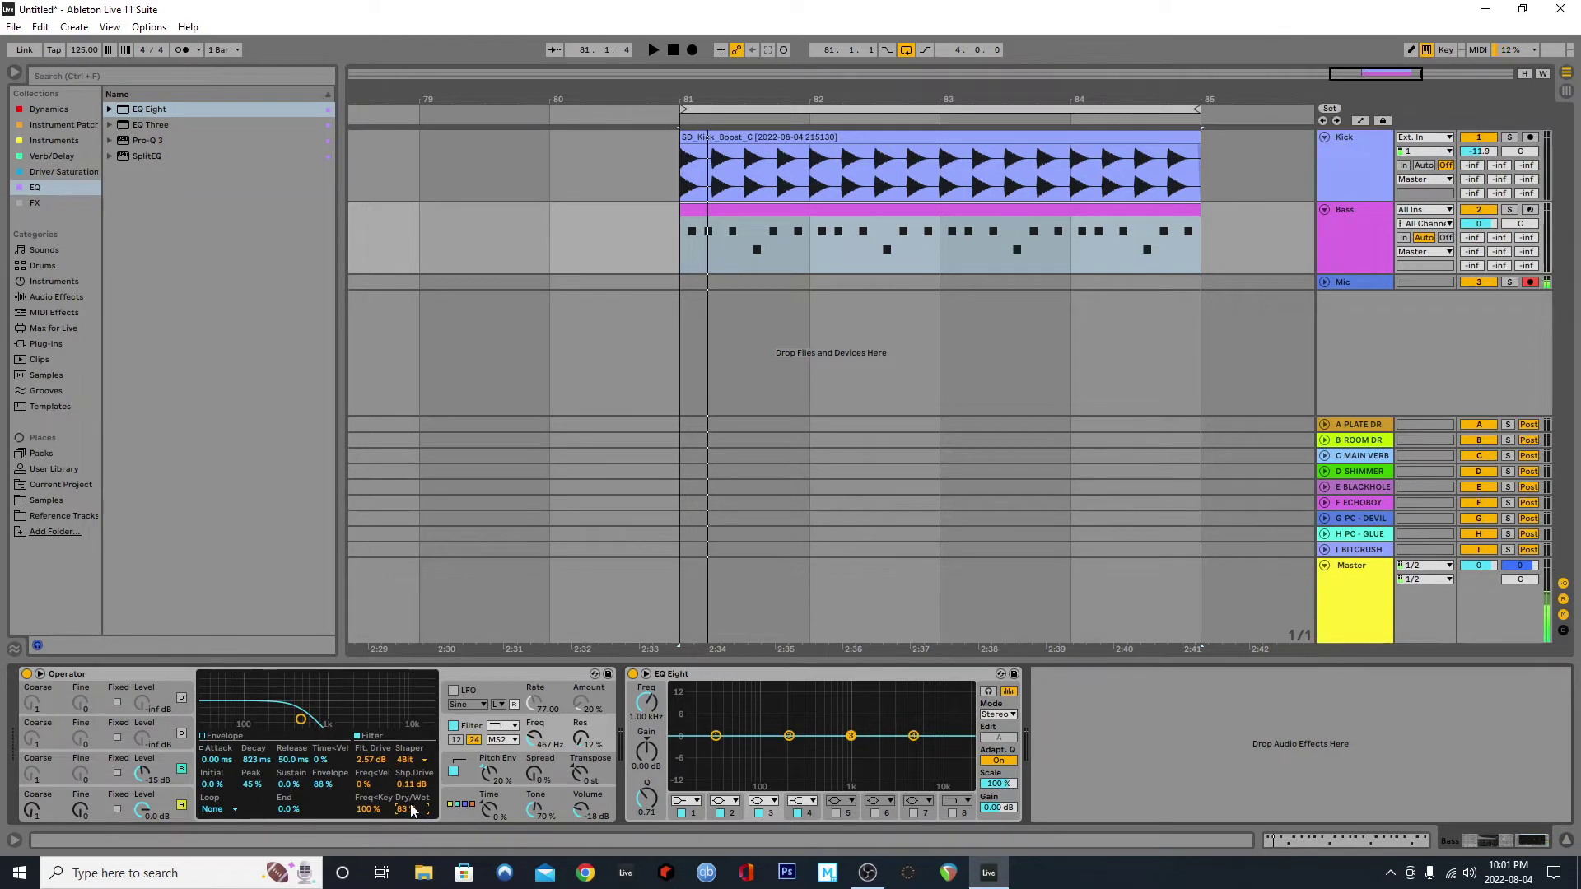
{"action": "key", "text": "space"}
{"action": "left_click_drag", "start_coordinate": [413, 811], "coordinate": [412, 857]}
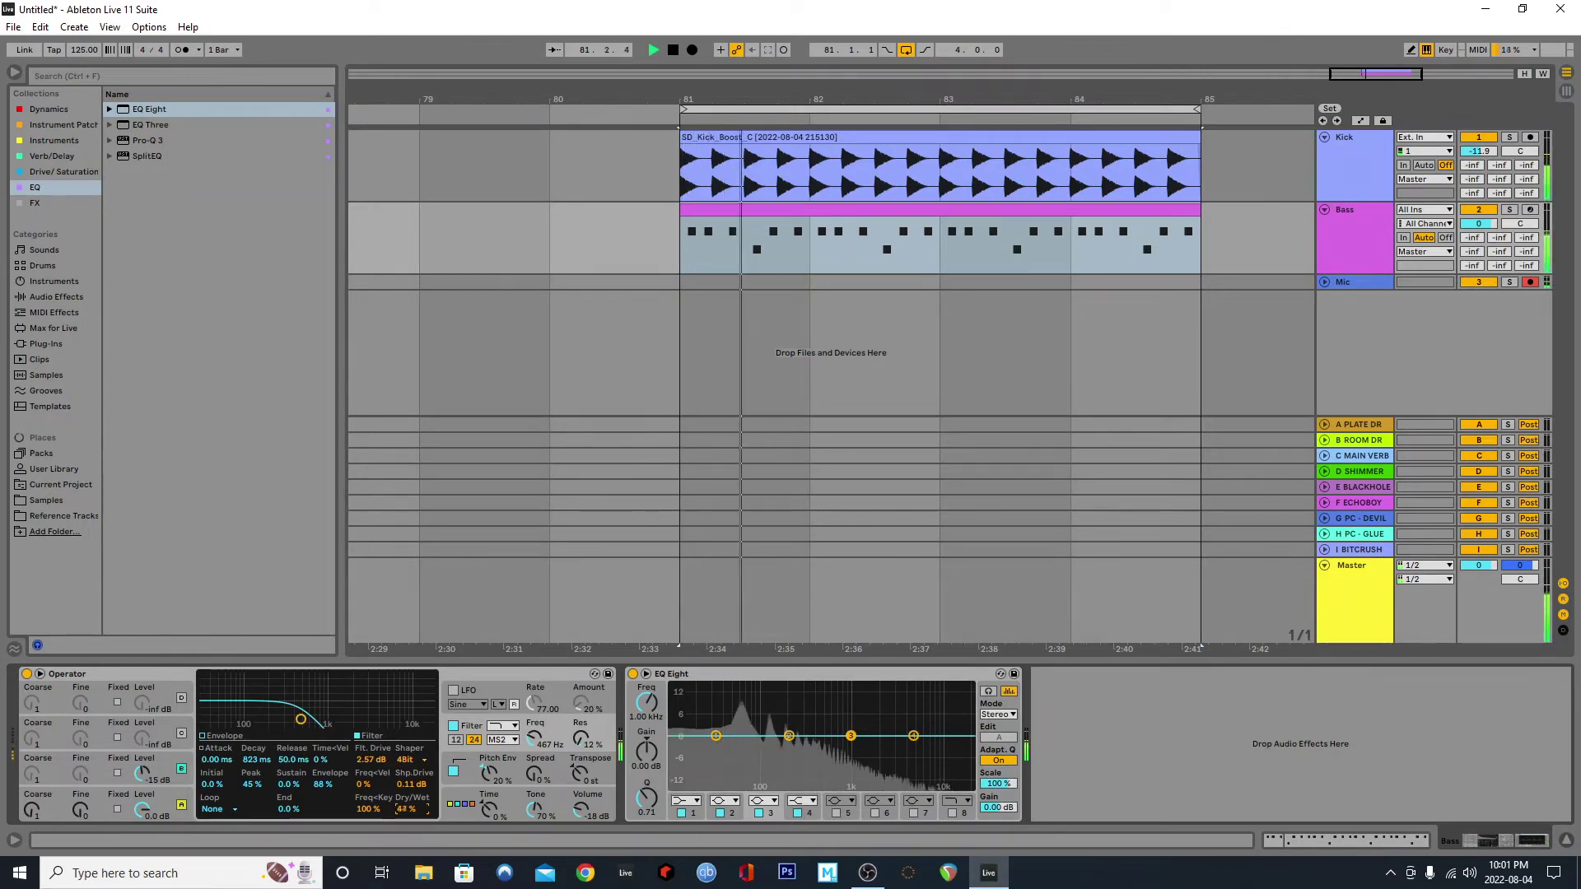
{"action": "key", "text": "space"}
Step: Set the filter shaper to Soft with 1.97 dB shaper drive and 22% dry/wet
{"action": "left_click", "coordinate": [409, 758]}
{"action": "left_click", "coordinate": [410, 786]}
{"action": "key", "text": "space"}
{"action": "mouse_move", "coordinate": [413, 785]}
{"action": "left_mouse_down"}
{"action": "mouse_move", "coordinate": [407, 815]}
{"action": "mouse_move", "coordinate": [413, 797]}
{"action": "left_mouse_up"}
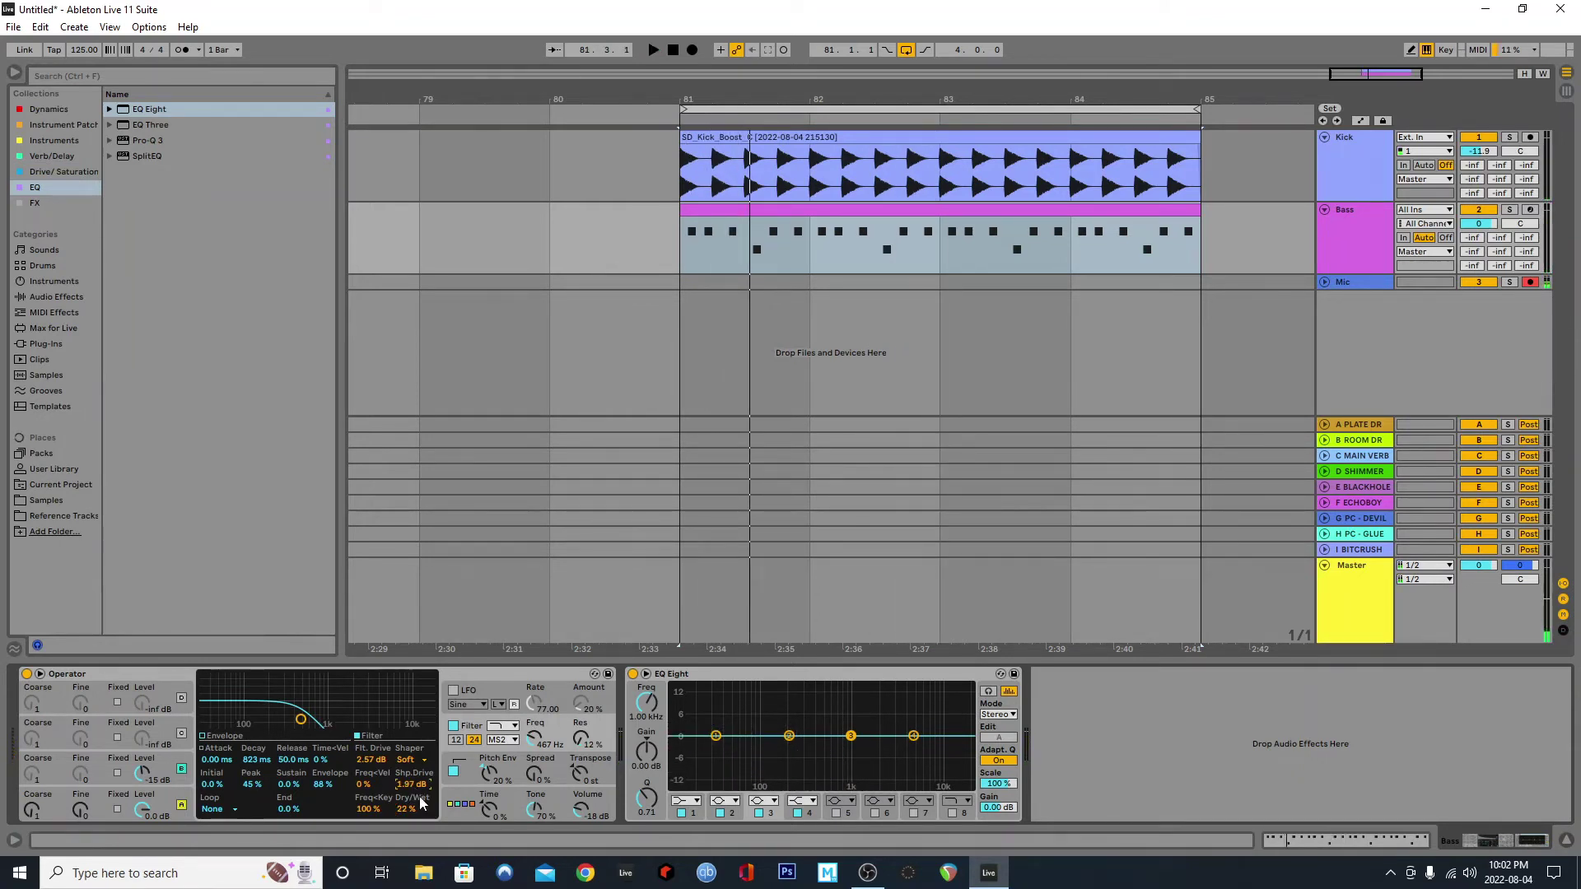
Step: Collapse Operator and insert a Saturator before EQ Eight on the Bass track, using the Analog Clip curve
{"action": "double_click", "coordinate": [97, 673]}
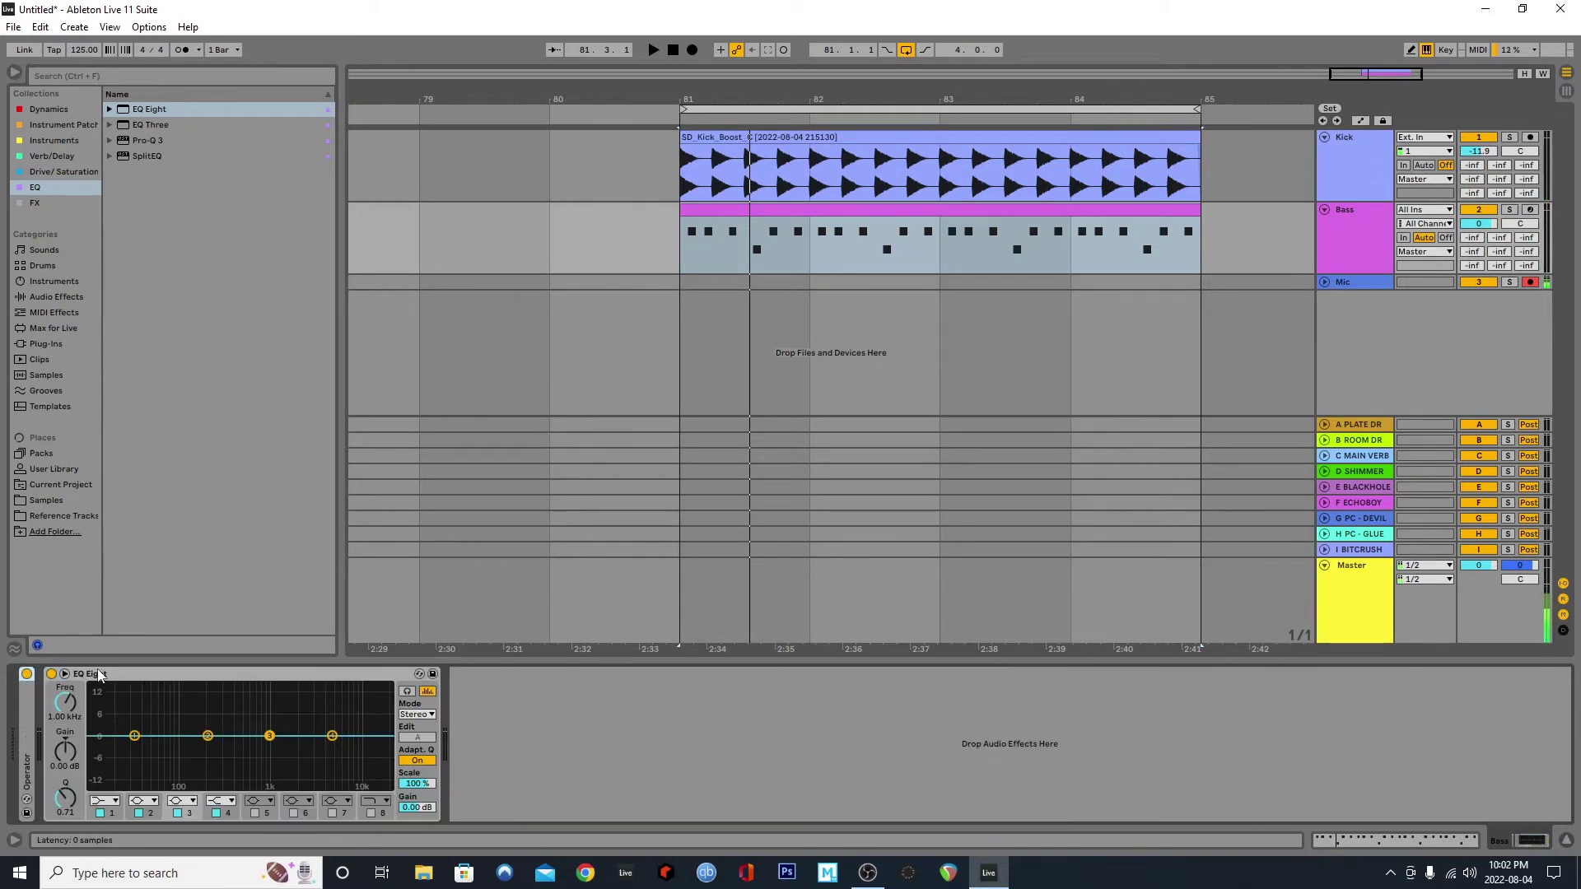
{"action": "left_click", "coordinate": [48, 108]}
{"action": "left_click", "coordinate": [64, 167]}
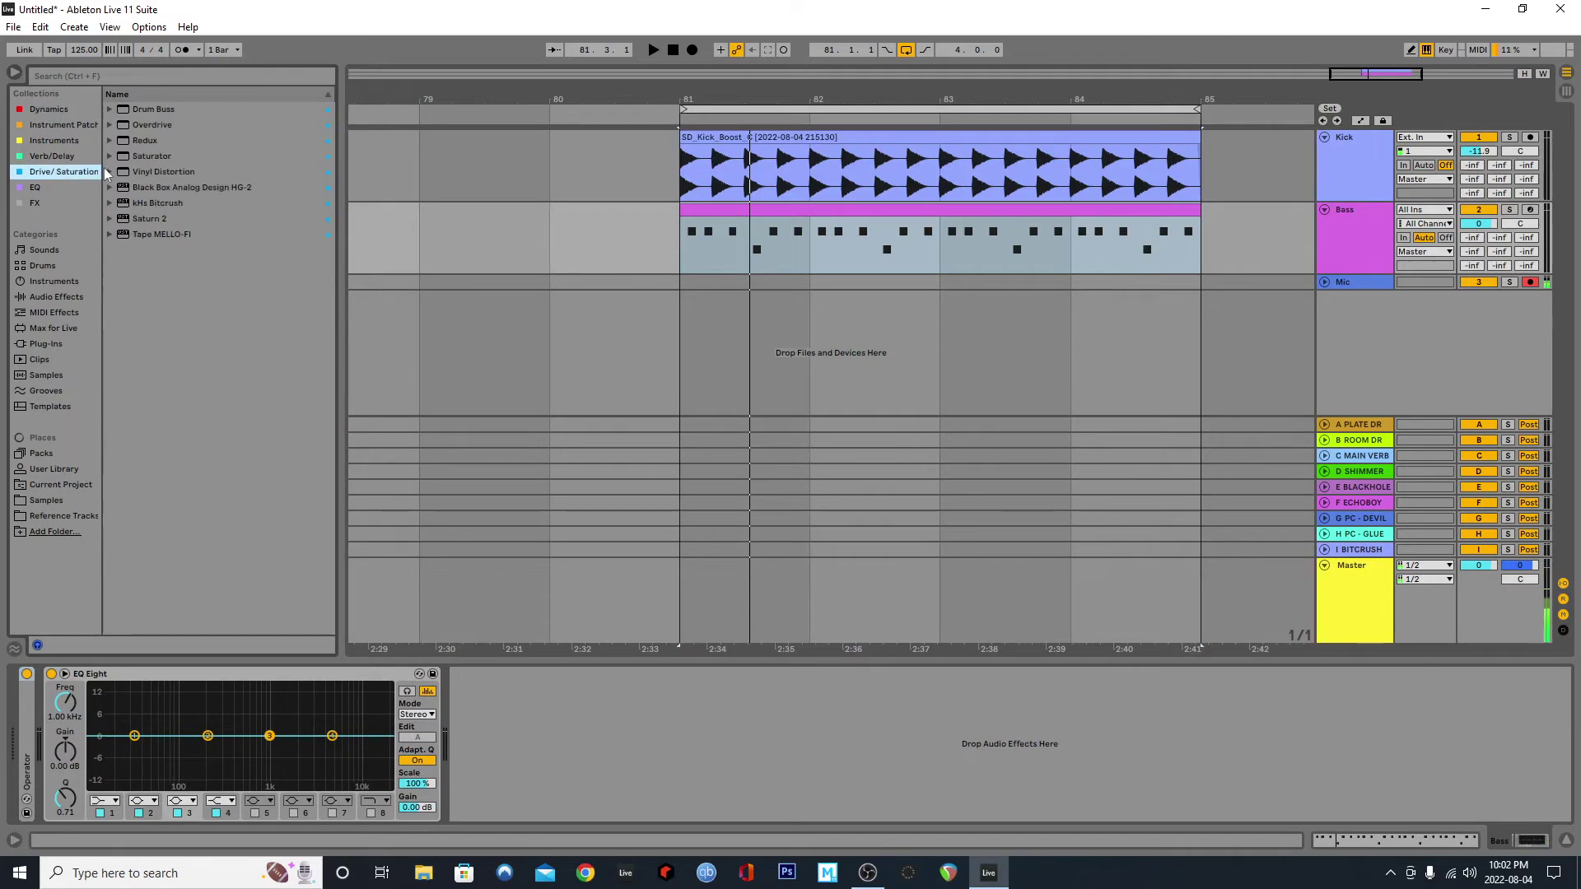
{"action": "mouse_move", "coordinate": [140, 156]}
{"action": "left_mouse_down"}
{"action": "mouse_move", "coordinate": [333, 784]}
{"action": "mouse_move", "coordinate": [80, 741]}
{"action": "left_mouse_up"}
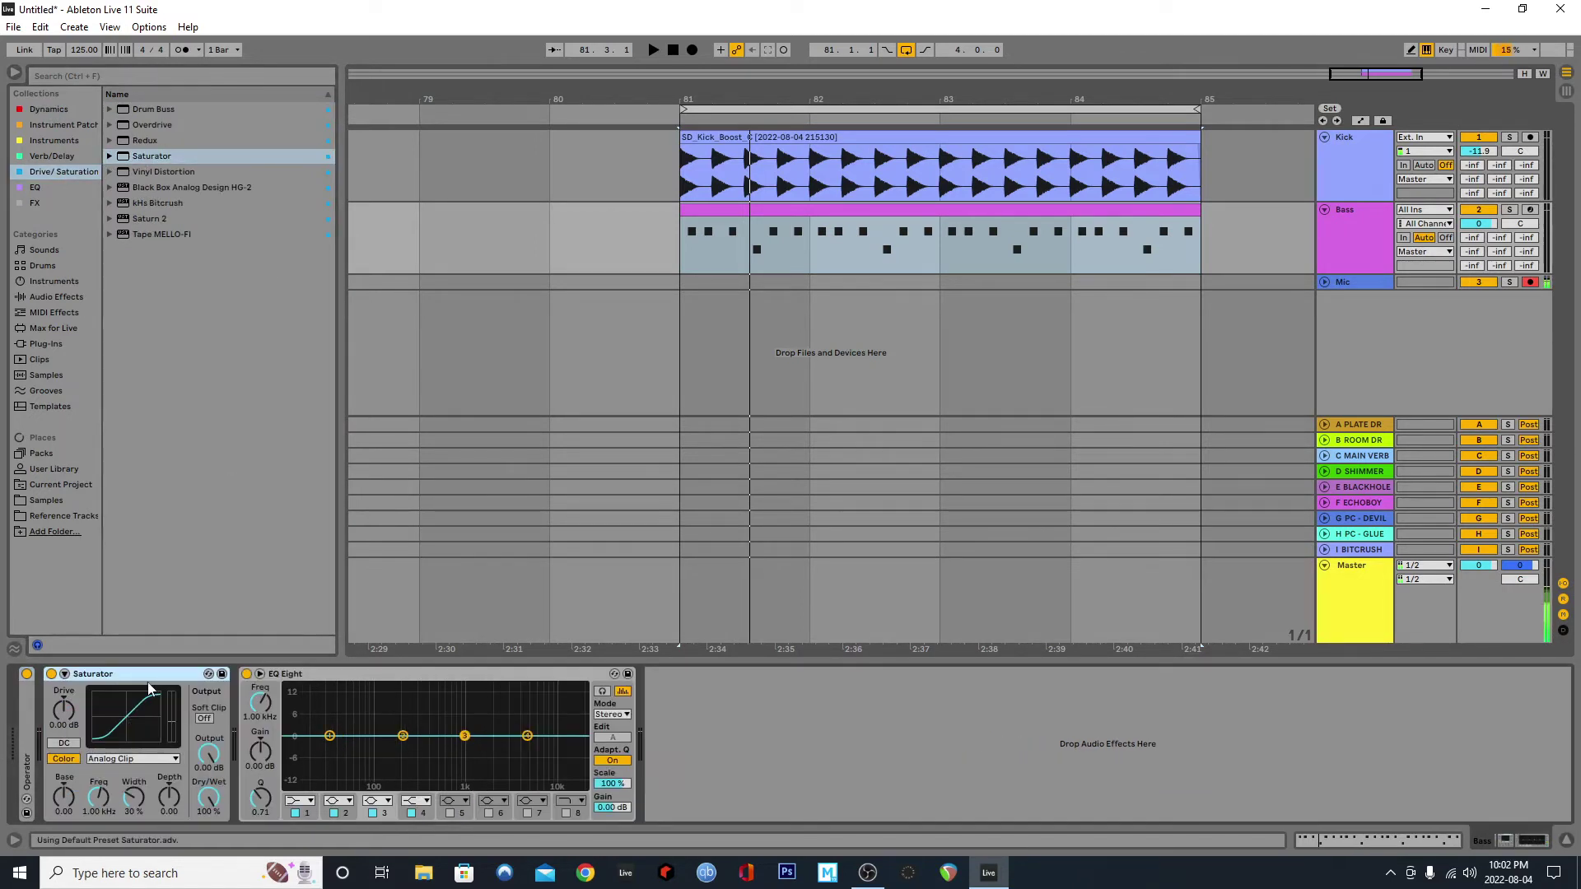
{"action": "left_click", "coordinate": [147, 759]}
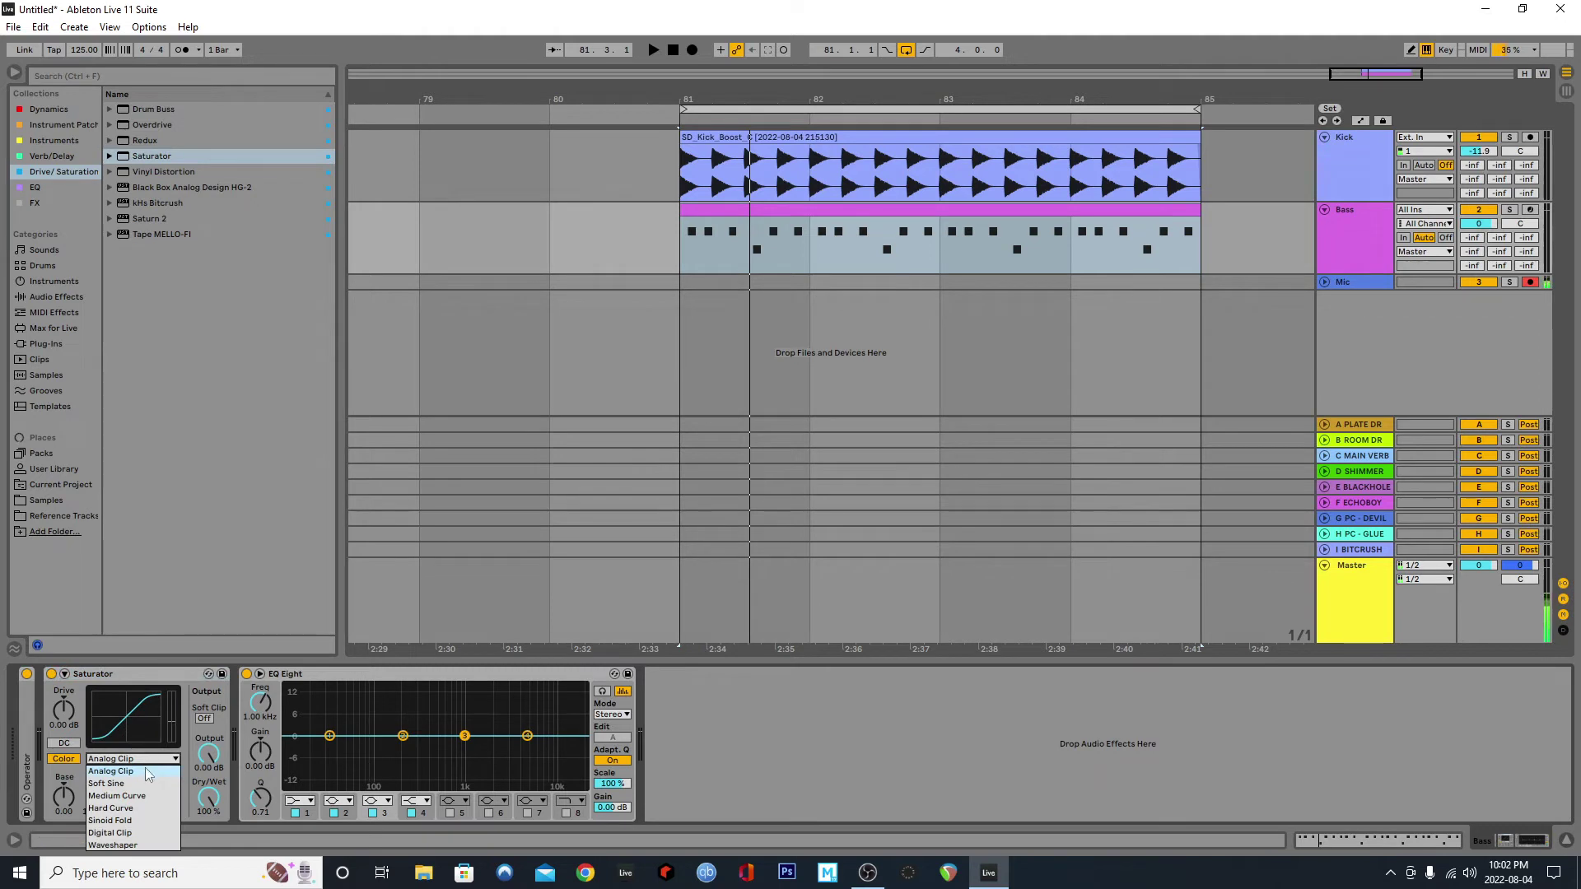
{"action": "left_click", "coordinate": [148, 773]}
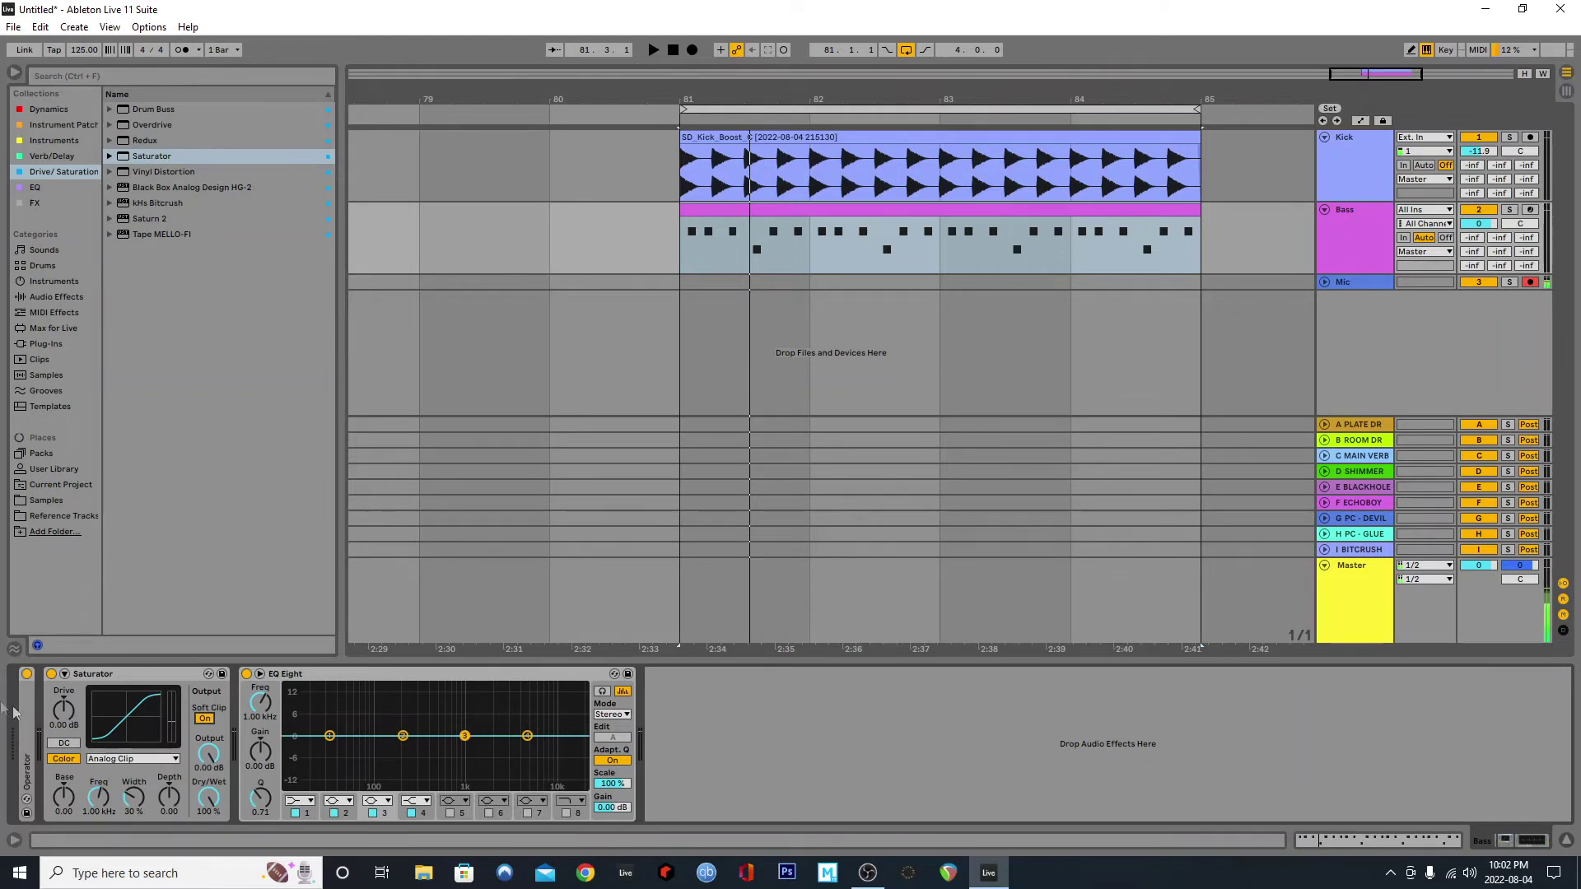
Step: Set the Saturator's drive to 18.3 dB and output to -17.5 dB, and turn Soft Clip off
{"action": "key", "text": "space"}
{"action": "left_click_drag", "start_coordinate": [65, 718], "coordinate": [64, 683]}
{"action": "key", "text": "space"}
{"action": "key", "text": "space"}
{"action": "mouse_move", "coordinate": [210, 749]}
{"action": "left_mouse_down"}
{"action": "mouse_move", "coordinate": [210, 791]}
{"action": "mouse_move", "coordinate": [208, 745]}
{"action": "left_mouse_up"}
{"action": "mouse_move", "coordinate": [65, 711]}
{"action": "left_mouse_down"}
{"action": "mouse_move", "coordinate": [64, 694]}
{"action": "mouse_move", "coordinate": [64, 718]}
{"action": "left_mouse_up"}
{"action": "left_click", "coordinate": [204, 718]}
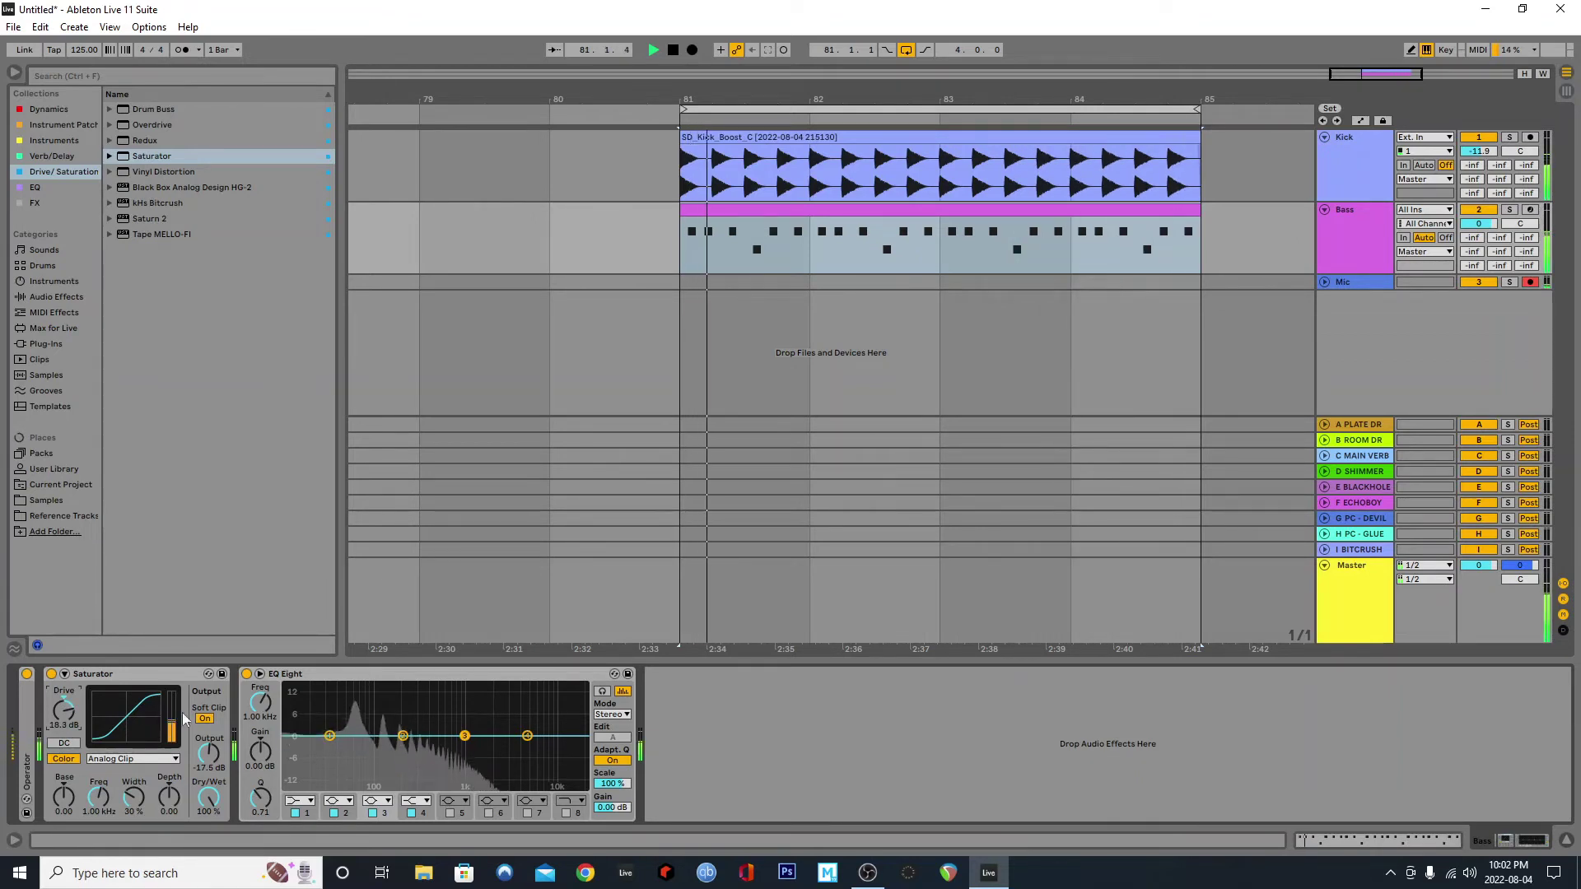
Step: Set the Saturator's drive to 13.9 dB and output to -16.5 dB, comparing the bass with the effect bypassed
{"action": "left_click_drag", "start_coordinate": [208, 753], "coordinate": [208, 763]}
{"action": "left_click_drag", "start_coordinate": [65, 710], "coordinate": [64, 722]}
{"action": "left_click_drag", "start_coordinate": [208, 753], "coordinate": [210, 741]}
{"action": "left_click", "coordinate": [51, 674]}
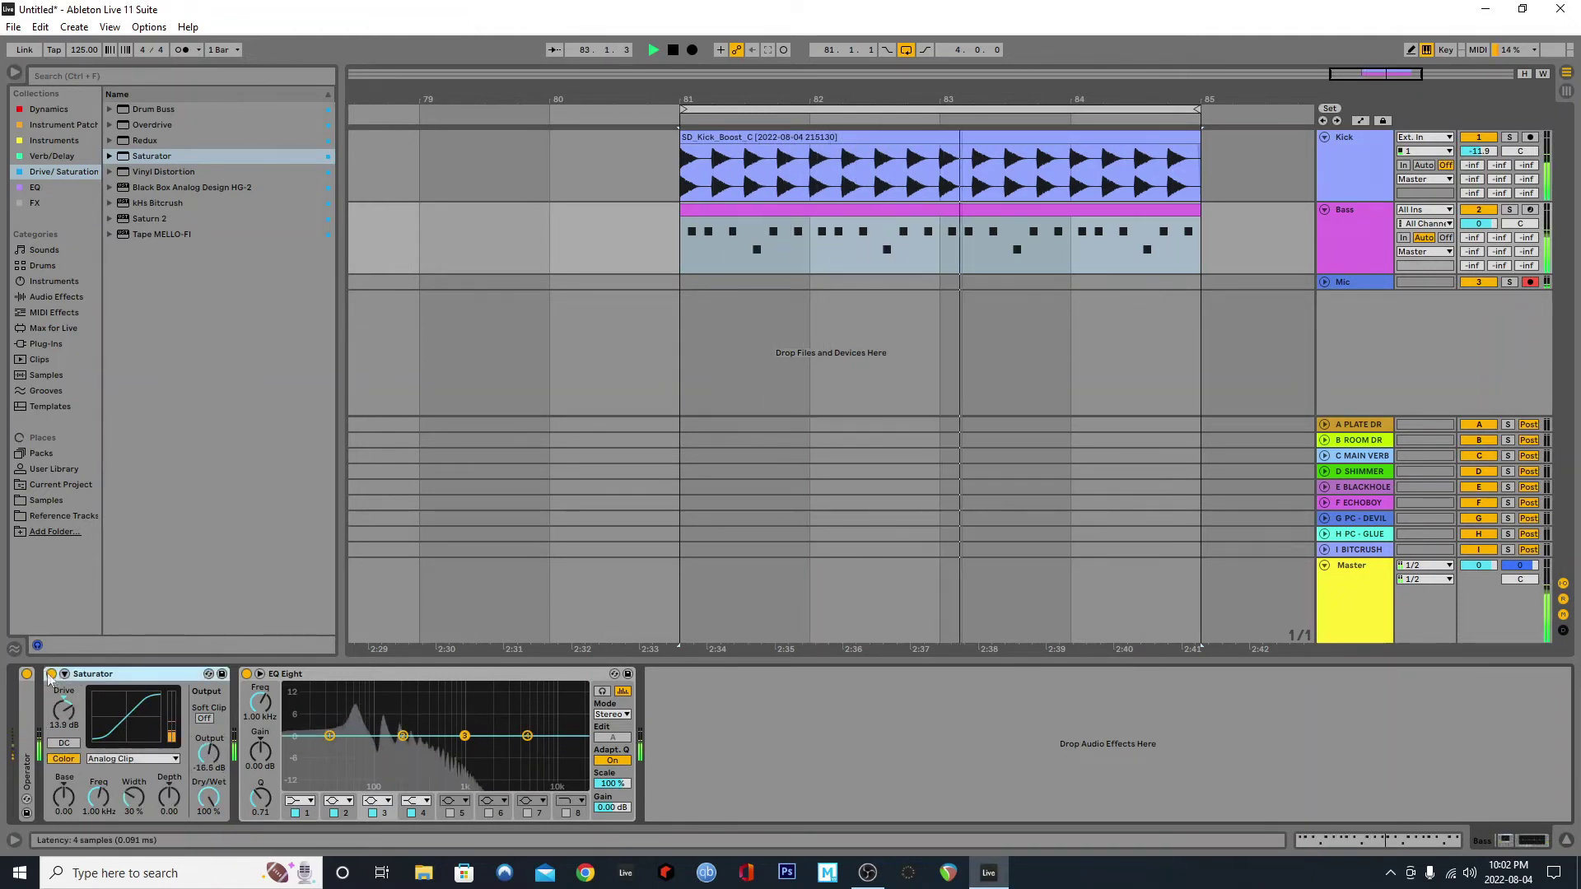
{"action": "left_click", "coordinate": [51, 674]}
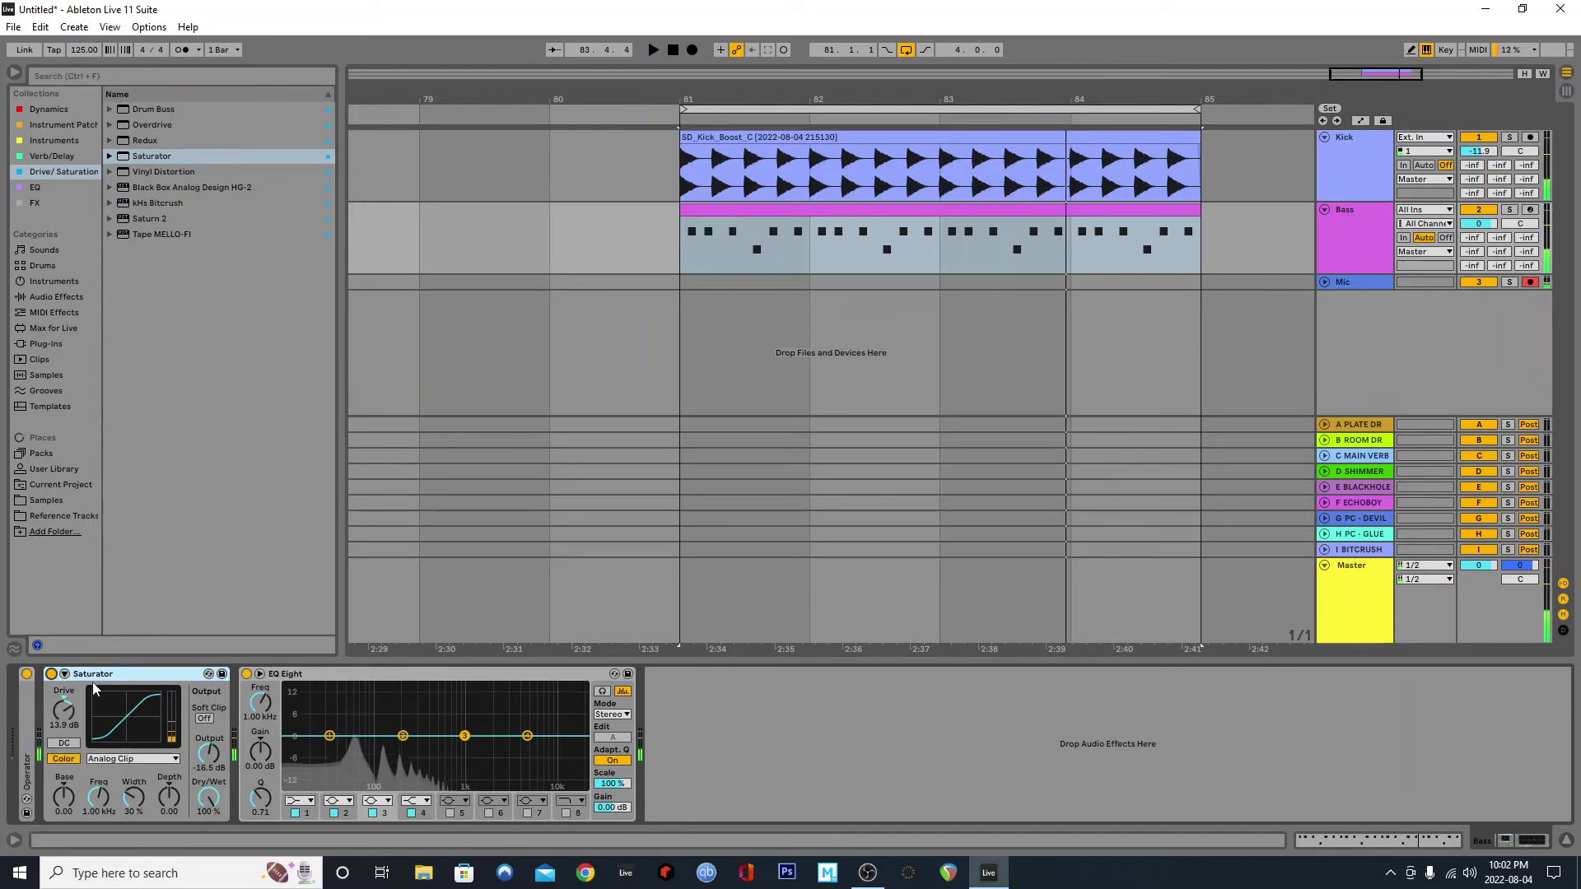
Step: Compare the Saturator's bypassed and active levels in Session View, and raise its output to -13.1 dB
{"action": "key", "text": "Tab"}
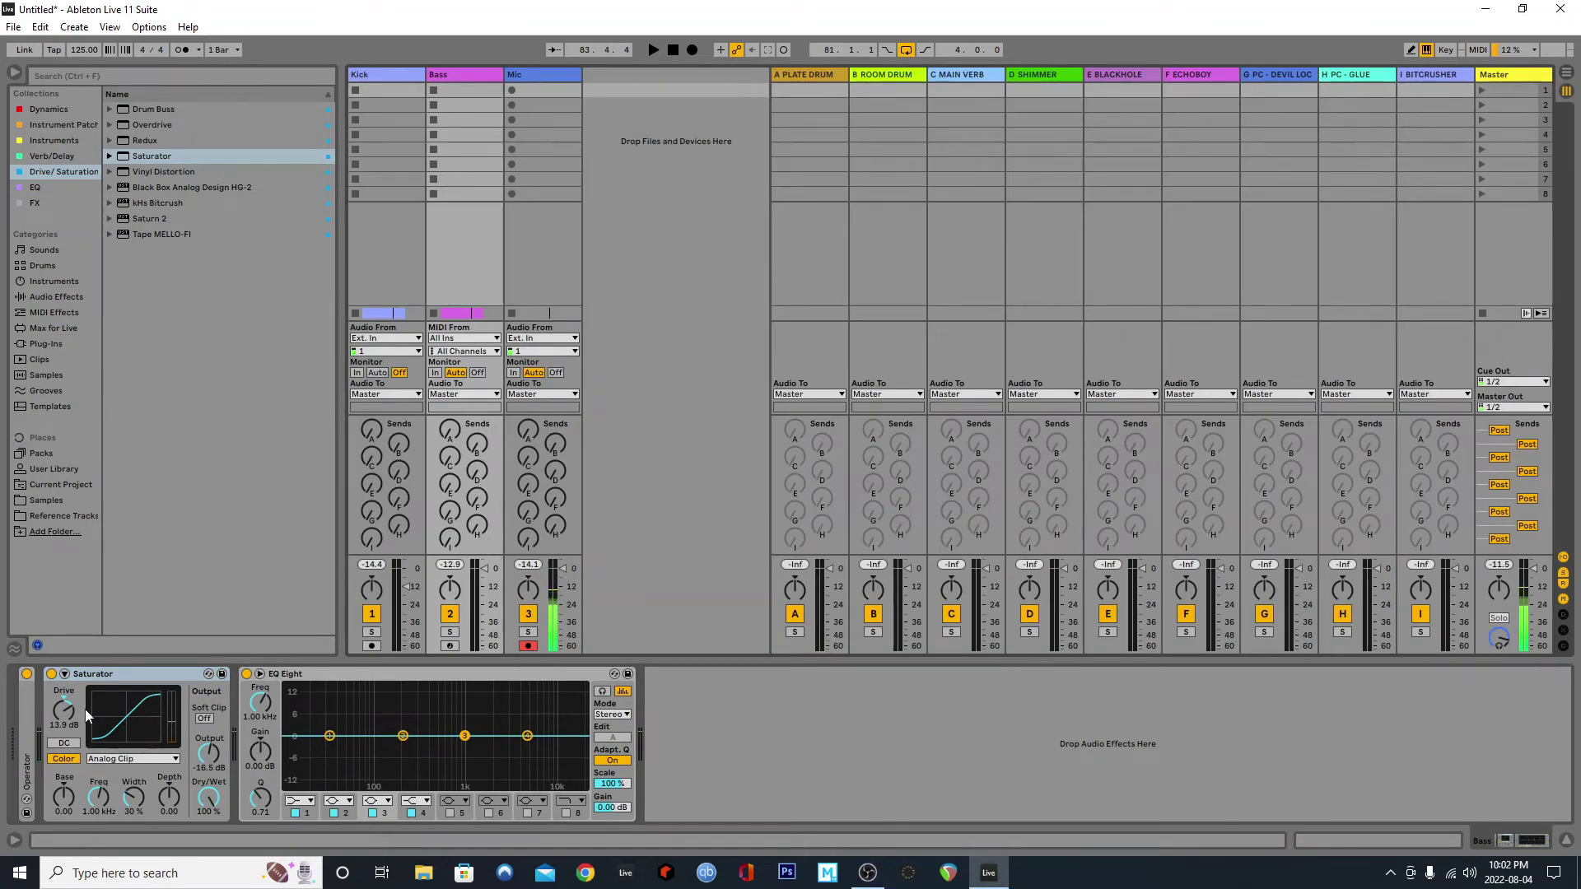
{"action": "key", "text": "space"}
{"action": "left_click", "coordinate": [52, 673]}
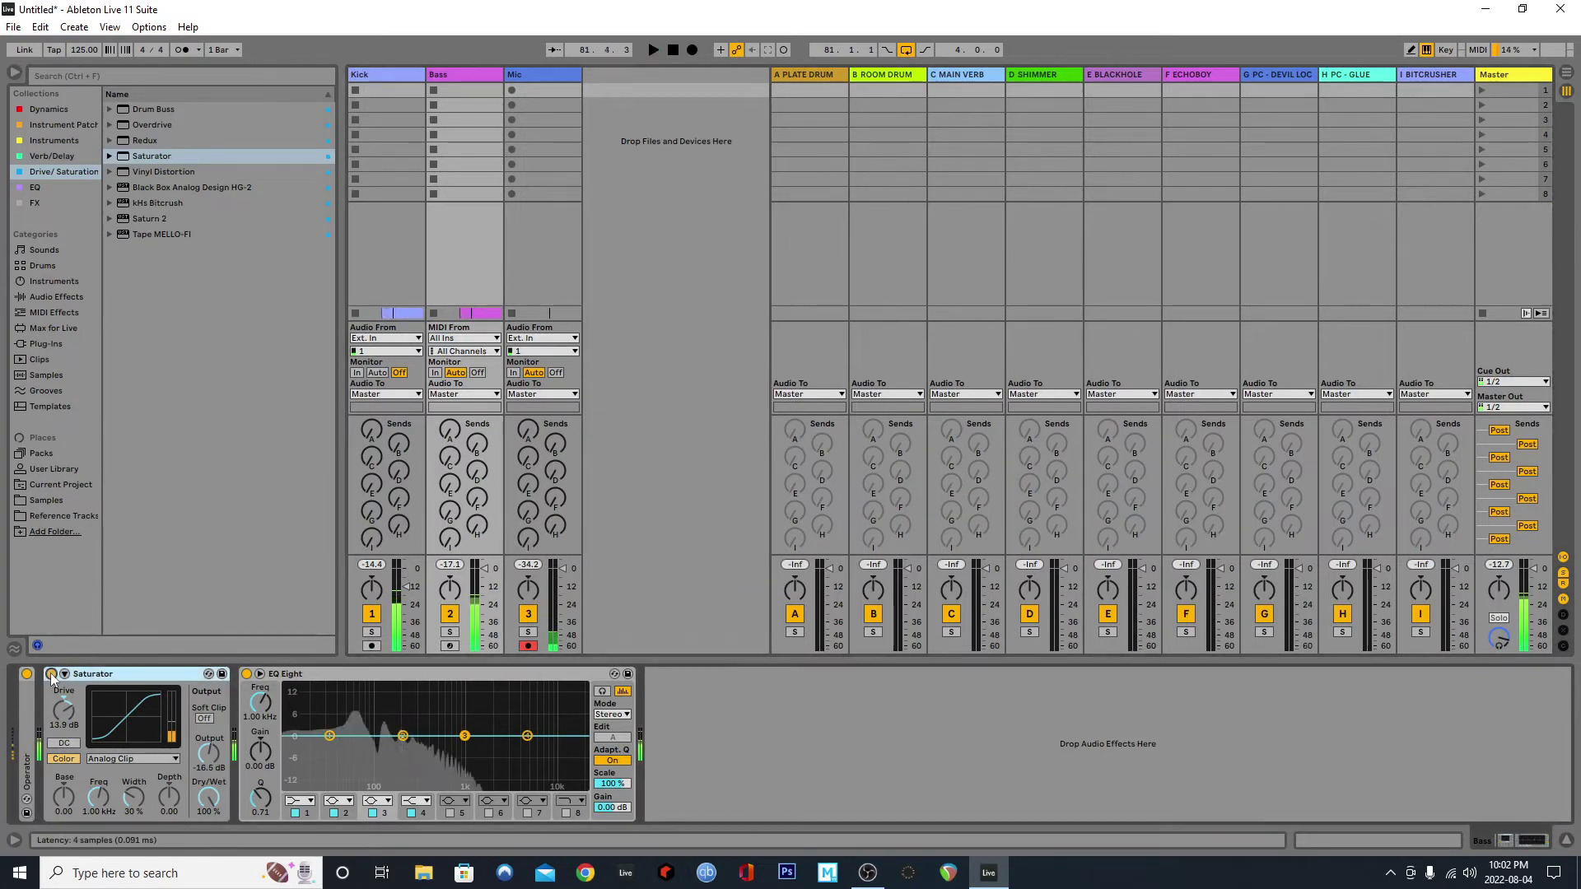
{"action": "left_click", "coordinate": [51, 674]}
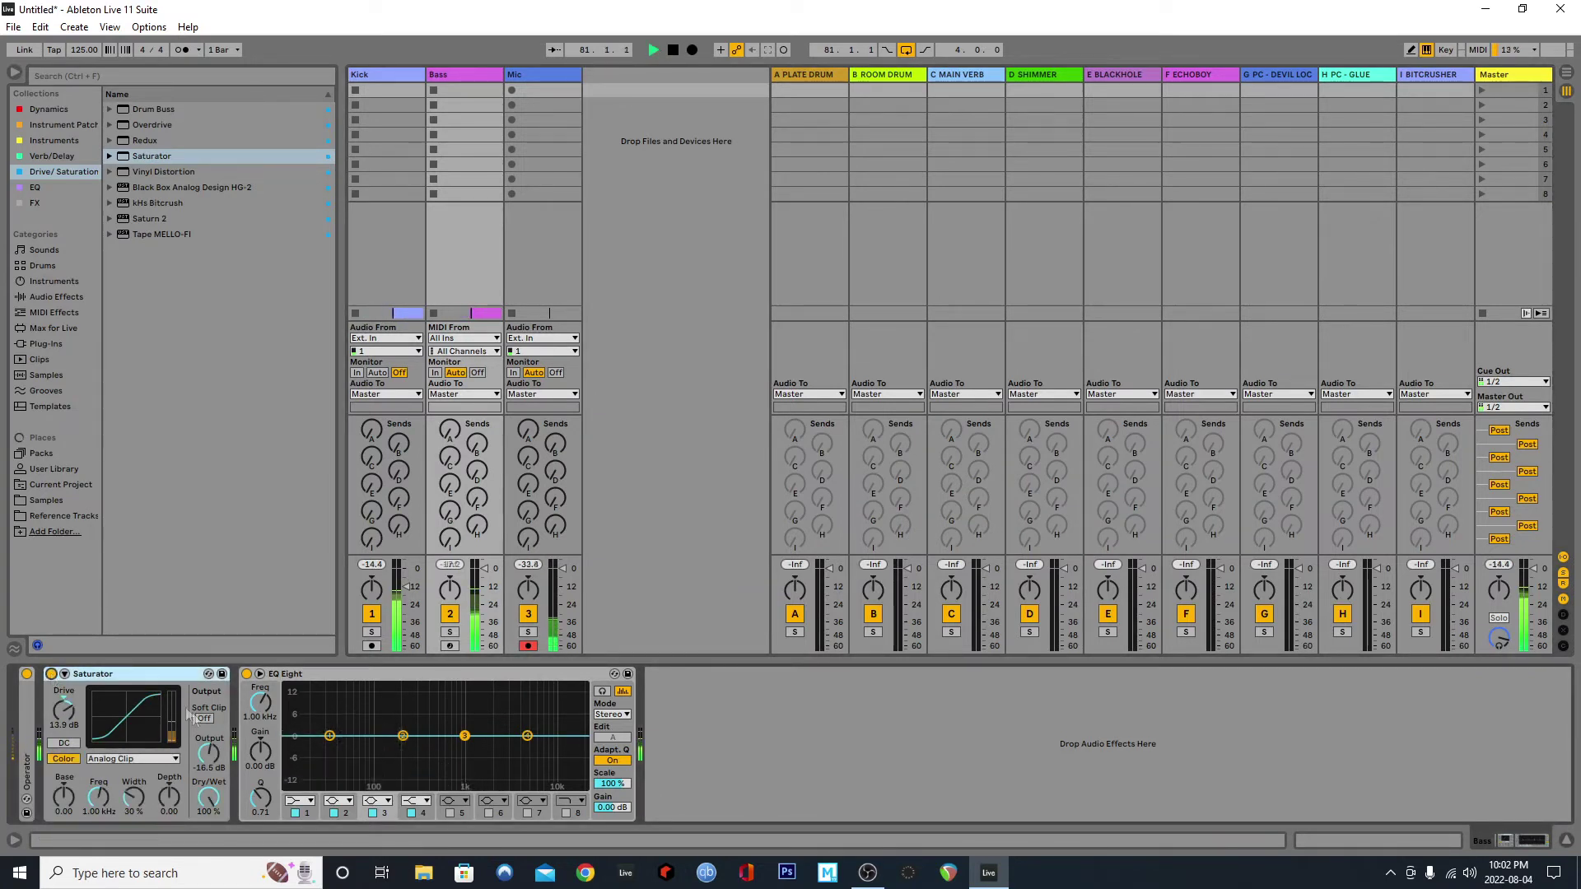
{"action": "left_click_drag", "start_coordinate": [219, 764], "coordinate": [219, 751]}
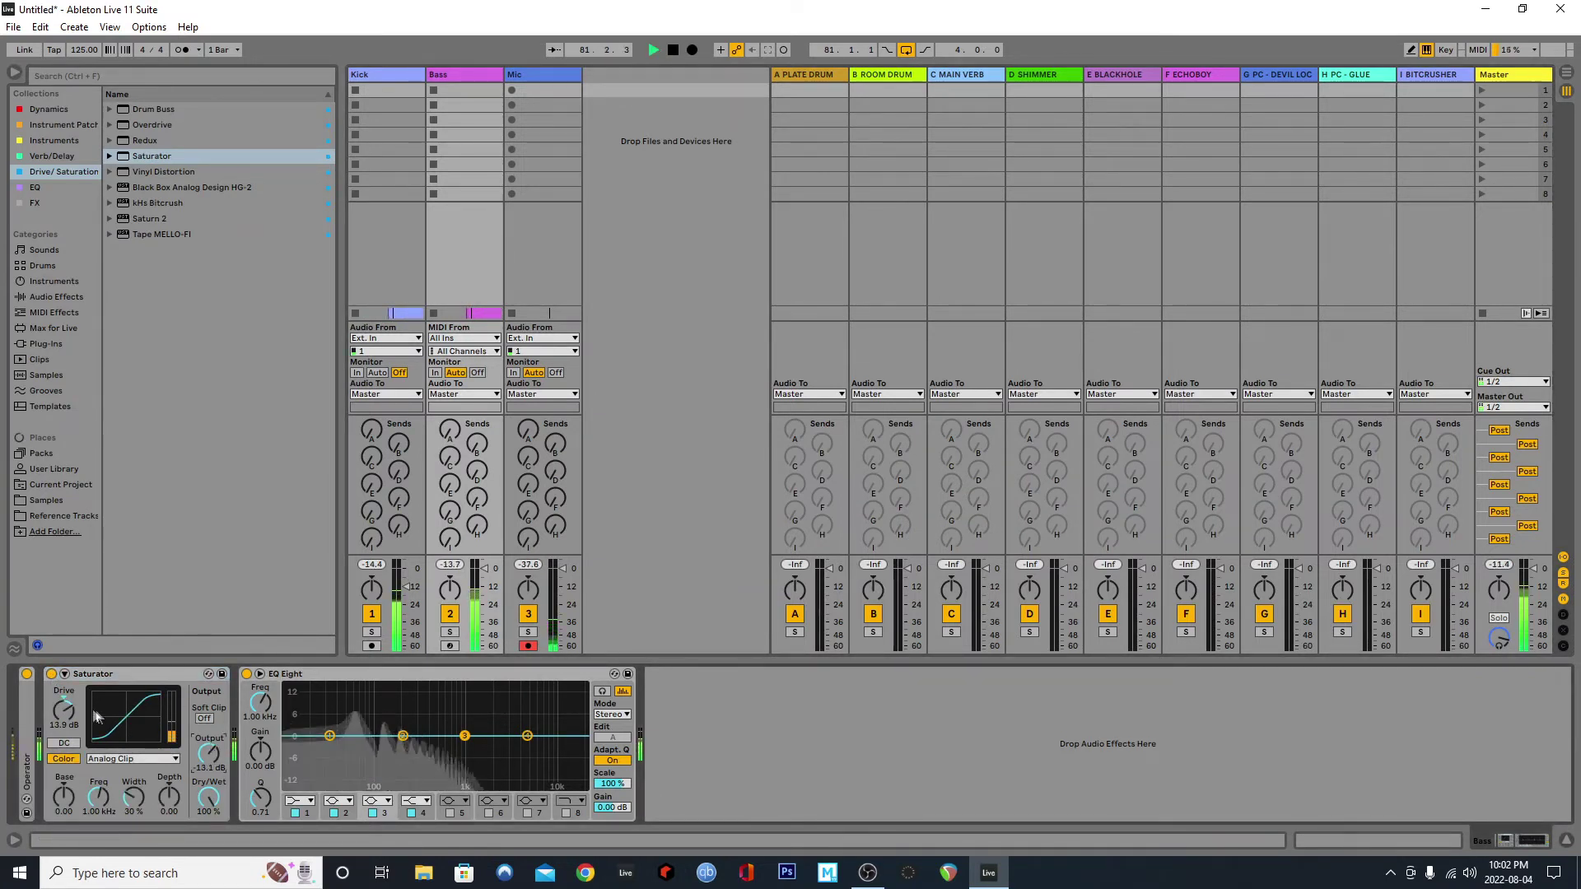
Step: Compare the bass with the Saturator bypassed and active during playback, and collapse the Saturator
{"action": "left_click", "coordinate": [51, 674]}
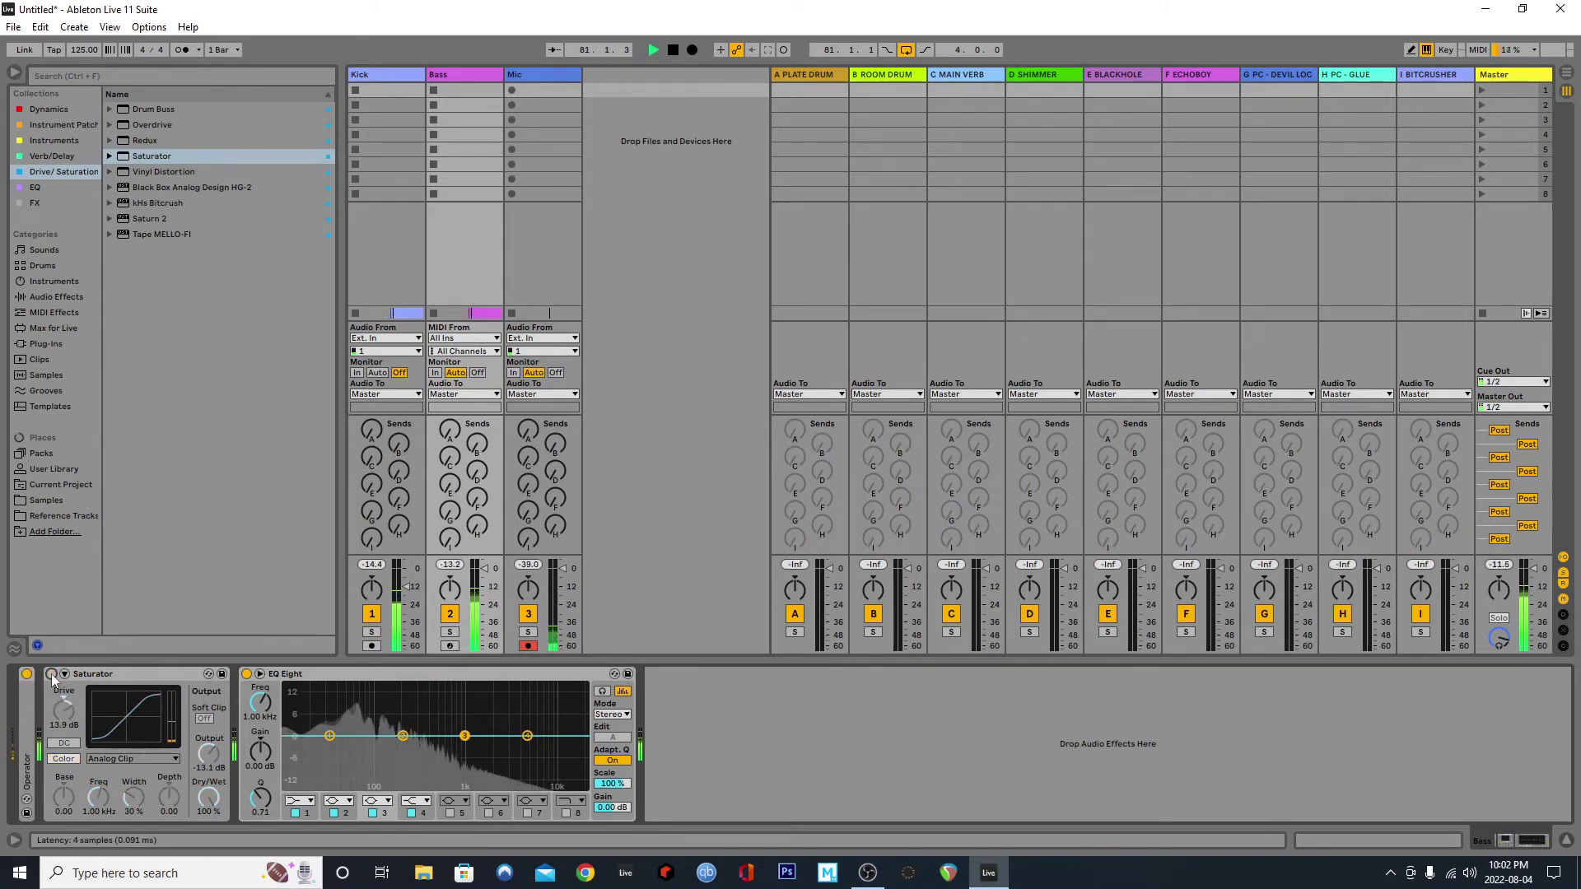
{"action": "left_click", "coordinate": [52, 673]}
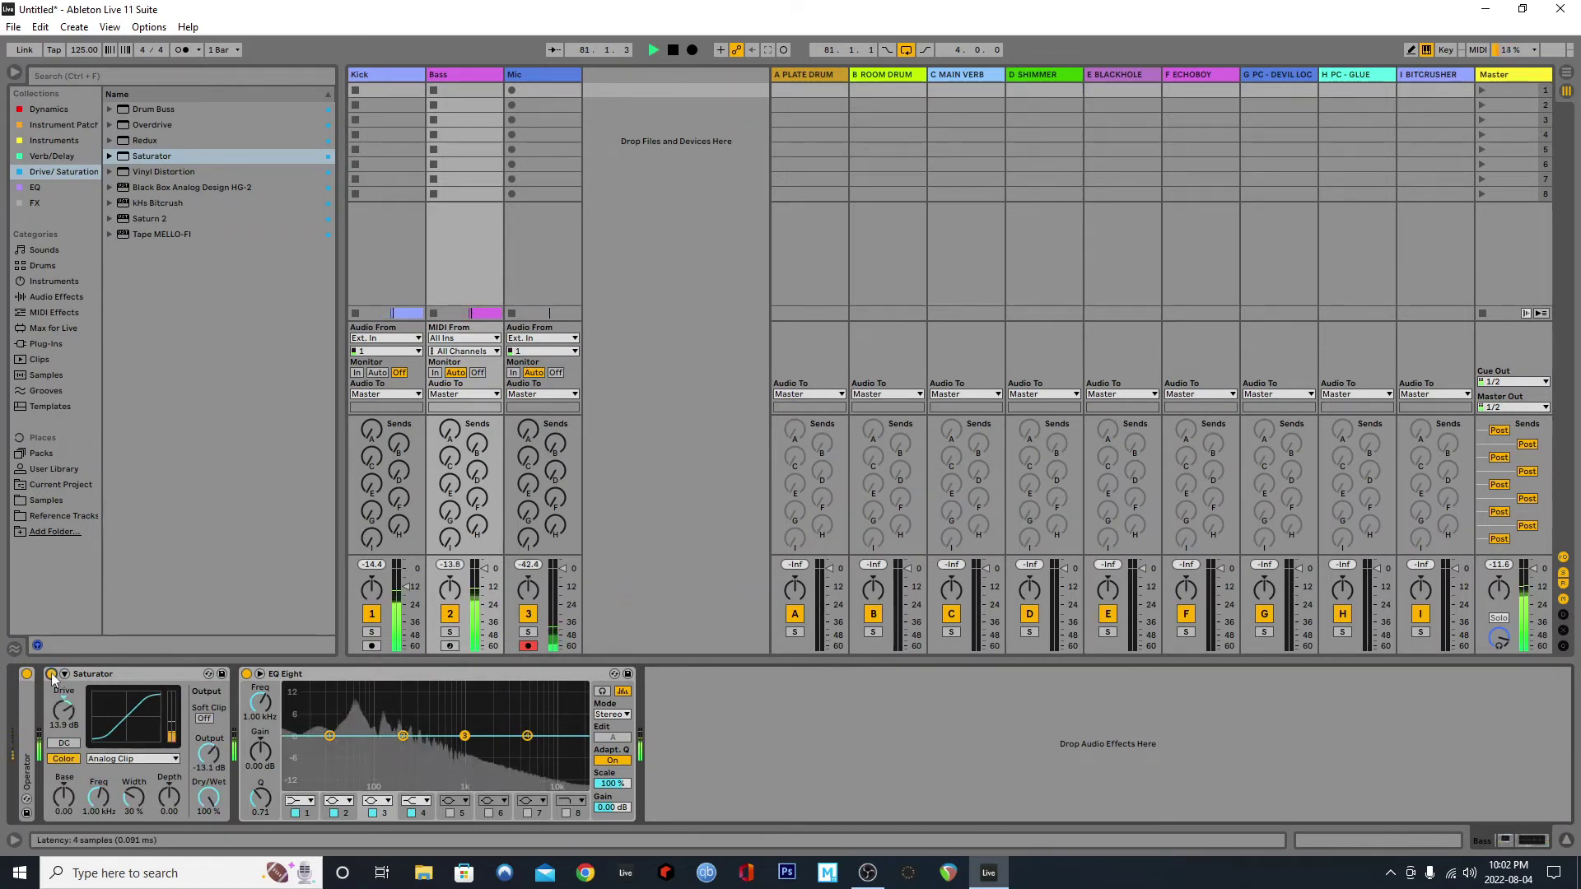
{"action": "key", "text": "space"}
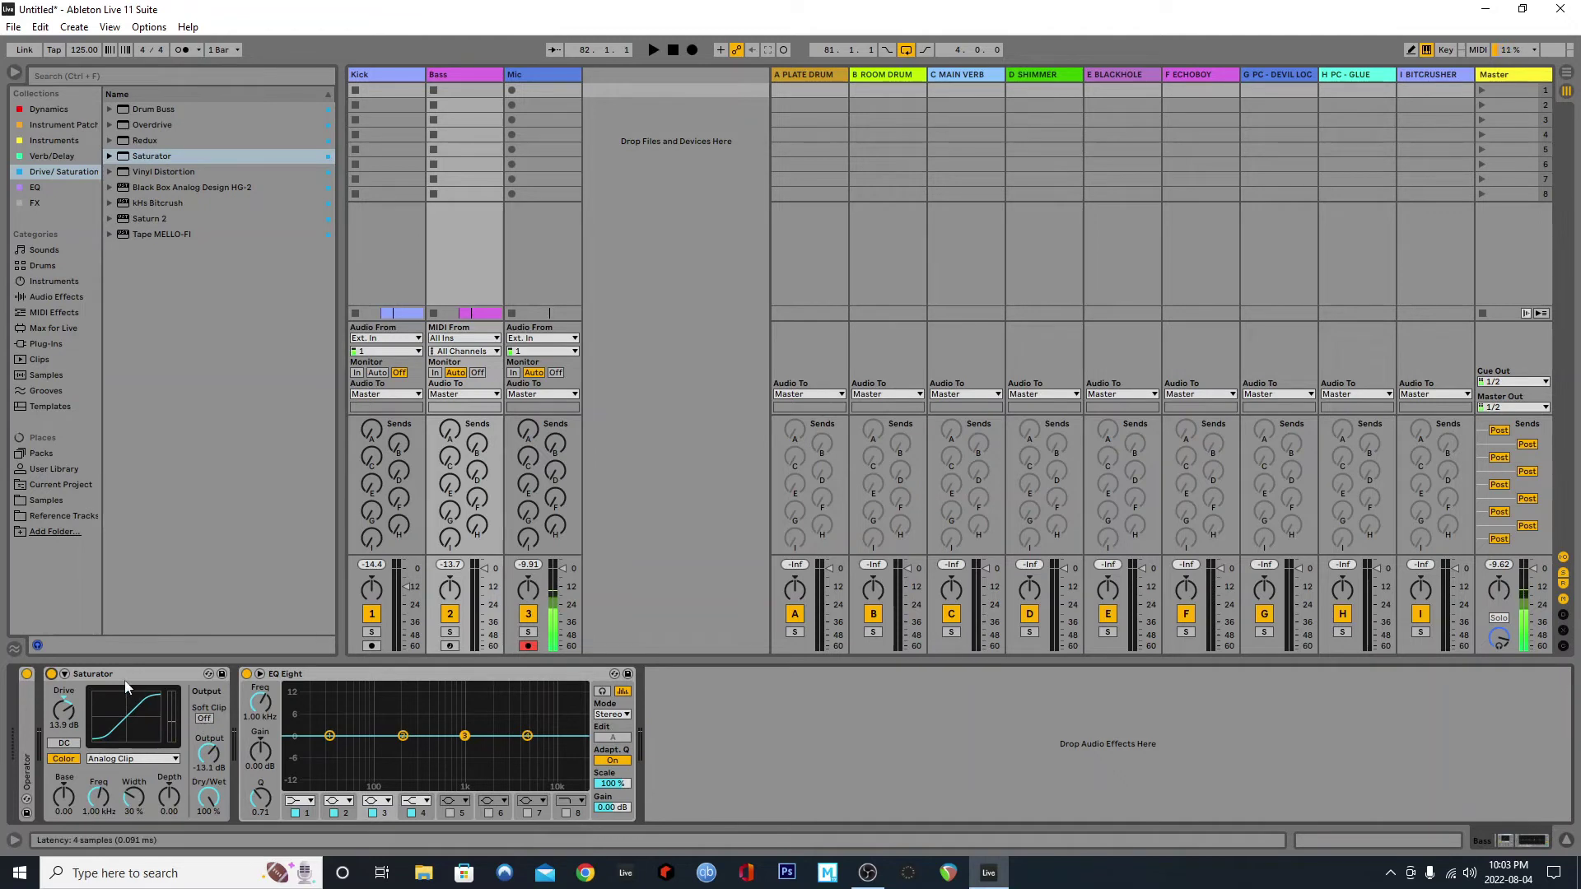
{"action": "key", "text": "space"}
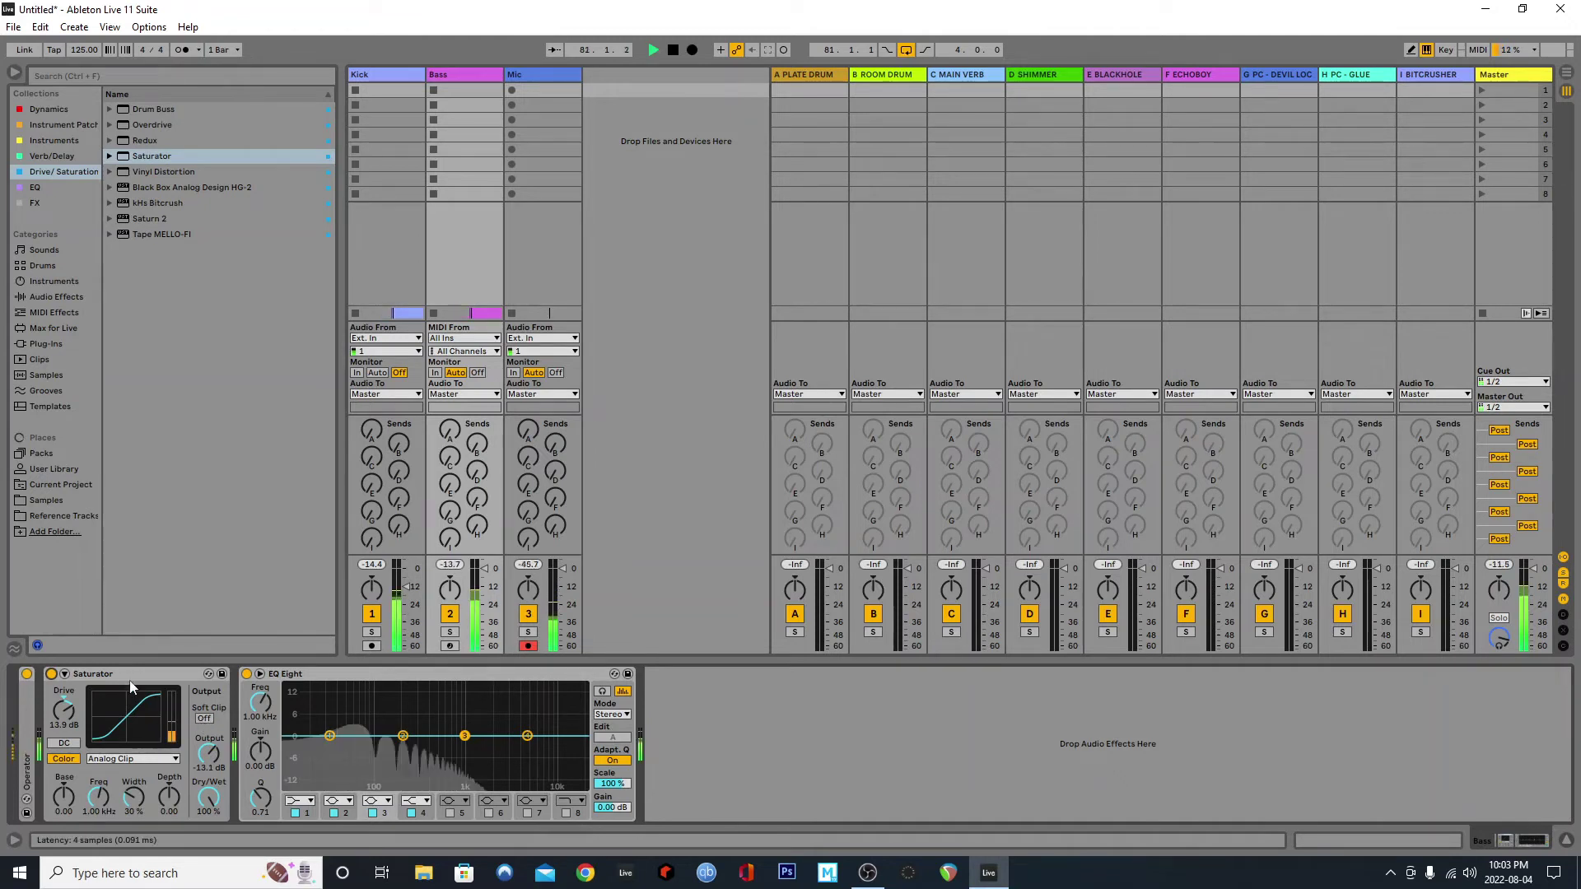
{"action": "left_click", "coordinate": [51, 674]}
{"action": "left_click", "coordinate": [51, 673]}
{"action": "double_click", "coordinate": [87, 674]}
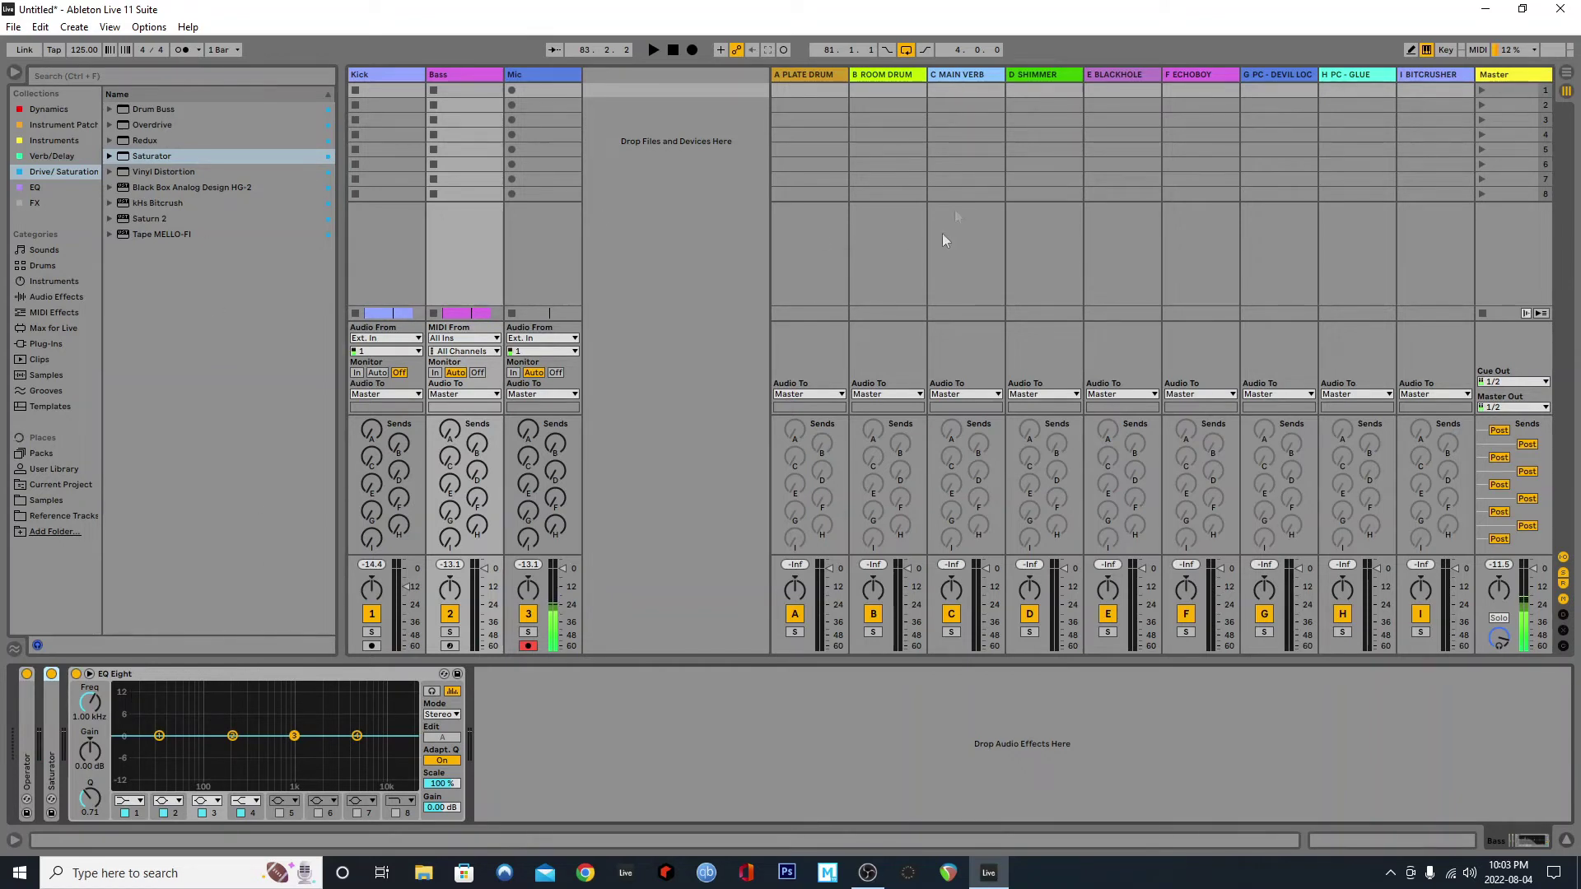
Step: Set the Bass track's send to the I BITCRUSHER return to 0 dB in Arrangement View and briefly play the loop
{"action": "left_click", "coordinate": [1386, 74]}
{"action": "key", "text": "Tab"}
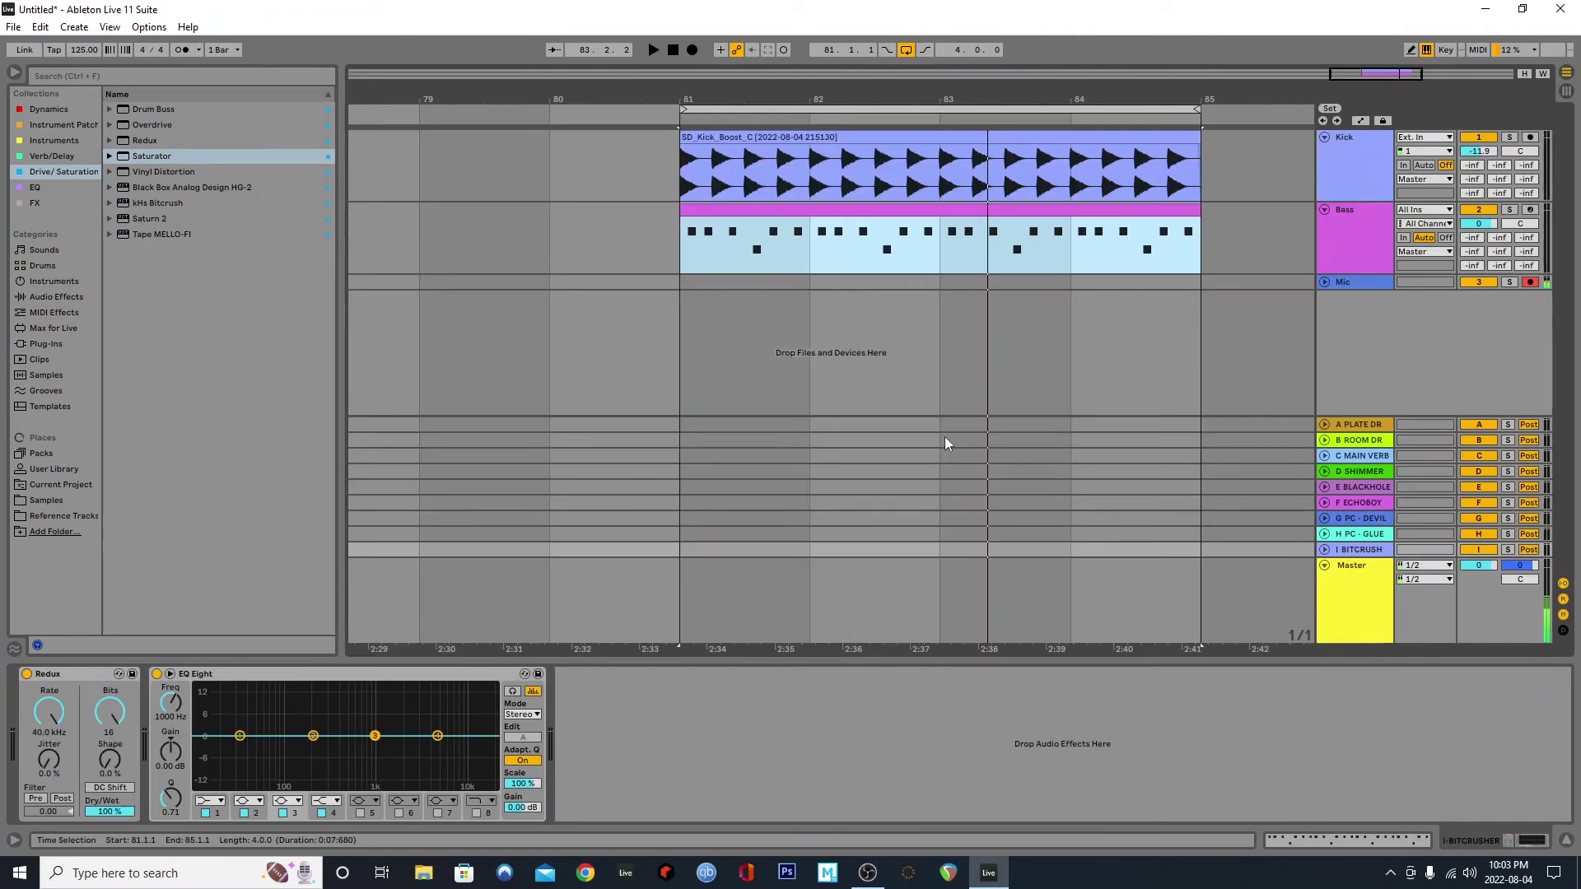
{"action": "left_click", "coordinate": [1347, 228]}
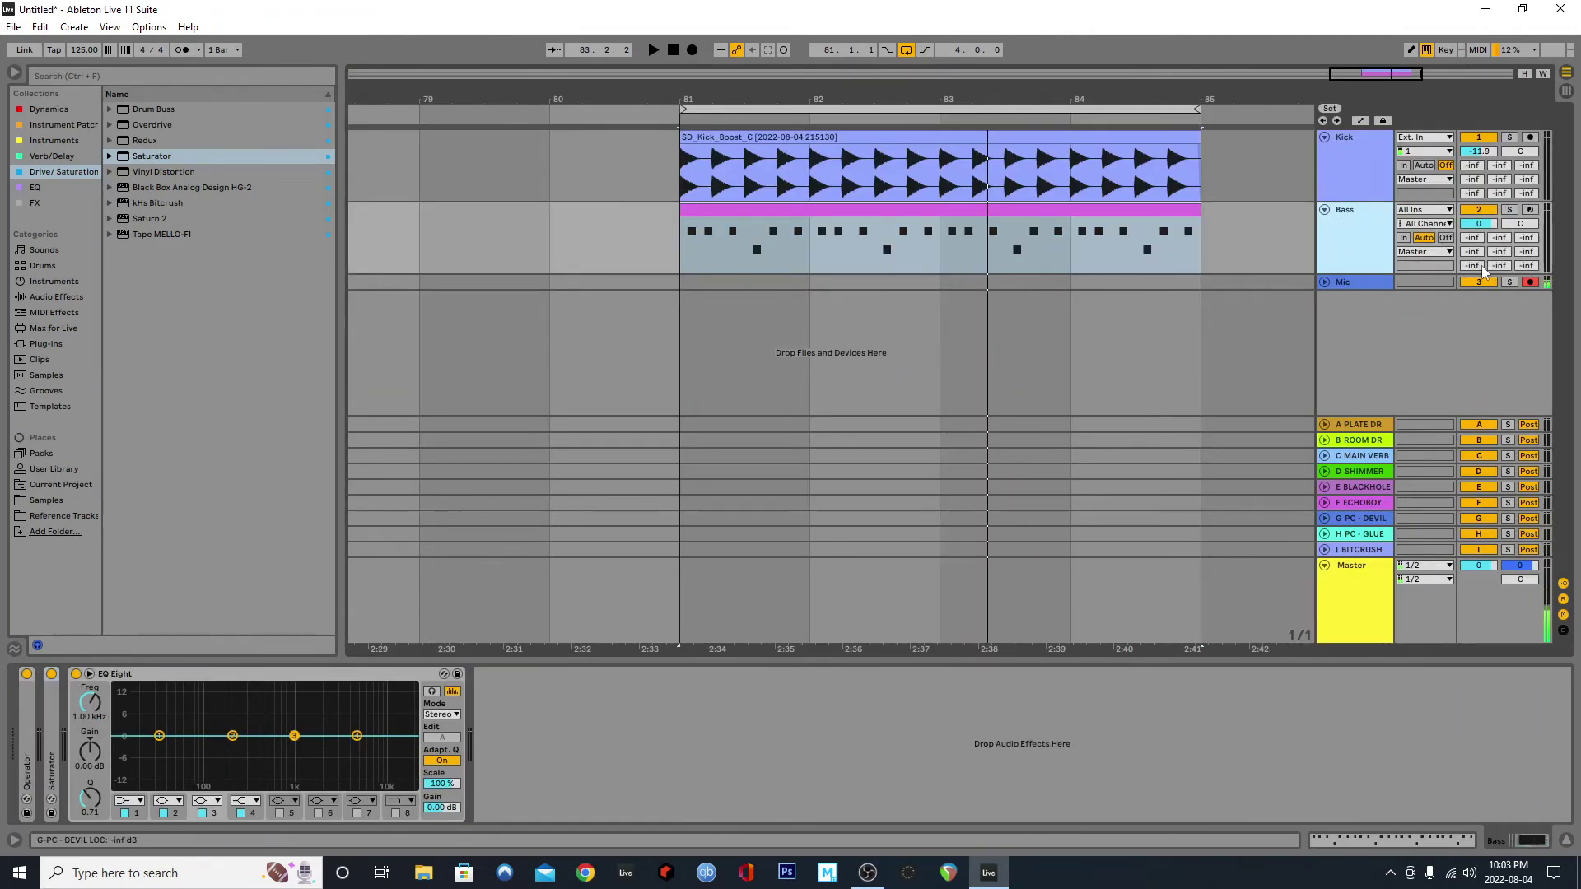
{"action": "left_click_drag", "start_coordinate": [1530, 265], "coordinate": [1529, 198]}
{"action": "key", "text": "space"}
{"action": "key", "text": "space"}
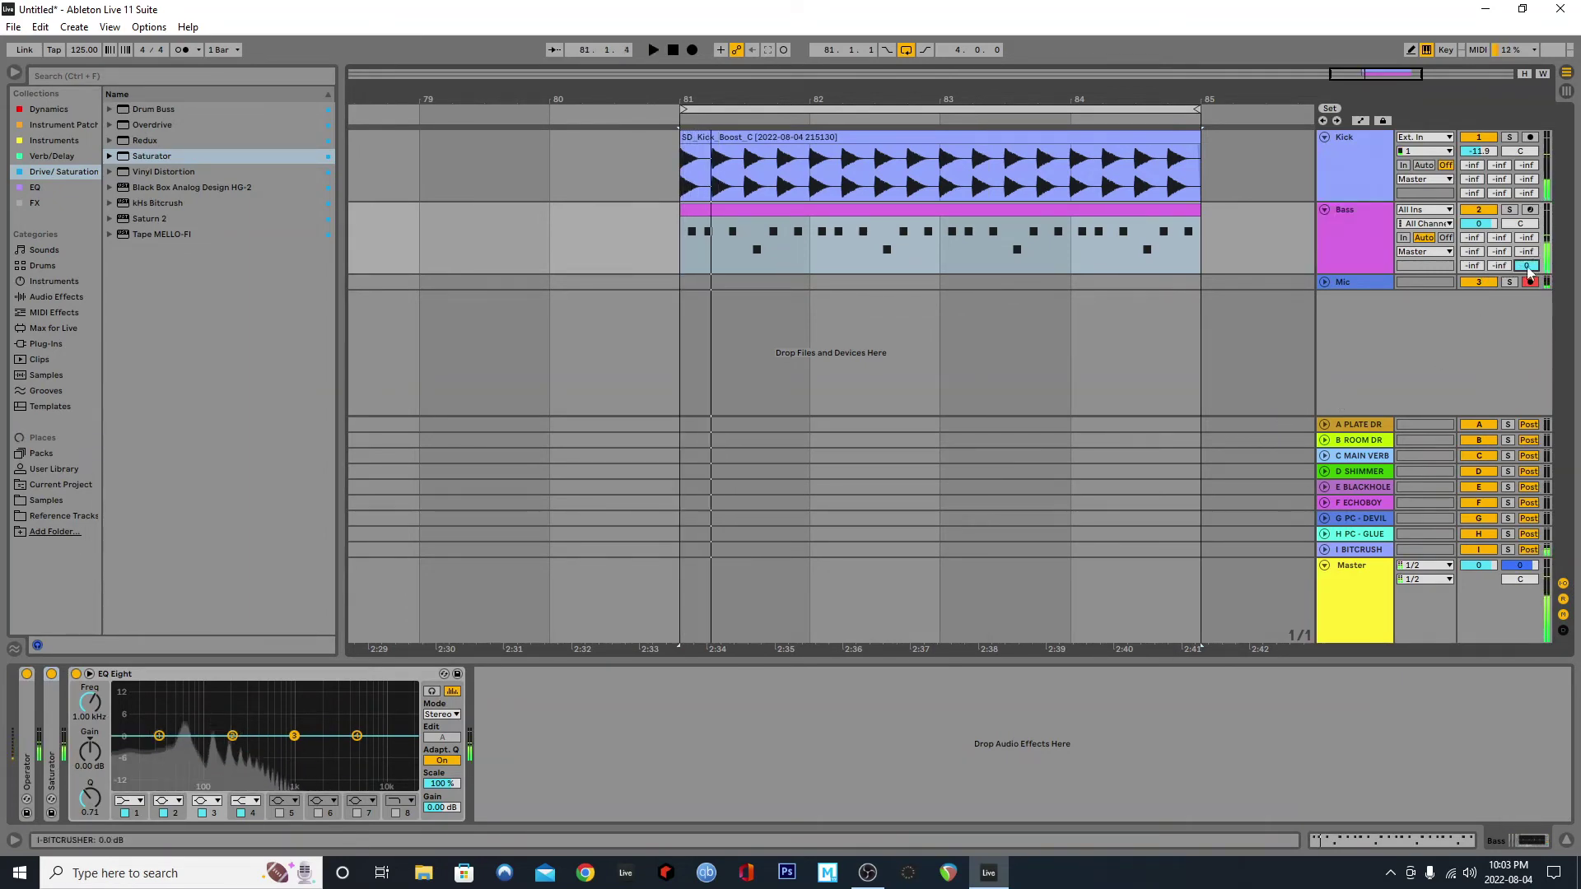
Step: On the BITCRUSHER return, make EQ Eight's band 1 a low cut at about 620 Hz and set Redux's rate to 10.6 kHz
{"action": "key", "text": "Tab"}
{"action": "left_click", "coordinate": [1432, 85]}
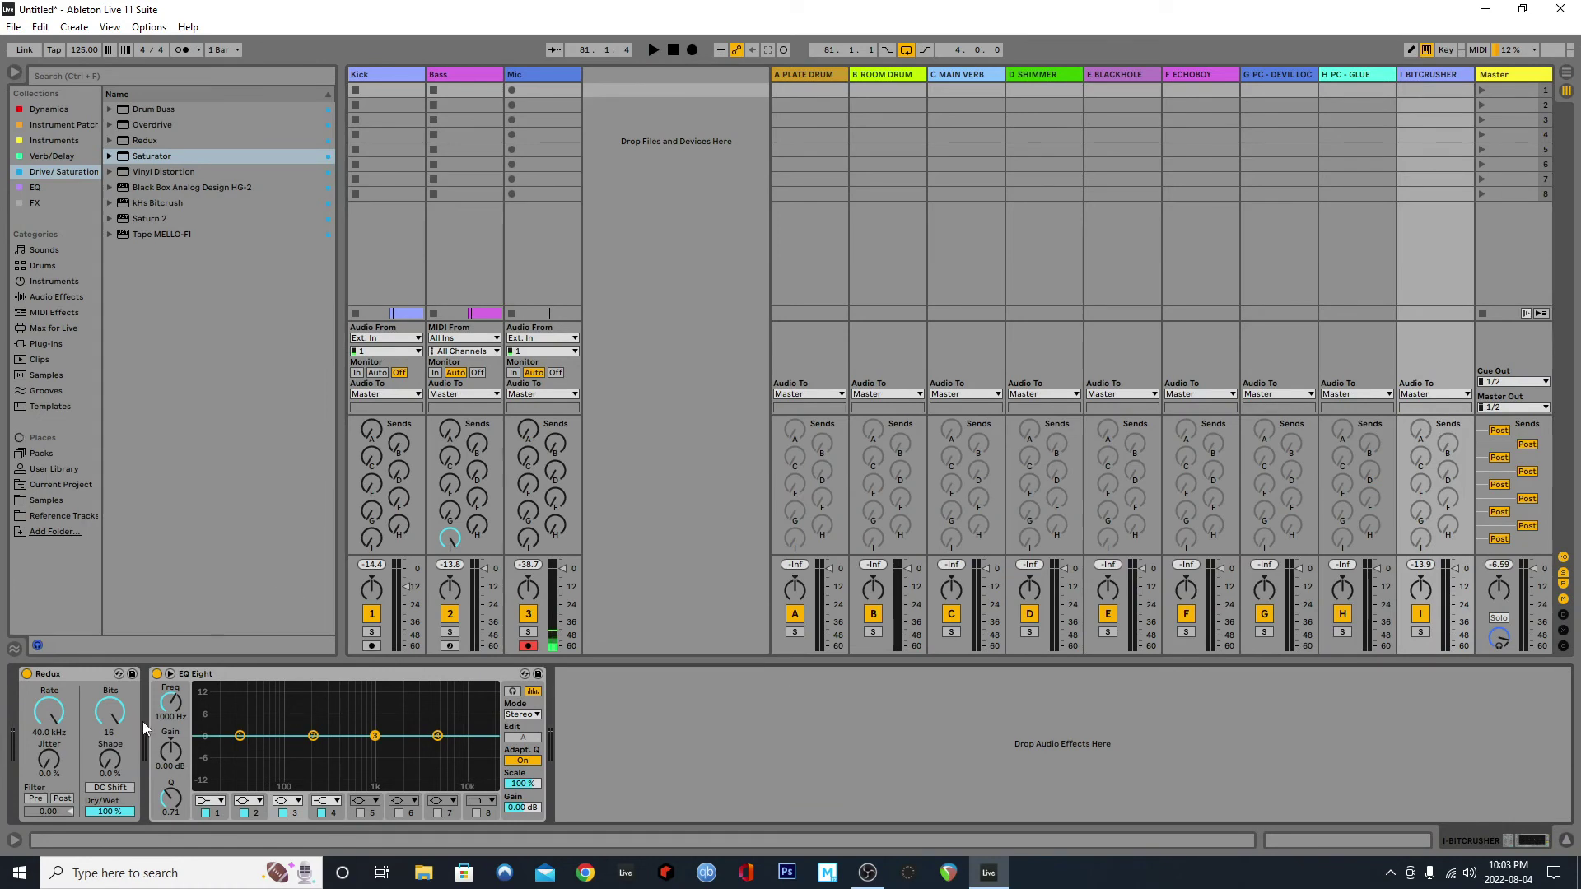
{"action": "left_click", "coordinate": [210, 800]}
{"action": "left_click", "coordinate": [211, 710]}
{"action": "key", "text": "space"}
{"action": "left_click_drag", "start_coordinate": [240, 735], "coordinate": [363, 748]}
{"action": "left_click_drag", "start_coordinate": [170, 703], "coordinate": [170, 708]}
{"action": "left_click_drag", "start_coordinate": [49, 711], "coordinate": [49, 777]}
{"action": "key", "text": "space"}
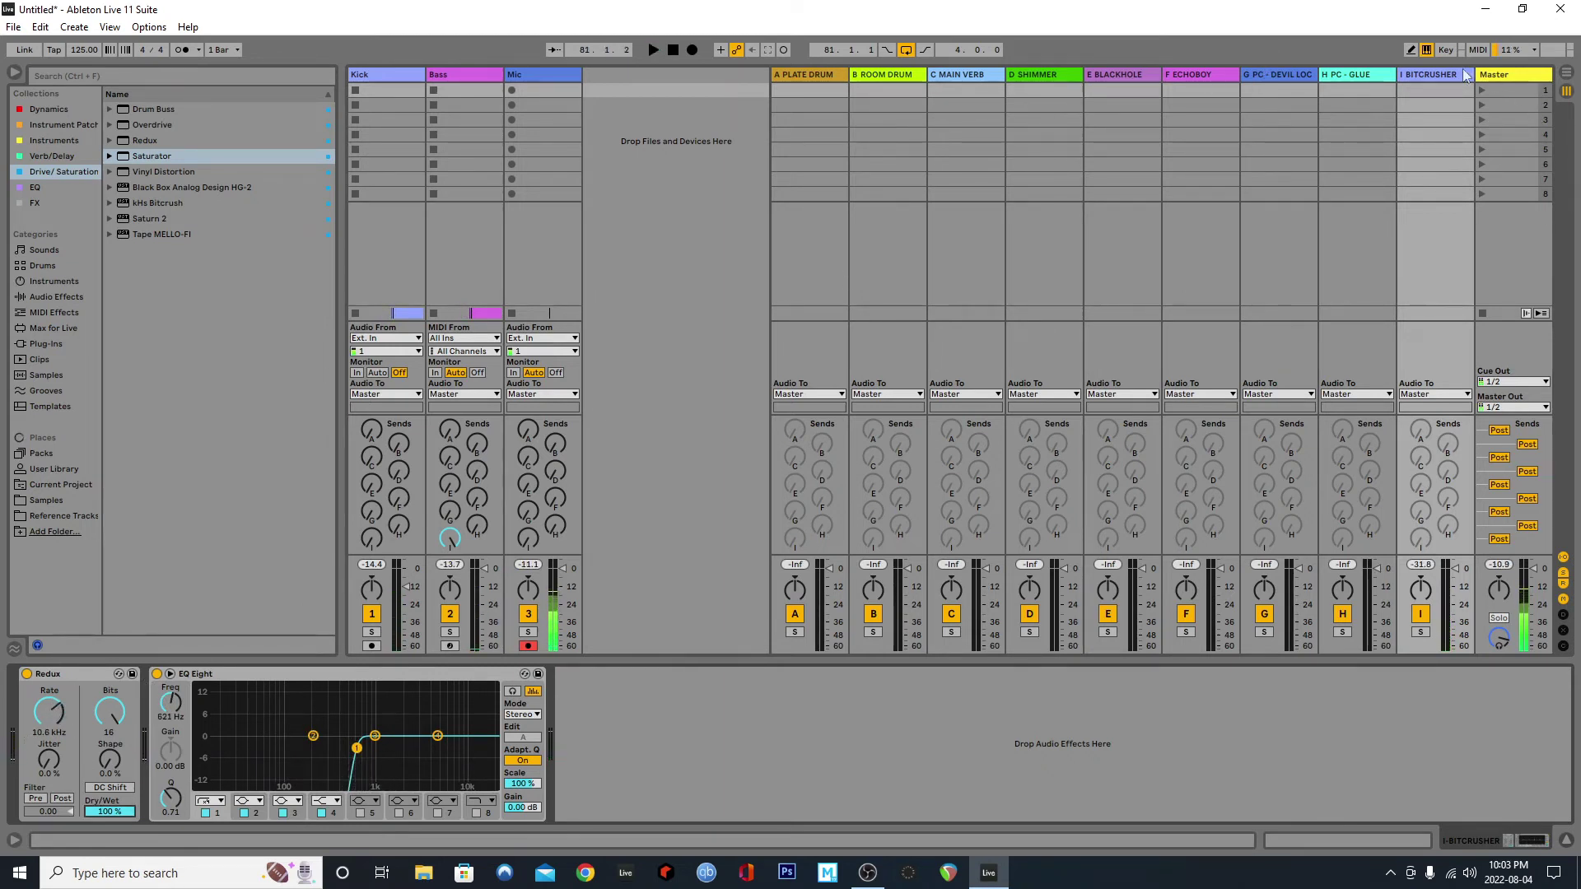
{"action": "key", "text": "Tab"}
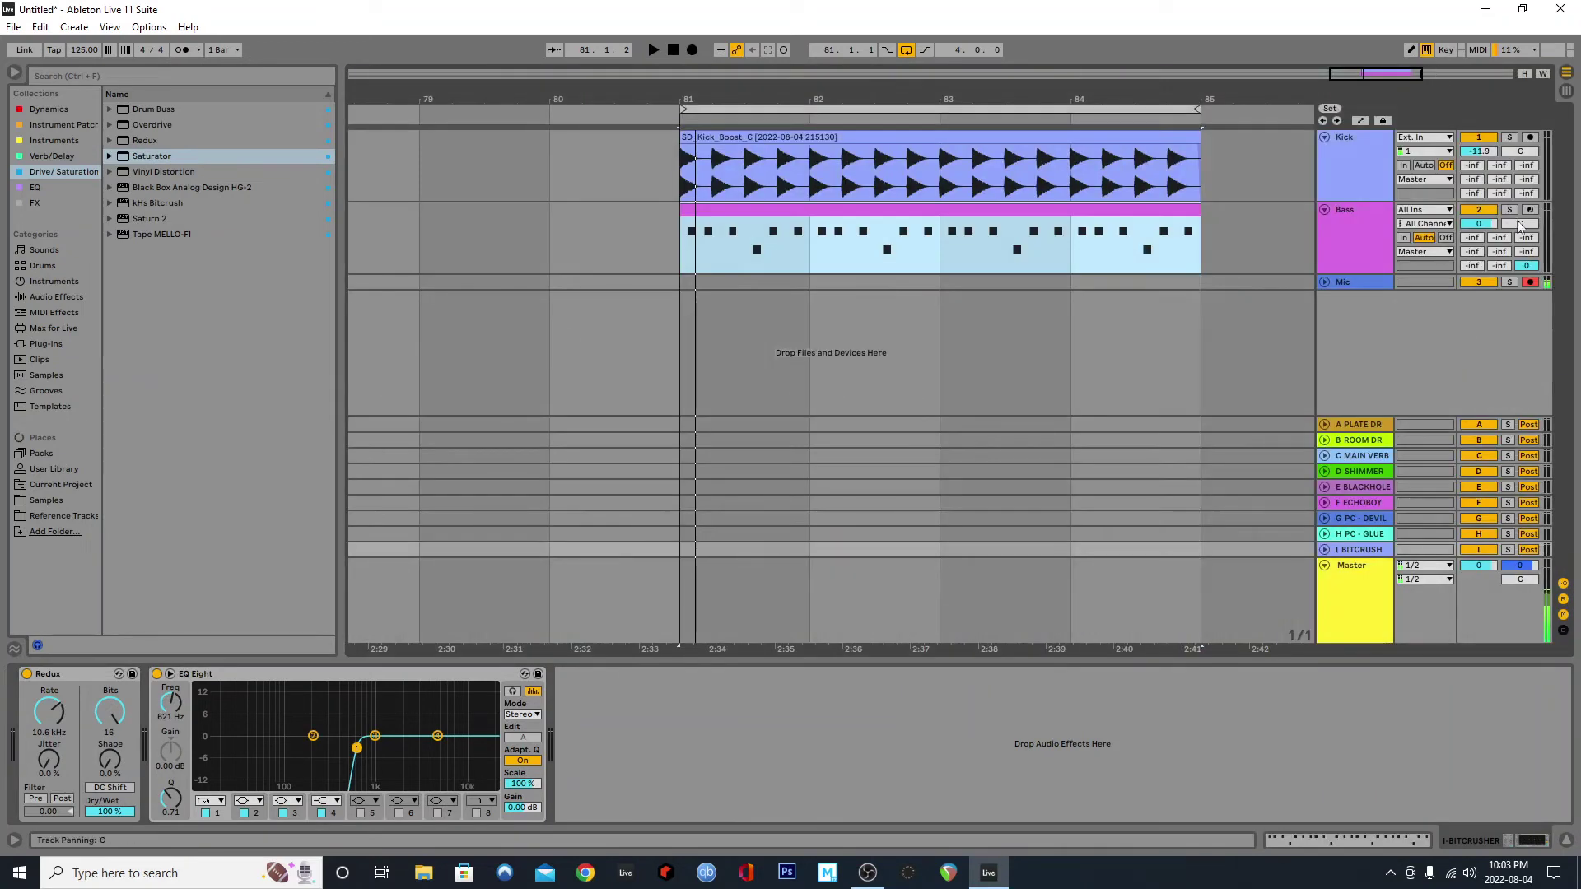
{"action": "left_click", "coordinate": [1526, 265]}
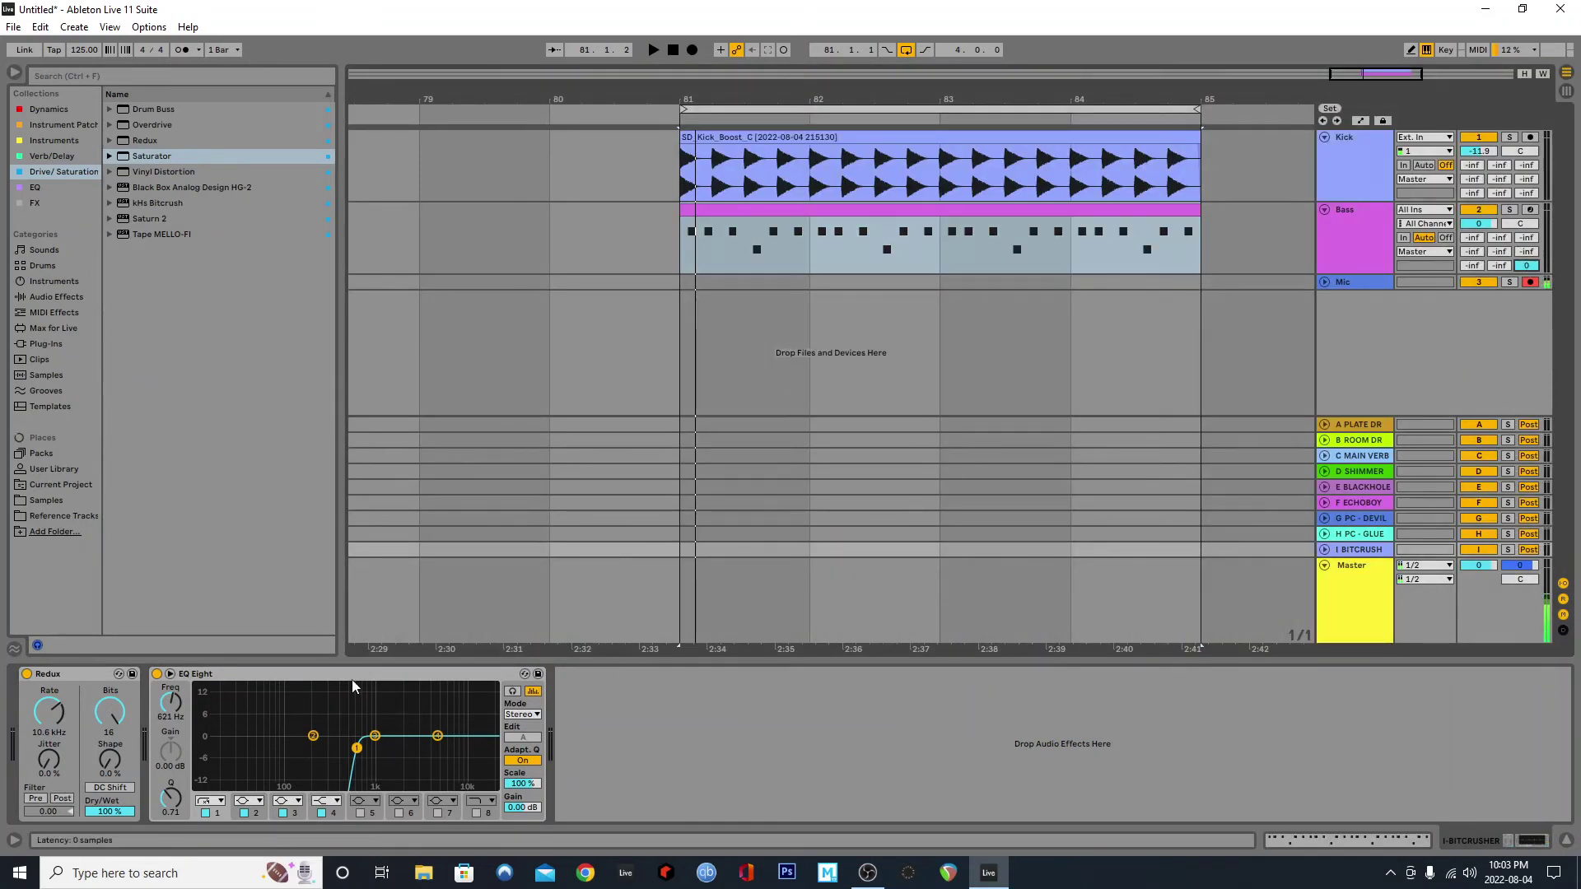
{"action": "key", "text": "Tab"}
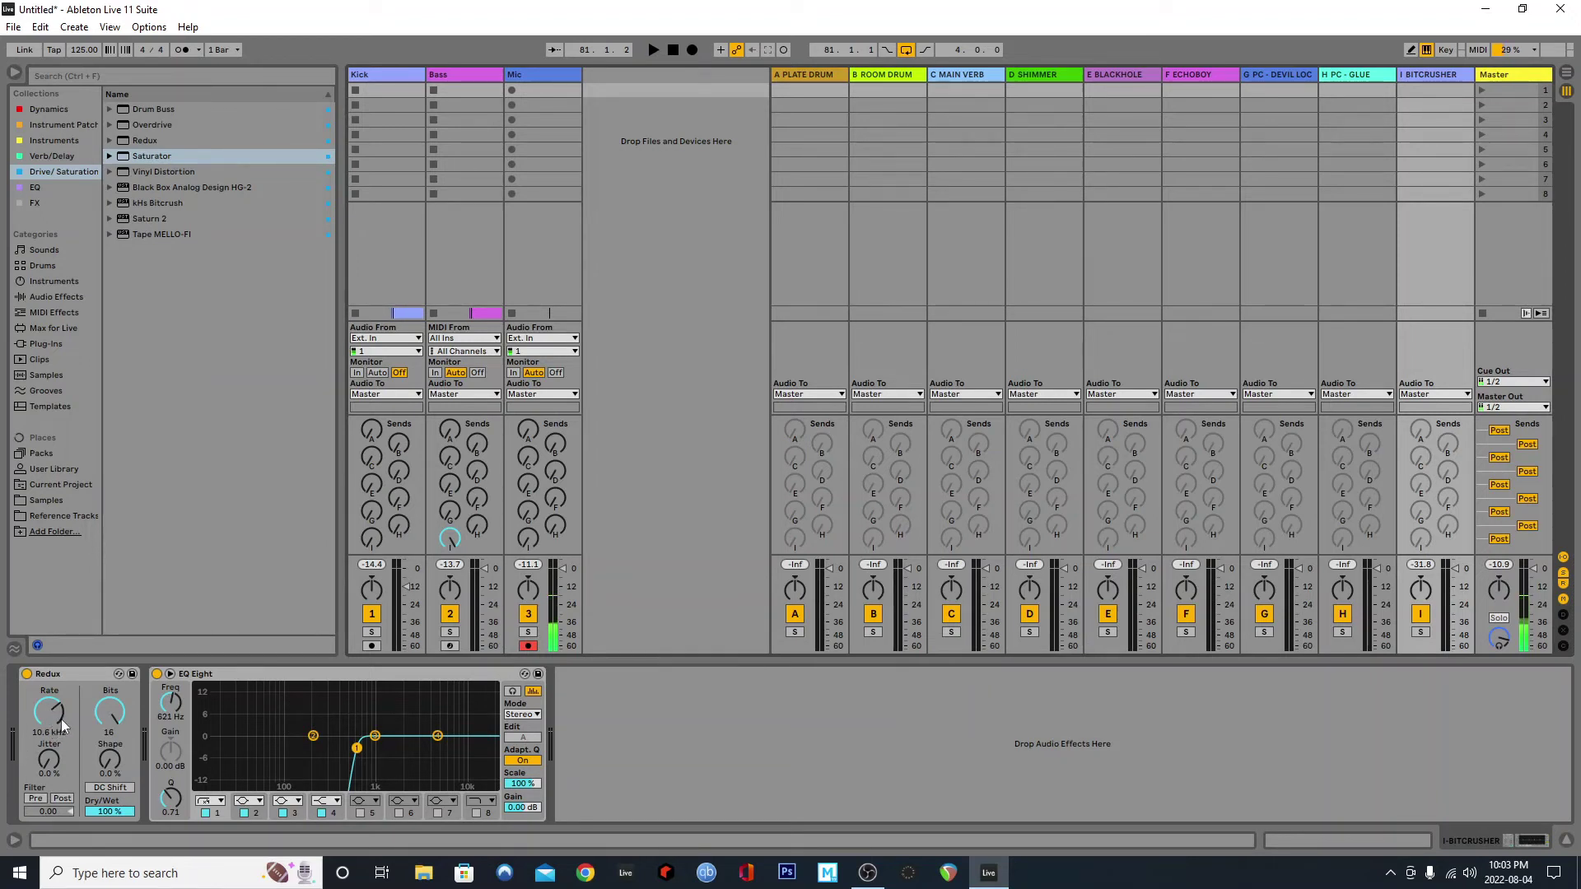
Step: Set Redux on the BITCRUSHER return to a 2.06 kHz rate, 0.9 % jitter and 10 bits while the loop plays
{"action": "left_click_drag", "start_coordinate": [52, 719], "coordinate": [47, 765]}
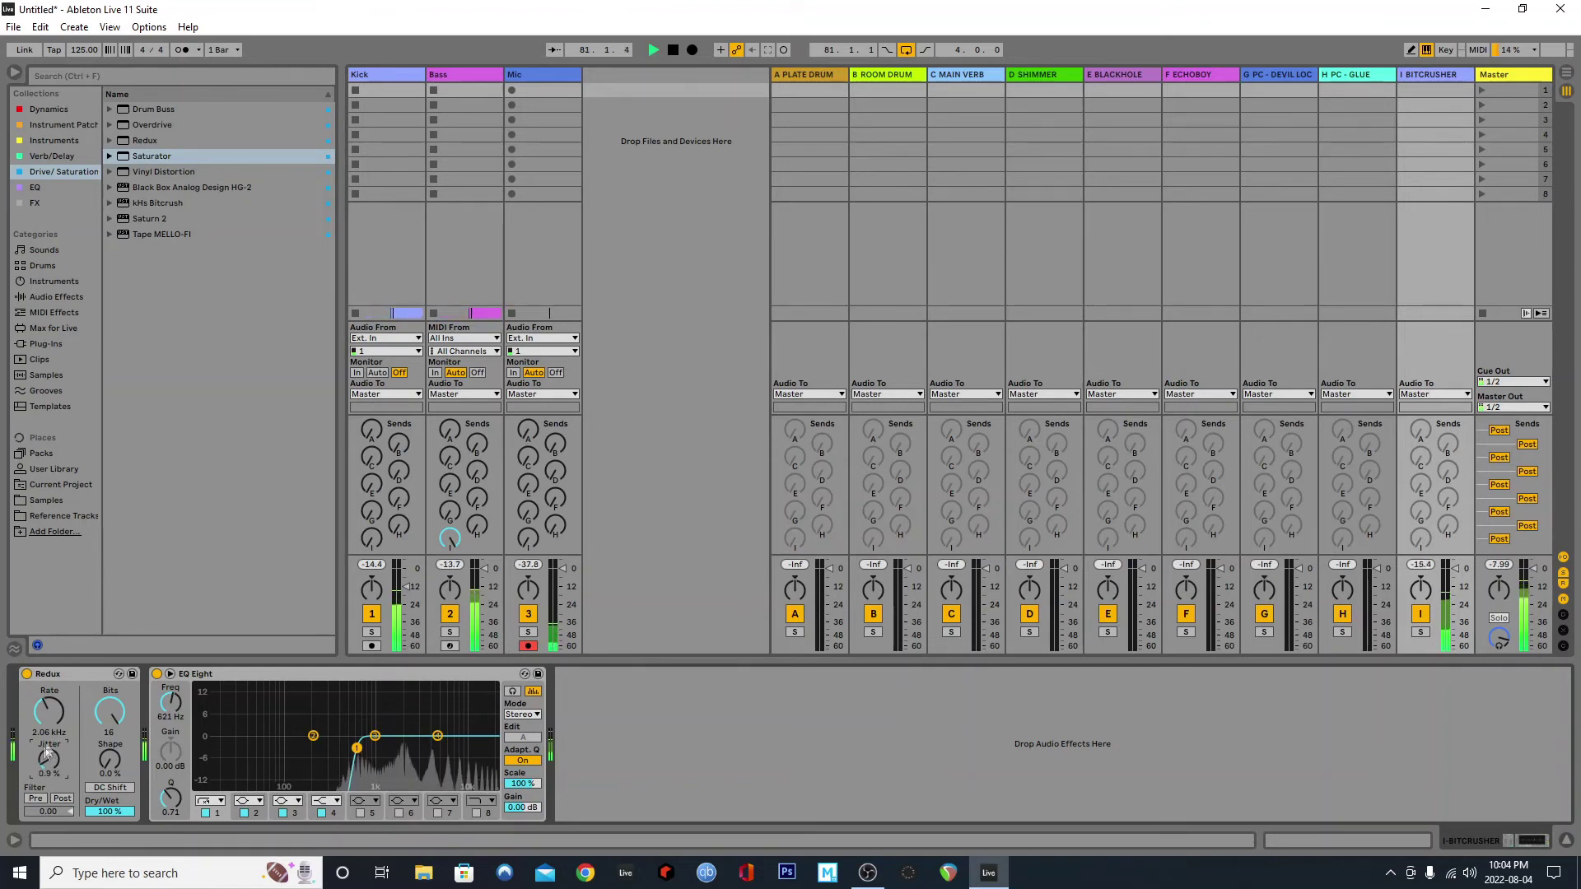
{"action": "mouse_move", "coordinate": [110, 710]}
{"action": "left_mouse_down"}
{"action": "mouse_move", "coordinate": [109, 725]}
{"action": "mouse_move", "coordinate": [113, 713]}
{"action": "left_mouse_up"}
{"action": "key", "text": "space"}
Step: Narrow the BITCRUSHER return's EQ Eight to a band-pass with a high cut on band 8 and band 1's low cut at 1.41 kHz
{"action": "left_click", "coordinate": [479, 813]}
{"action": "left_click", "coordinate": [486, 802]}
{"action": "left_click", "coordinate": [485, 786]}
{"action": "key", "text": "space"}
{"action": "left_click_drag", "start_coordinate": [486, 749], "coordinate": [389, 749]}
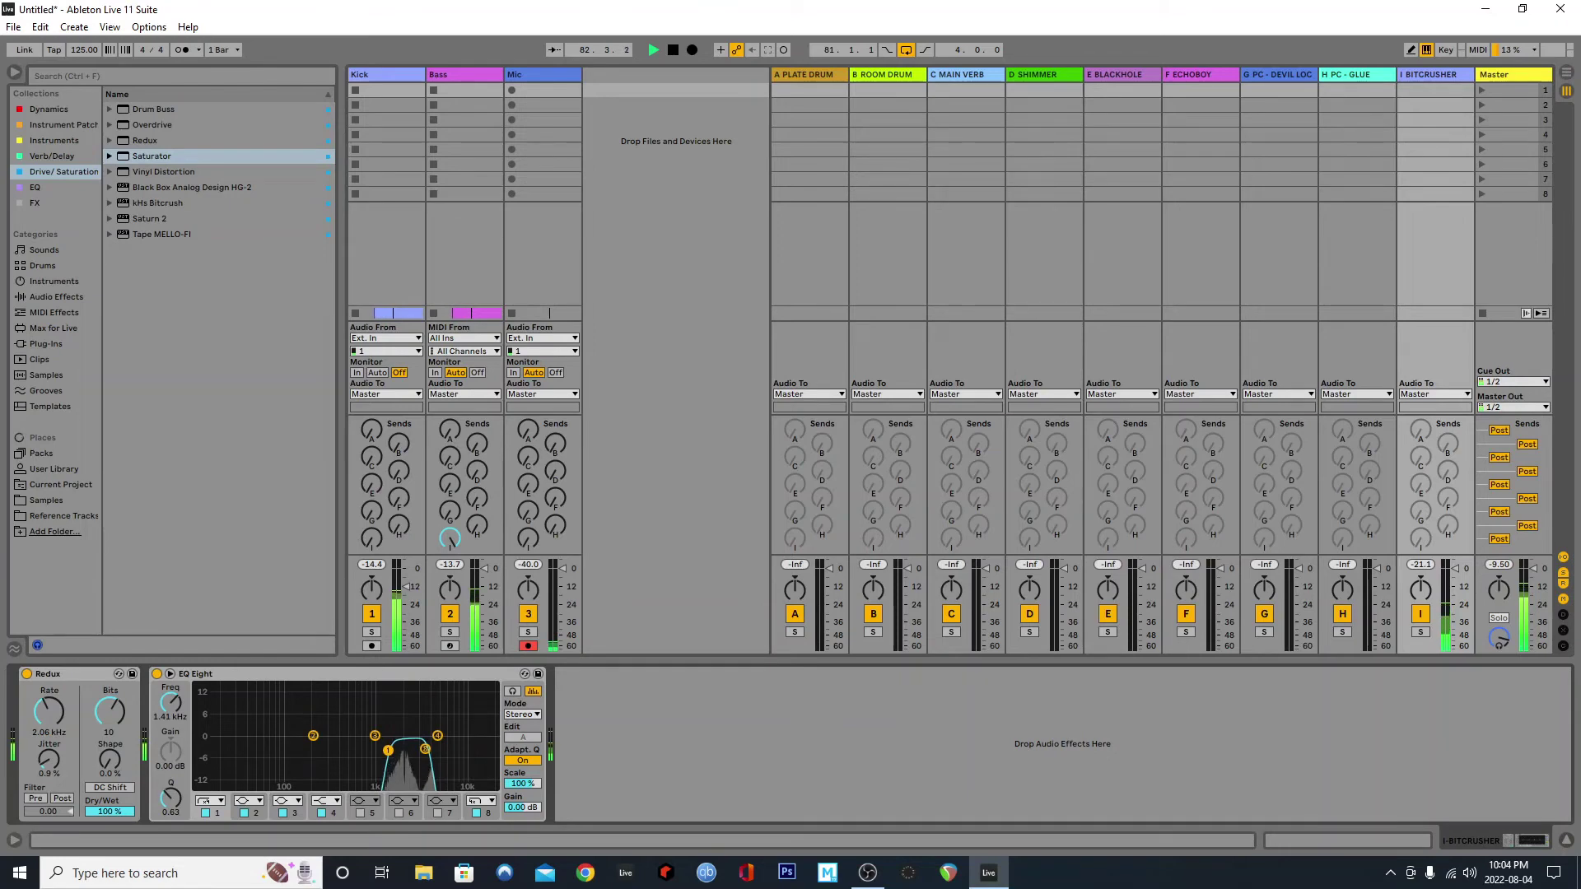
{"action": "key", "text": "space"}
Step: Turn the Bass track's send to the BITCRUSHER return down to a low level while the loop plays
{"action": "key", "text": "Tab"}
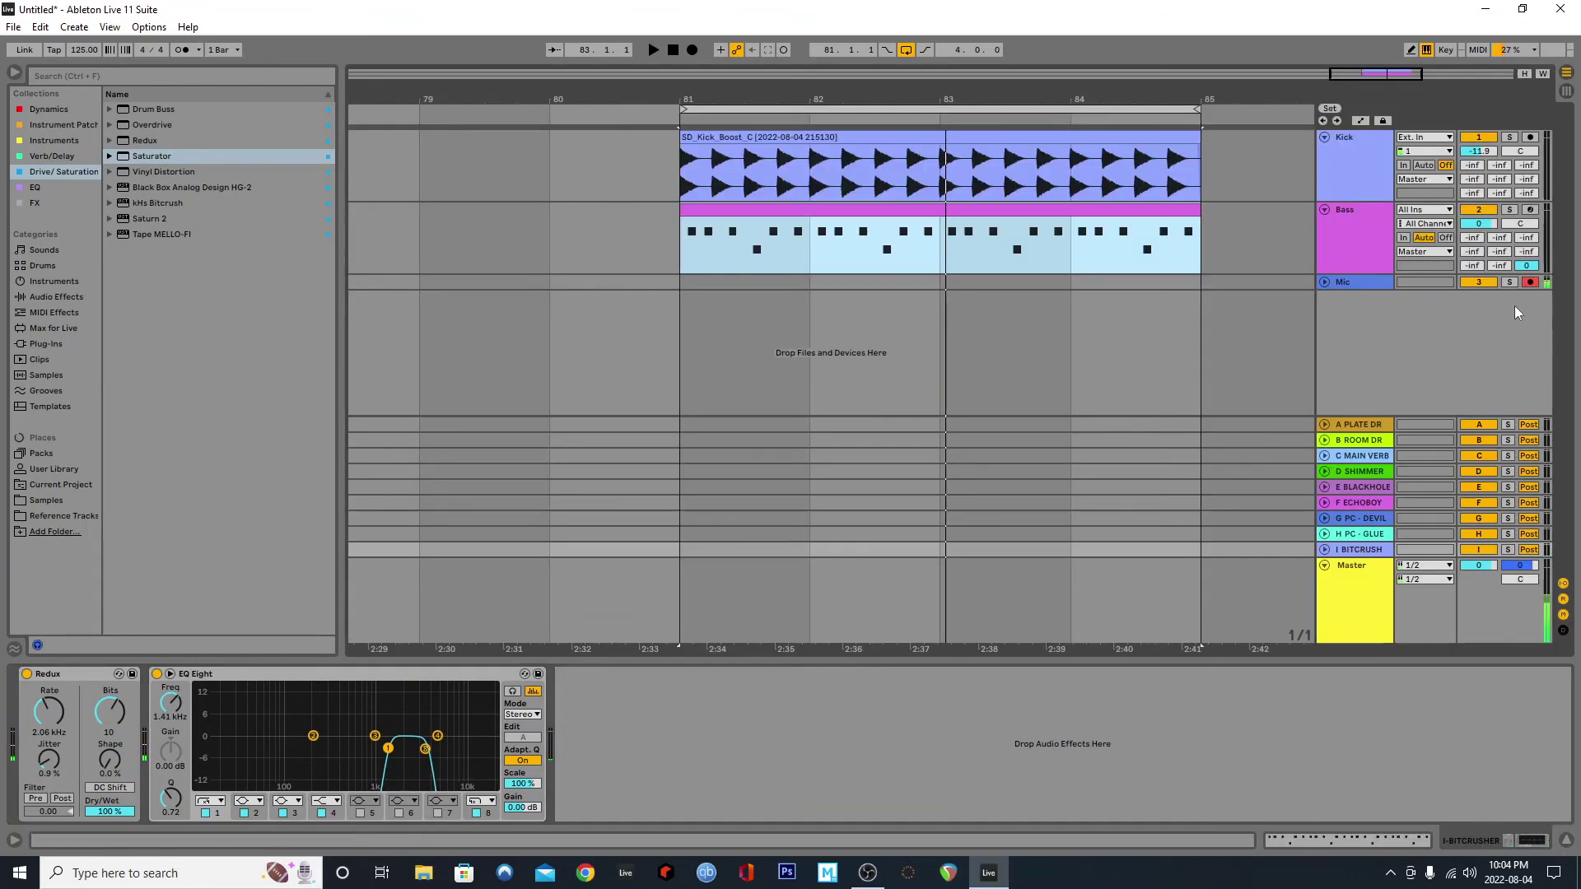
{"action": "left_click", "coordinate": [1342, 241]}
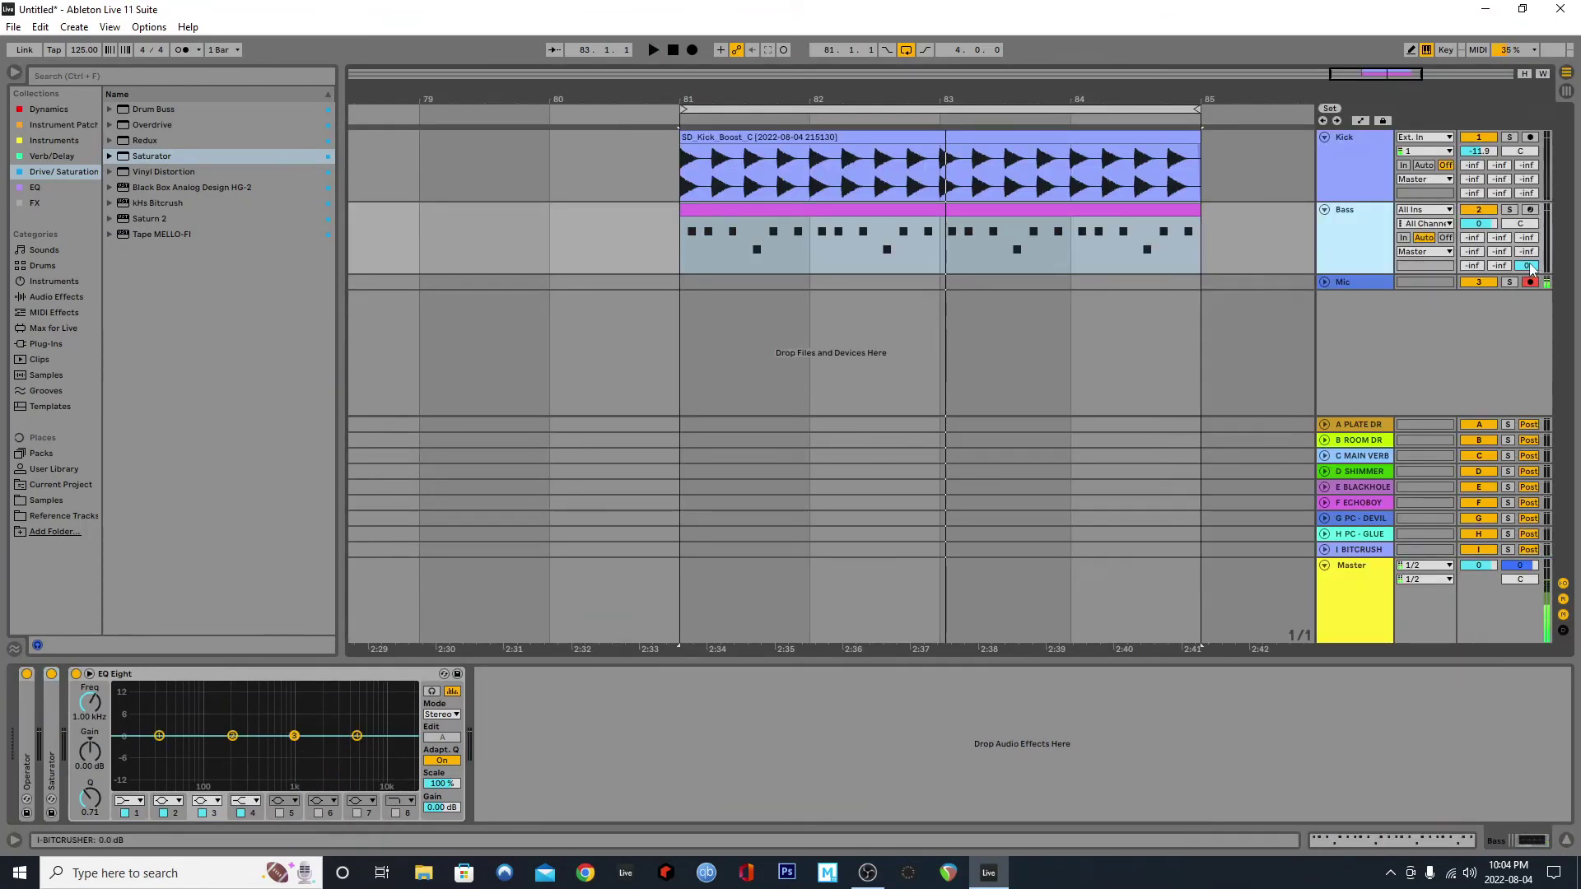
{"action": "key", "text": "space"}
{"action": "left_click_drag", "start_coordinate": [1528, 264], "coordinate": [1528, 284]}
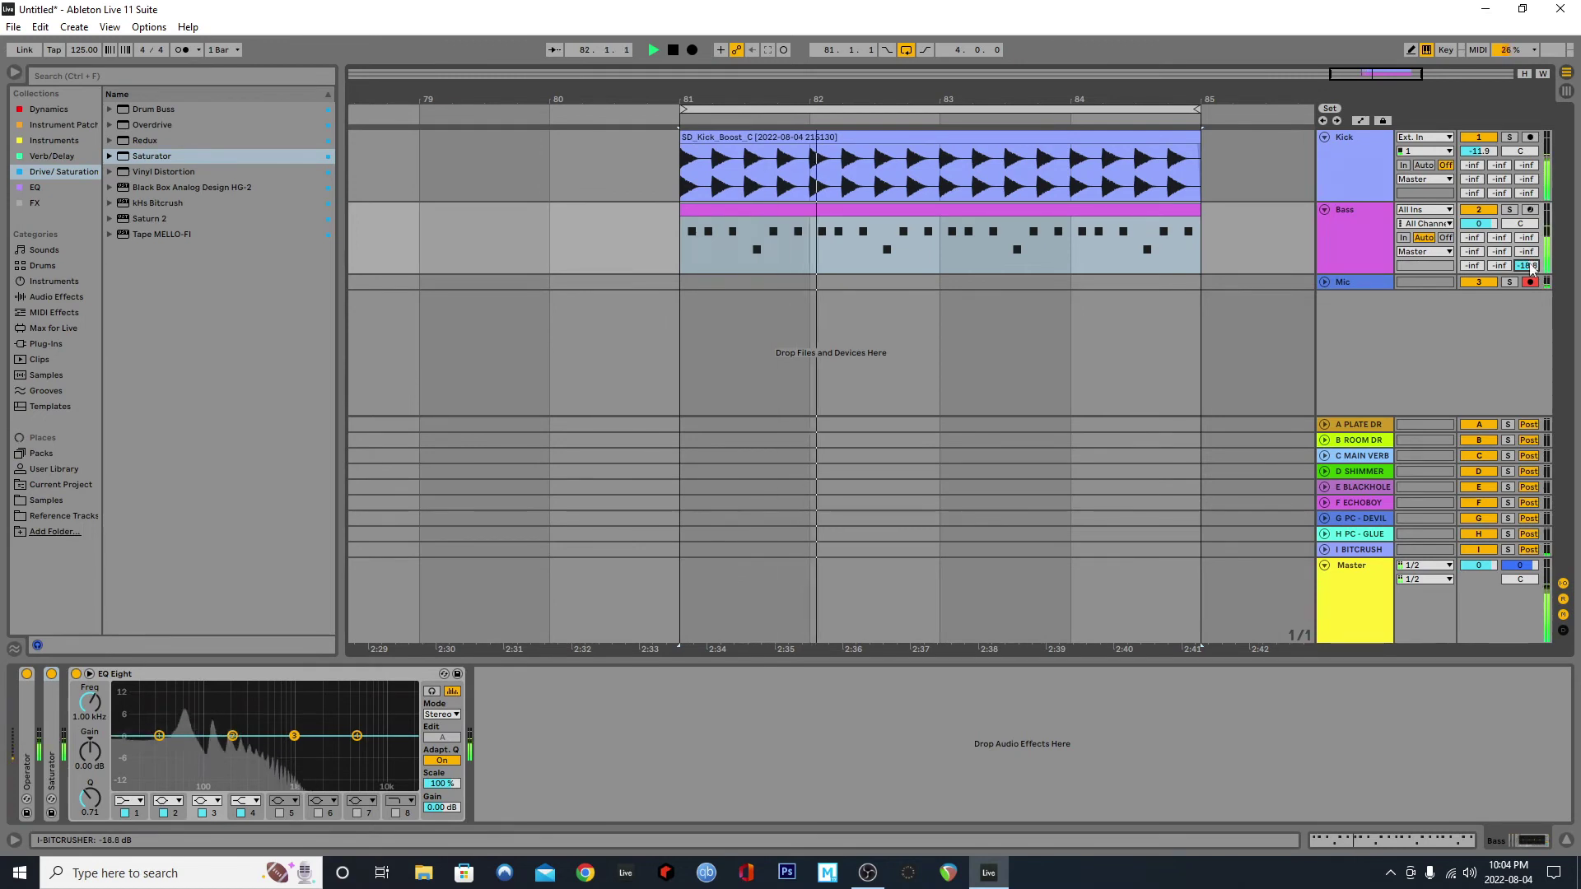
{"action": "left_click_drag", "start_coordinate": [1530, 264], "coordinate": [1527, 313]}
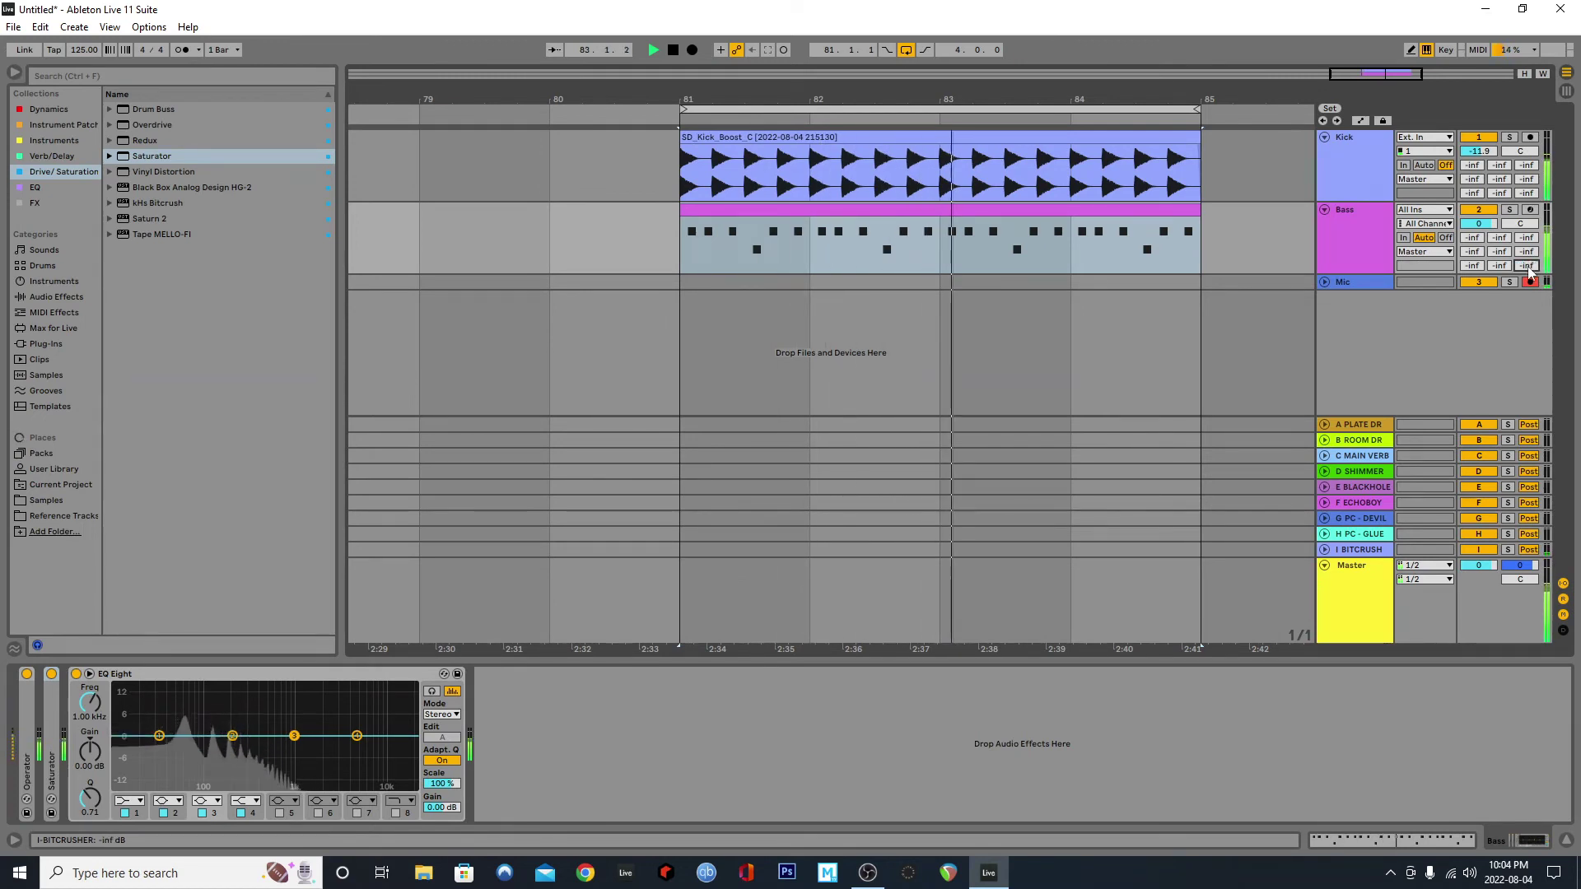
Step: Widen the band-pass in the BITCRUSHER return's EQ Eight by nudging band 8 upward and setting band 1 to 1.29 kHz
{"action": "key", "text": "Tab"}
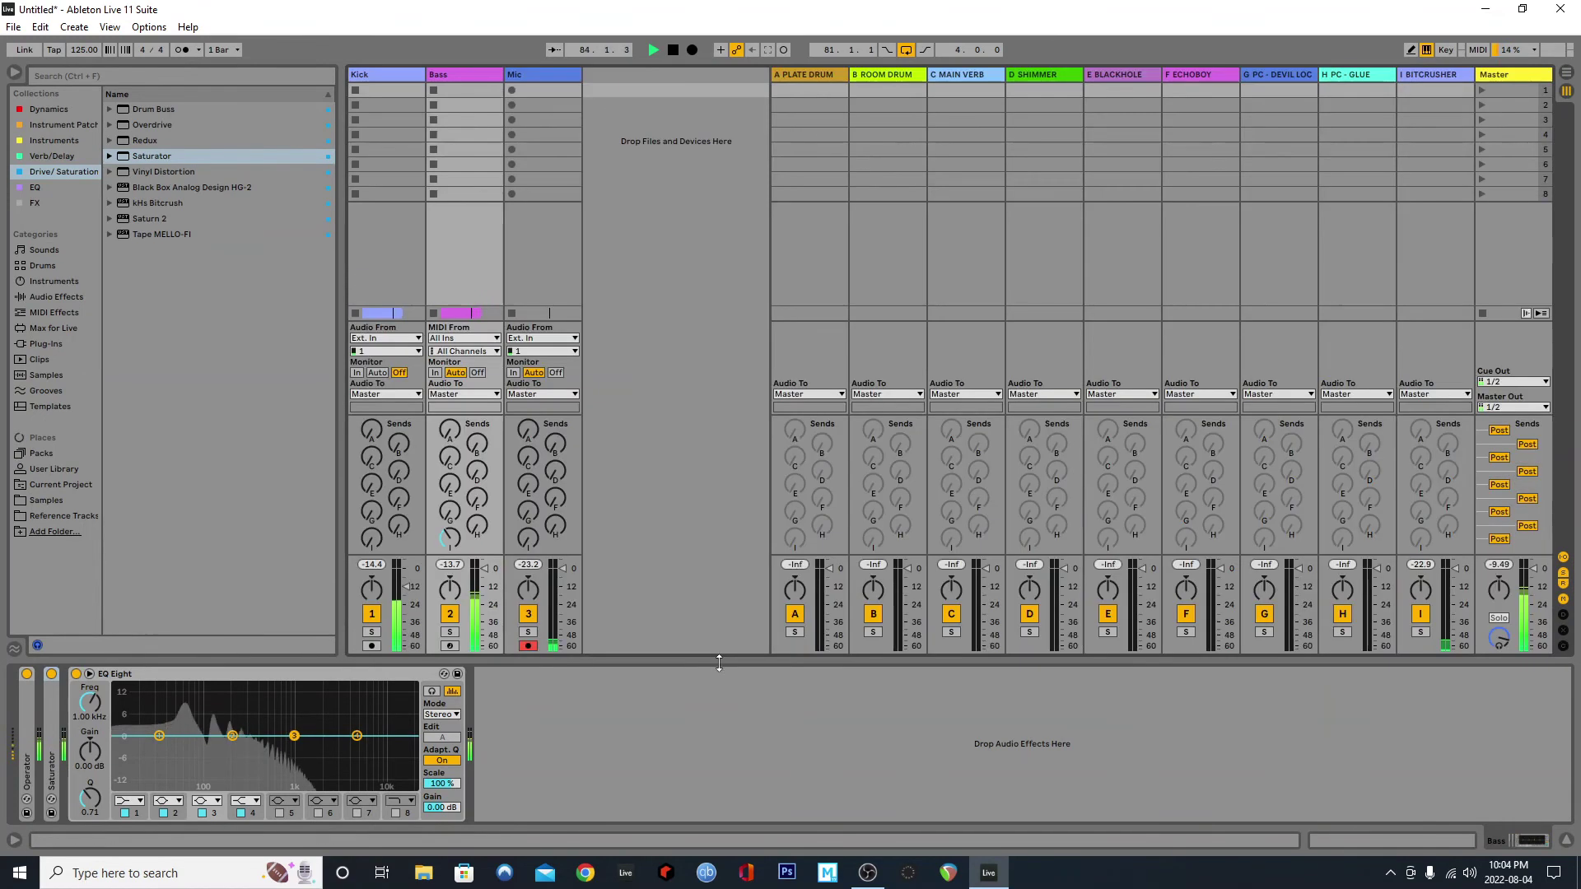
{"action": "left_click", "coordinate": [1432, 75]}
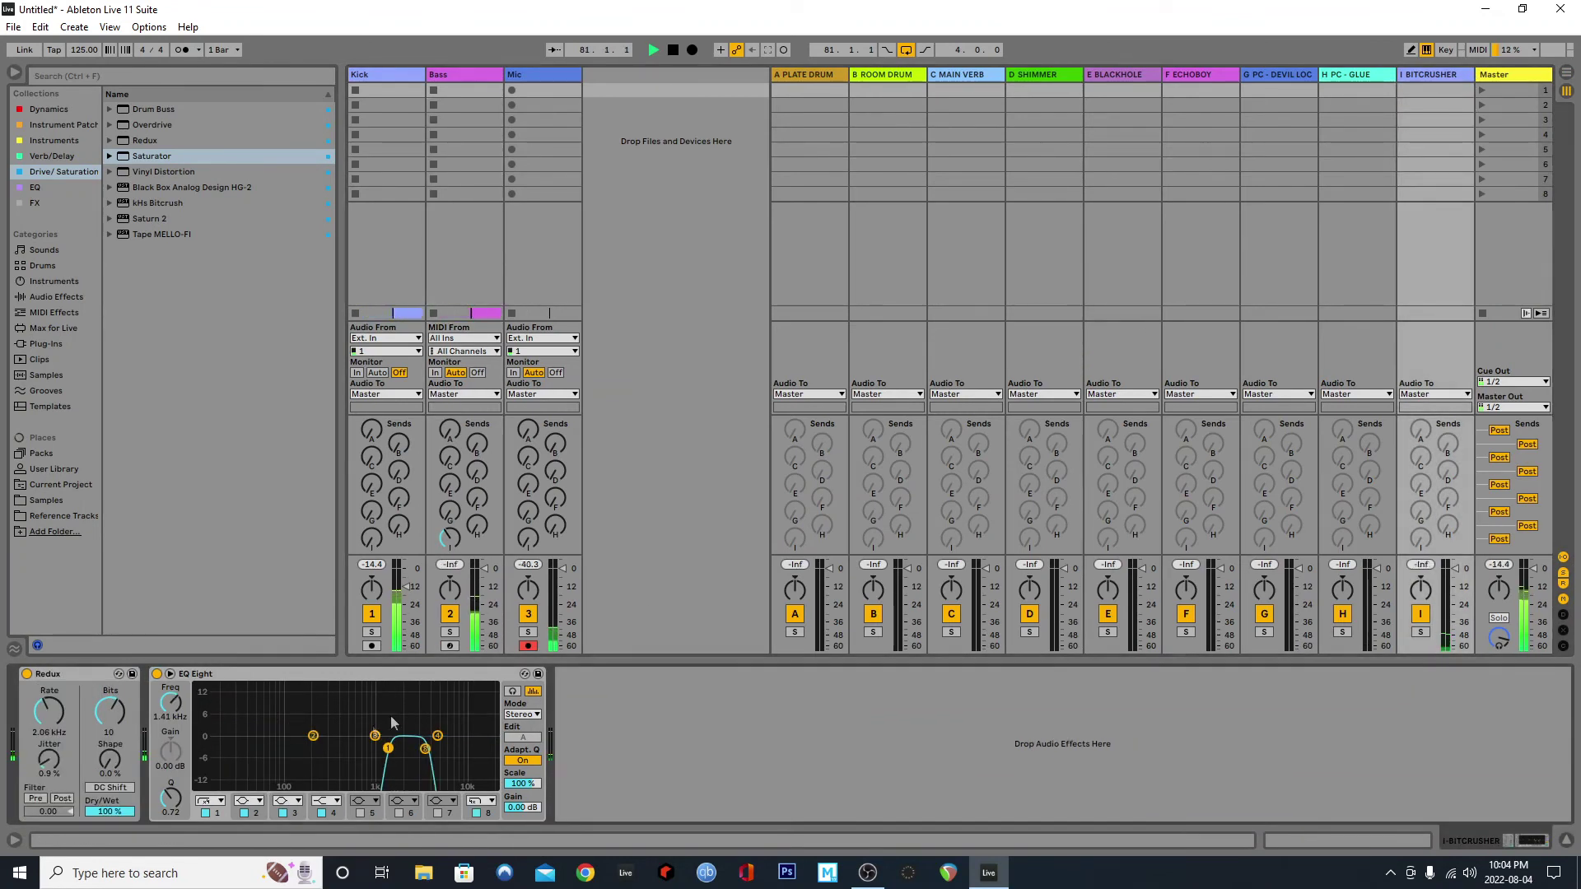
{"action": "left_click", "coordinate": [425, 749]}
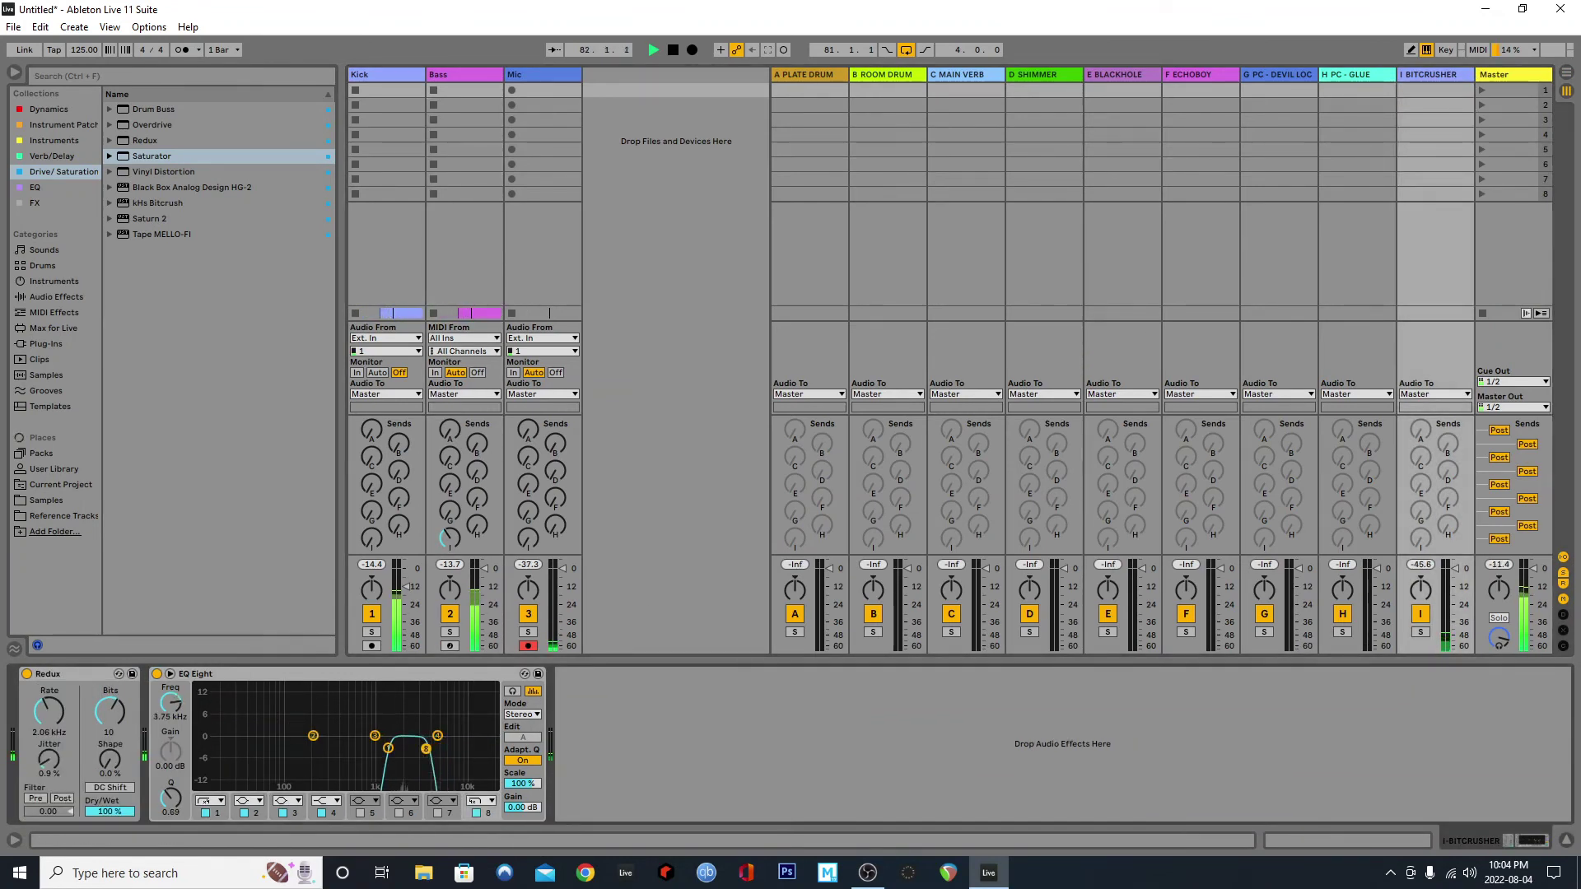
{"action": "left_click_drag", "start_coordinate": [426, 749], "coordinate": [384, 749]}
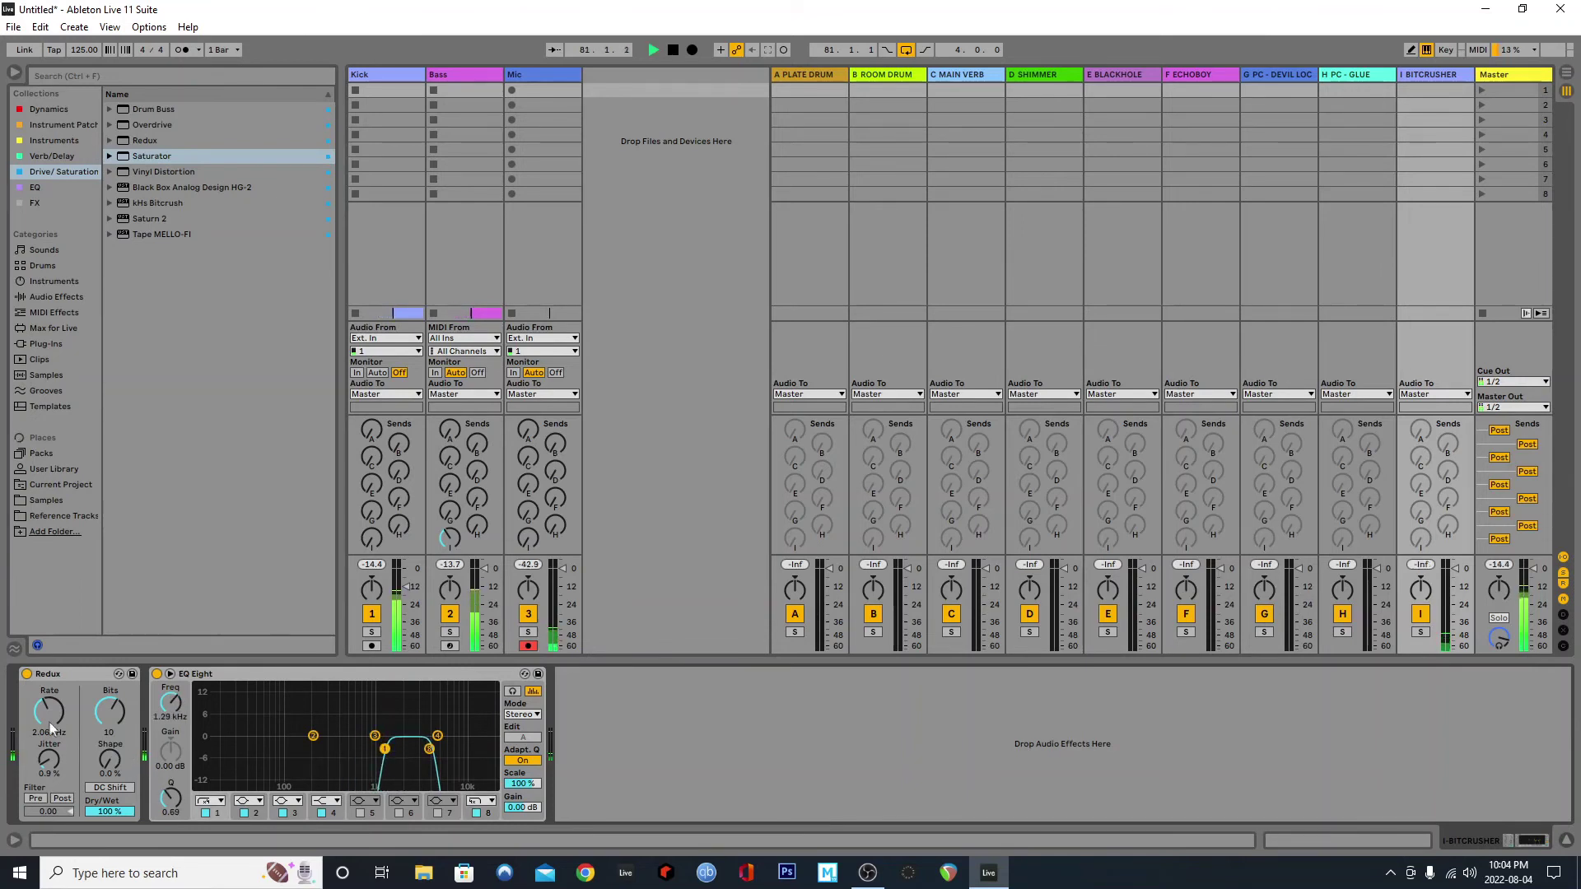
Step: Fine-tune Redux's rate to 2.05 kHz, and collapse both Redux and EQ Eight on the BITCRUSHER return
{"action": "left_click_drag", "start_coordinate": [49, 721], "coordinate": [50, 700]}
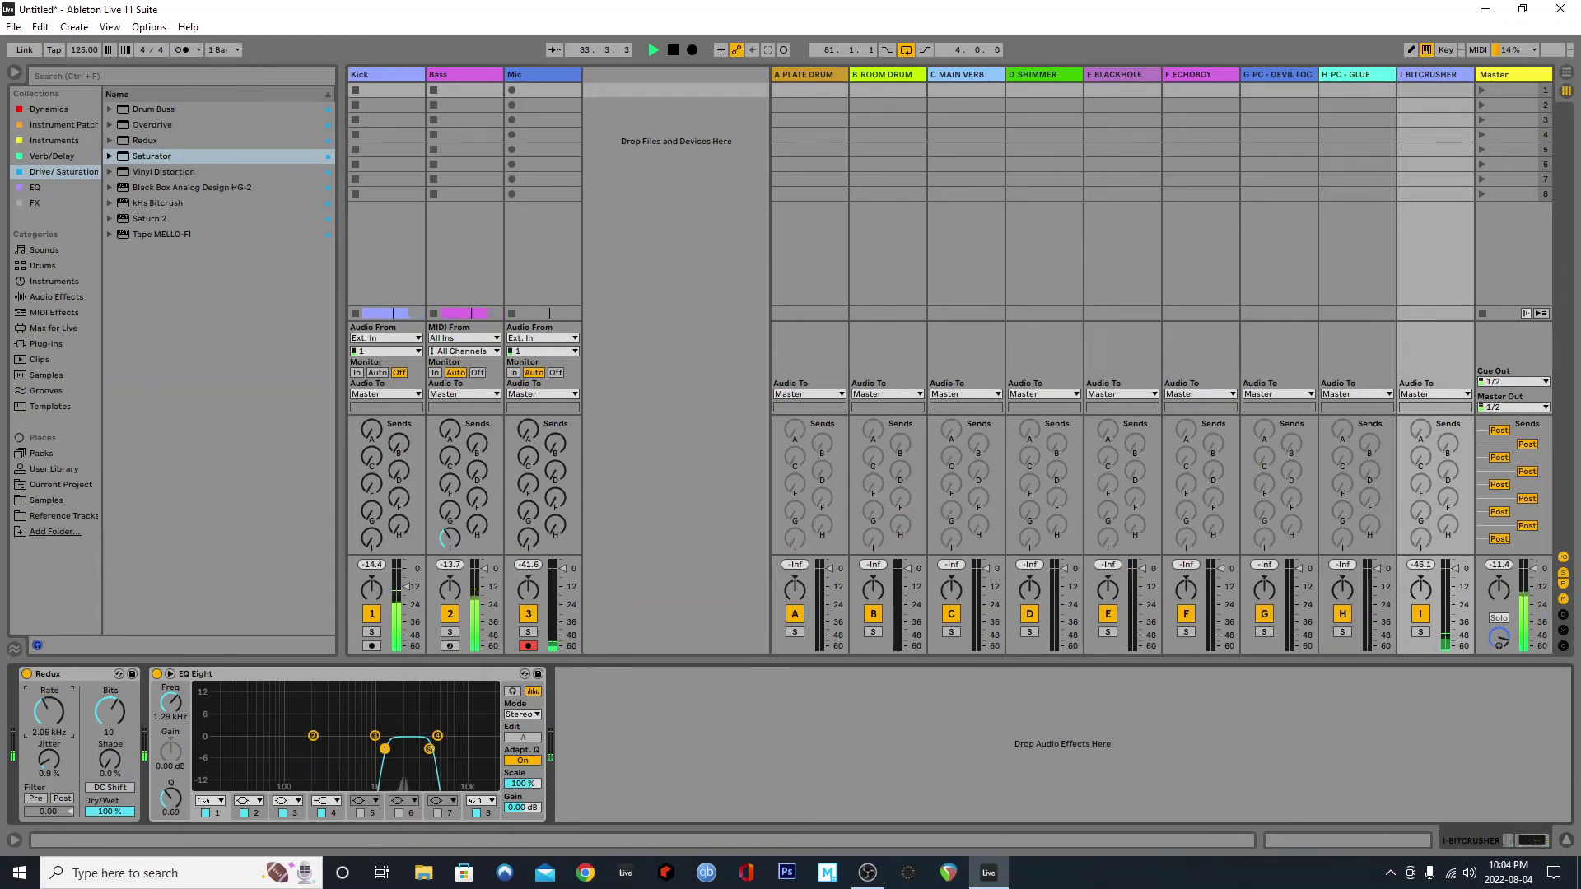
{"action": "mouse_move", "coordinate": [115, 768]}
{"action": "left_mouse_down"}
{"action": "mouse_move", "coordinate": [115, 733]}
{"action": "mouse_move", "coordinate": [115, 768]}
{"action": "left_mouse_up"}
{"action": "double_click", "coordinate": [83, 673]}
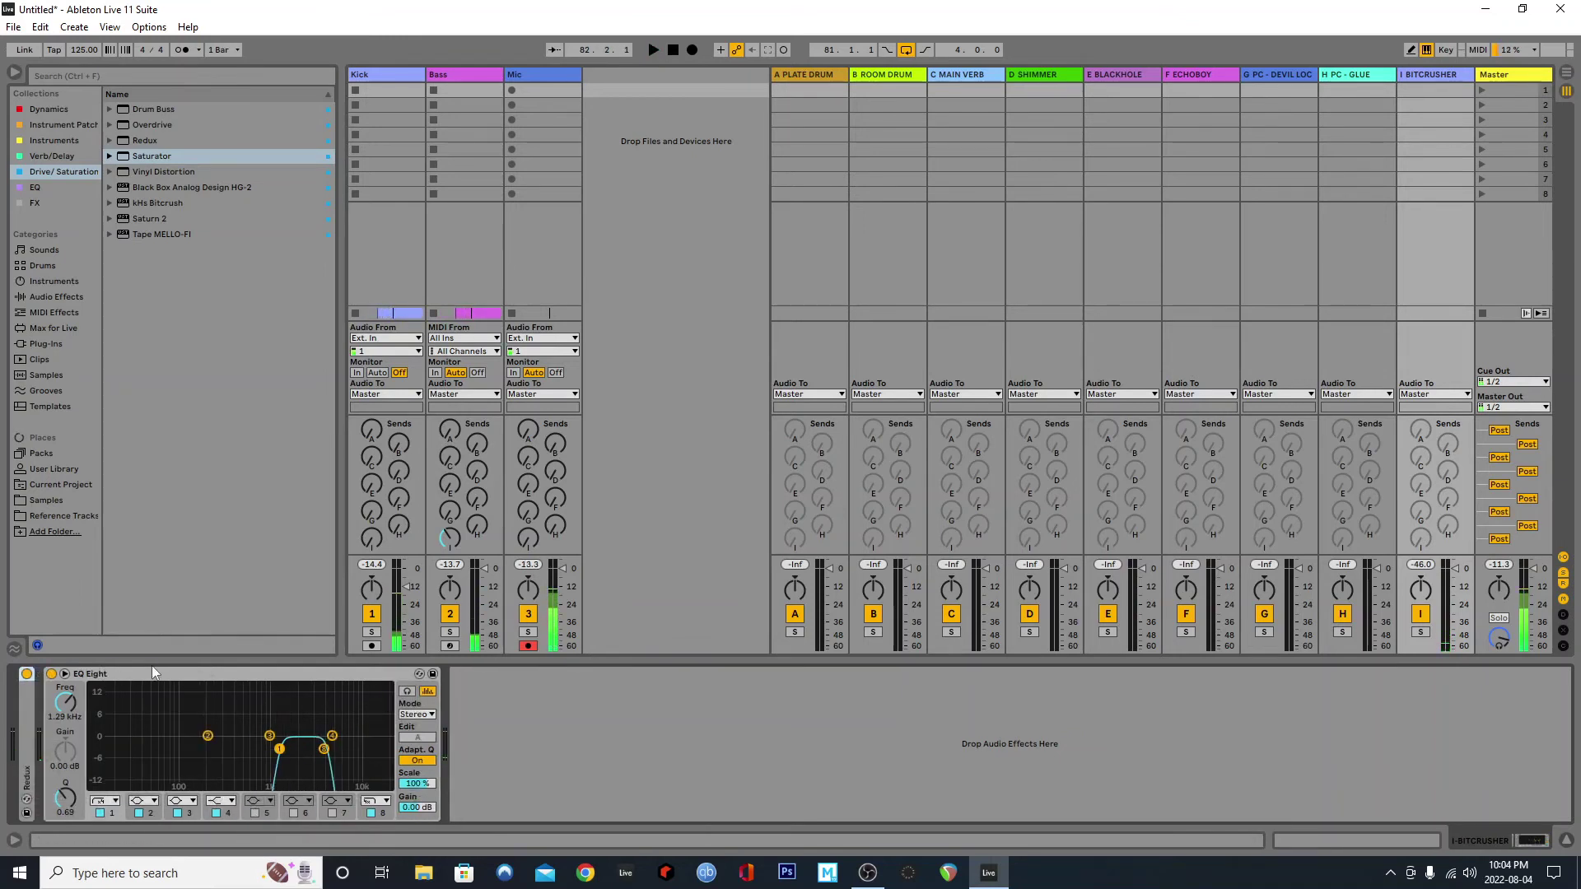
{"action": "double_click", "coordinate": [153, 673]}
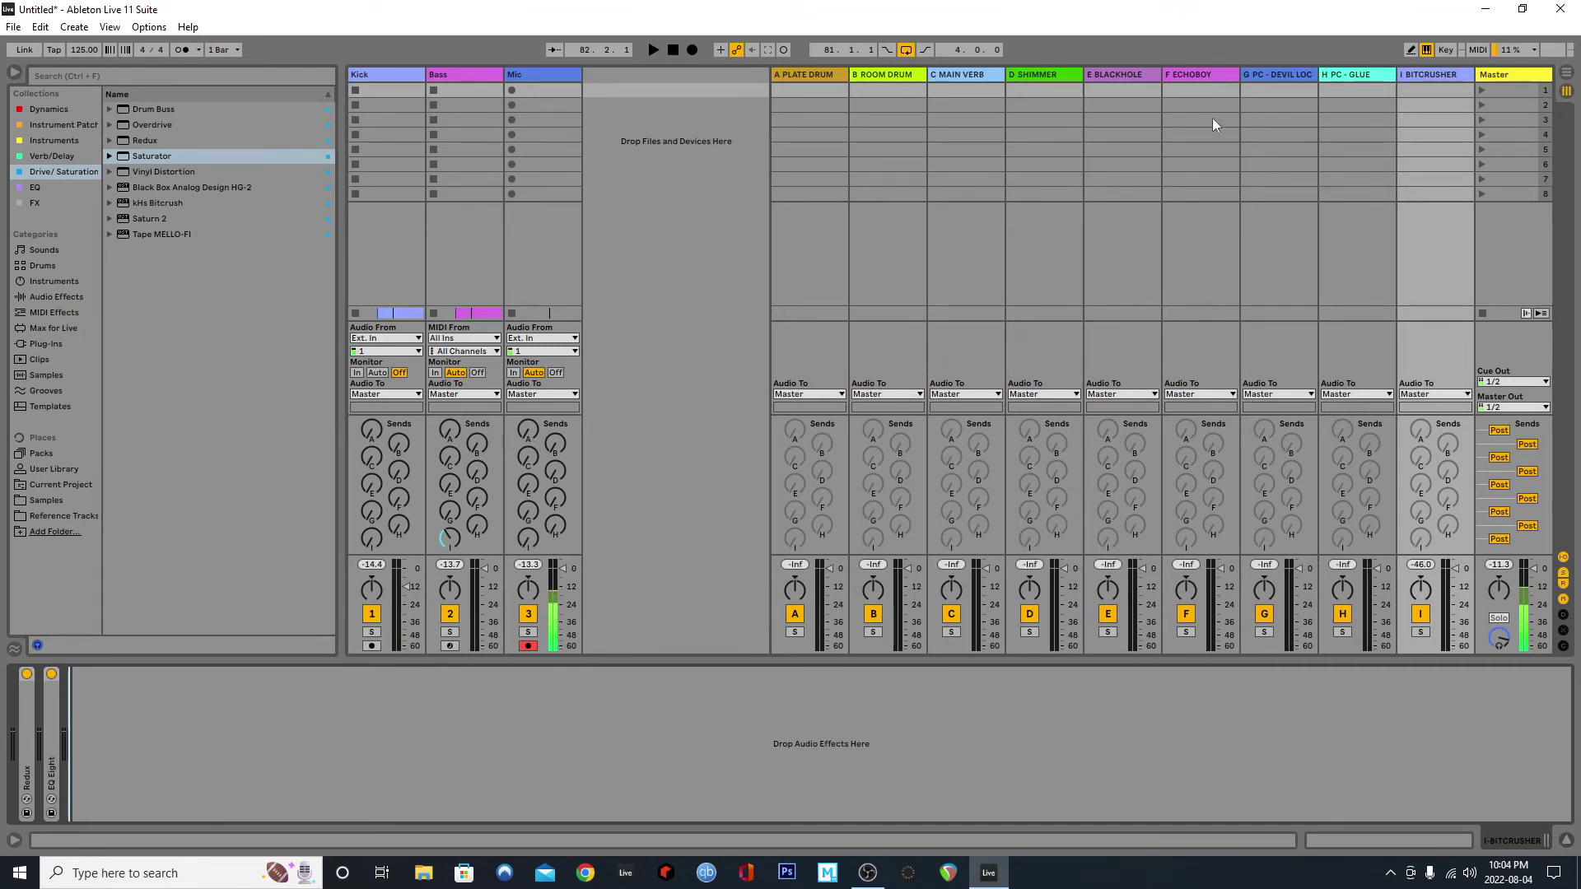
Step: Insert a new return track directly after the H PC - GLUE return
{"action": "left_click", "coordinate": [1378, 74]}
{"action": "right_click", "coordinate": [1380, 76]}
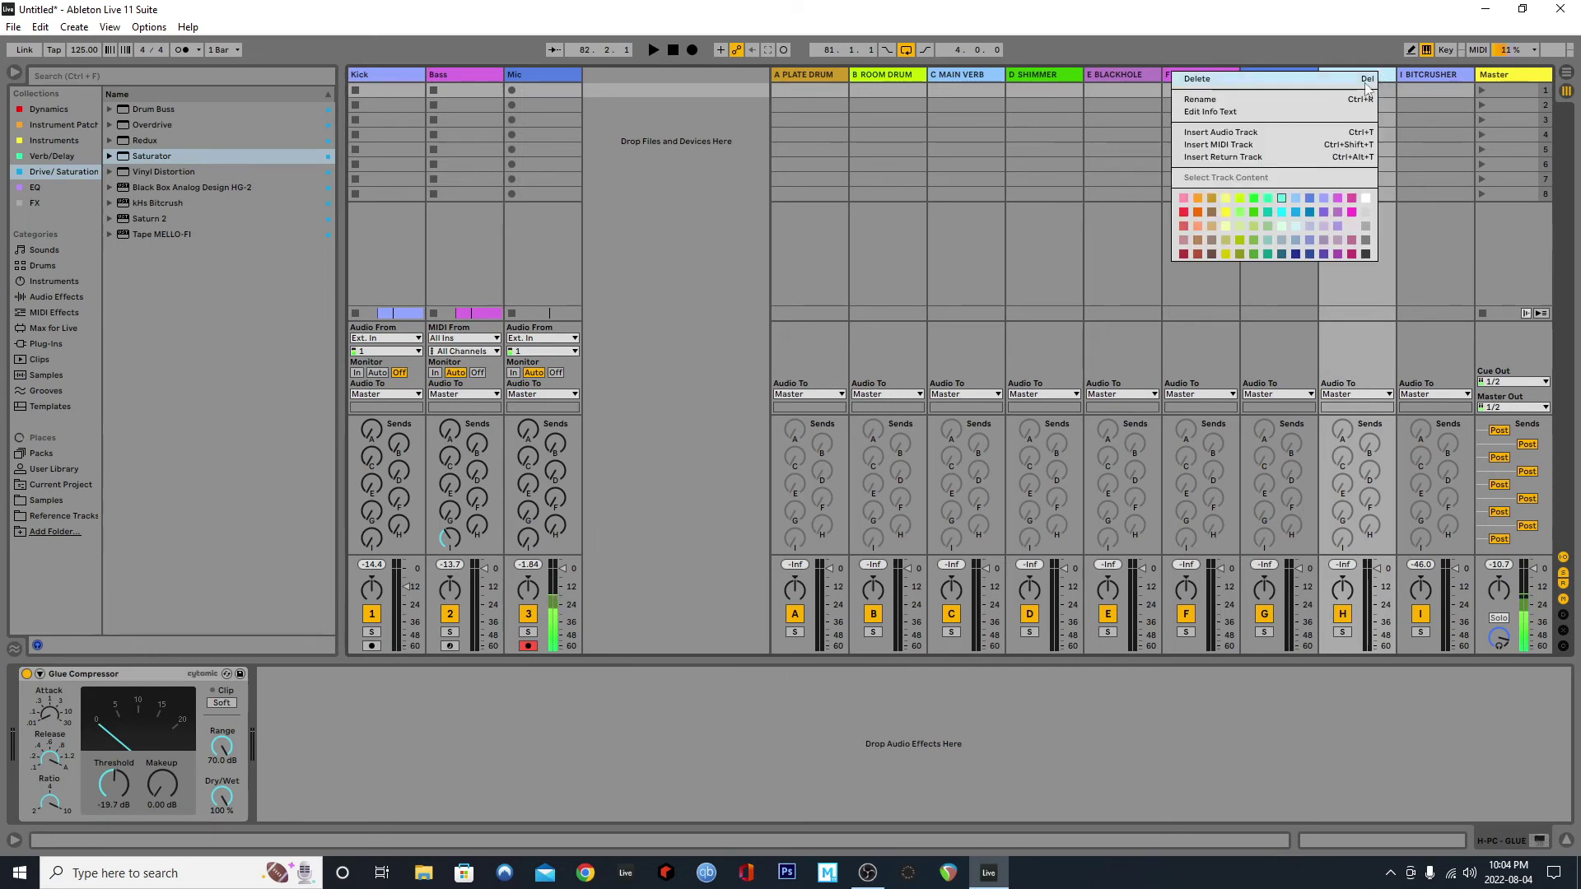
{"action": "left_click", "coordinate": [1315, 157]}
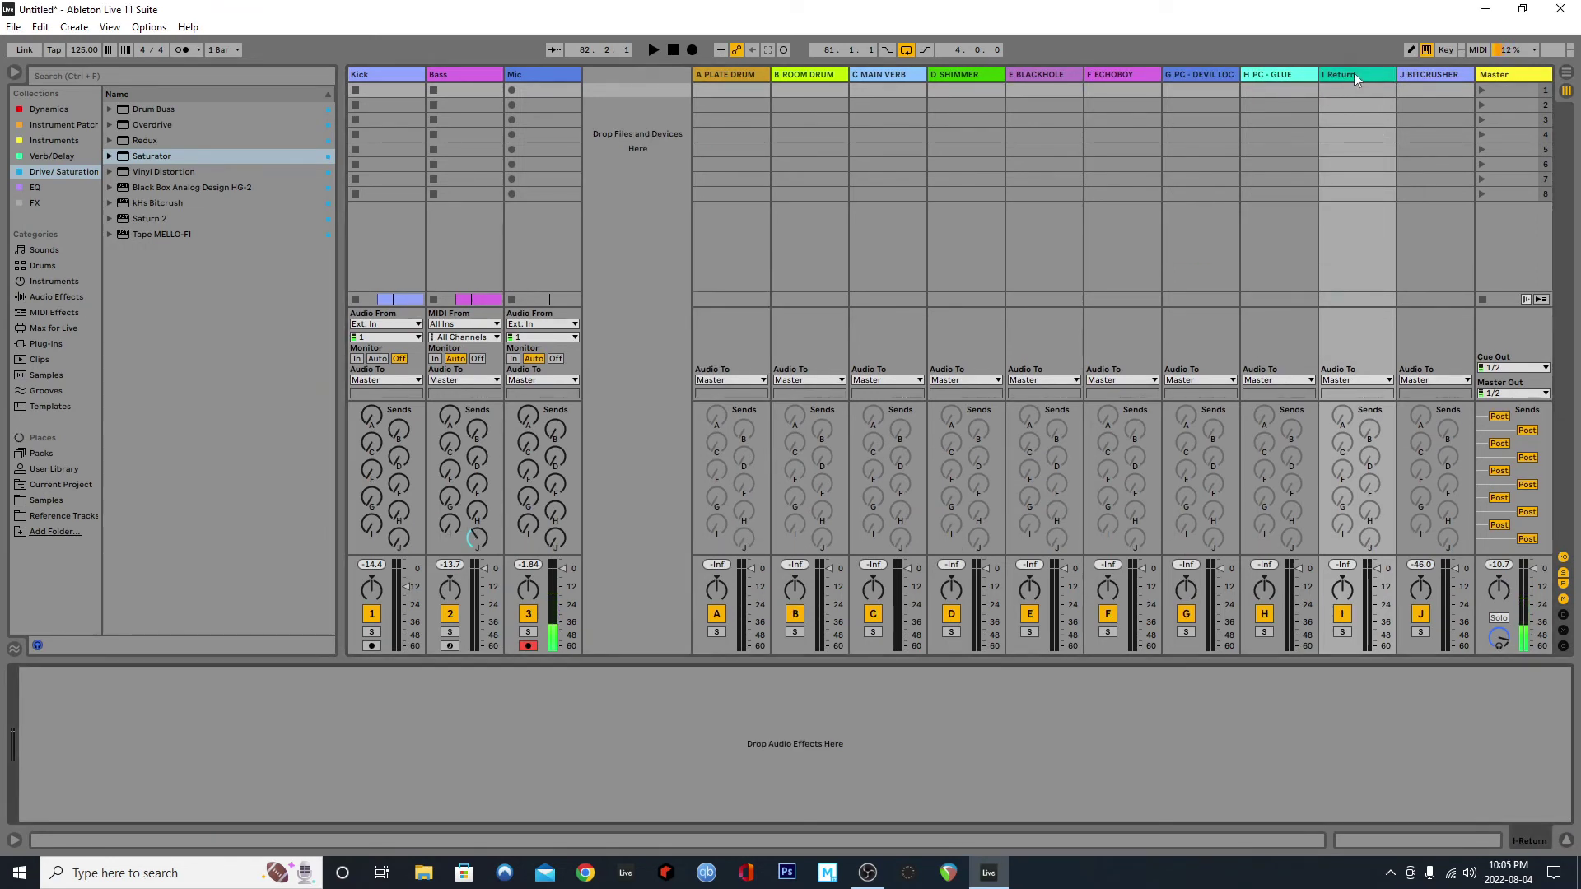
Step: Add a Delay to the new return with Dry/Wet at 100 % and its filter at 1.67 kHz with a width of 3.18
{"action": "left_click", "coordinate": [51, 156]}
{"action": "left_click_drag", "start_coordinate": [143, 109], "coordinate": [234, 702]}
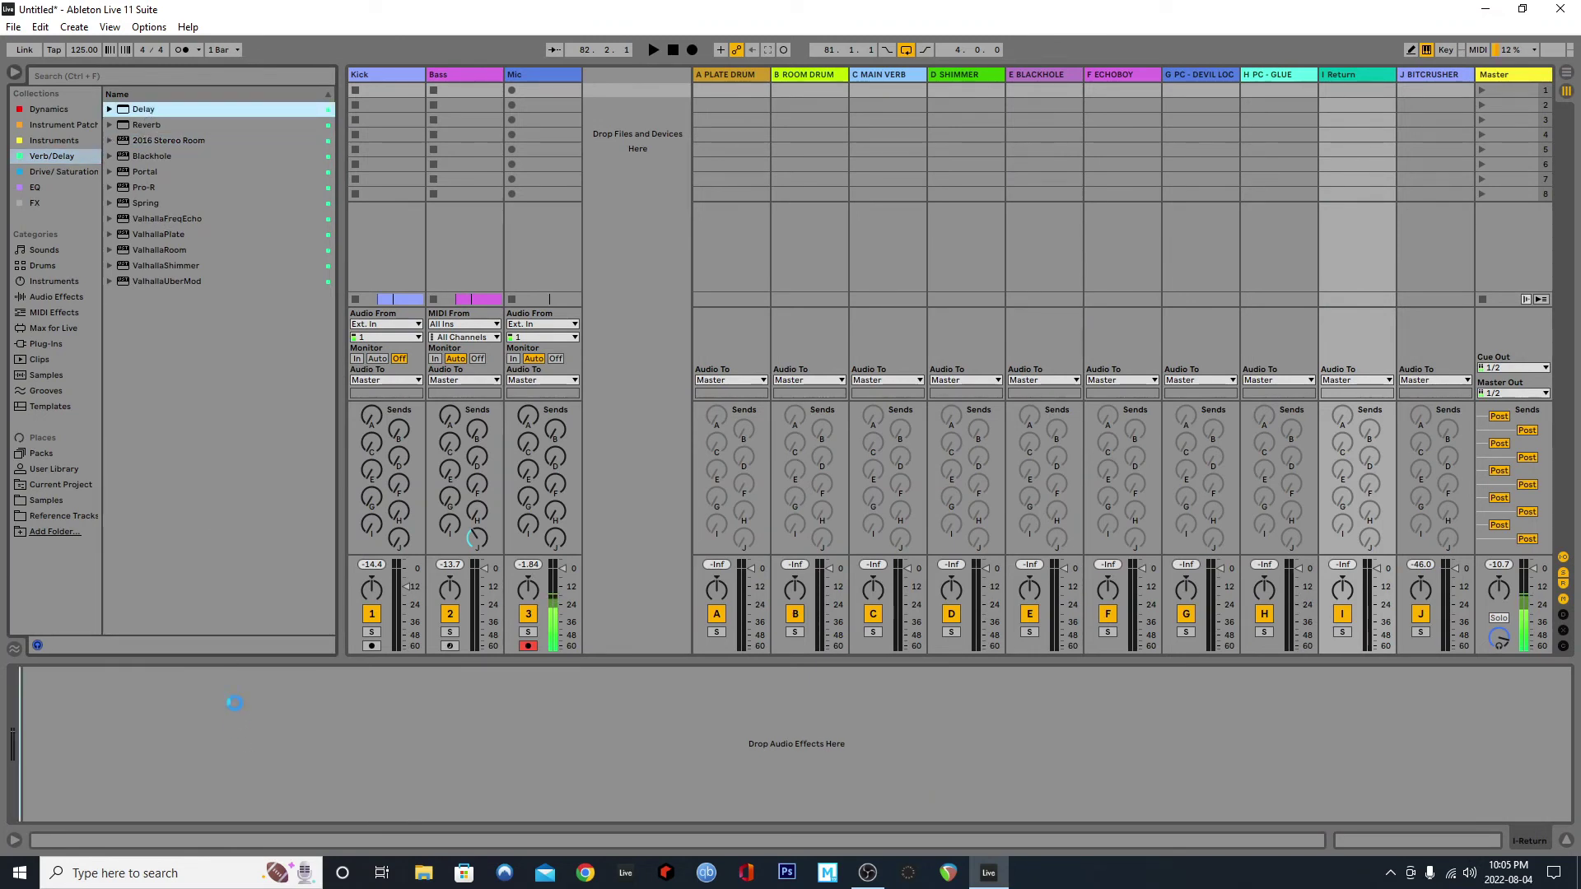
{"action": "left_click_drag", "start_coordinate": [297, 796], "coordinate": [298, 756]}
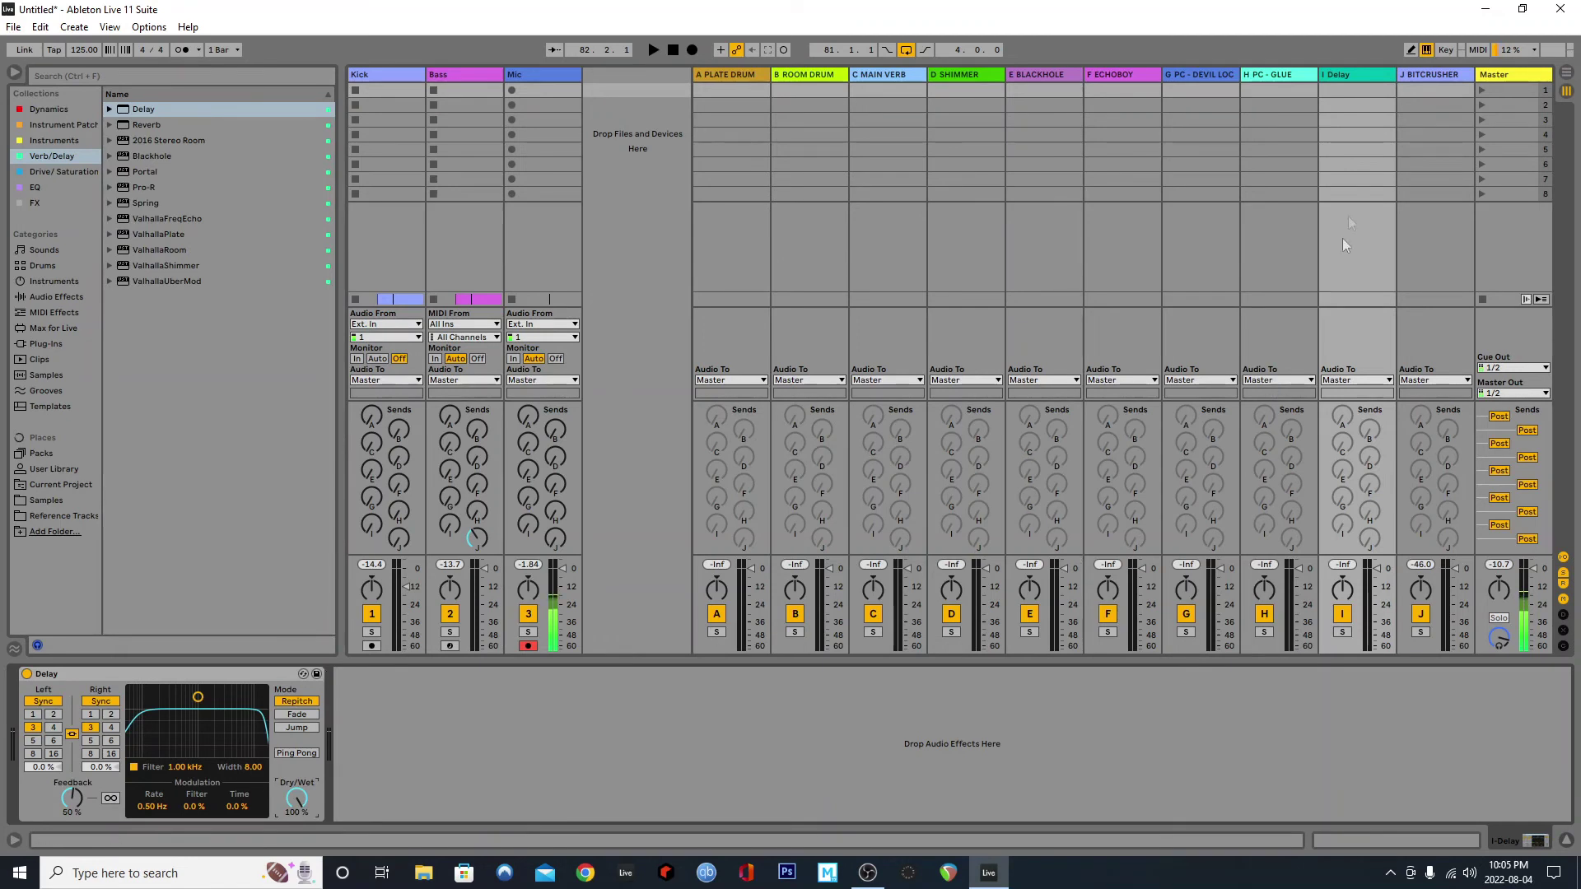
{"action": "left_click_drag", "start_coordinate": [199, 698], "coordinate": [209, 732]}
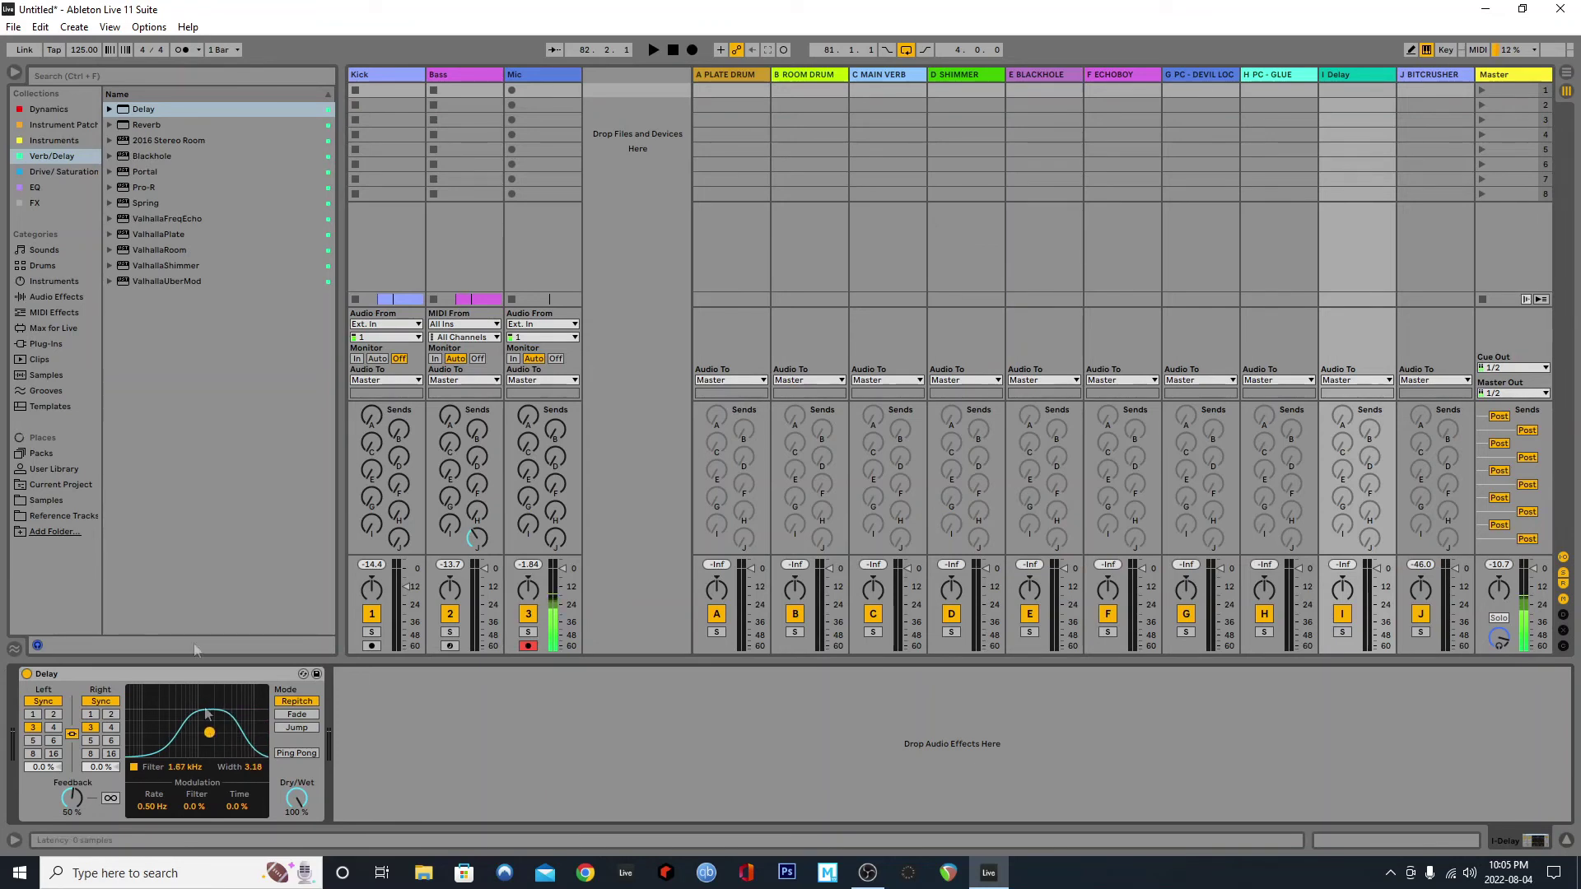
Step: Insert an EQ Eight after the Delay and make its band 1 a low cut at 250 Hz
{"action": "left_click", "coordinate": [49, 109]}
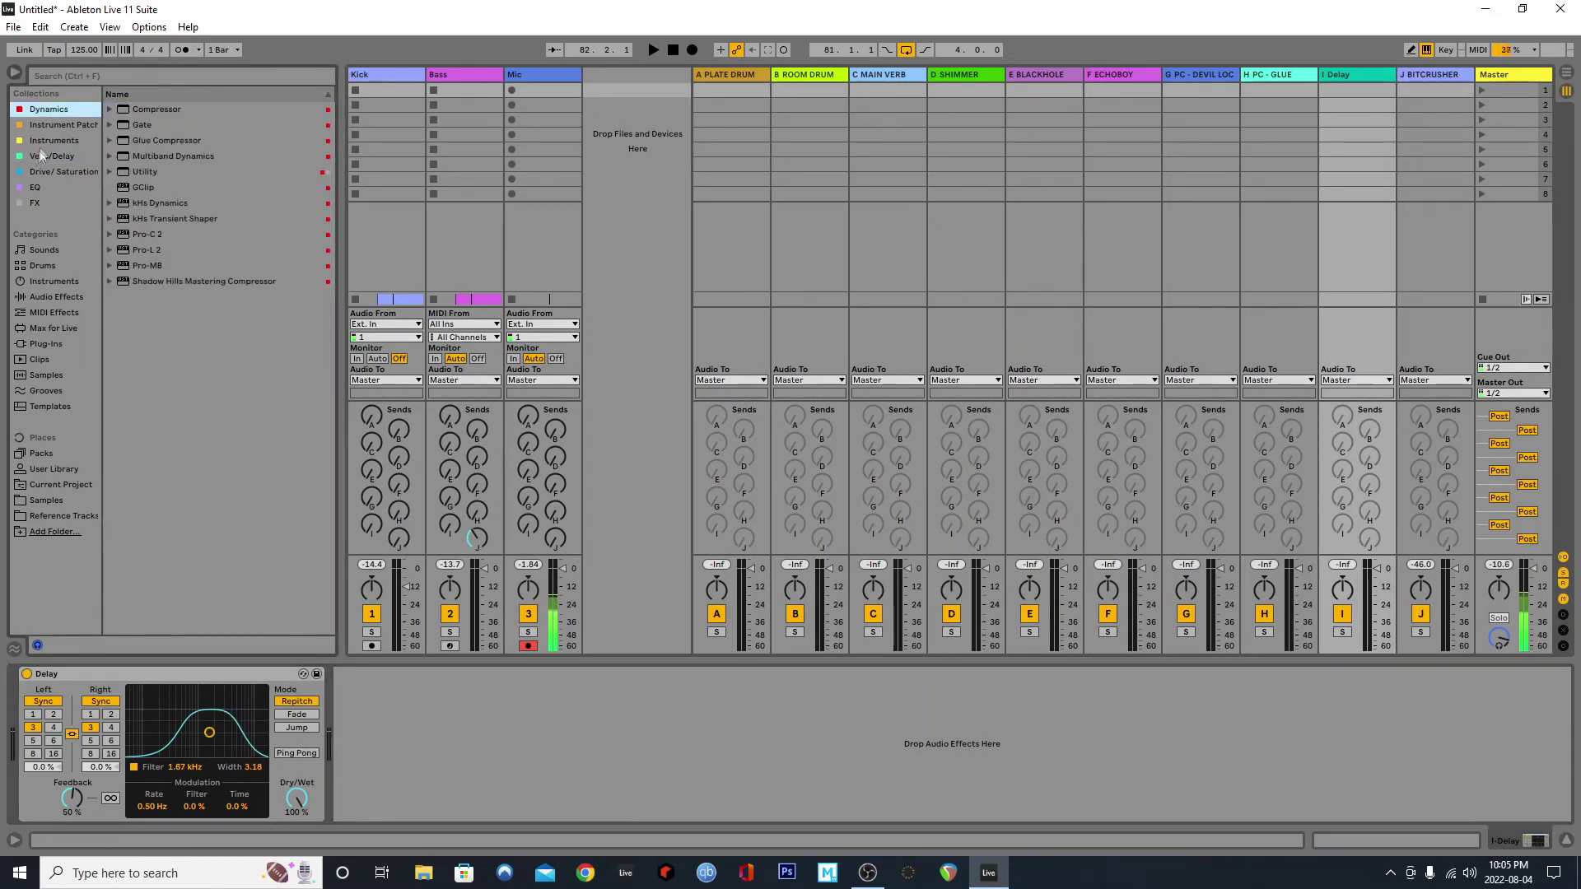
{"action": "left_click", "coordinate": [56, 296]}
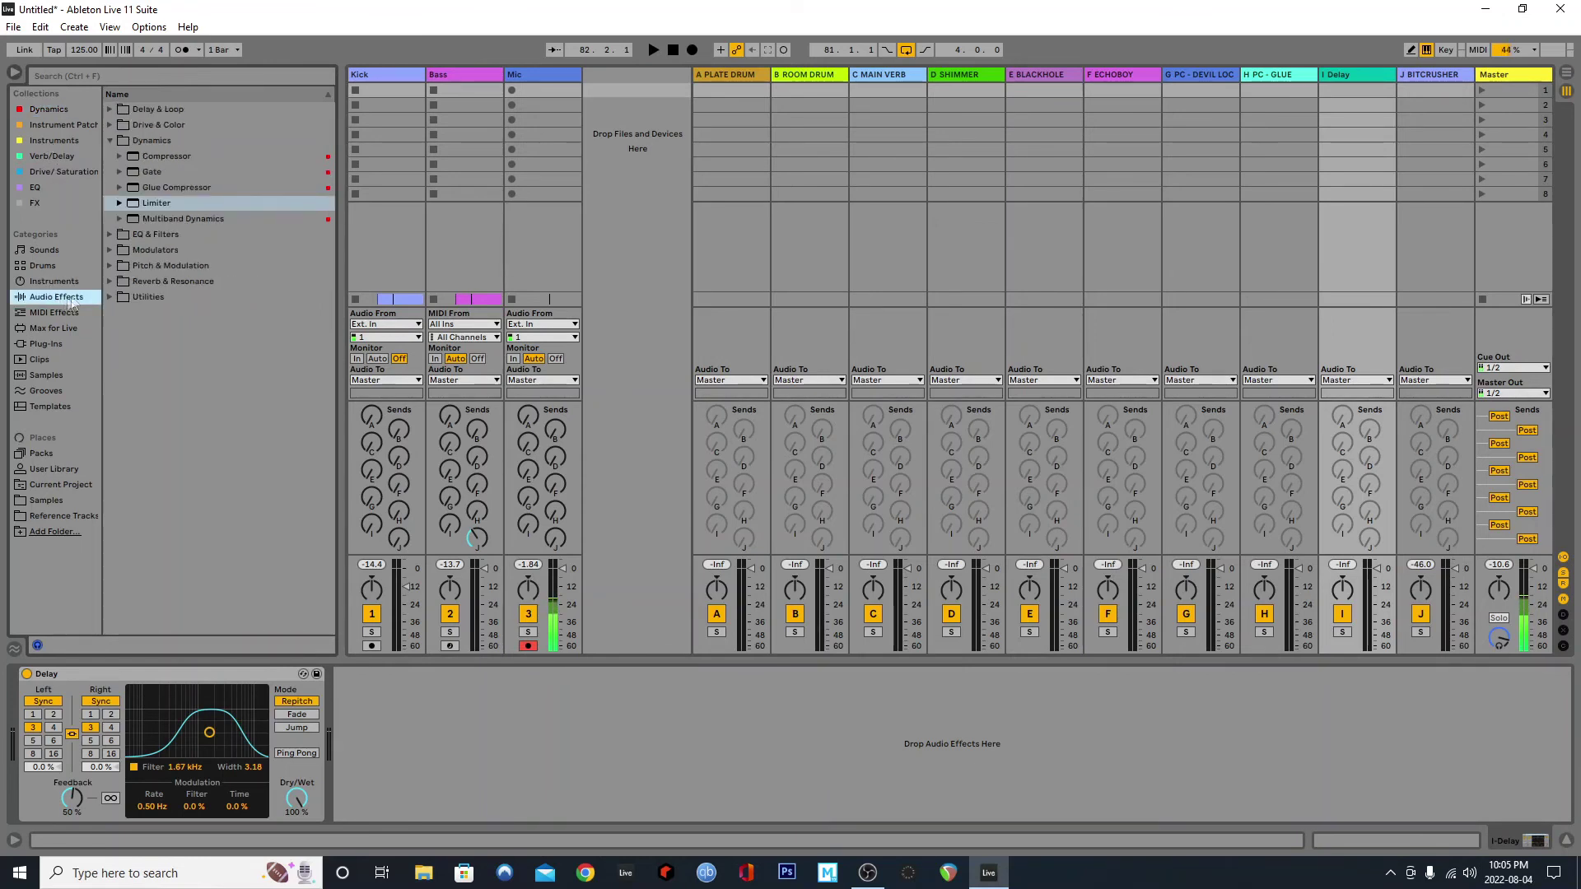
{"action": "left_click", "coordinate": [112, 141]}
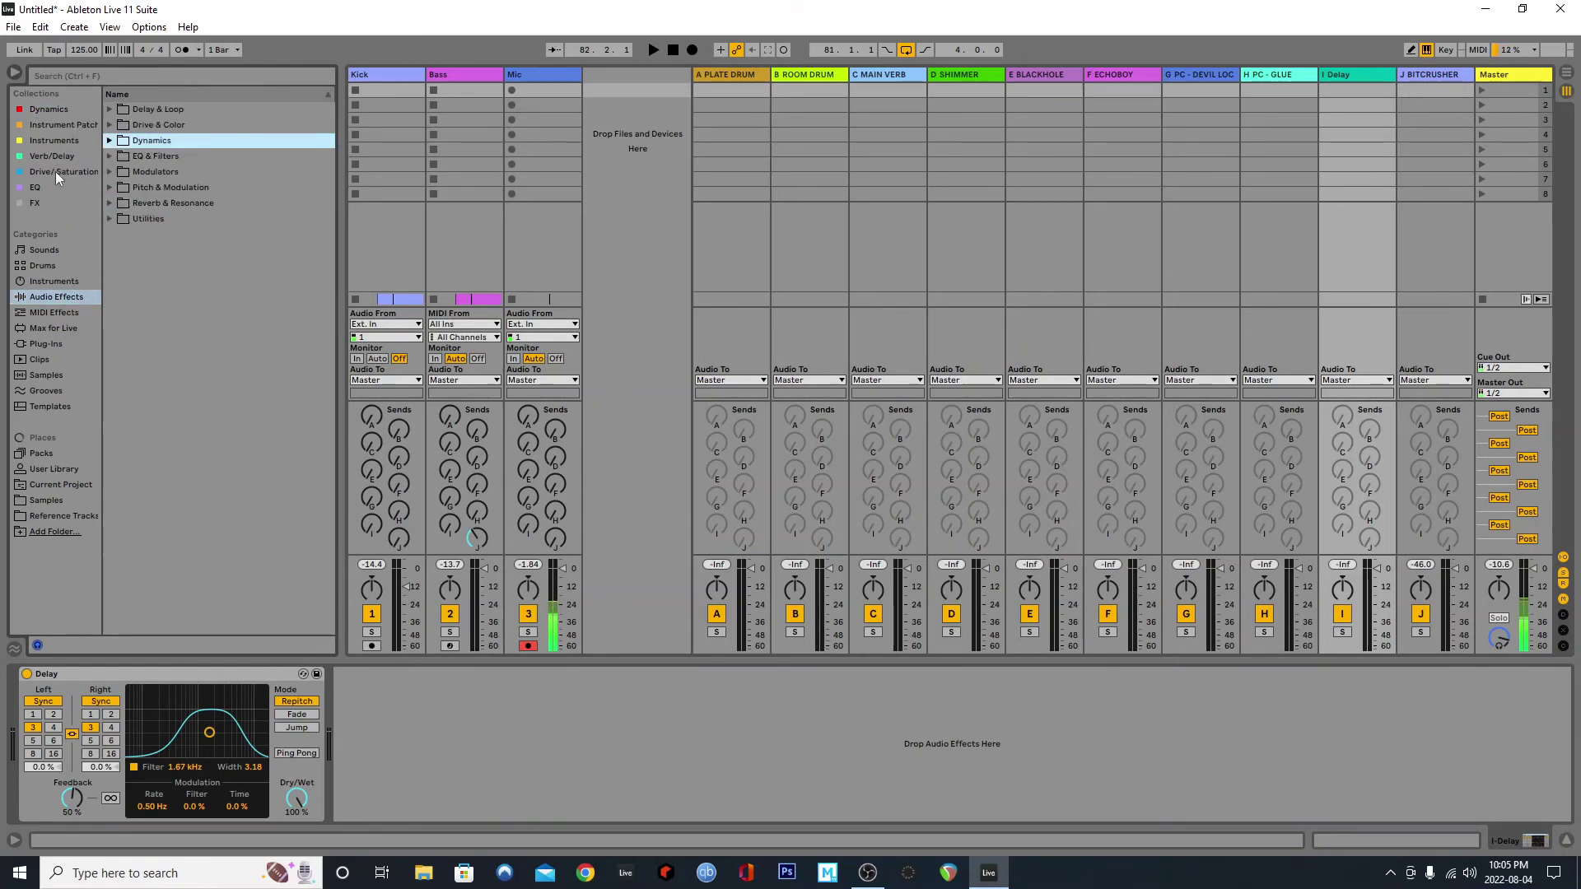
{"action": "left_click", "coordinate": [37, 187]}
{"action": "left_click", "coordinate": [148, 109]}
{"action": "left_click_drag", "start_coordinate": [148, 109], "coordinate": [478, 690]}
{"action": "left_click", "coordinate": [394, 800]}
{"action": "left_click", "coordinate": [395, 713]}
{"action": "left_click_drag", "start_coordinate": [425, 755], "coordinate": [506, 749]}
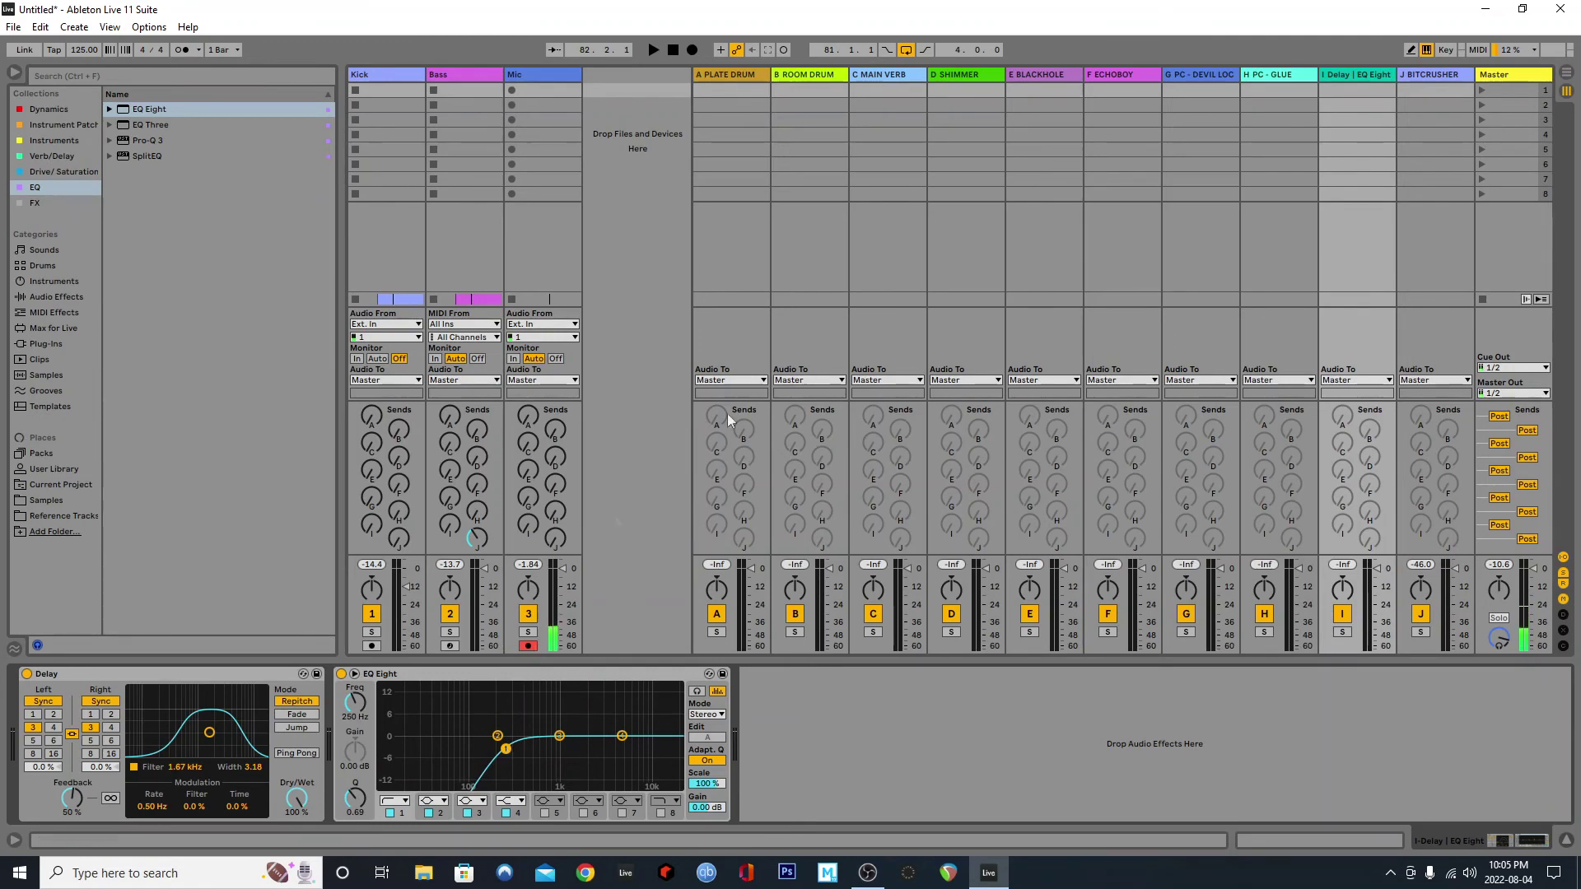
Step: Start loop playback and raise the Bass track's send to the Delay return to about -3.7 dB
{"action": "key", "text": "Tab"}
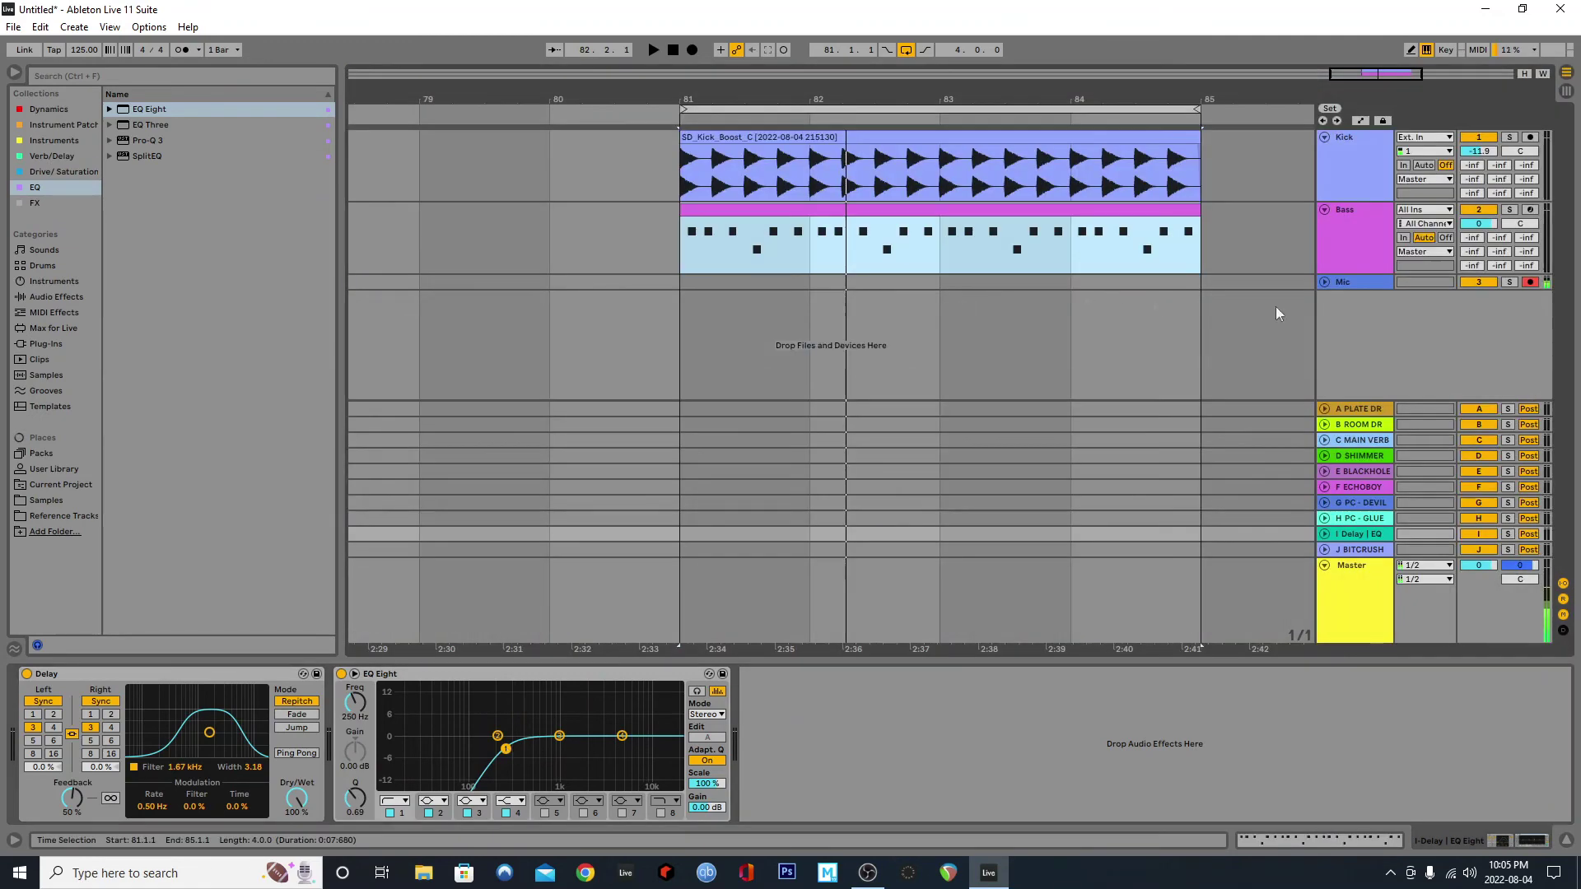
{"action": "left_click", "coordinate": [1369, 246]}
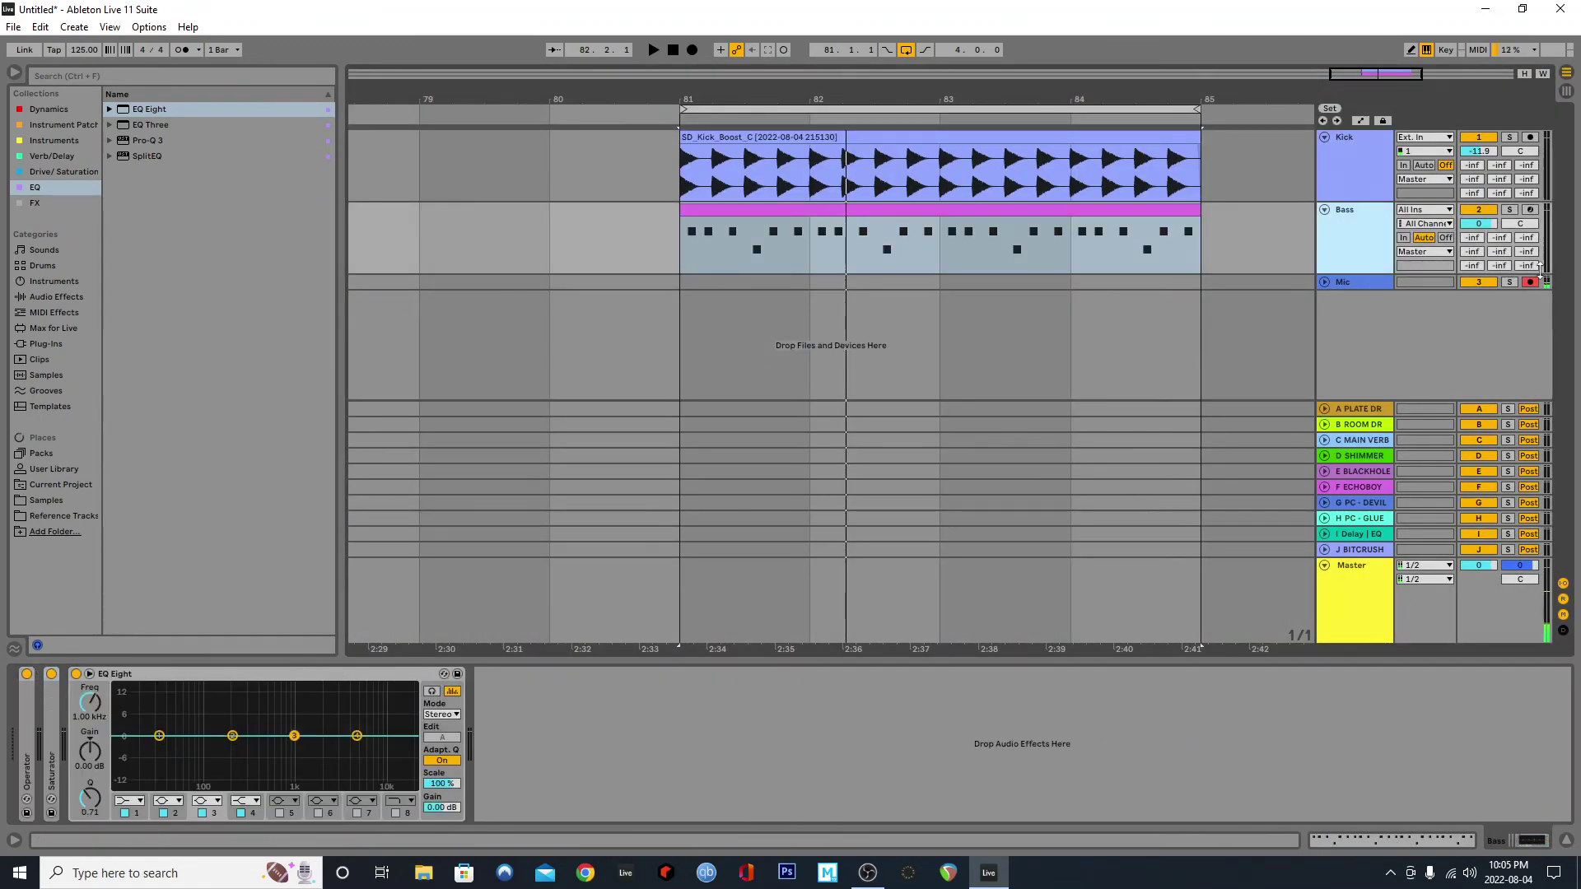
{"action": "key", "text": "space"}
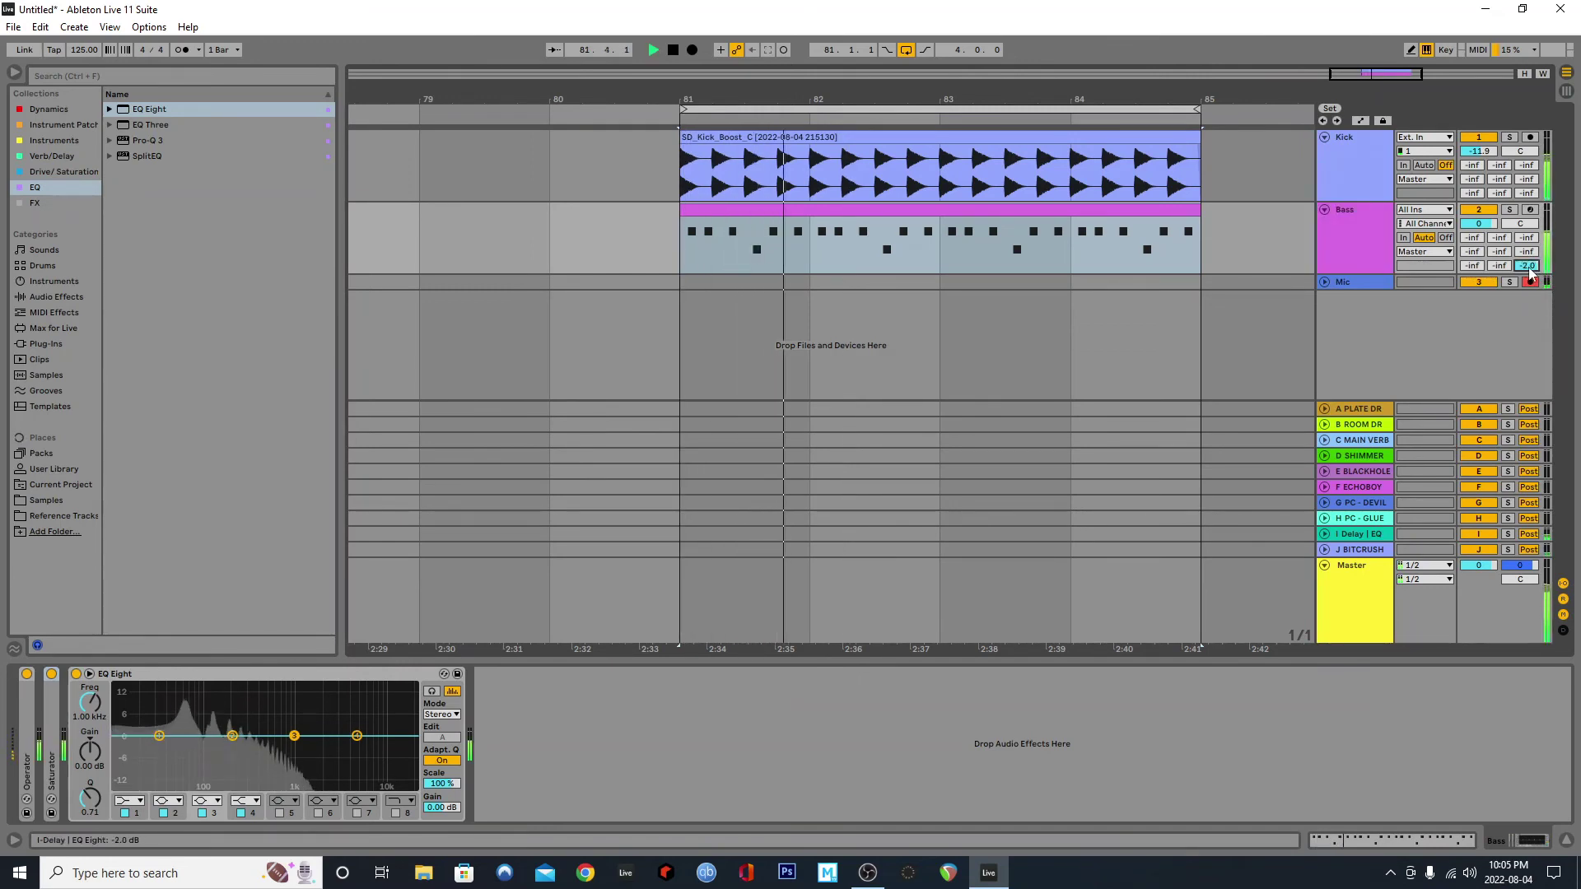
Step: Set the return's Delay filter to 519 Hz with a width of 2.85 and turn on Ping Pong
{"action": "key", "text": "Tab"}
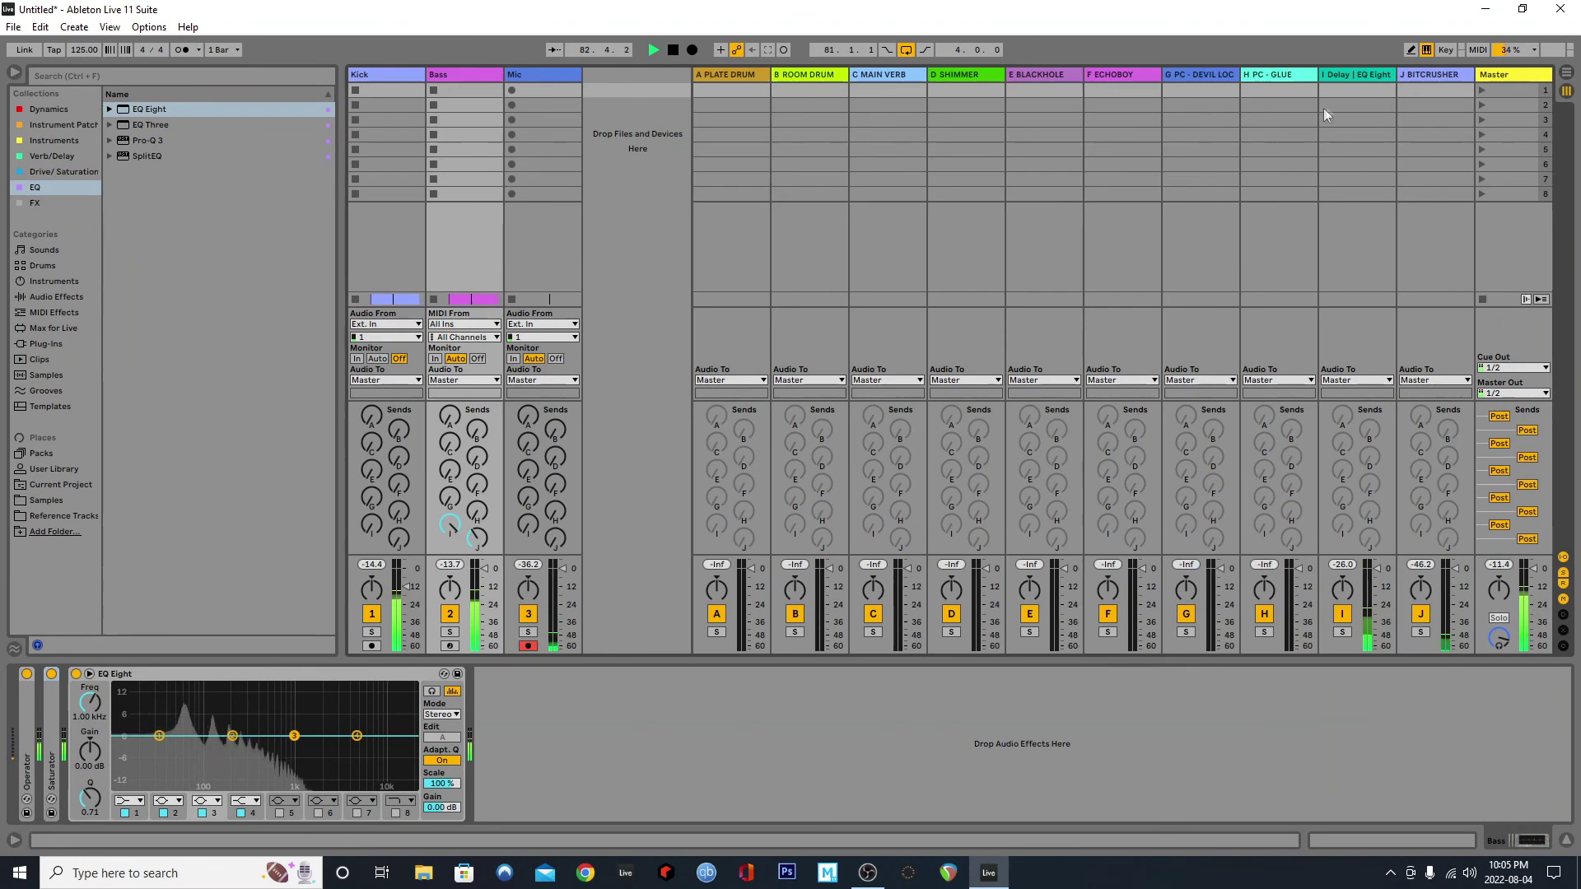
{"action": "left_click", "coordinate": [1342, 76]}
{"action": "left_click_drag", "start_coordinate": [239, 738], "coordinate": [184, 741]}
{"action": "left_click", "coordinate": [298, 753]}
{"action": "key", "text": "Tab"}
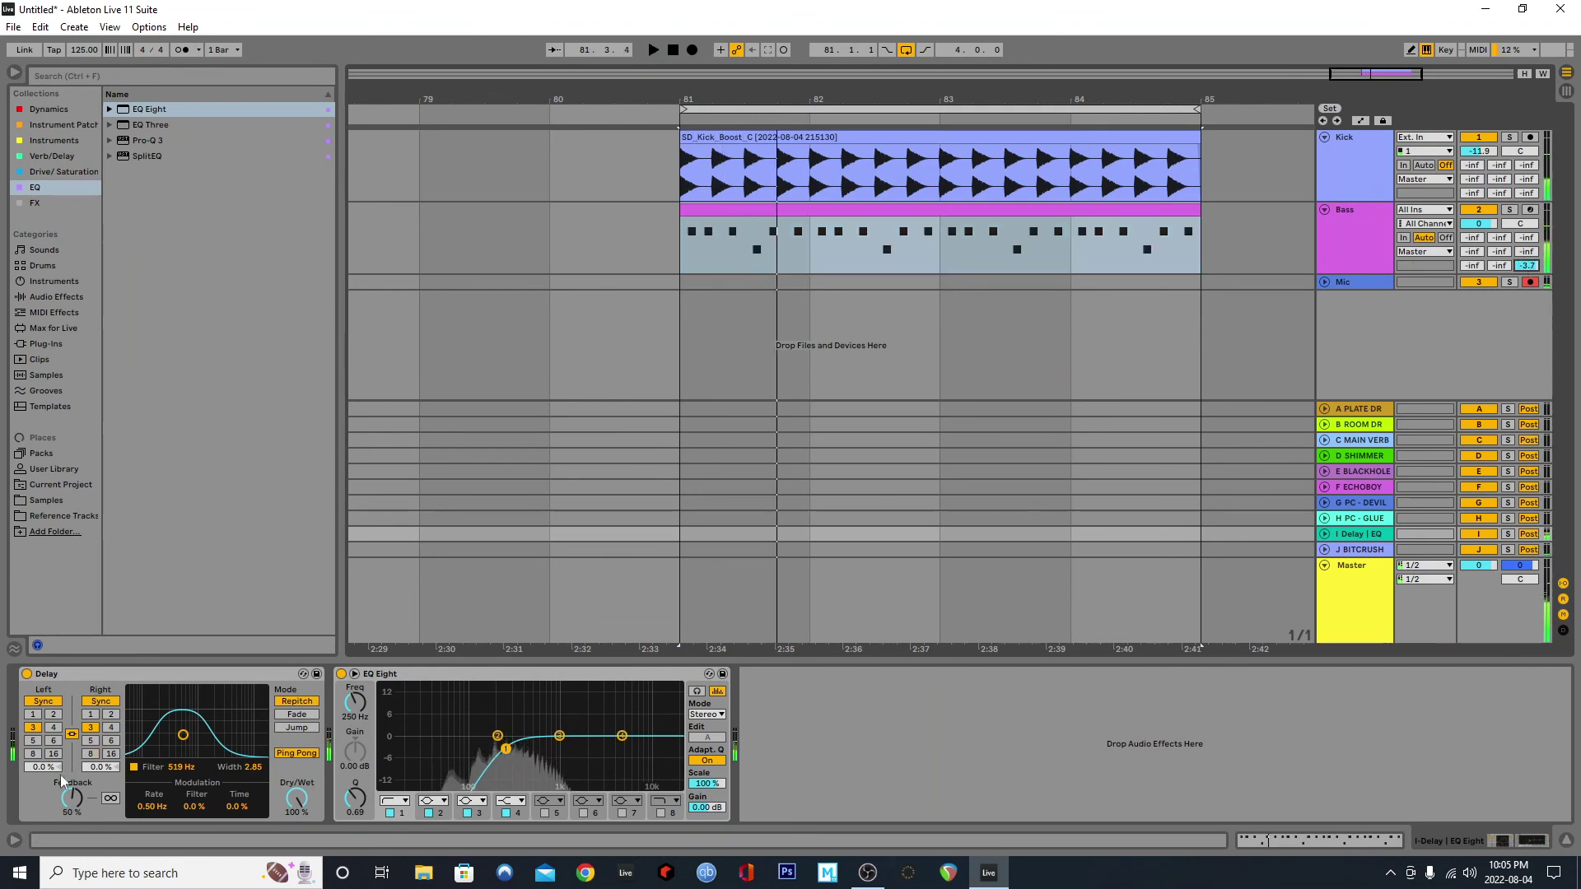
Step: Set Delay's feedback to 20 % and its filter to 601 Hz with width 2.74, and collapse the return's Delay and EQ Eight
{"action": "left_click_drag", "start_coordinate": [72, 797], "coordinate": [76, 807]}
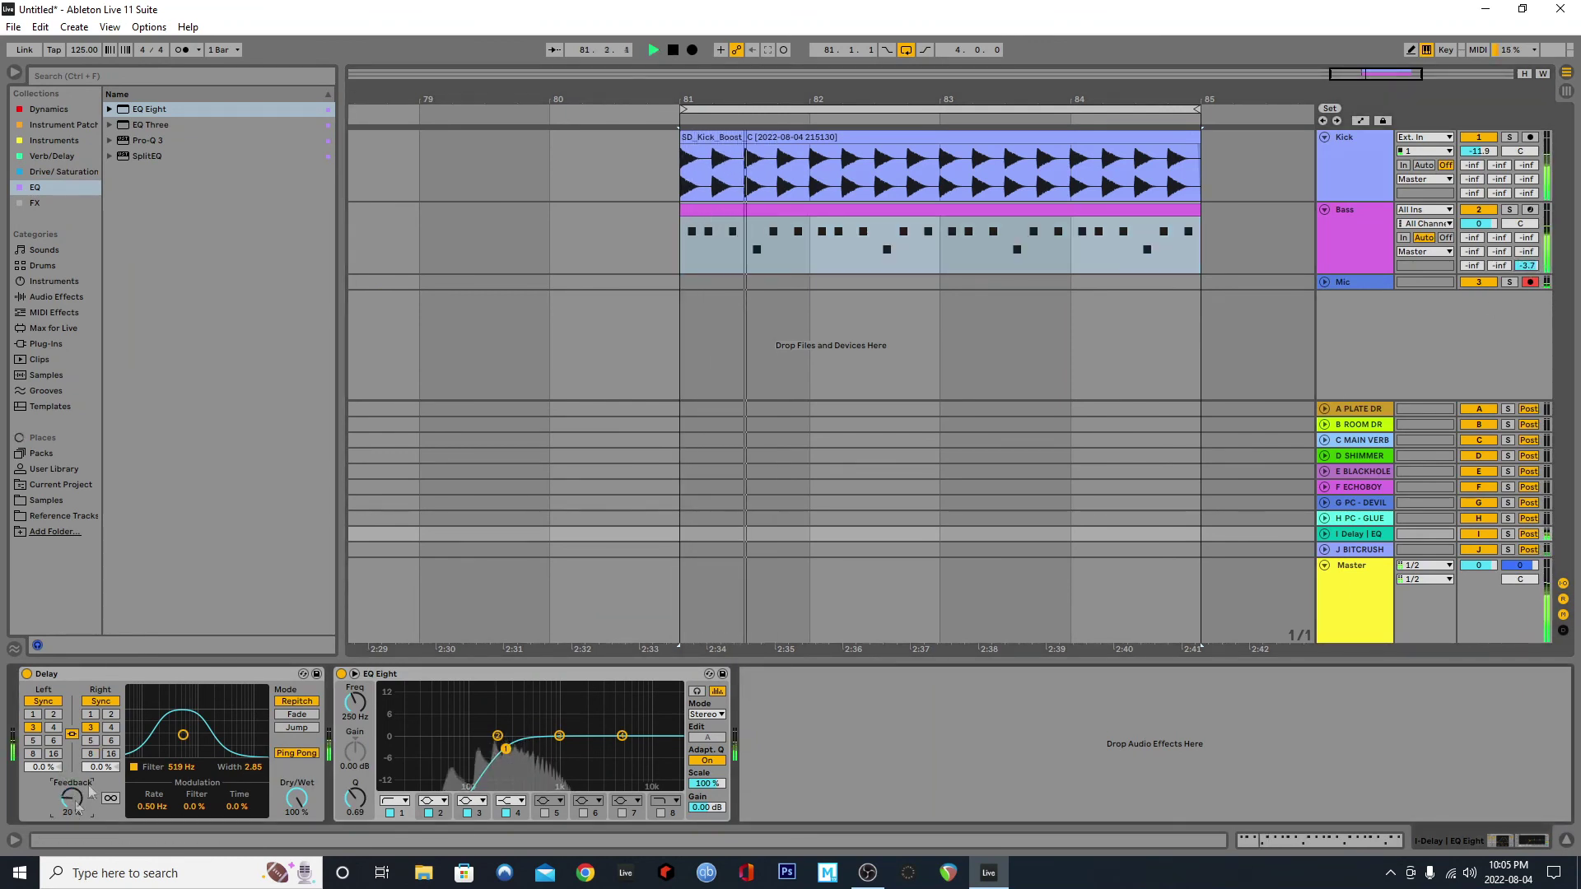
{"action": "left_click_drag", "start_coordinate": [182, 735], "coordinate": [186, 736]}
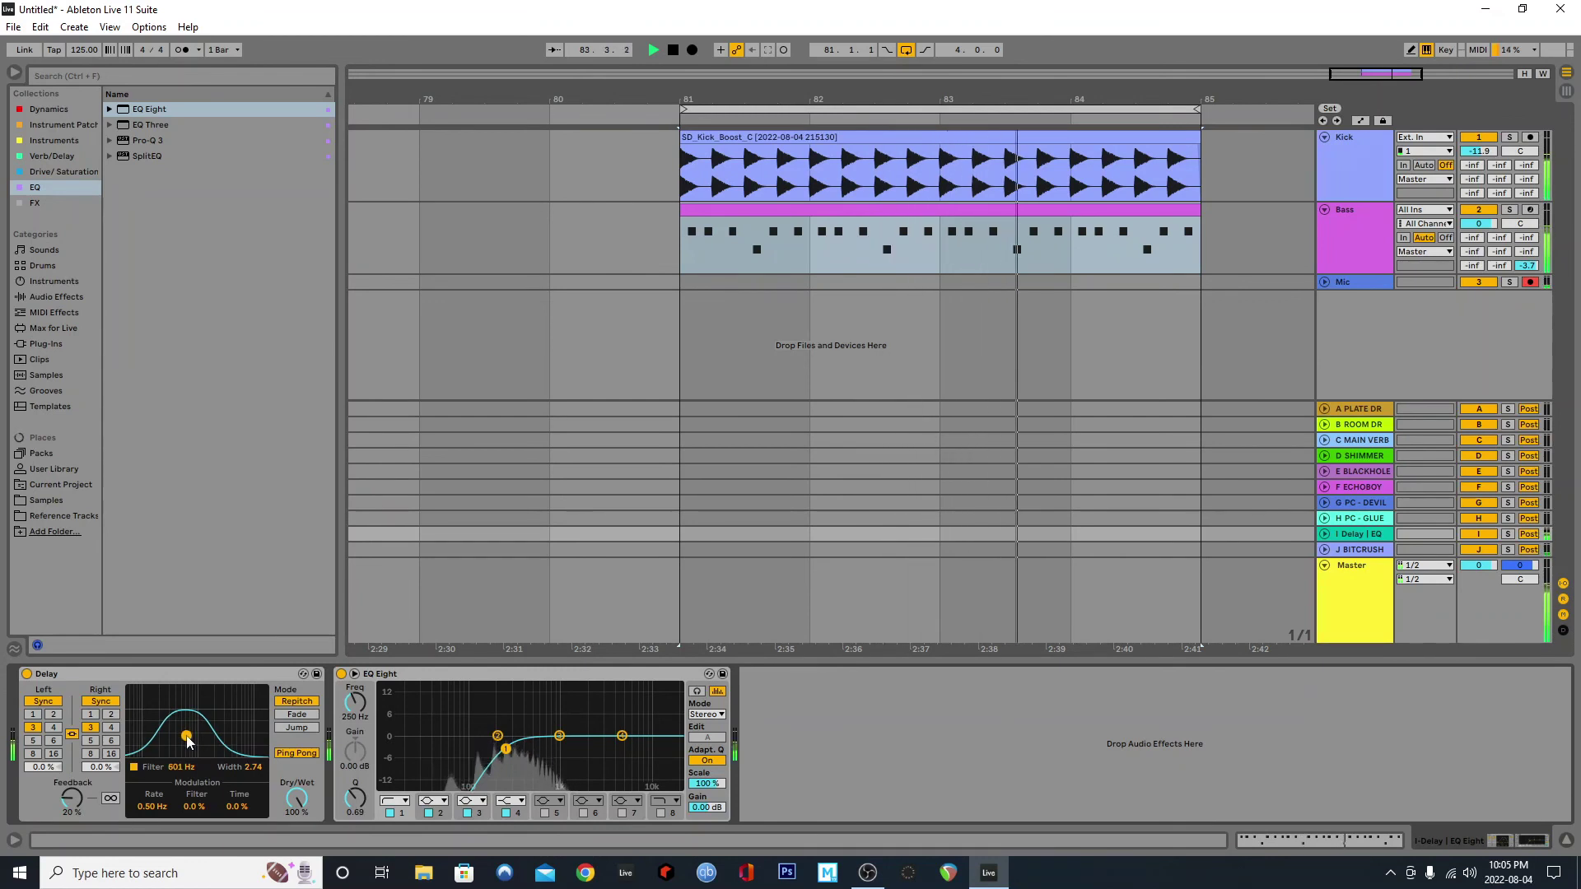
{"action": "double_click", "coordinate": [85, 674]}
{"action": "double_click", "coordinate": [85, 674]}
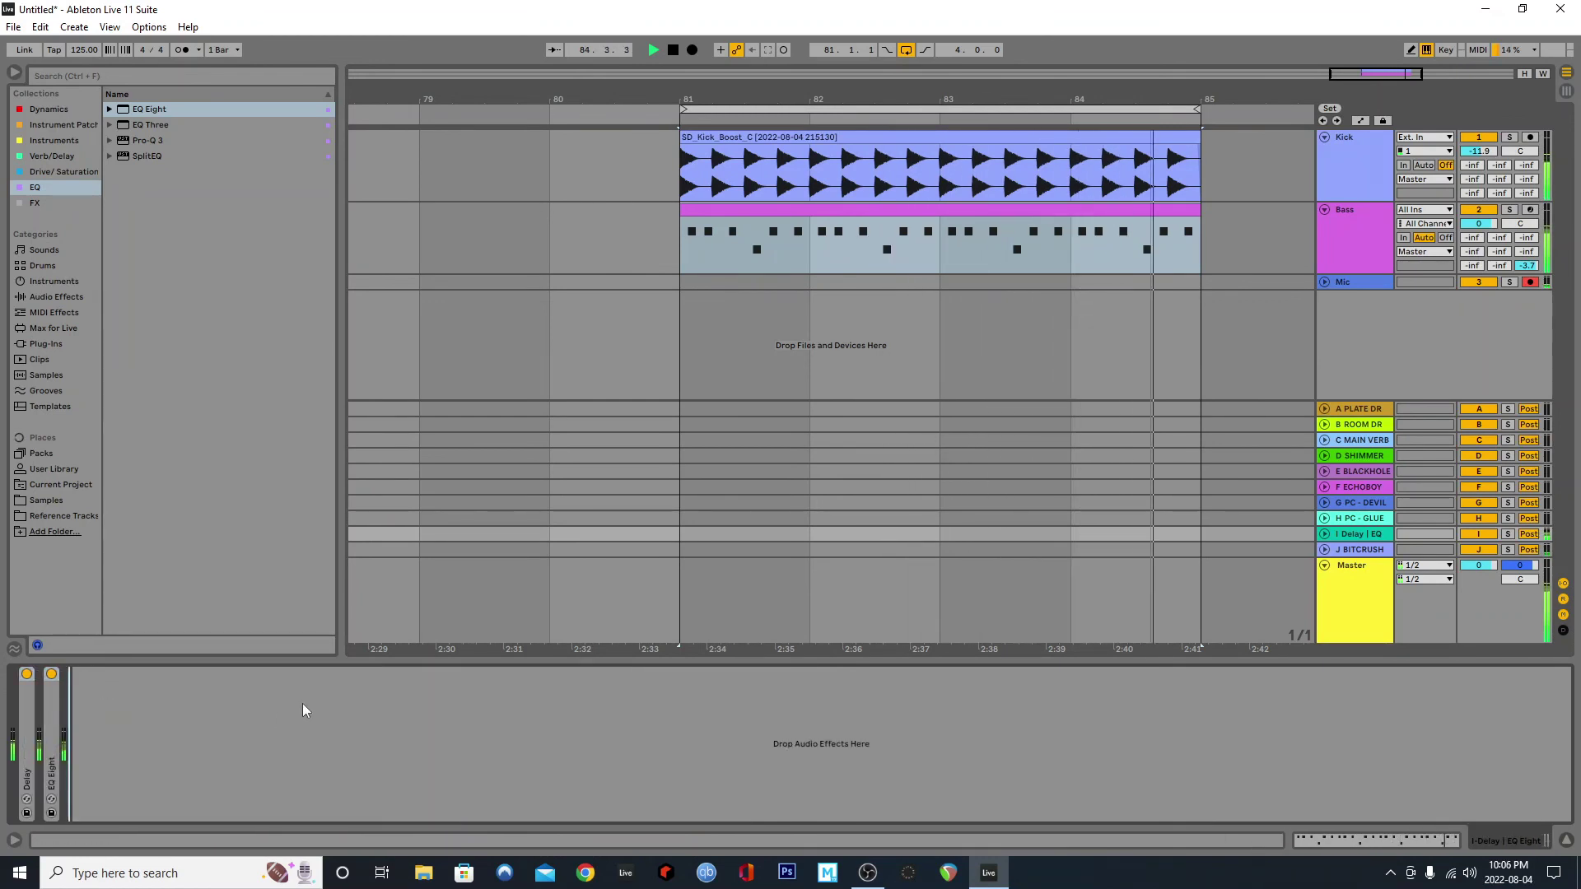
Step: On the Bass EQ Eight, add a band 8 high cut below 1 kHz, reduce band 2 at 272 Hz with Q 1.79, and collapse the device
{"action": "left_click", "coordinate": [1325, 252]}
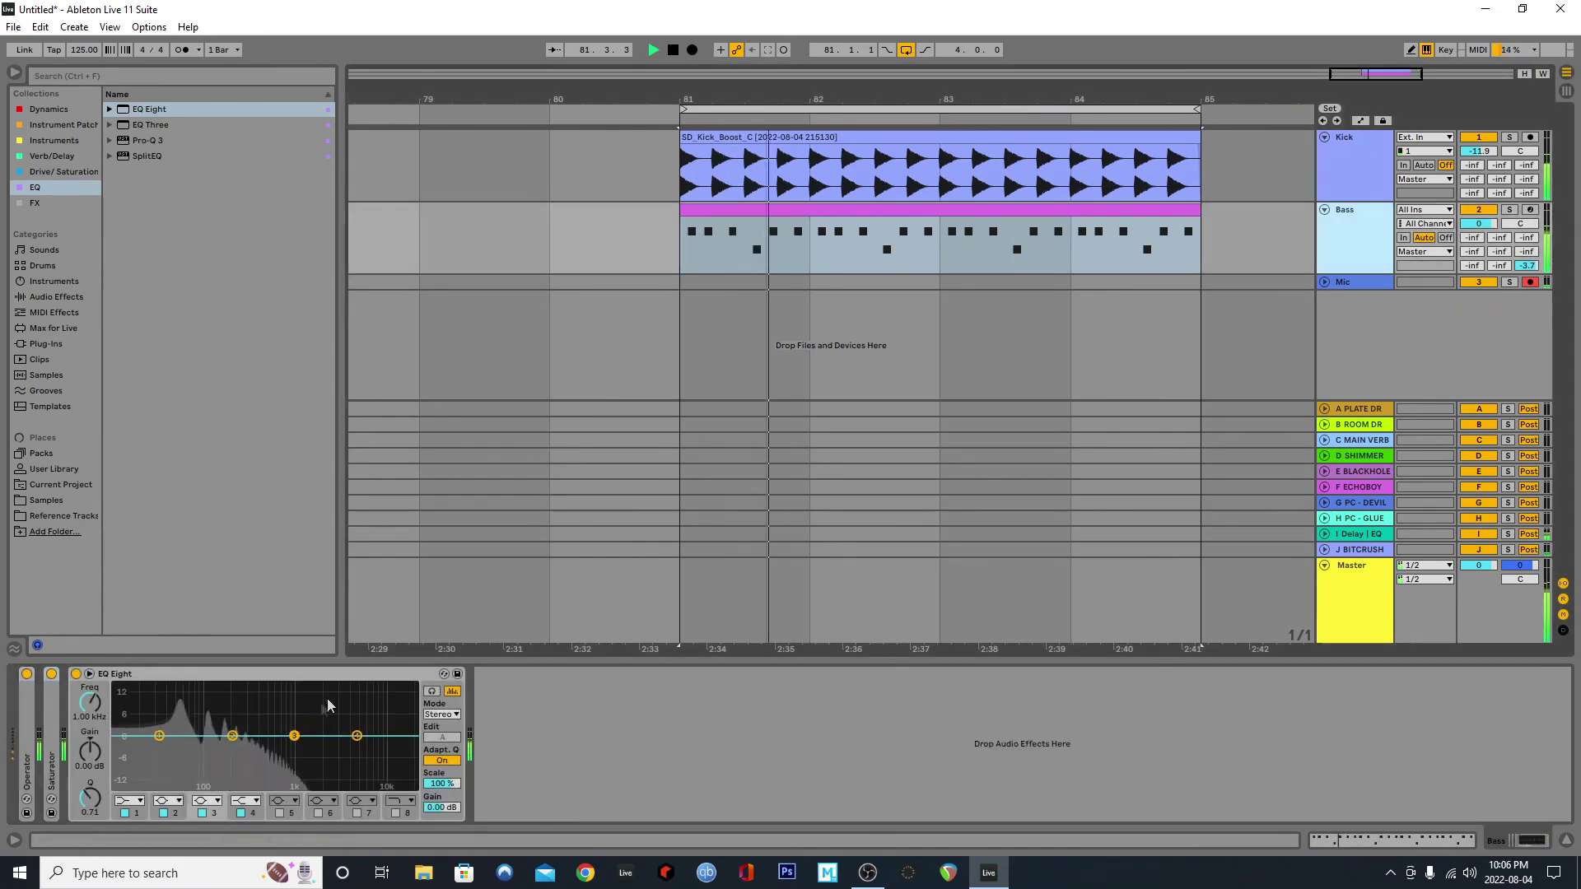
{"action": "left_click", "coordinate": [395, 813]}
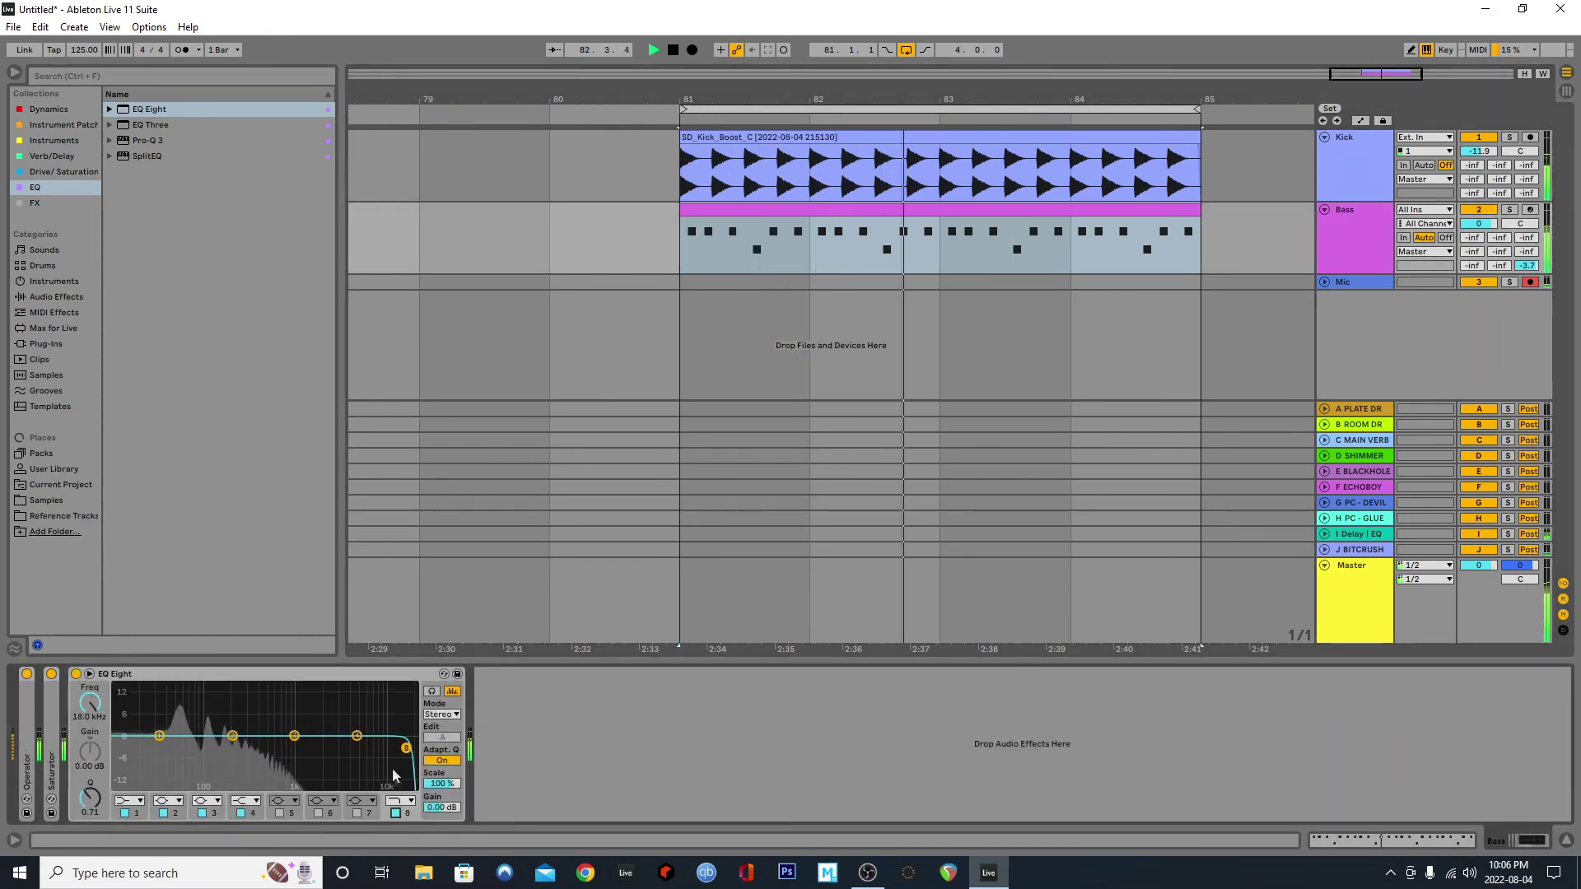
{"action": "left_click_drag", "start_coordinate": [406, 747], "coordinate": [244, 752]}
{"action": "left_click_drag", "start_coordinate": [86, 757], "coordinate": [85, 744]}
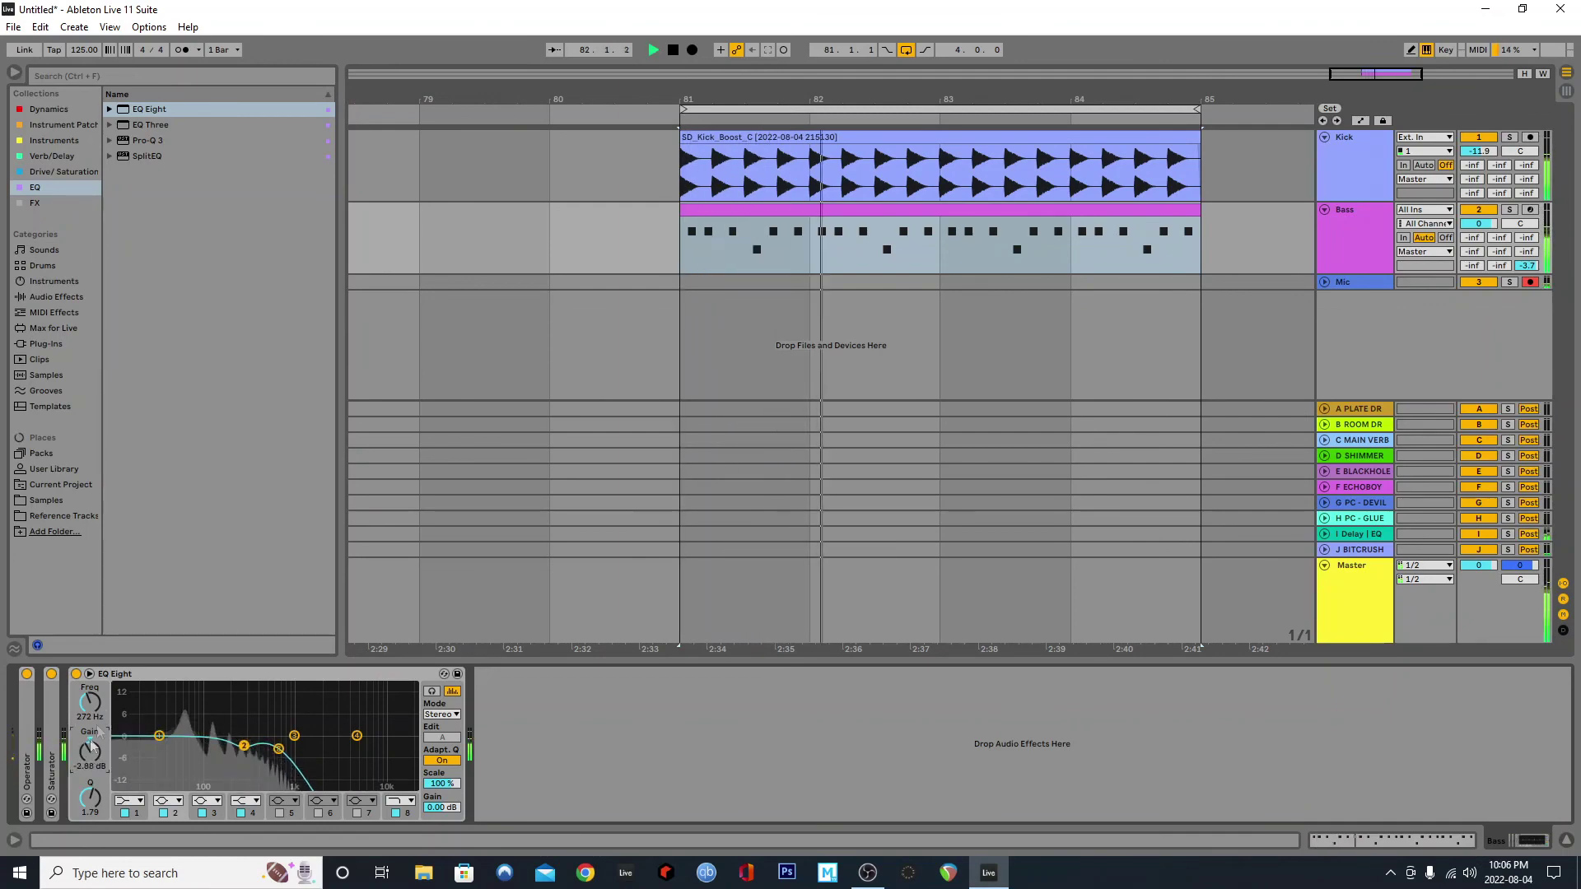
{"action": "double_click", "coordinate": [114, 672]}
{"action": "key", "text": "Tab"}
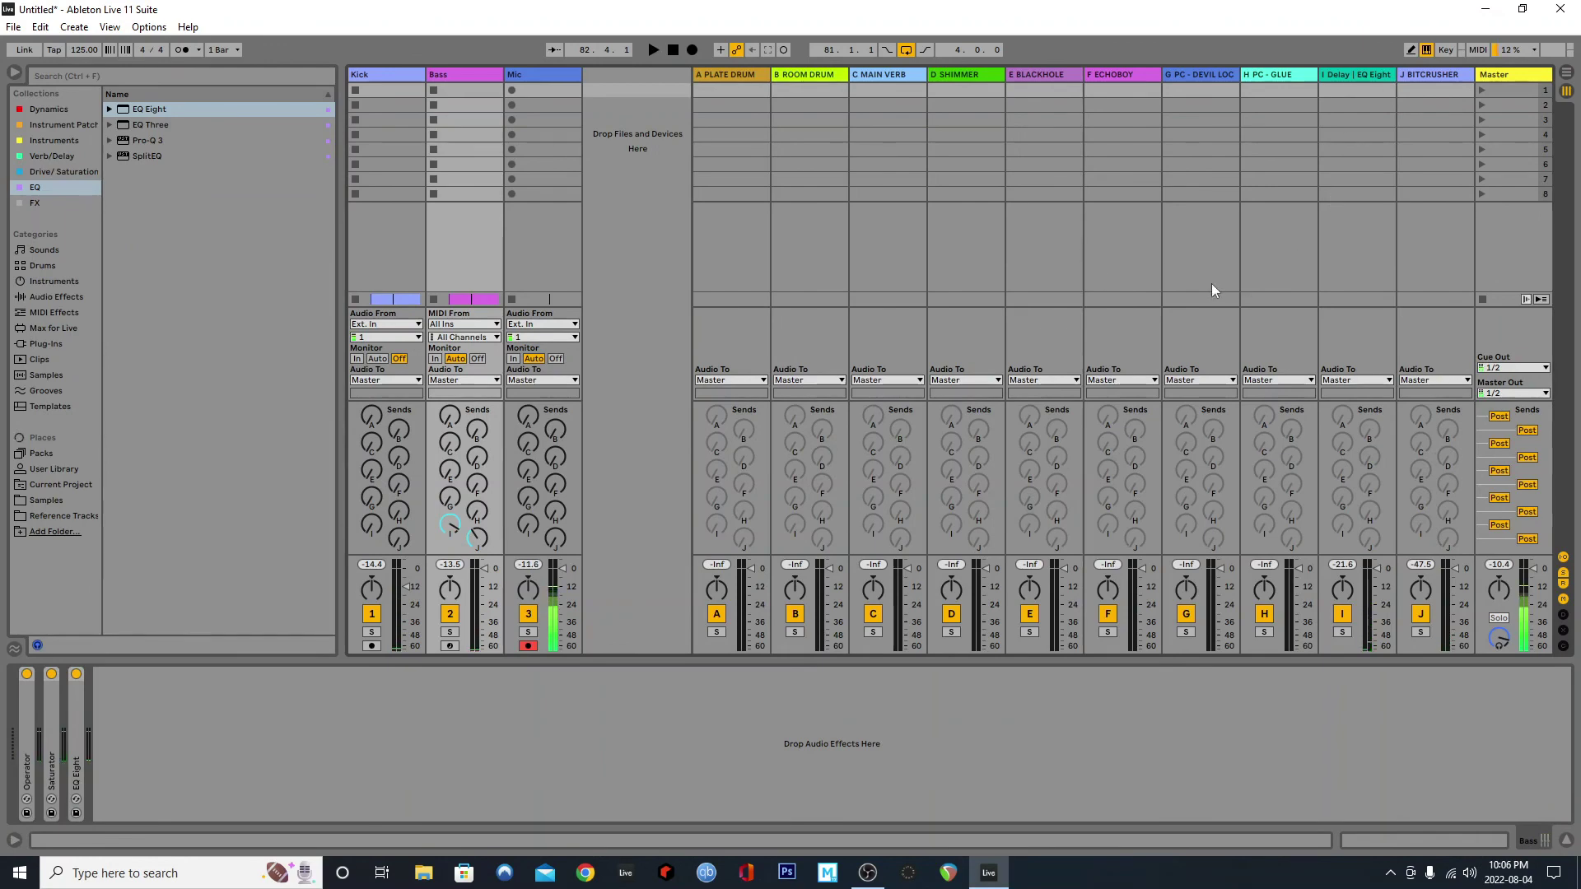
{"action": "key", "text": "Tab"}
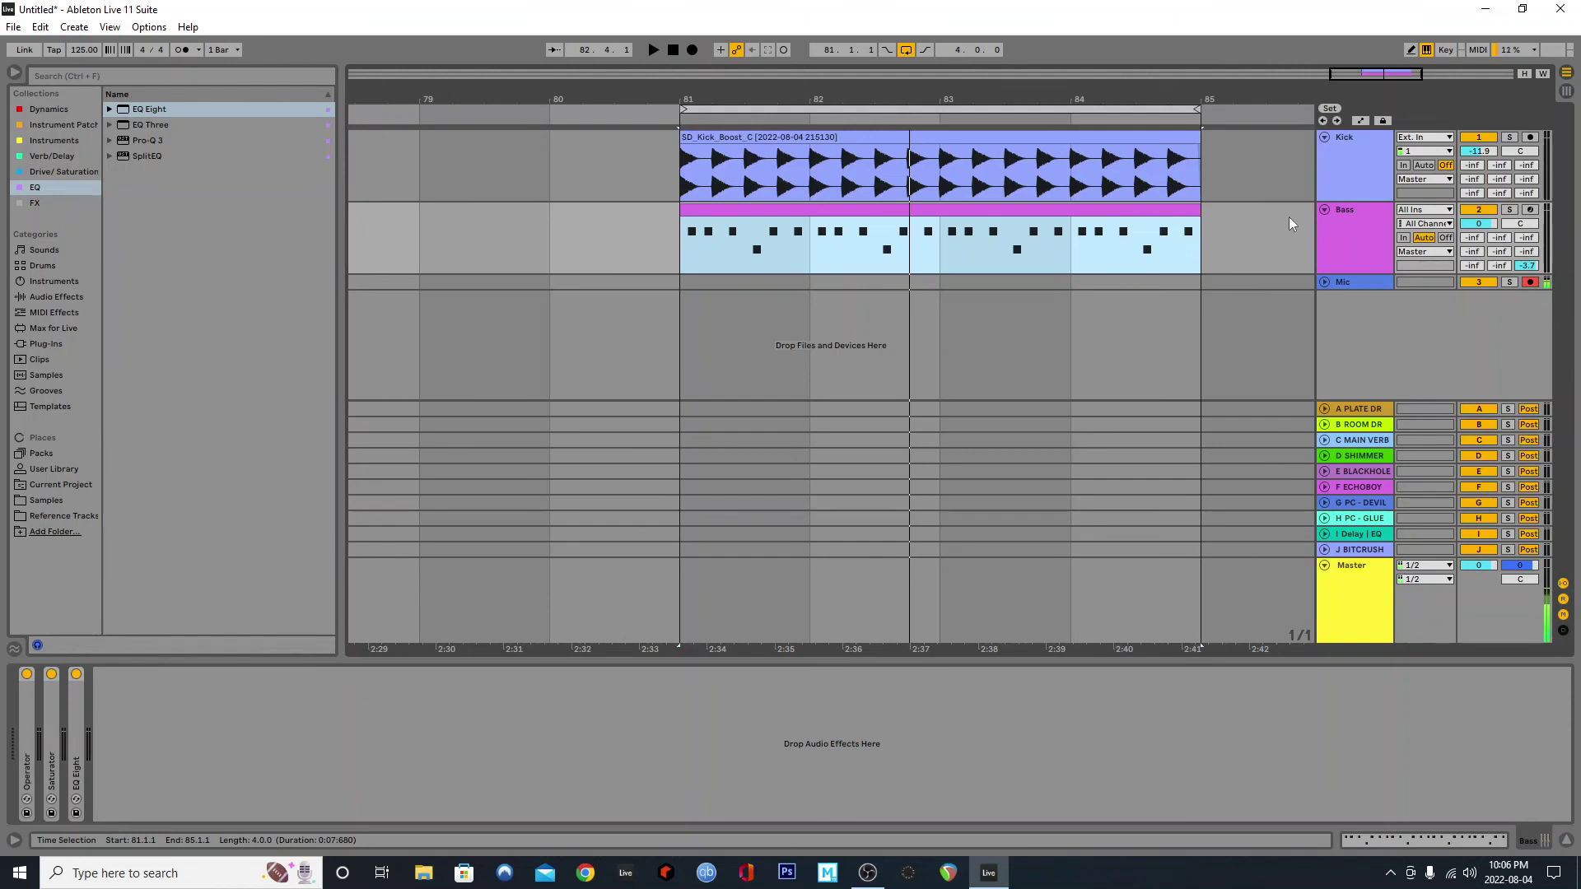
{"action": "left_click", "coordinate": [1371, 235]}
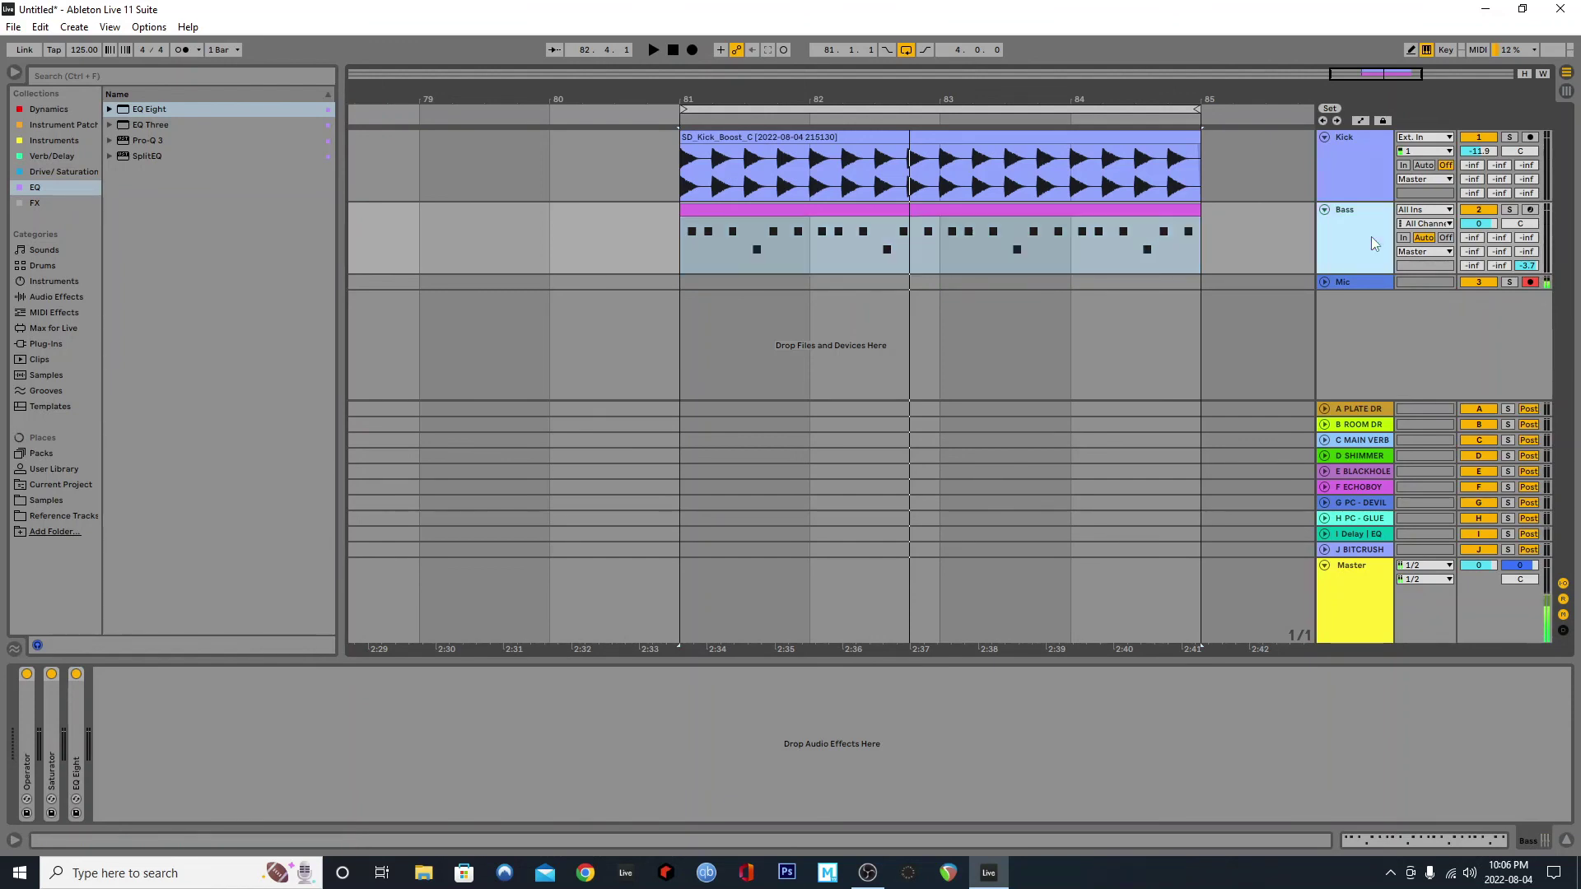
{"action": "left_click", "coordinate": [947, 236]}
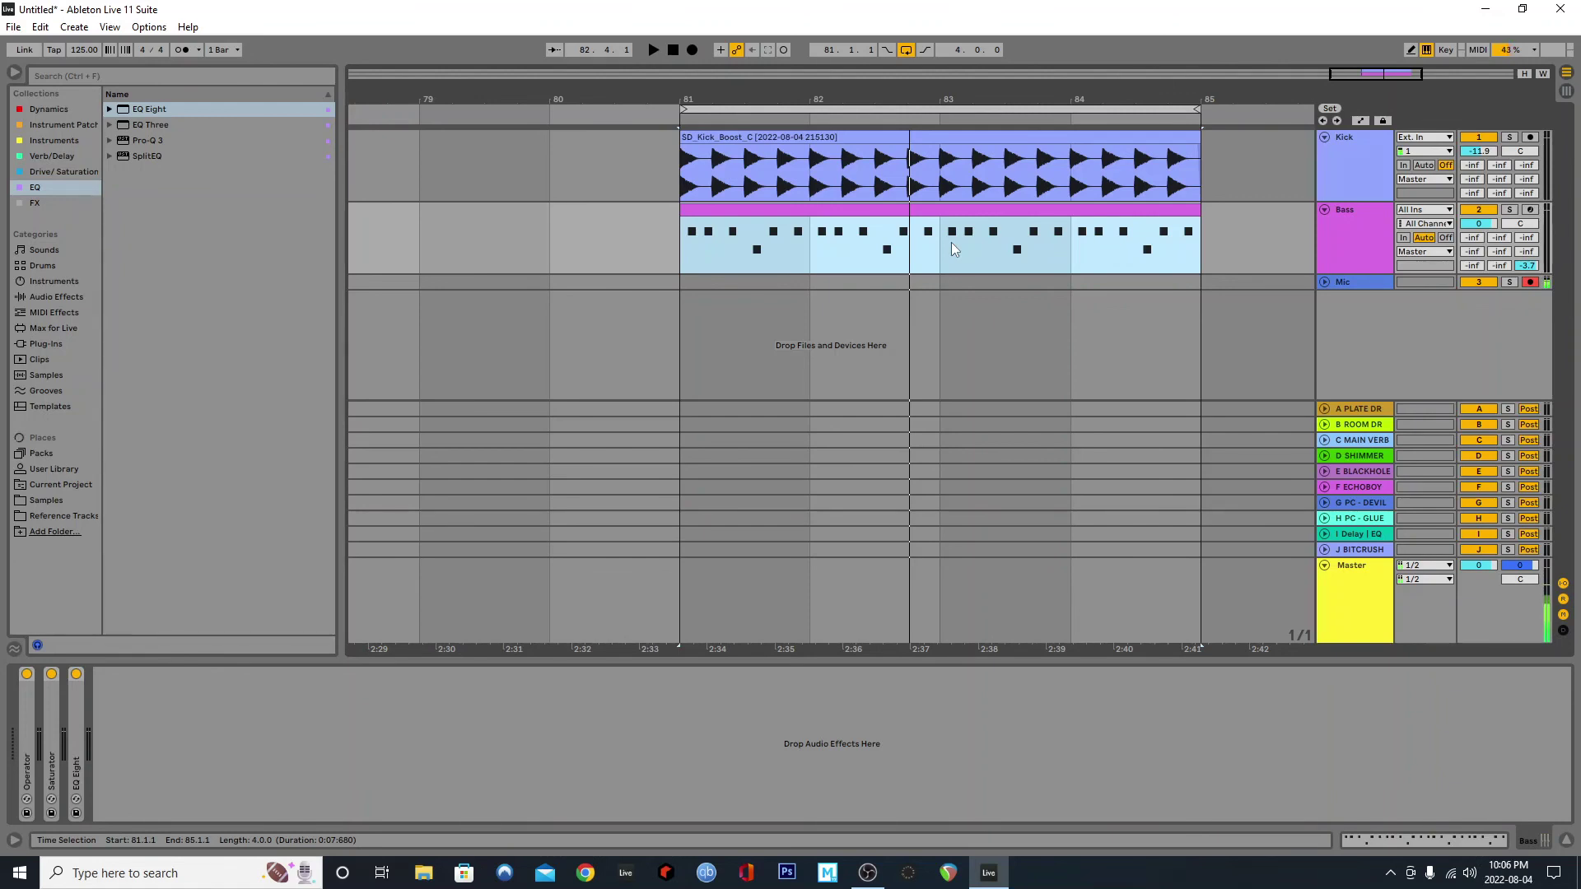
{"action": "left_click", "coordinate": [1342, 247]}
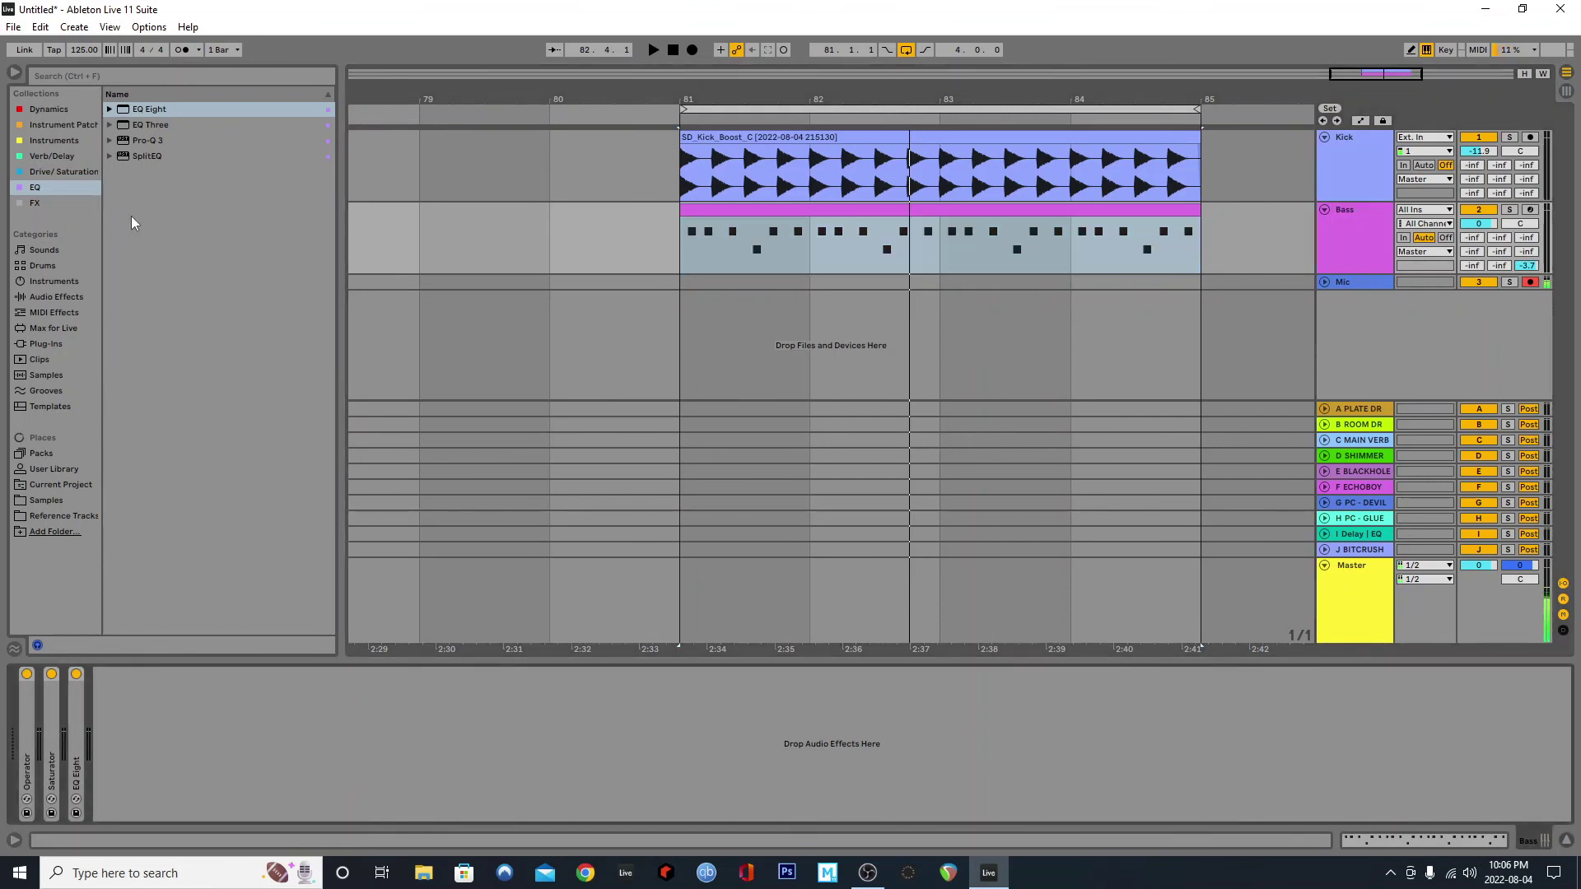